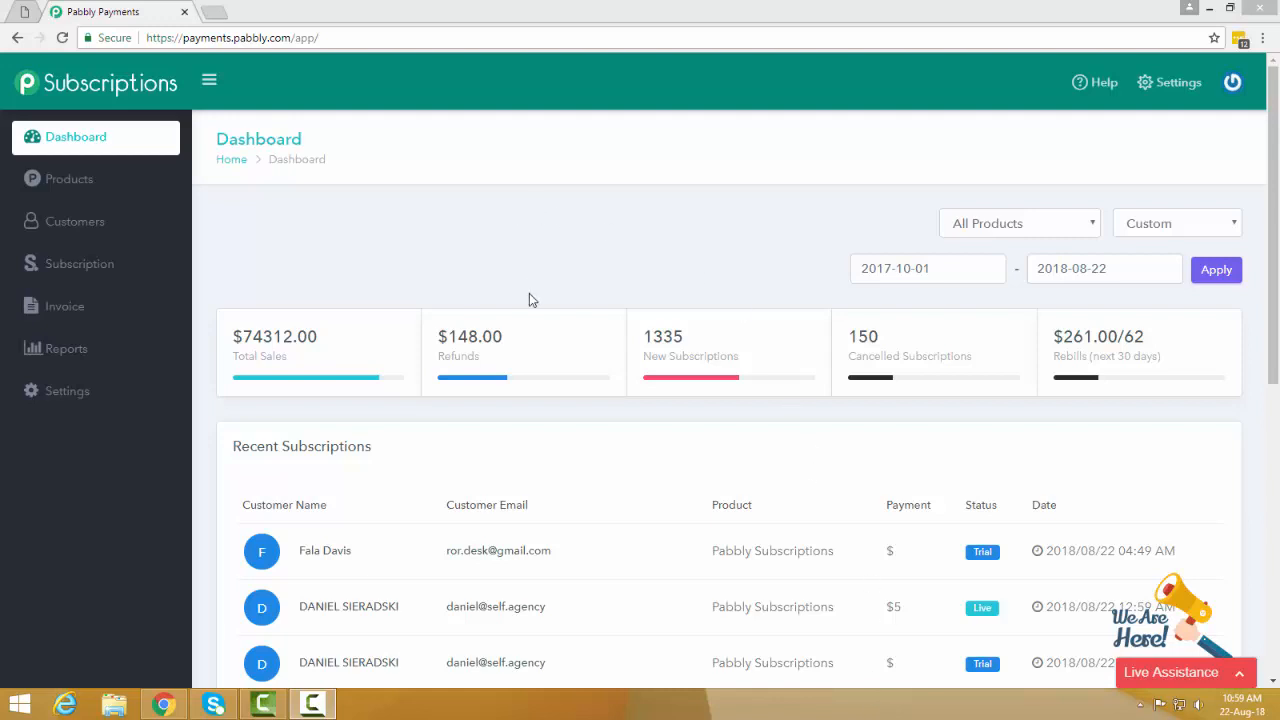
- Look over the dashboard's recent subscriptions, then open the product list and look through its products and plans
scroll(223, 504, down, 5)
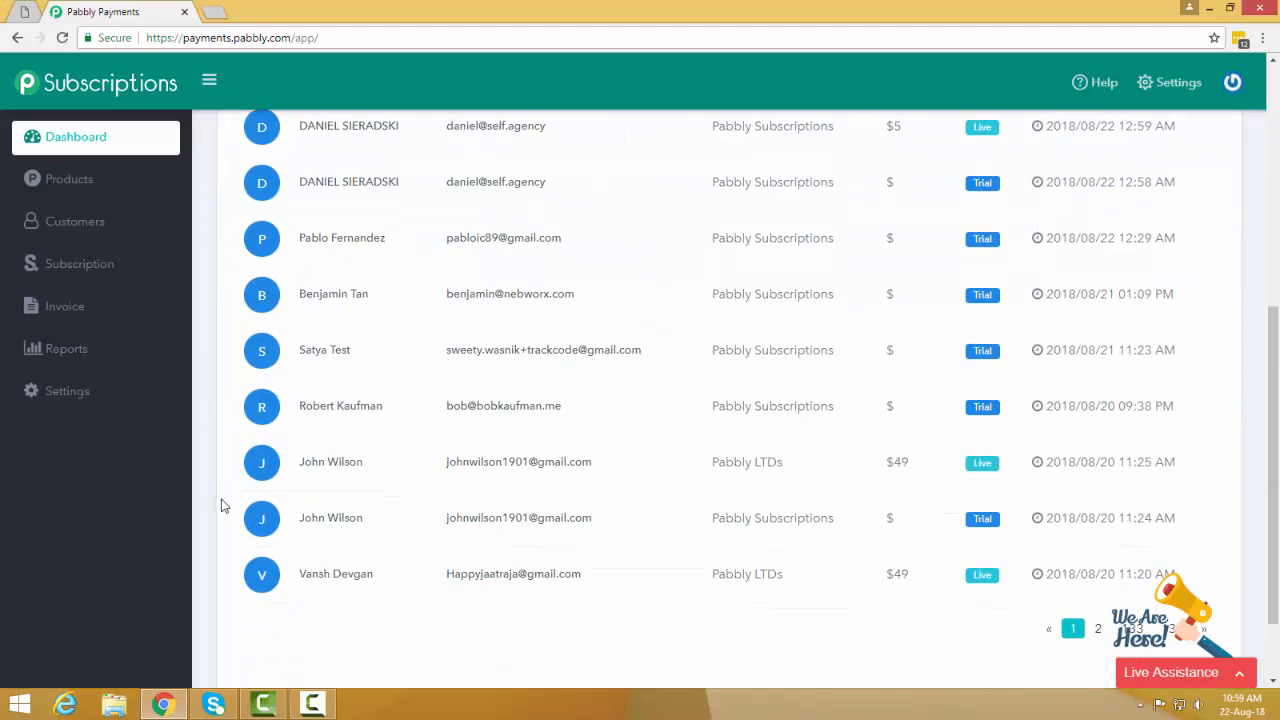
scroll(223, 504, up, 5)
click(91, 190)
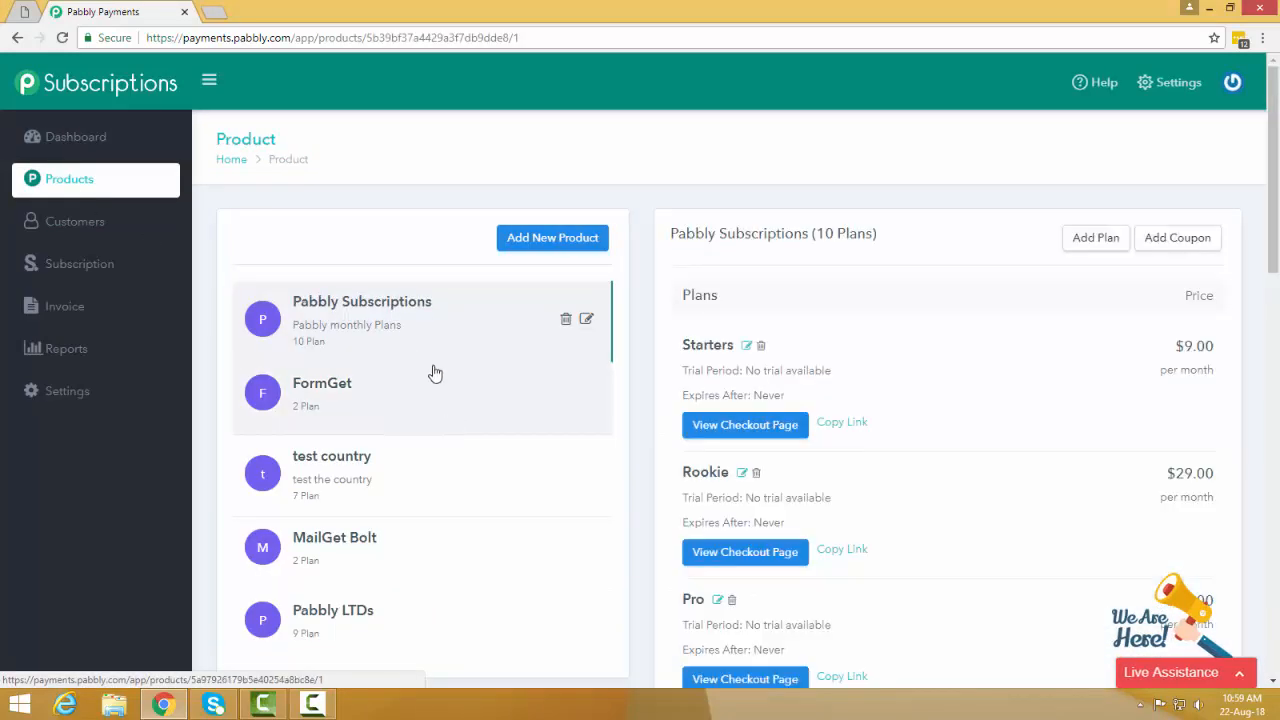
scroll(434, 391, down, 3)
scroll(438, 394, up, 1)
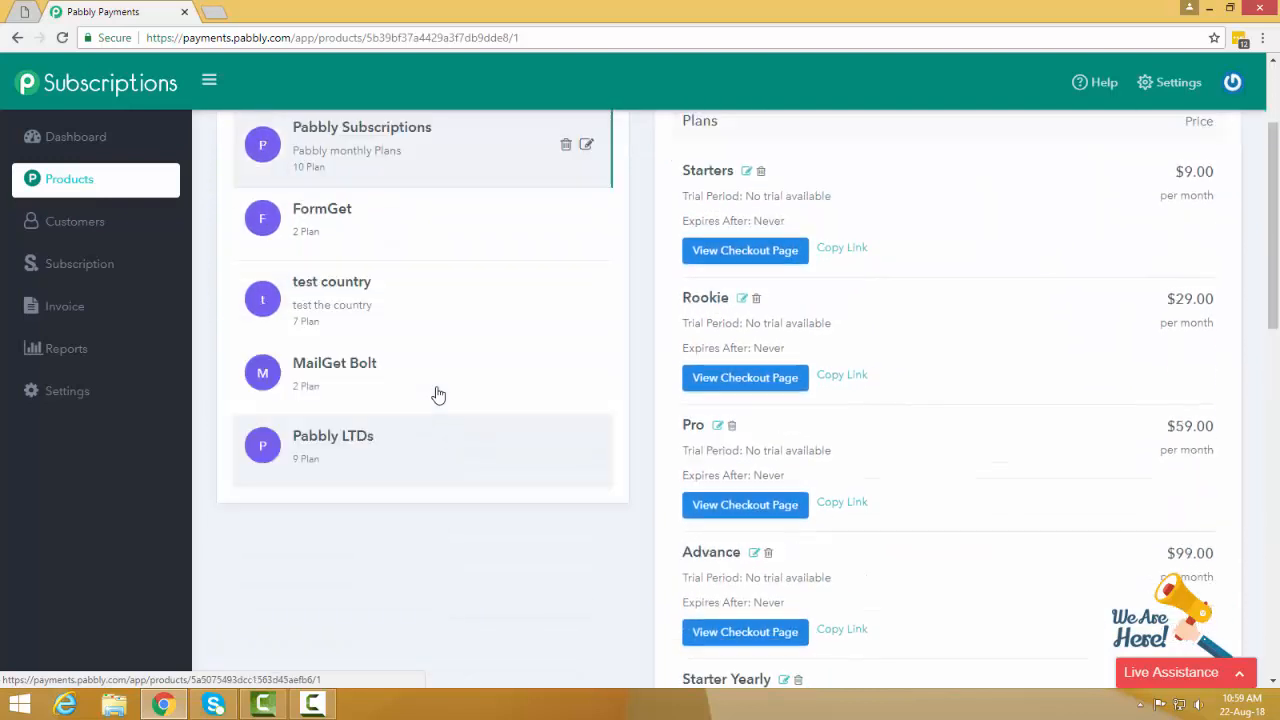
scroll(438, 394, up, 2)
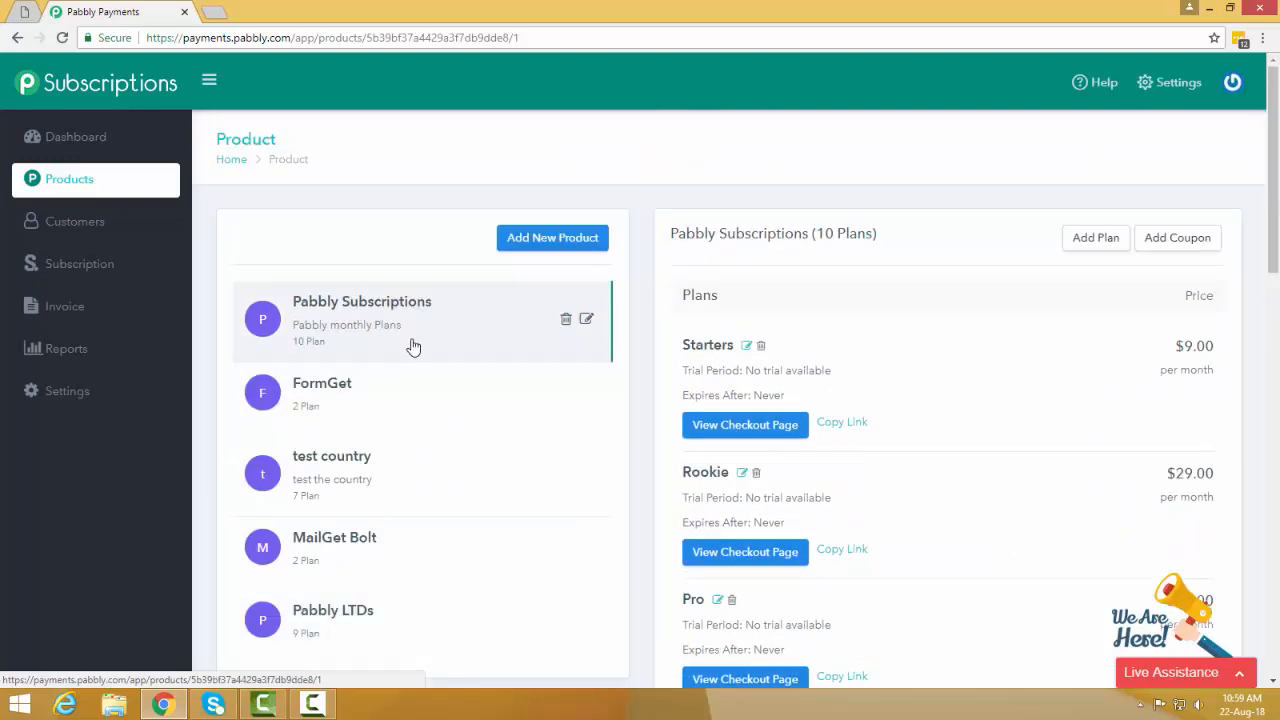
- View the plans of the FormGet and MailGet Bolt products, ending on the Pabbly Subscriptions plans
click(416, 397)
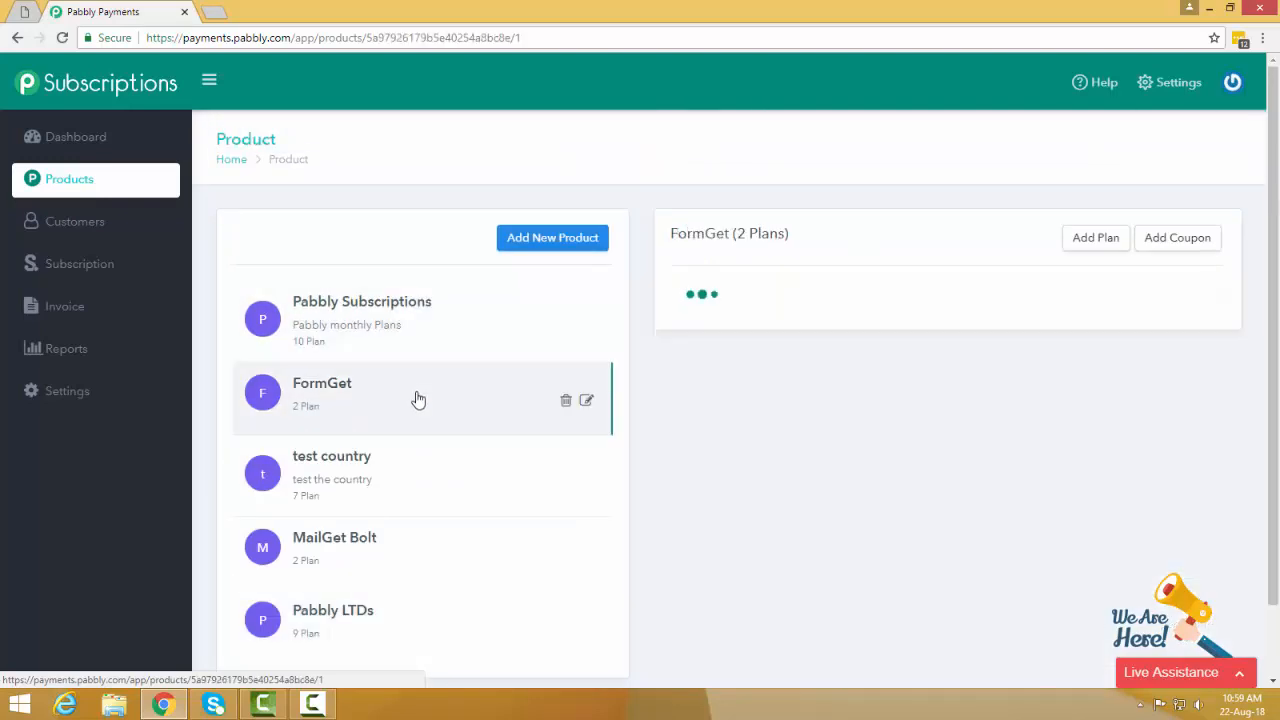
scroll(449, 497, down, 2)
click(443, 411)
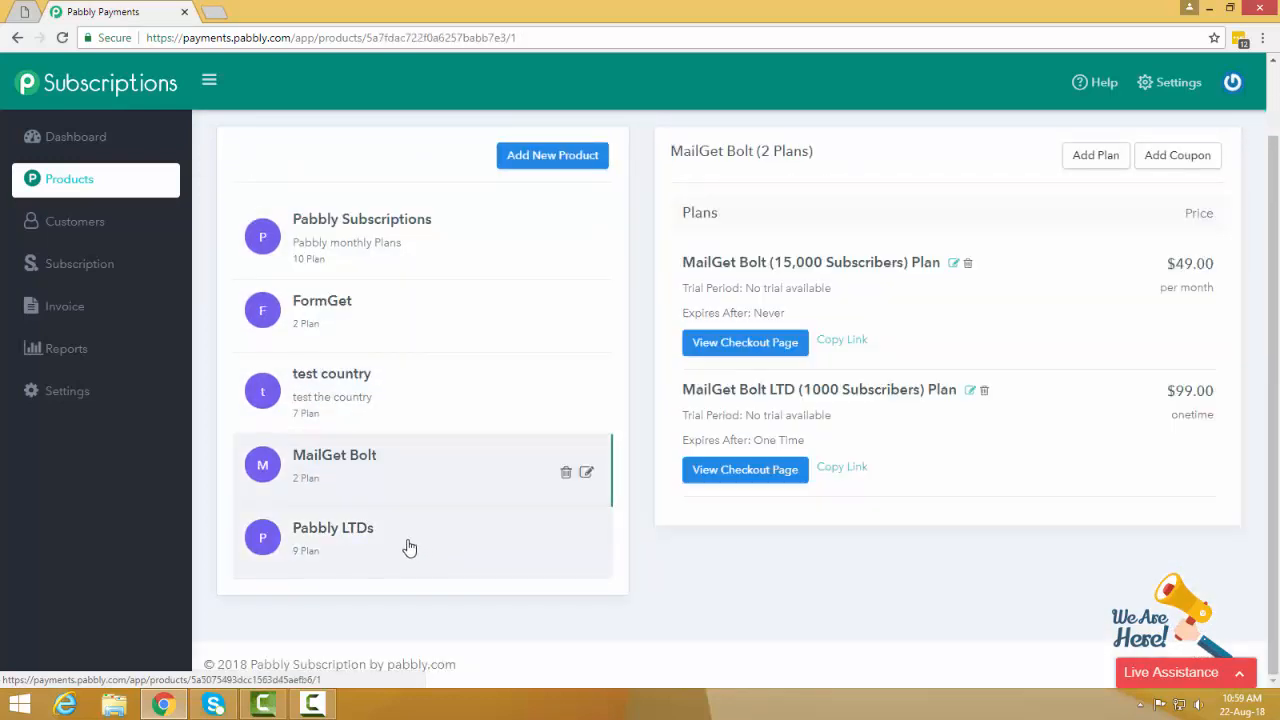
click(425, 244)
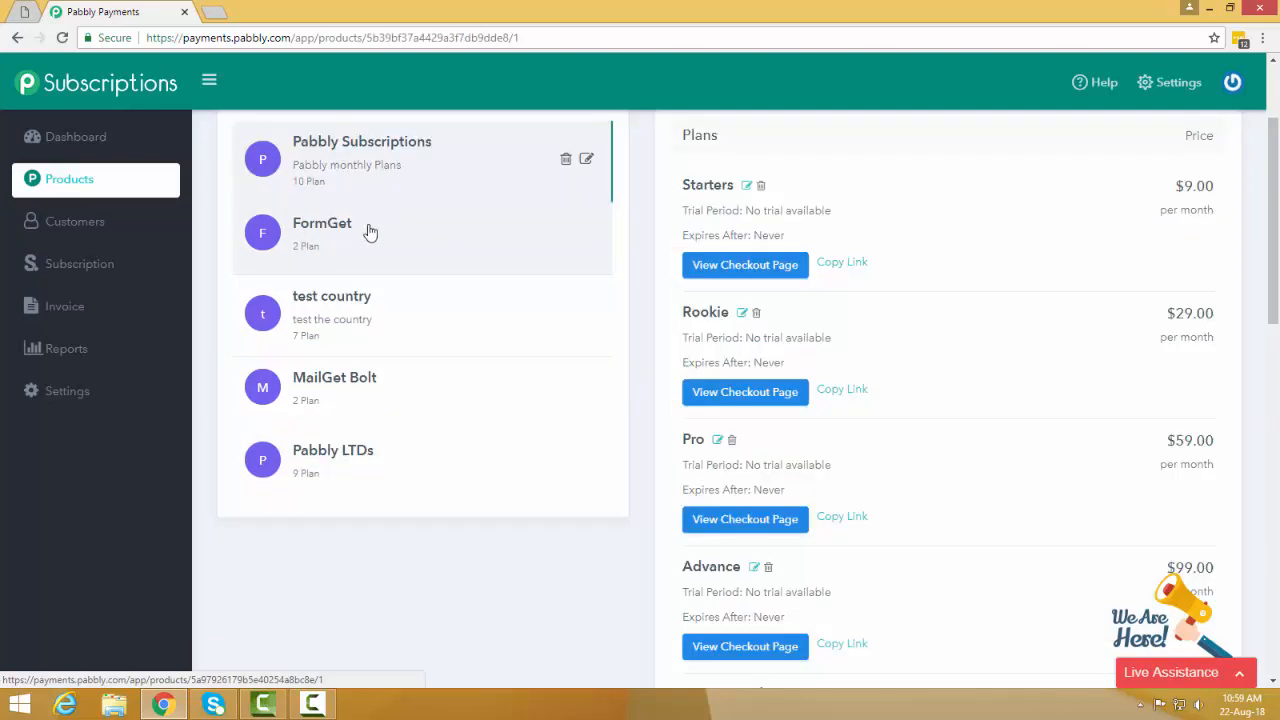
scroll(783, 286, up, 1)
scroll(800, 194, down, 2)
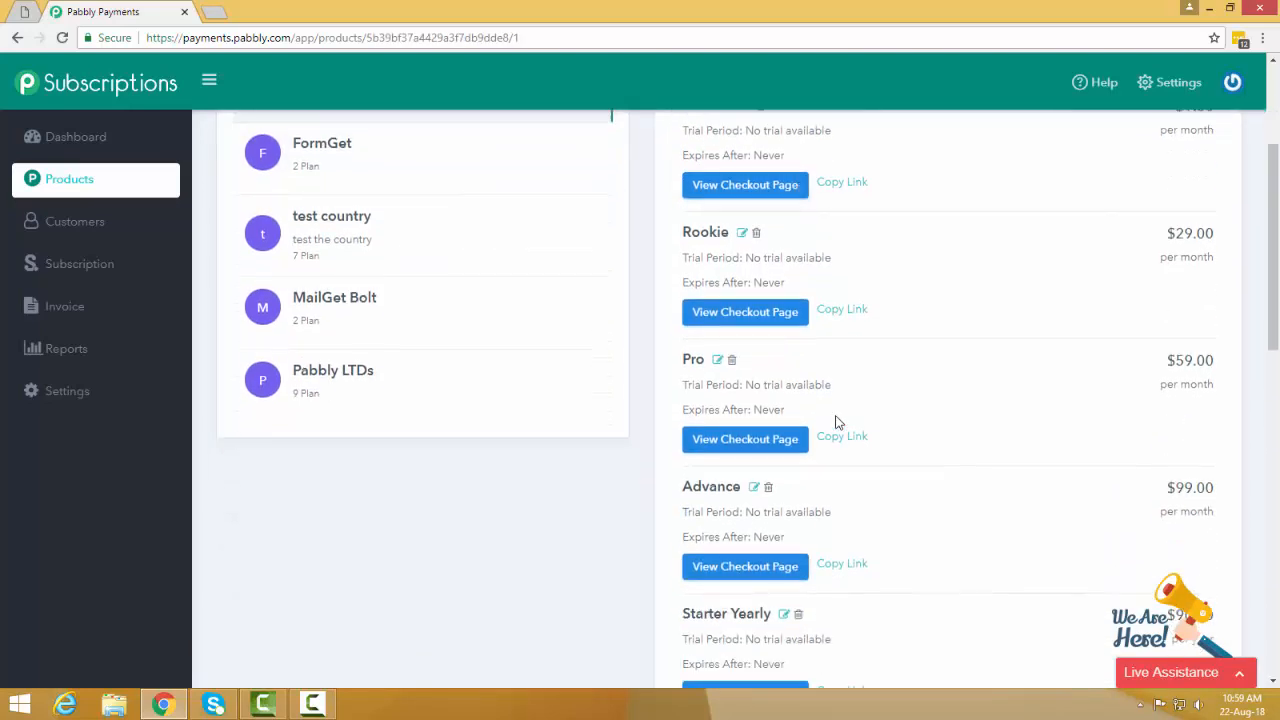
scroll(838, 422, up, 3)
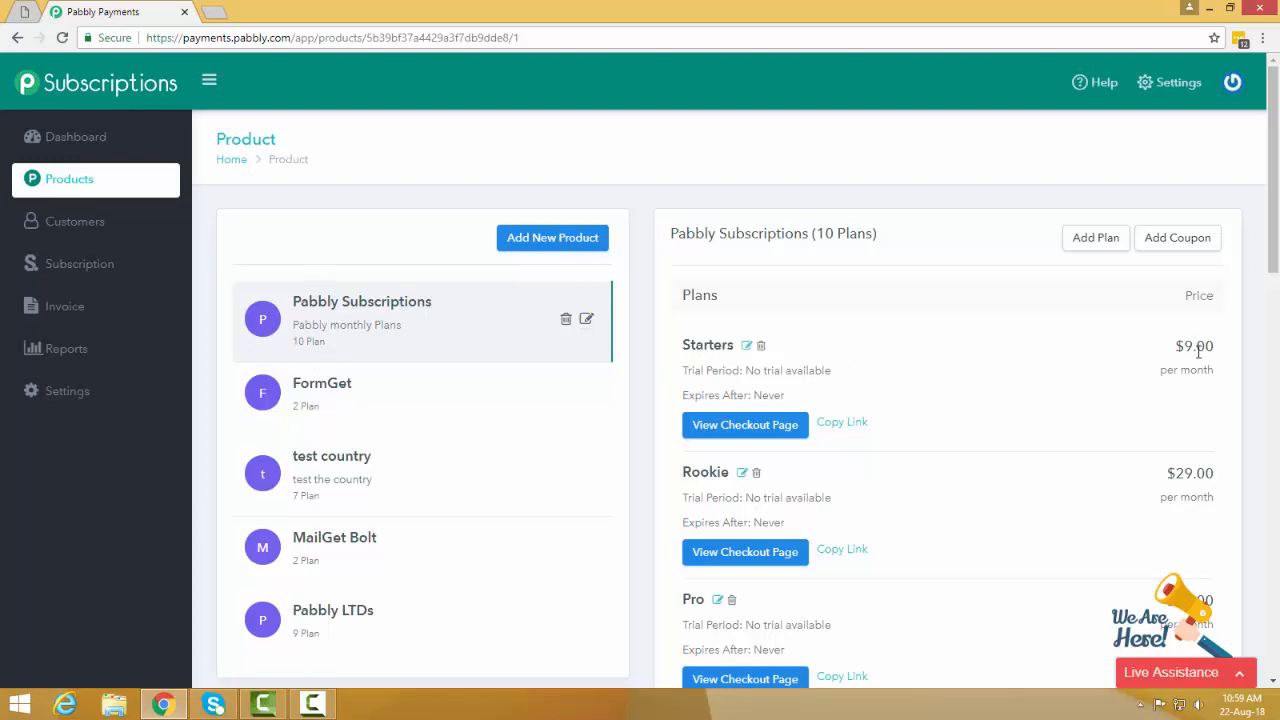
- Open the Starters plan's checkout page and examine its basic information, billing address, payment and testimonial sections
click(752, 431)
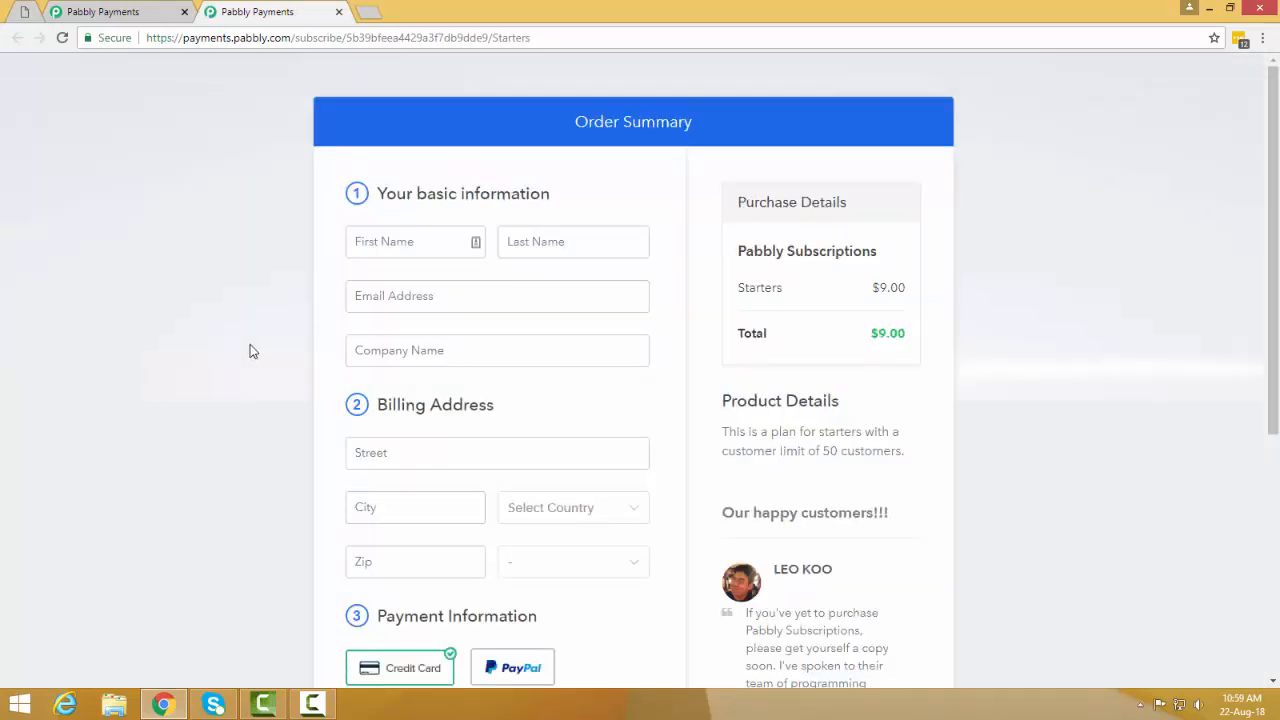
scroll(237, 377, down, 5)
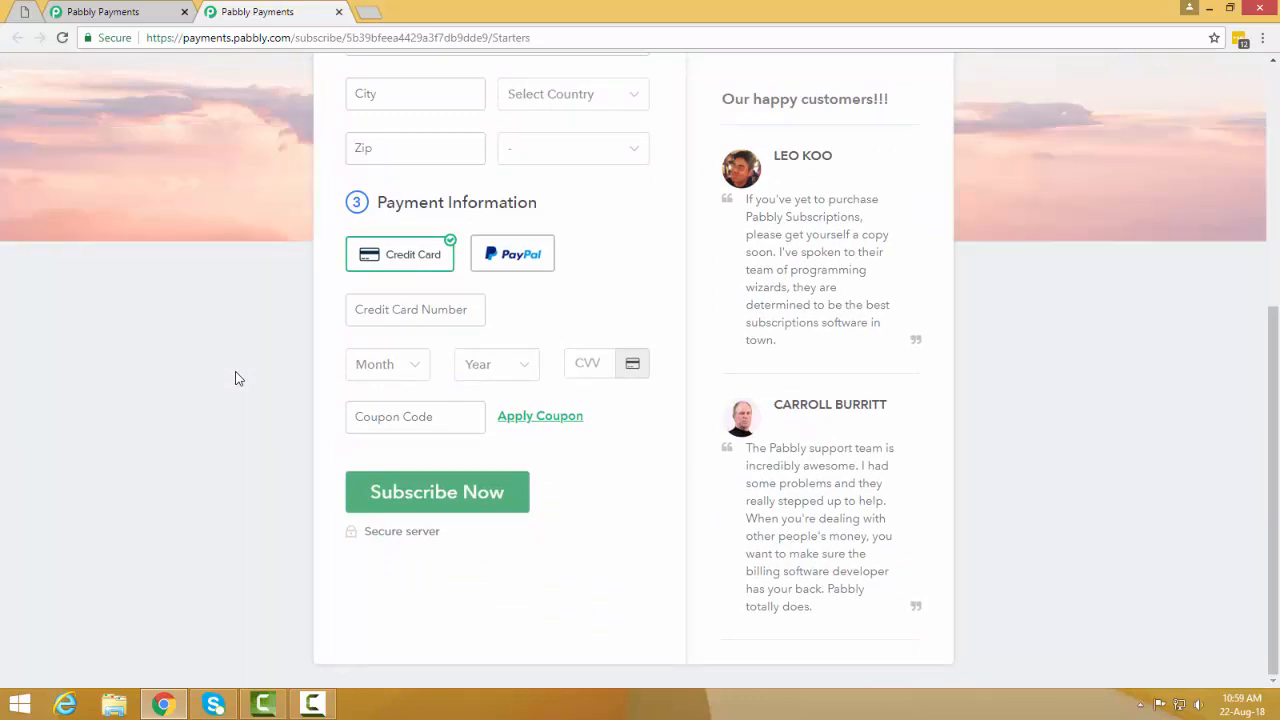
scroll(234, 374, up, 5)
scroll(197, 305, down, 4)
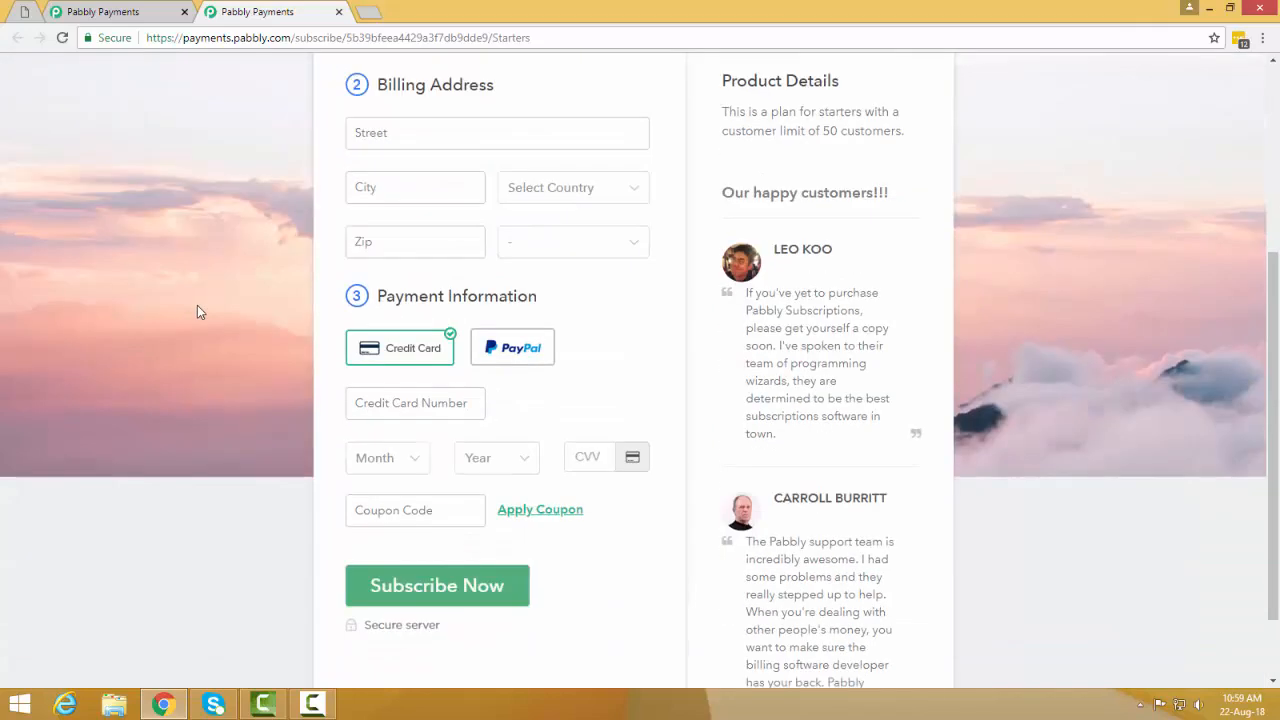
scroll(197, 305, up, 3)
scroll(197, 306, down, 4)
scroll(197, 307, up, 5)
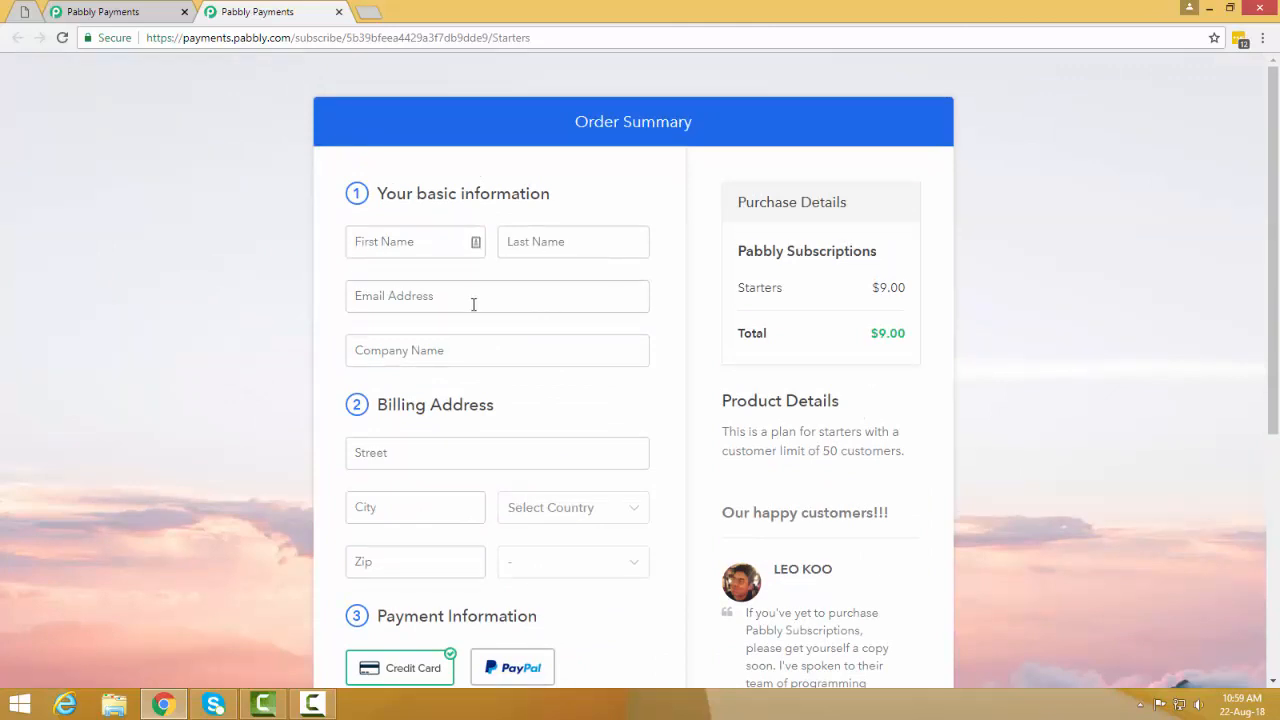
scroll(371, 335, down, 2)
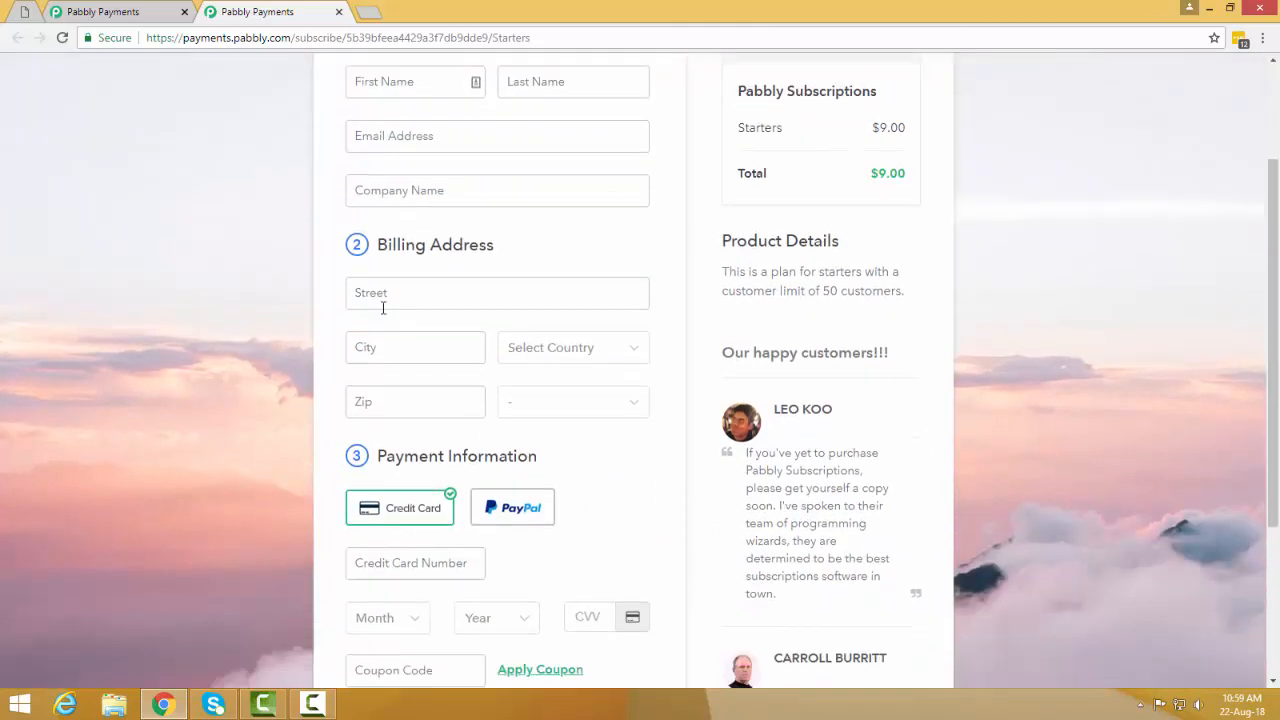
scroll(465, 330, down, 3)
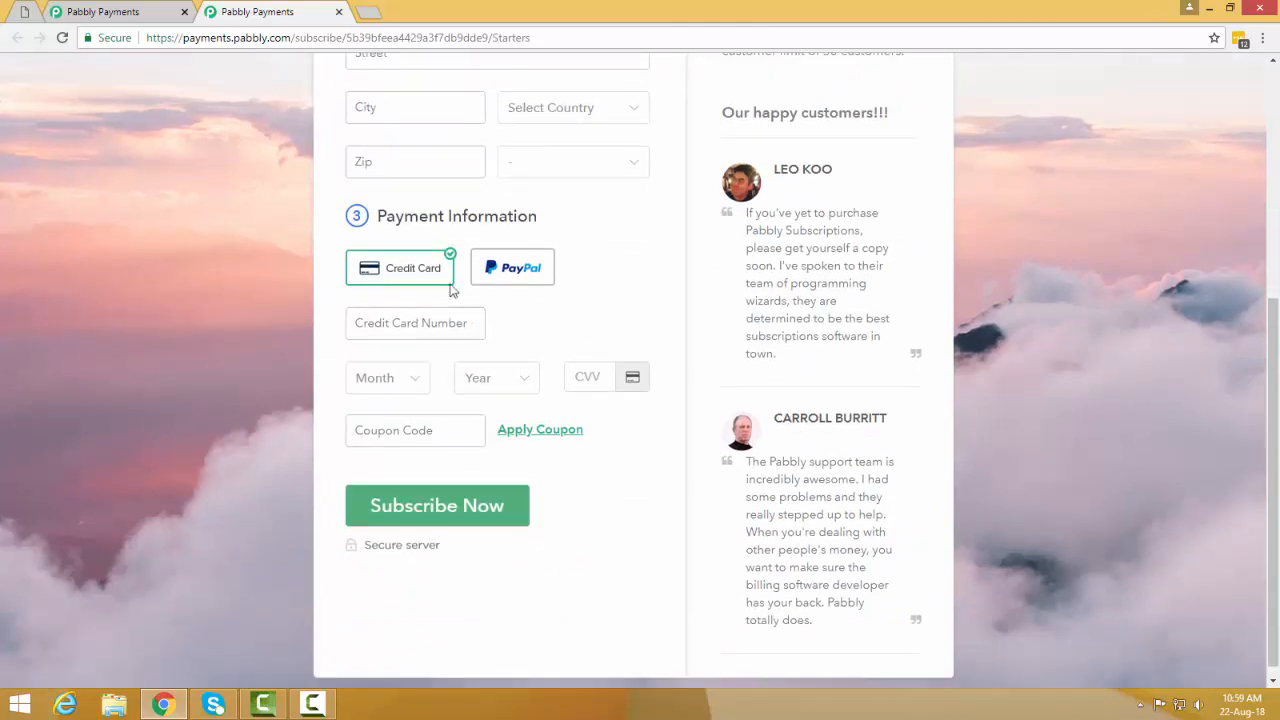
scroll(863, 500, up, 5)
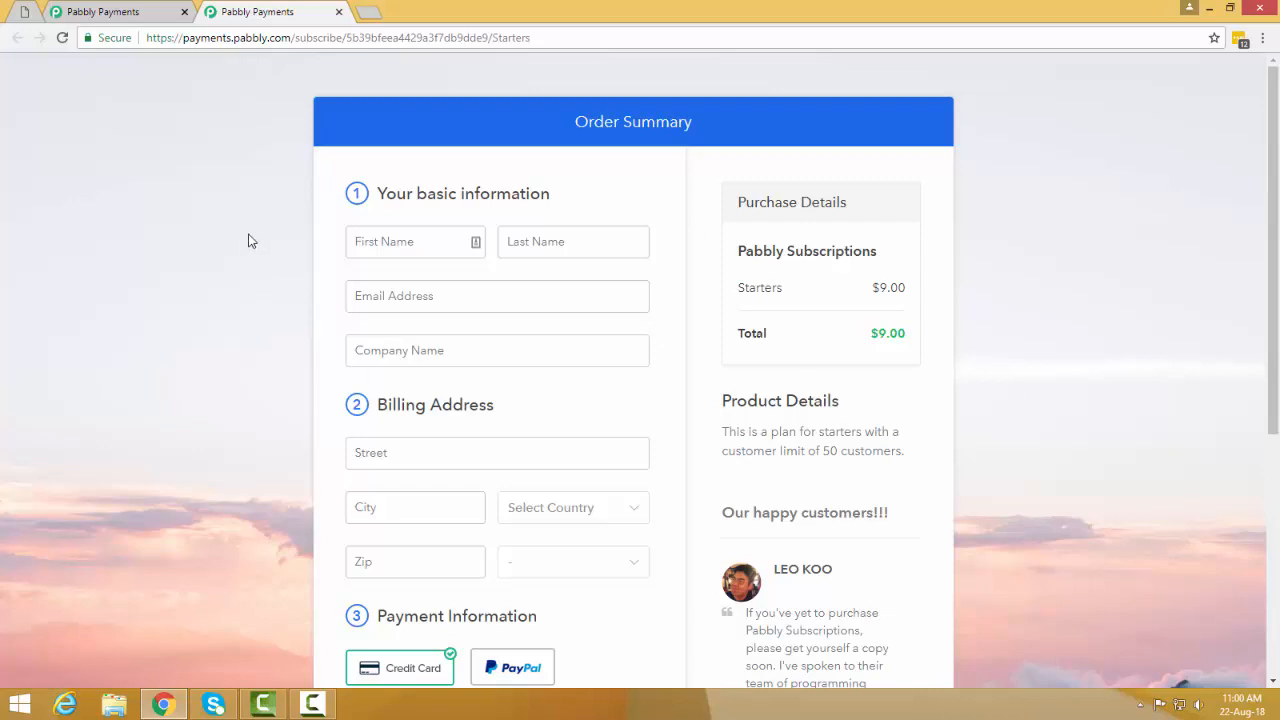
scroll(250, 241, down, 4)
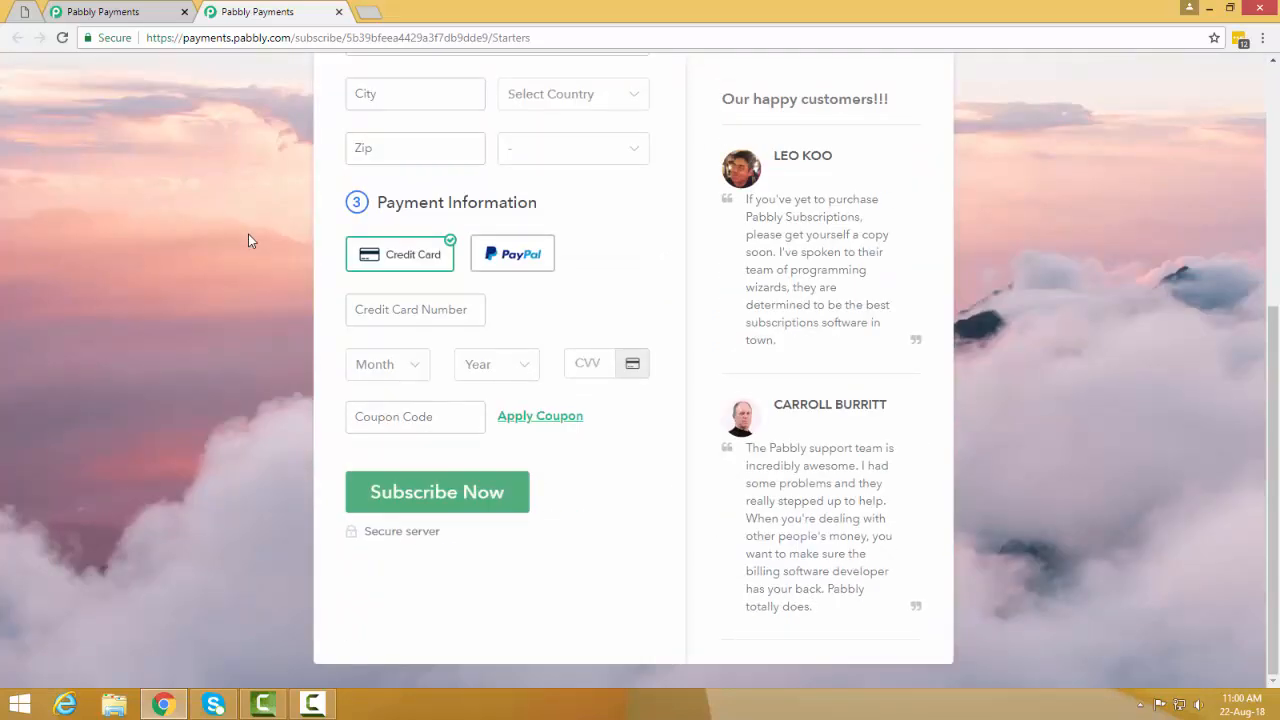
scroll(250, 241, up, 4)
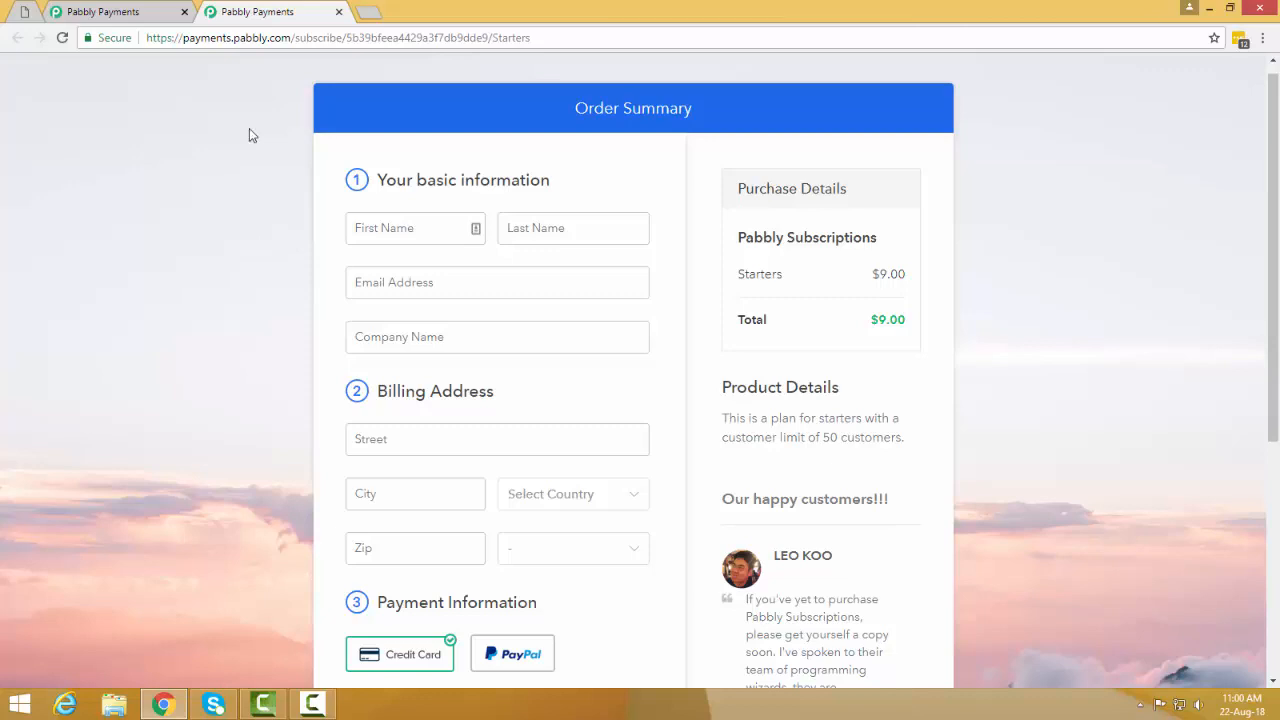
- Return to the product management page and open the Checkout Page Settings in the account settings
click(120, 11)
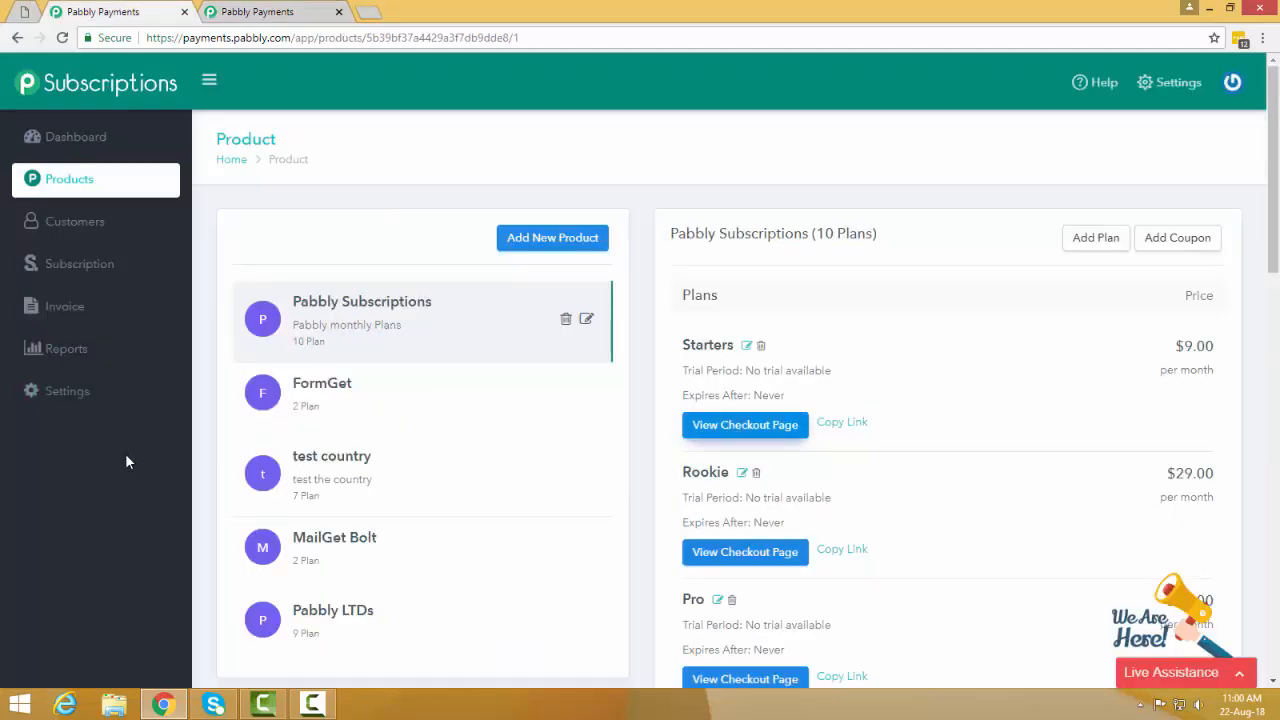
click(78, 401)
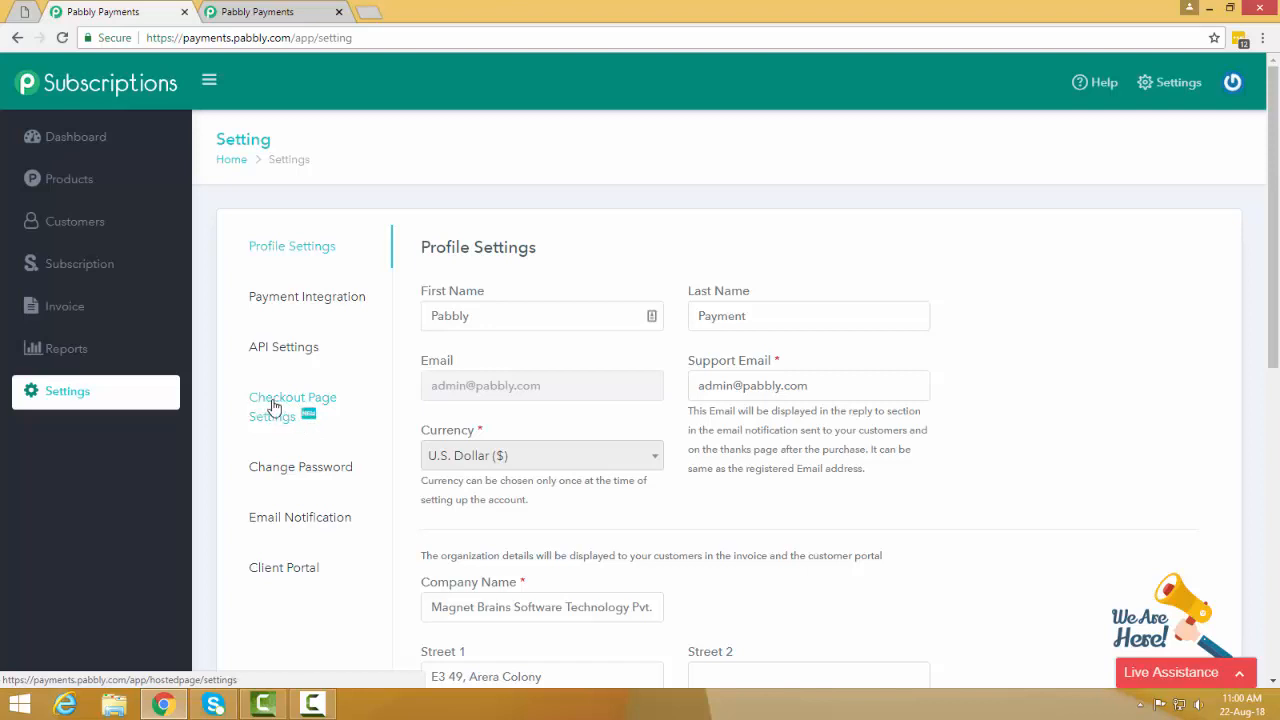
click(262, 410)
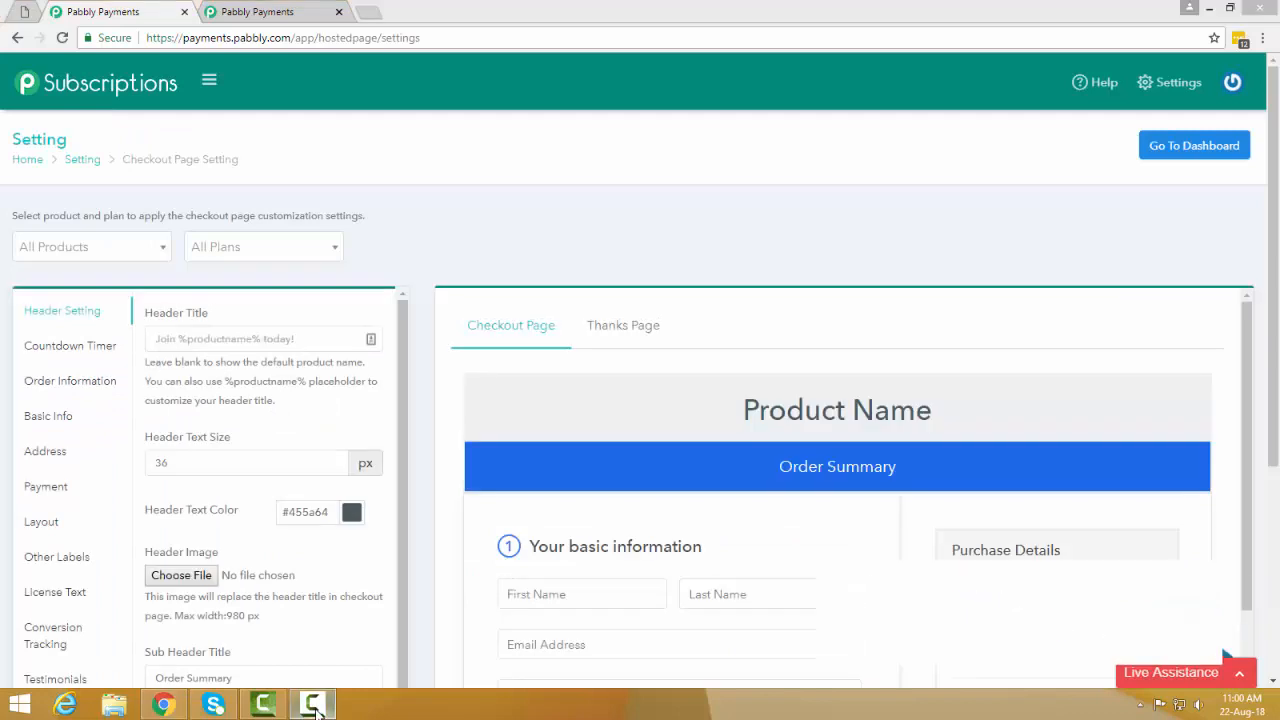
click(314, 705)
click(314, 705)
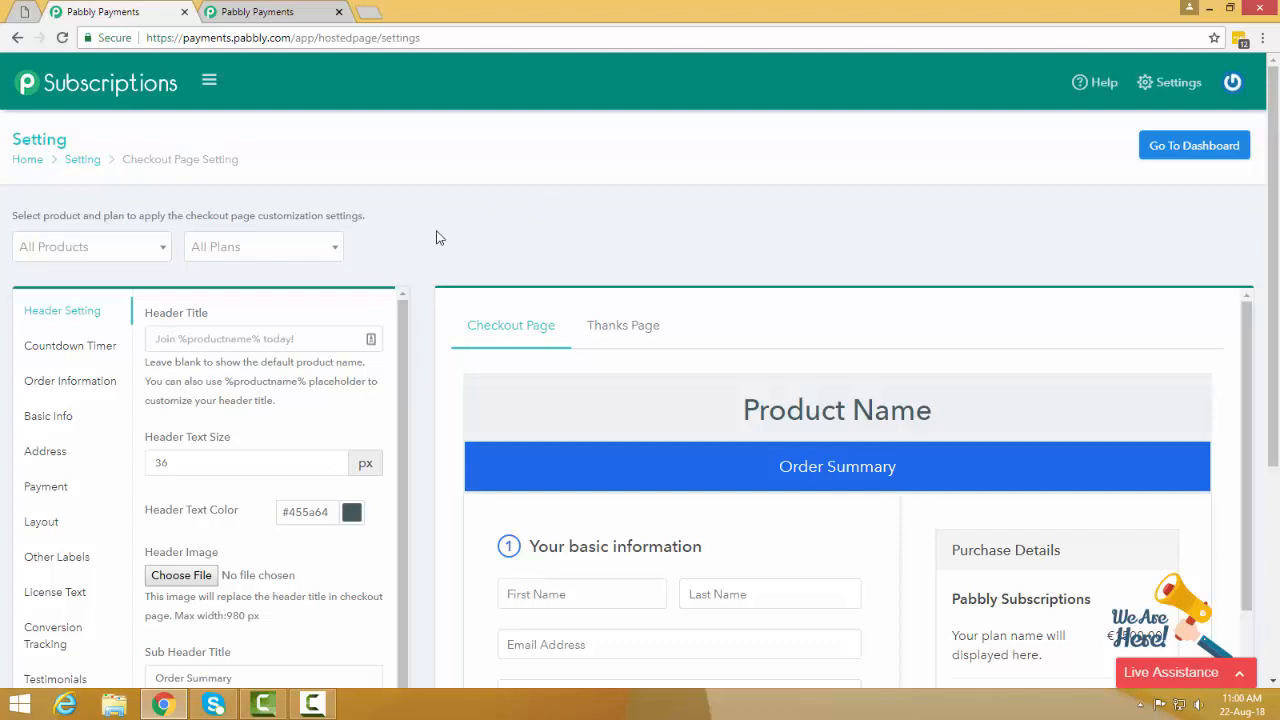
- Examine the header options and the checkout page preview, including its basic information, billing address and payment sections
scroll(422, 262, down, 3)
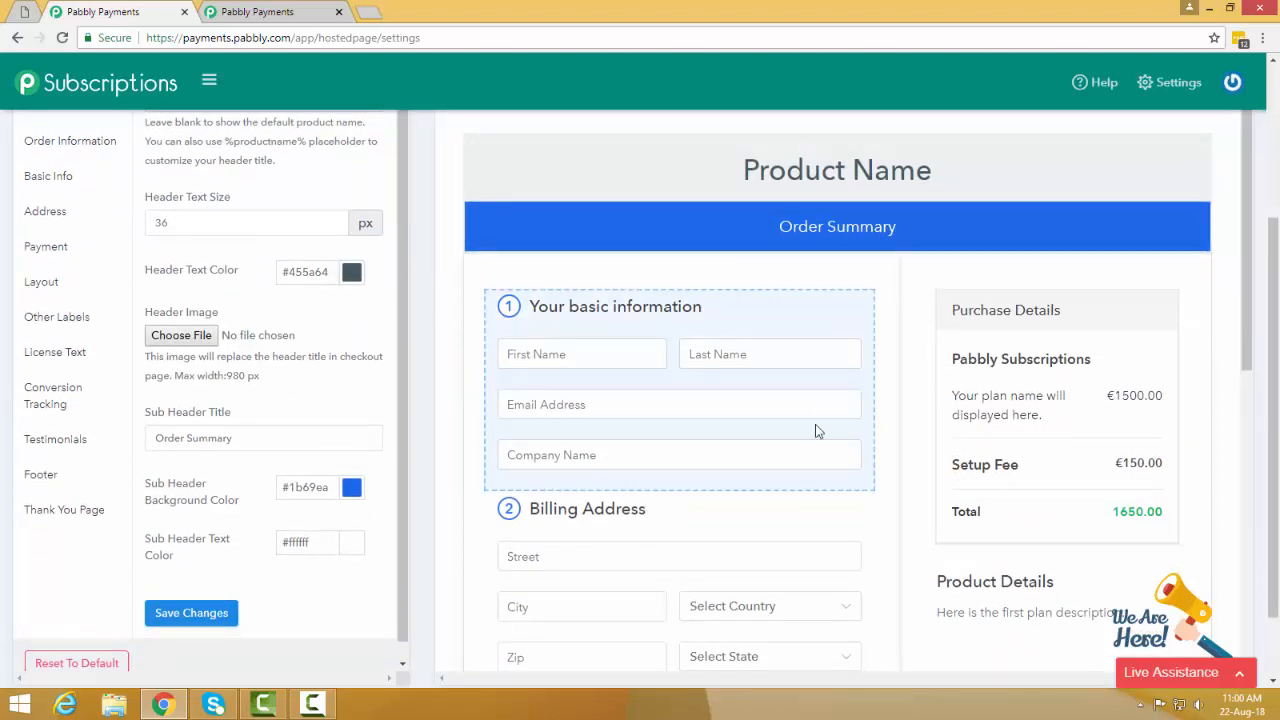
scroll(811, 511, down, 5)
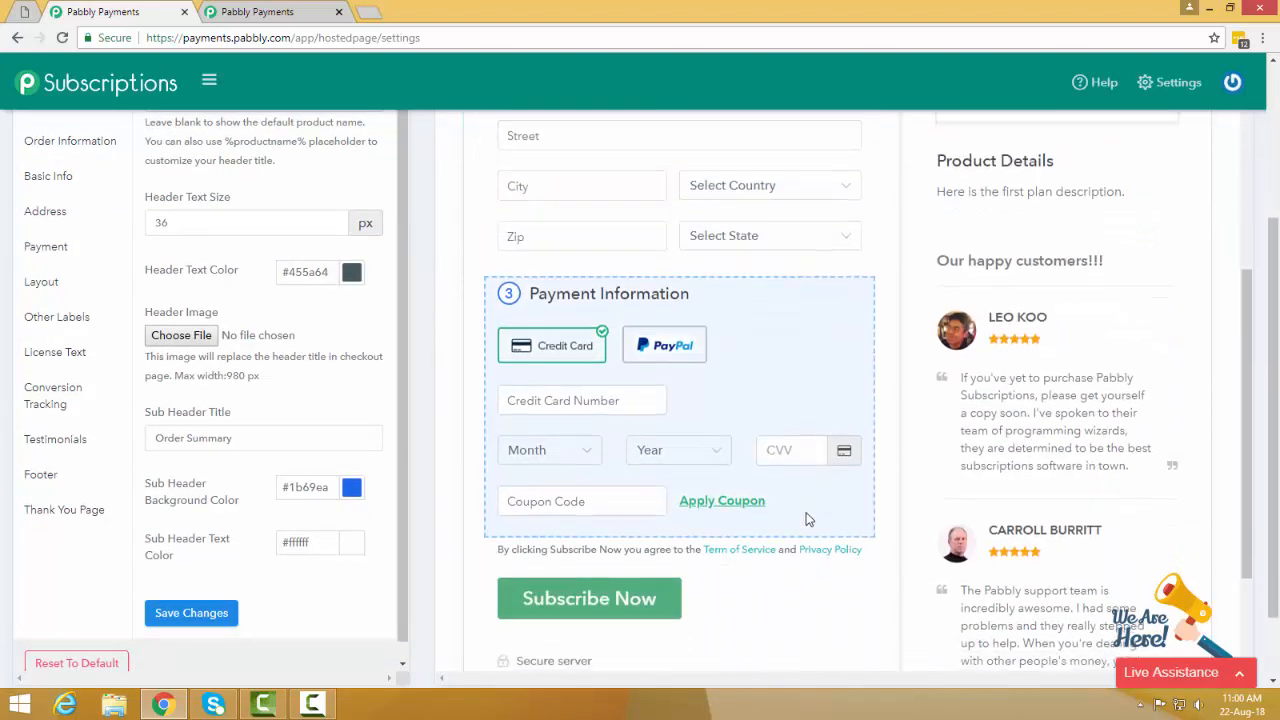
scroll(809, 520, down, 2)
scroll(830, 340, up, 3)
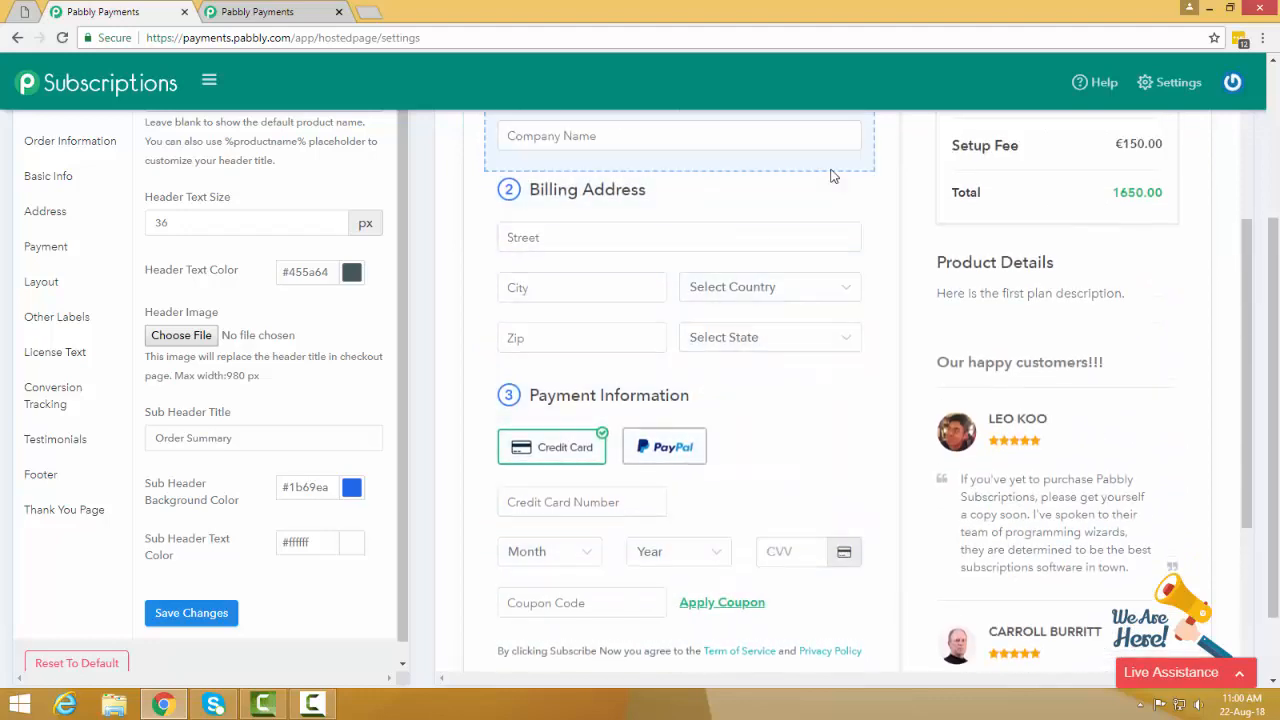
scroll(830, 175, up, 4)
scroll(880, 430, down, 2)
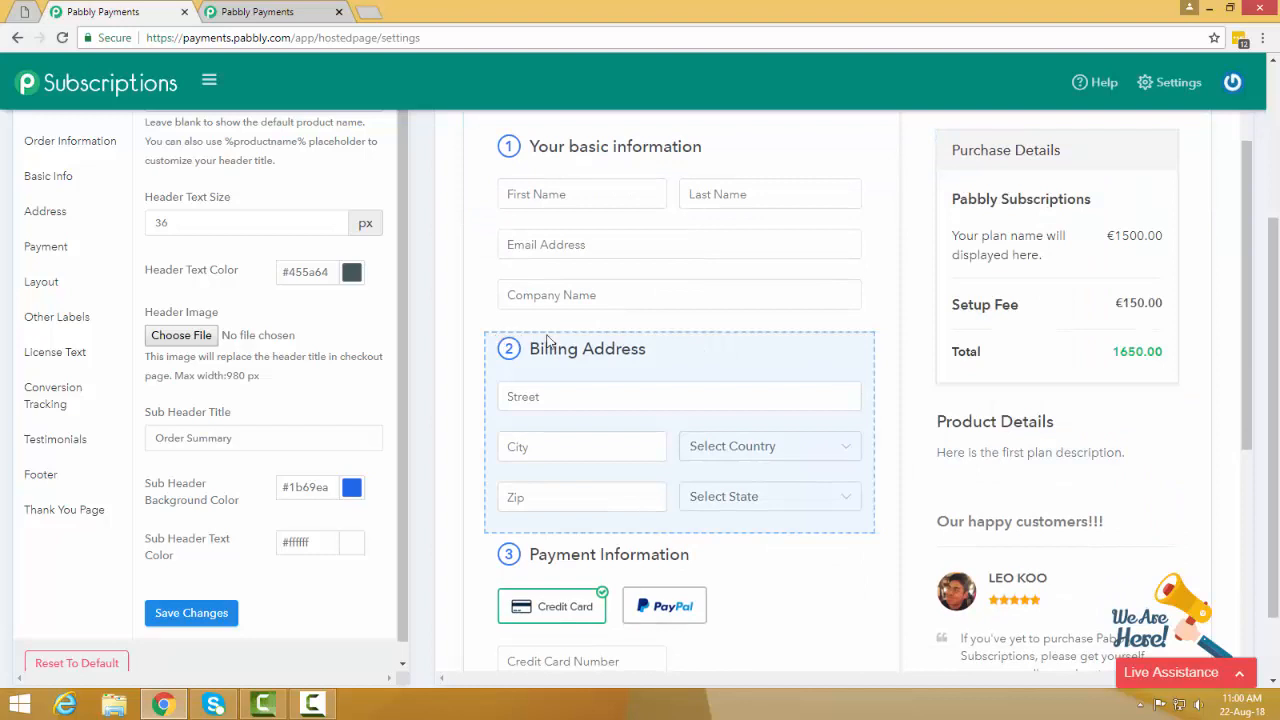
scroll(845, 480, down, 2)
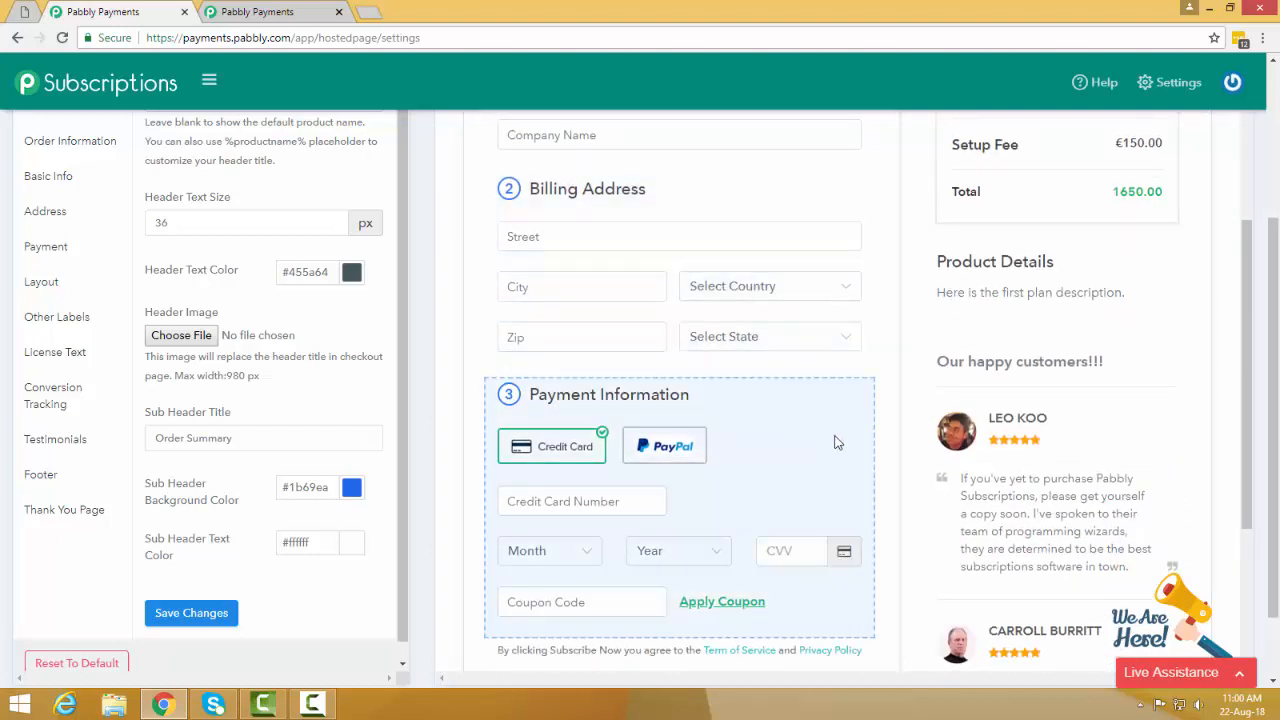
scroll(834, 420, up, 3)
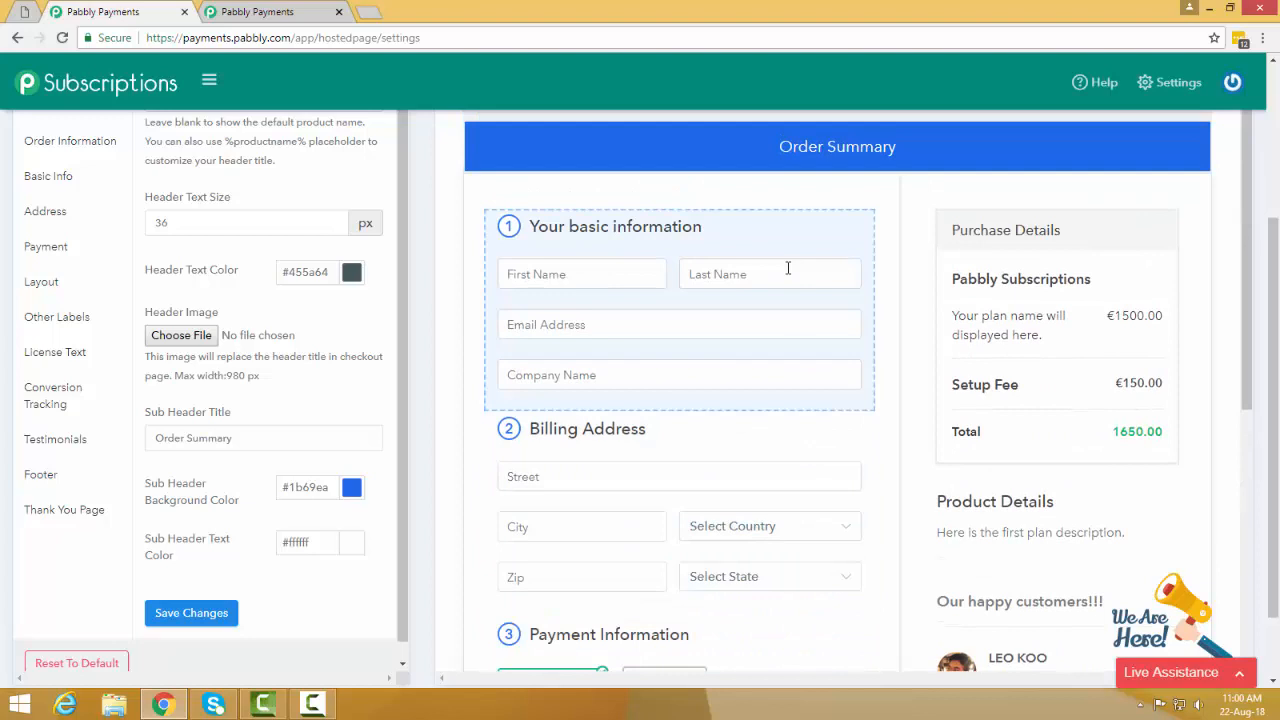
scroll(766, 391, up, 4)
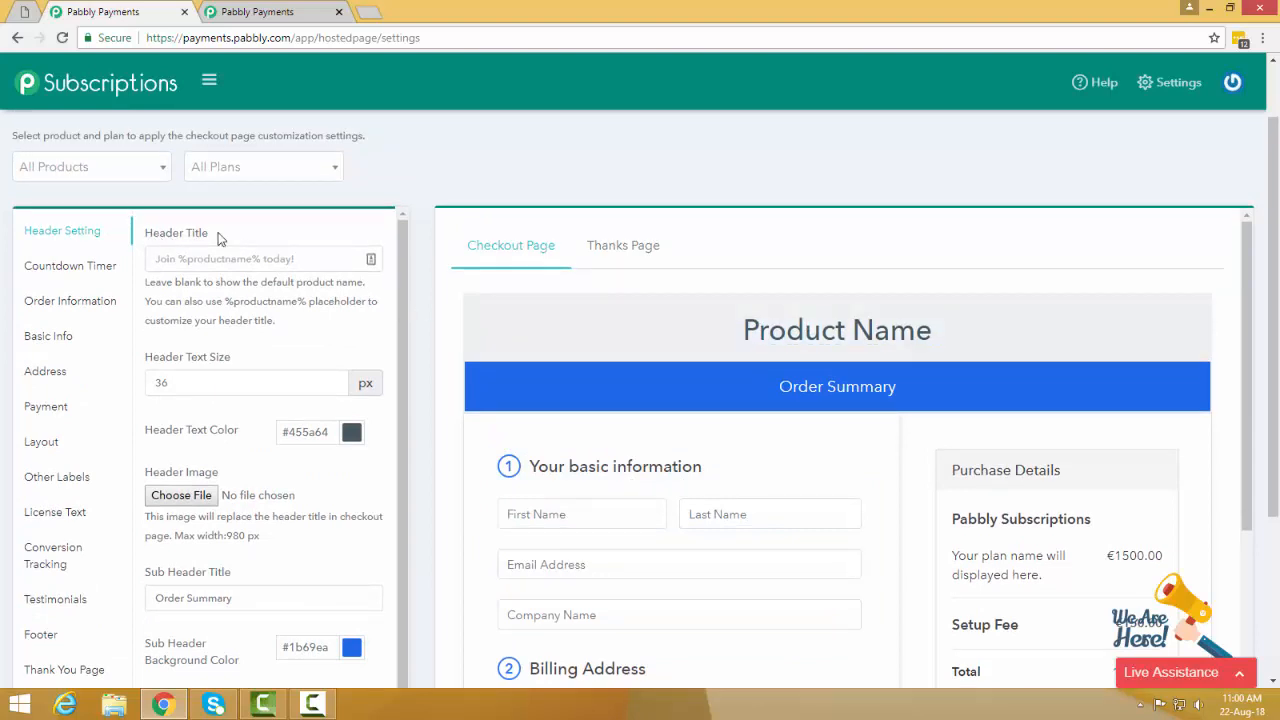
- Inspect the Header Title setting and highlight the %productname% placeholder in its help text
click(205, 259)
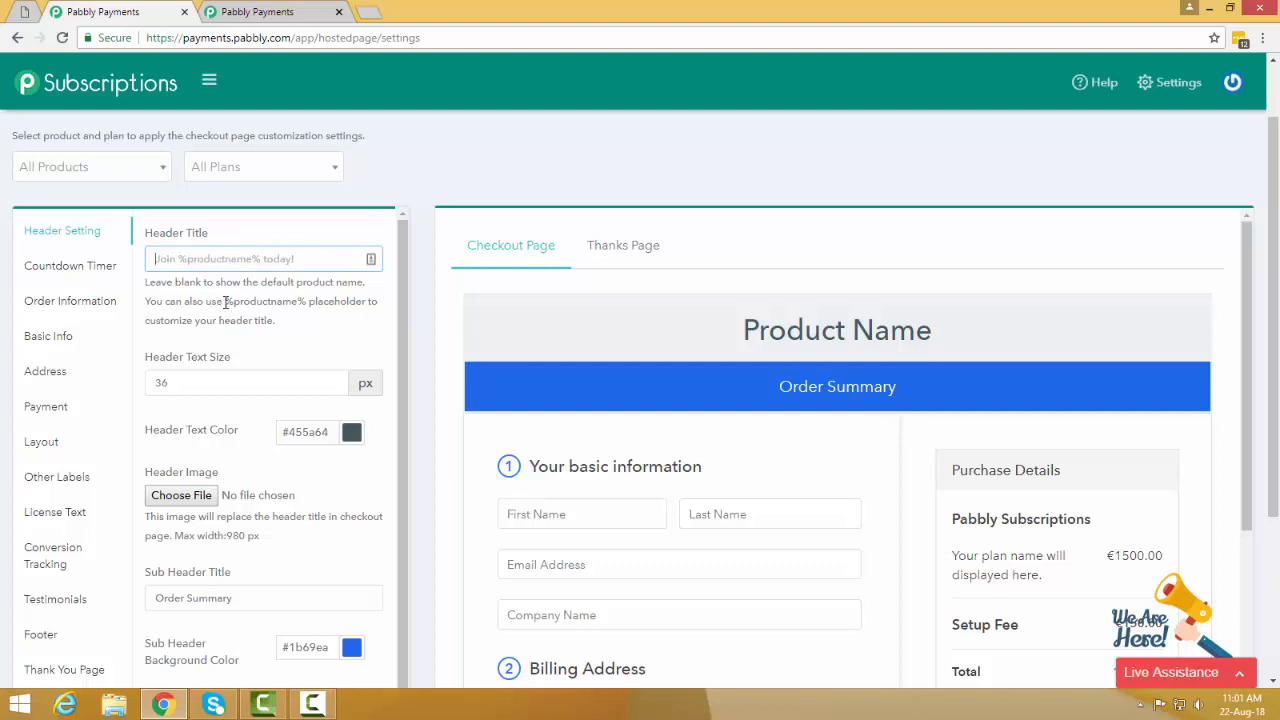
drag(225, 303, 305, 308)
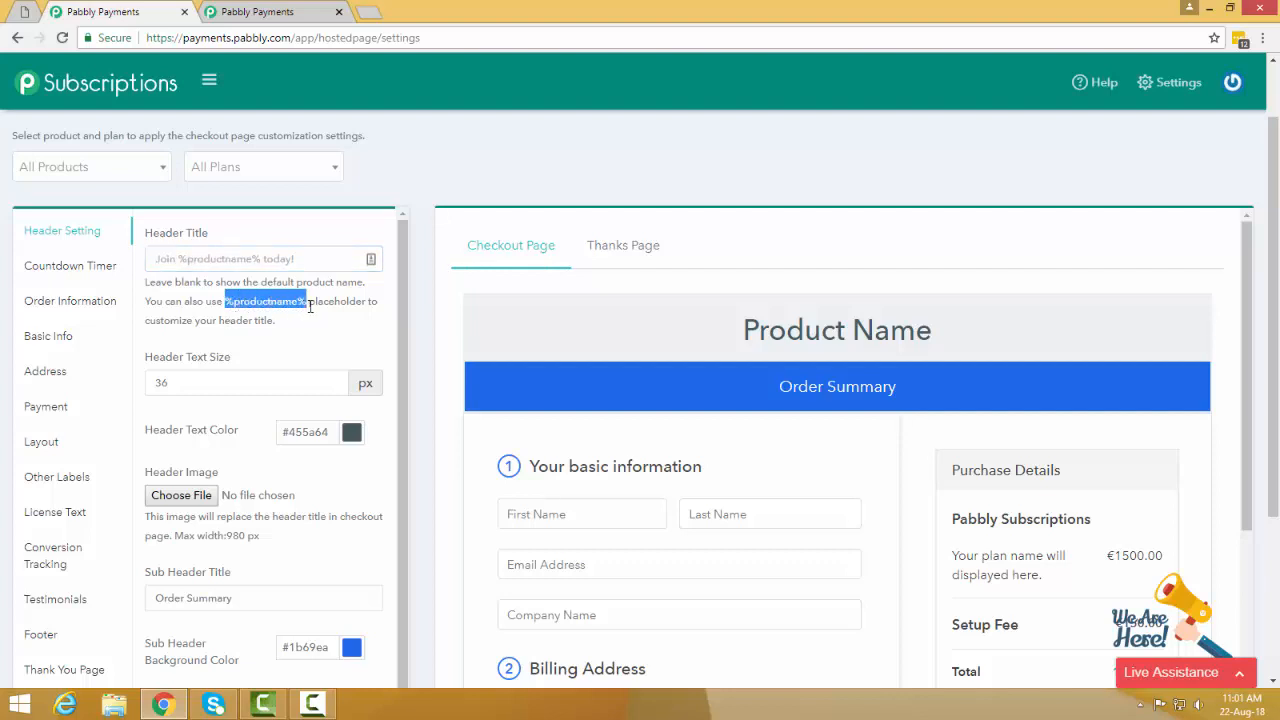
click(307, 305)
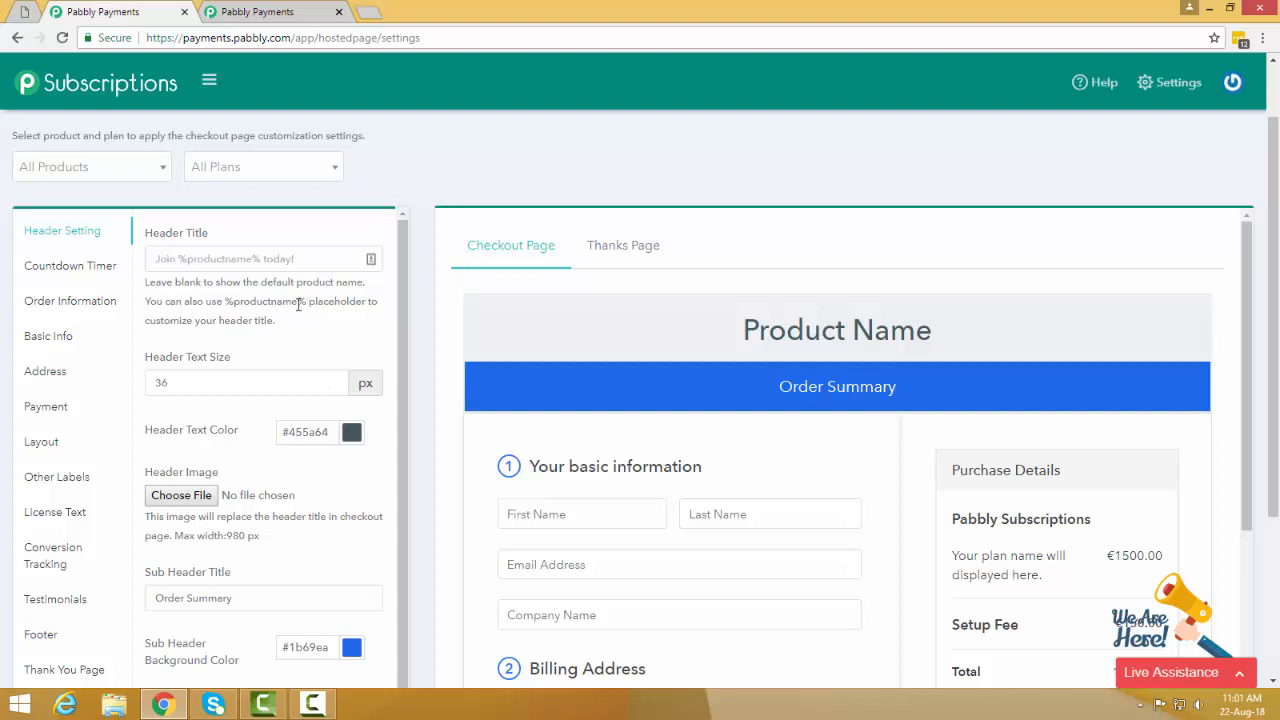
drag(304, 304, 222, 300)
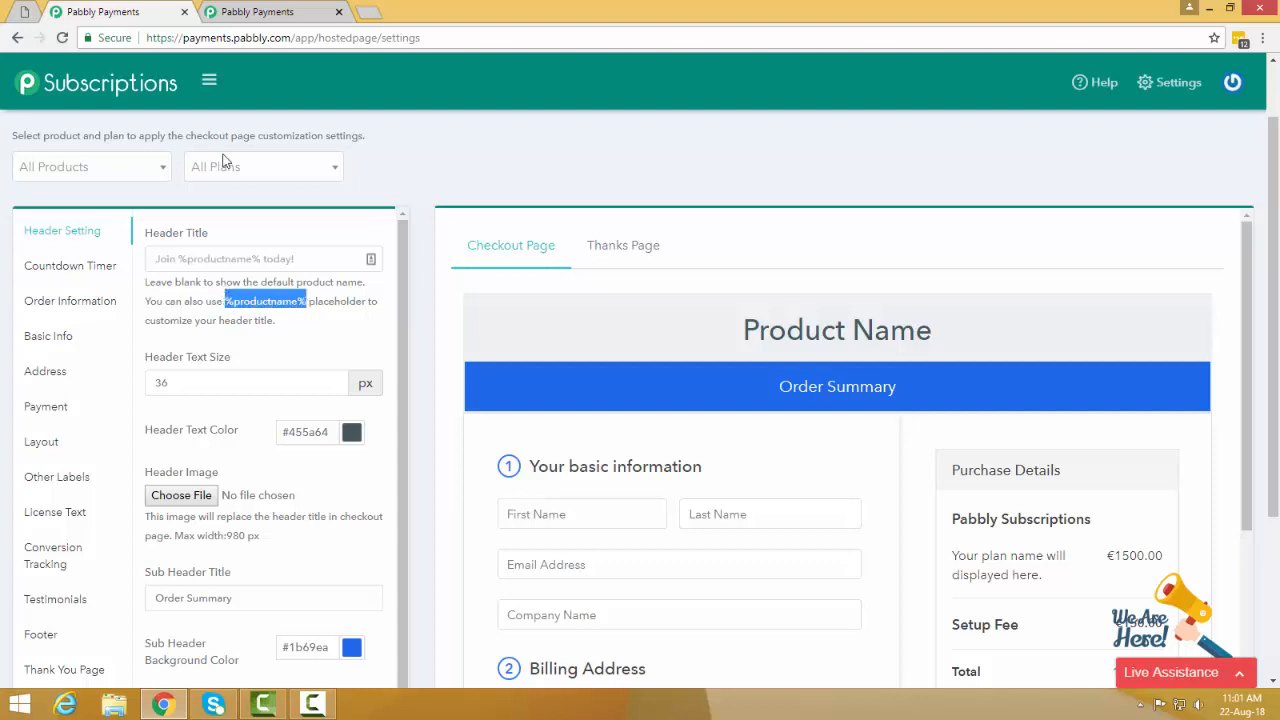
- Glance at the open Starters checkout page, then open the Pabbly Subscriptions home page in a new browser tab from the settings page
click(254, 11)
scroll(200, 78, up, 1)
click(125, 11)
scroll(128, 137, up, 1)
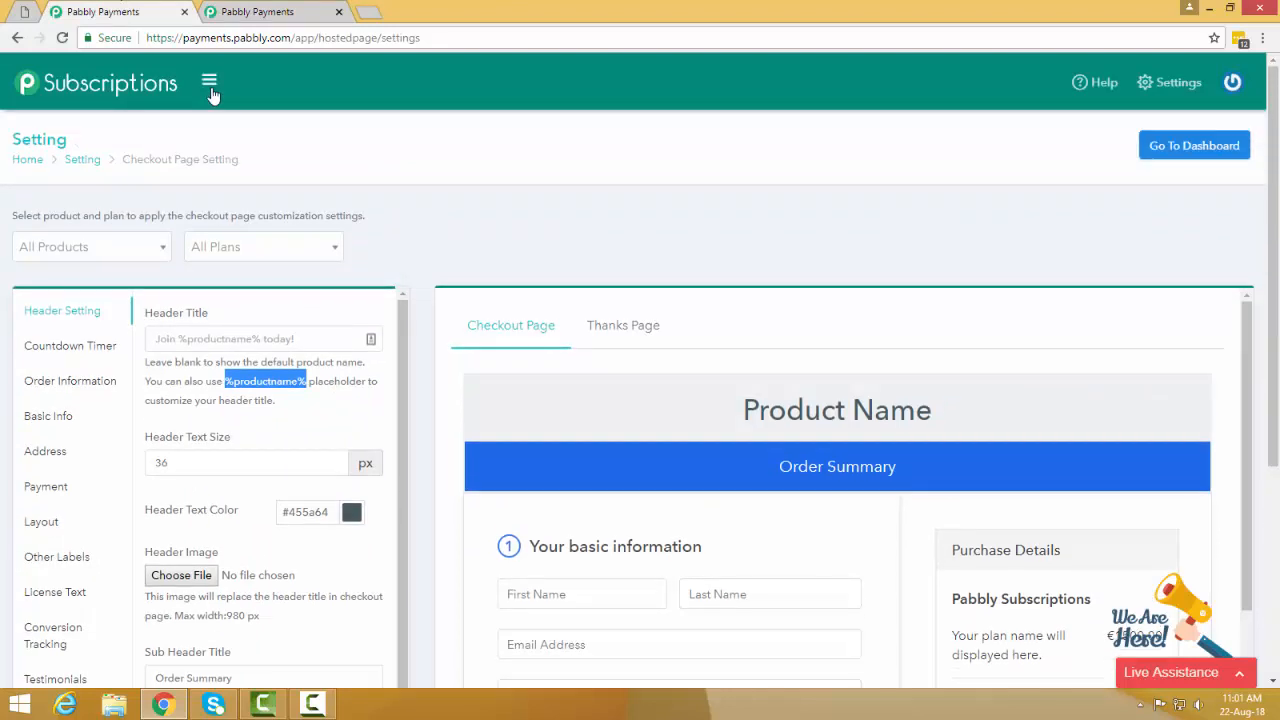
middle_click(35, 90)
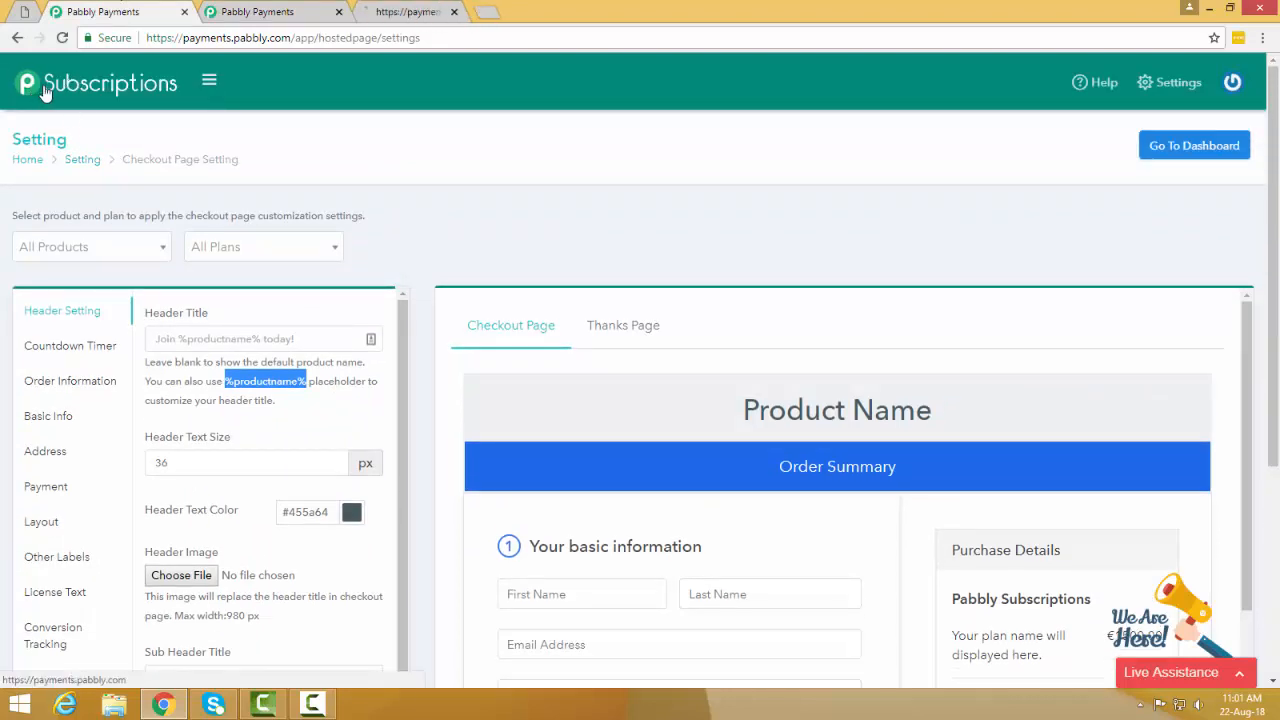
- Open the Products page in the other browser tab, glance at the product list, and return to the checkout page settings
click(243, 12)
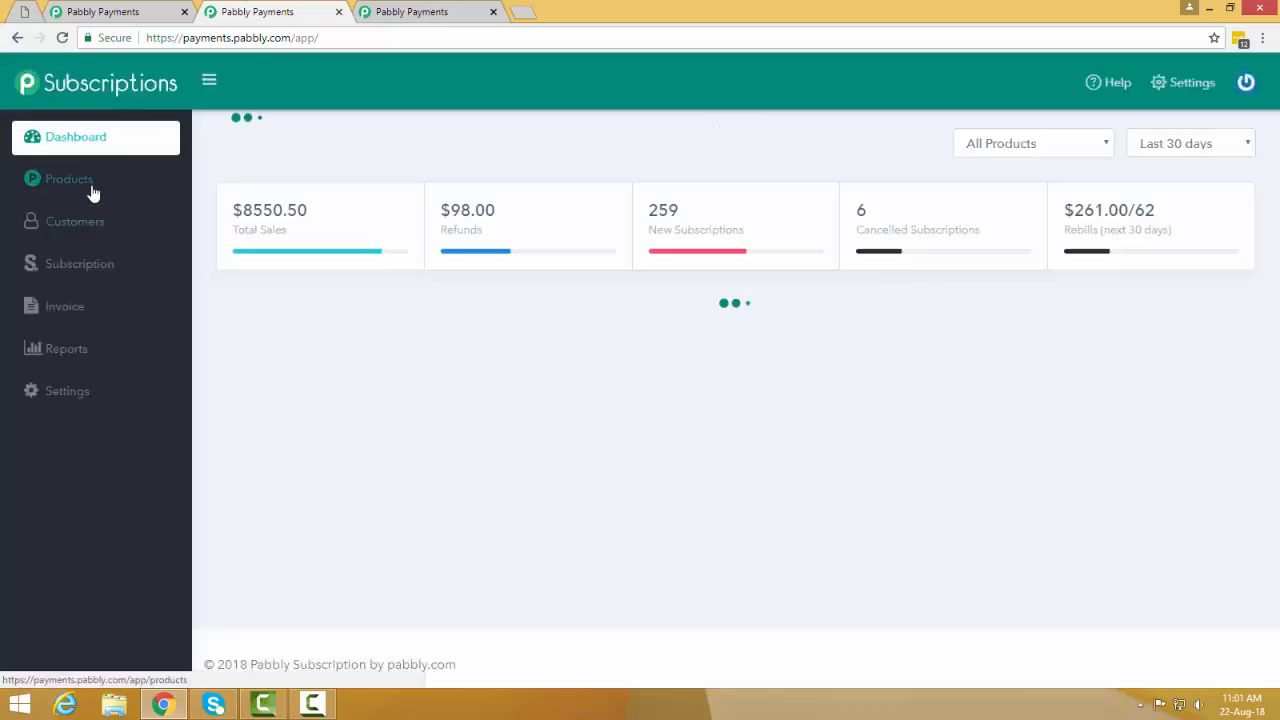
click(90, 184)
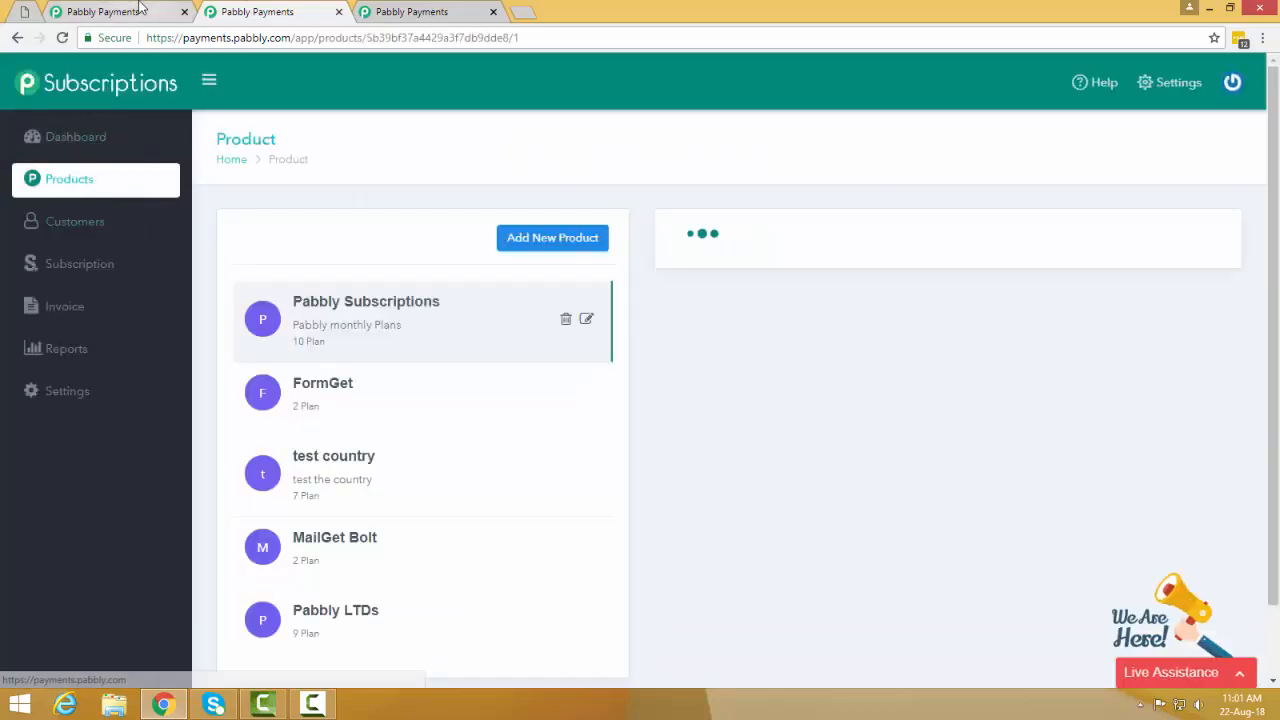
click(108, 11)
click(257, 11)
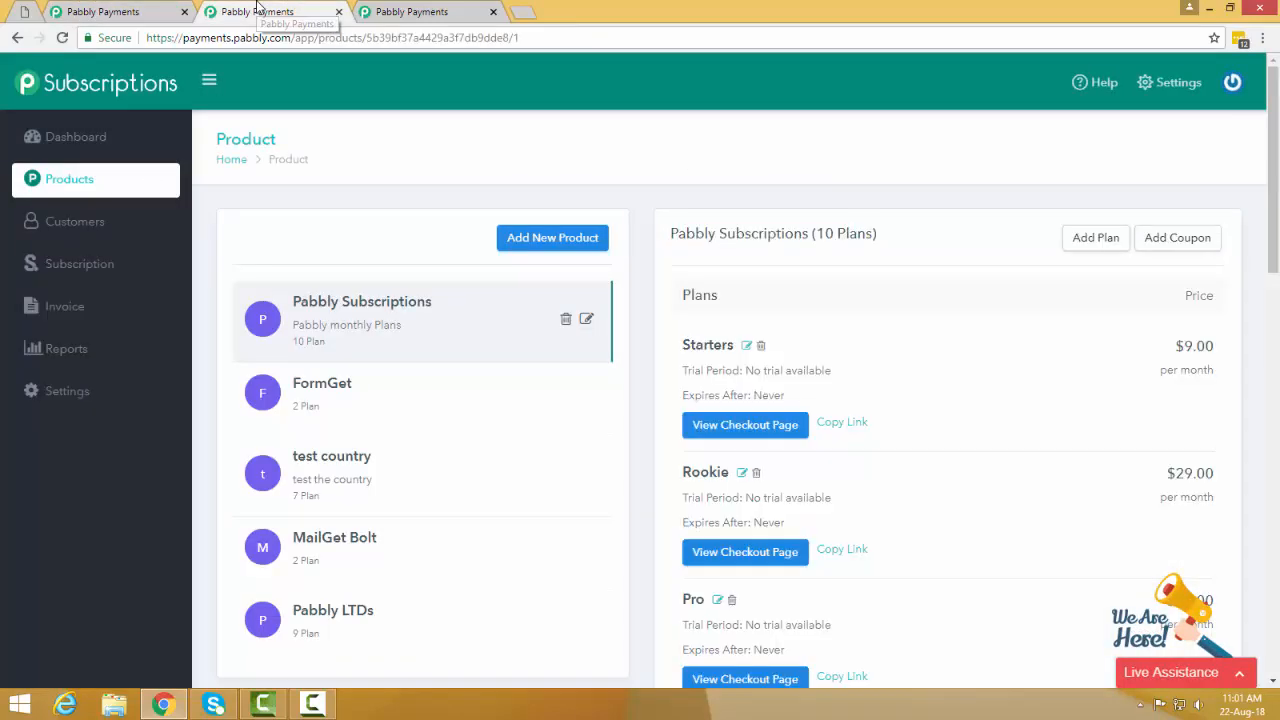
click(140, 11)
- Set the checkout page's Header Title to "ColorWay Product"
click(295, 338)
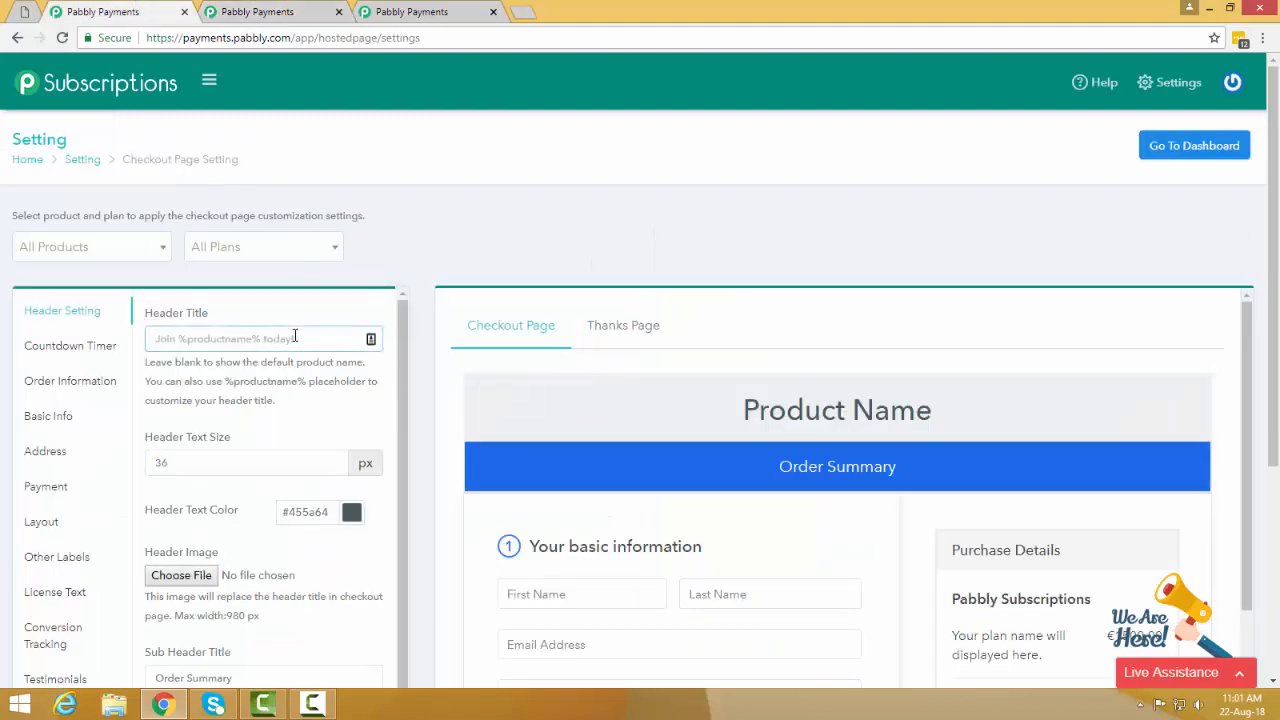
text(ColorW)
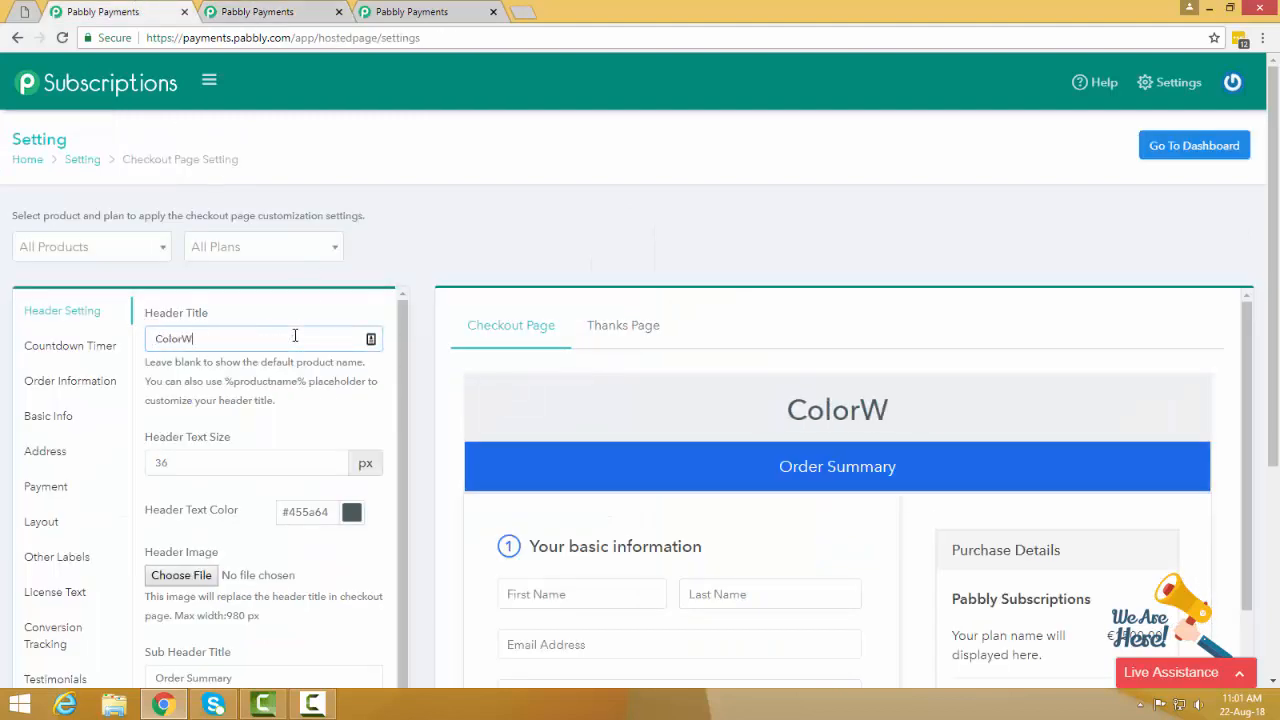
text(ay Product)
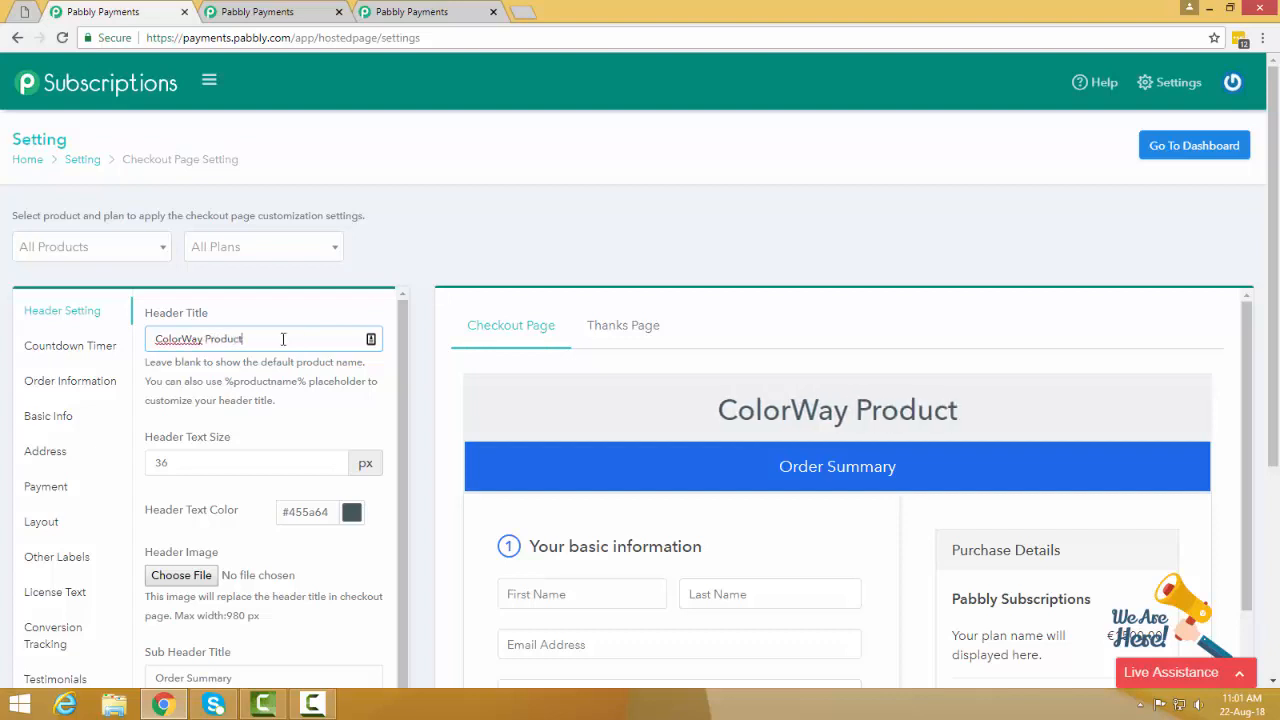
triple_click(283, 339)
click(334, 386)
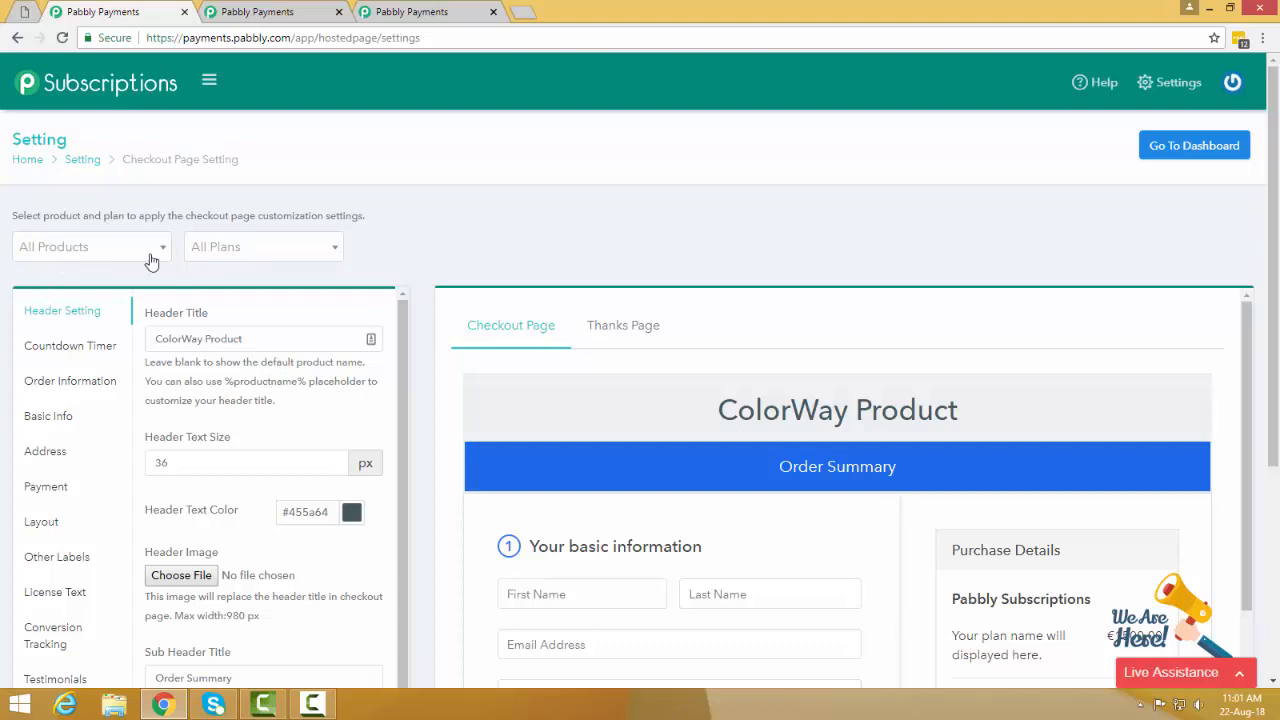
- Replace the word "ColorWay" in the Header Title with the %productname% placeholder copied from the help text
click(250, 338)
drag(229, 382, 306, 383)
key(ctrl+c)
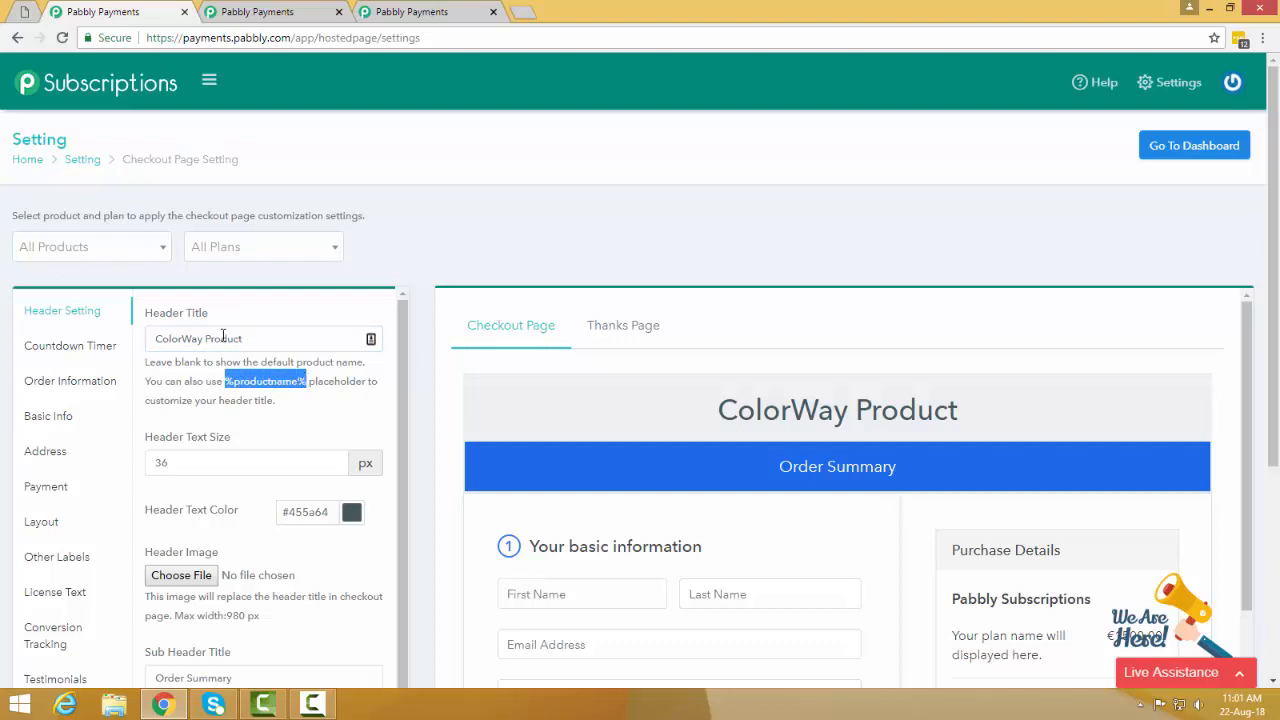
double_click(182, 340)
key(ctrl+v)
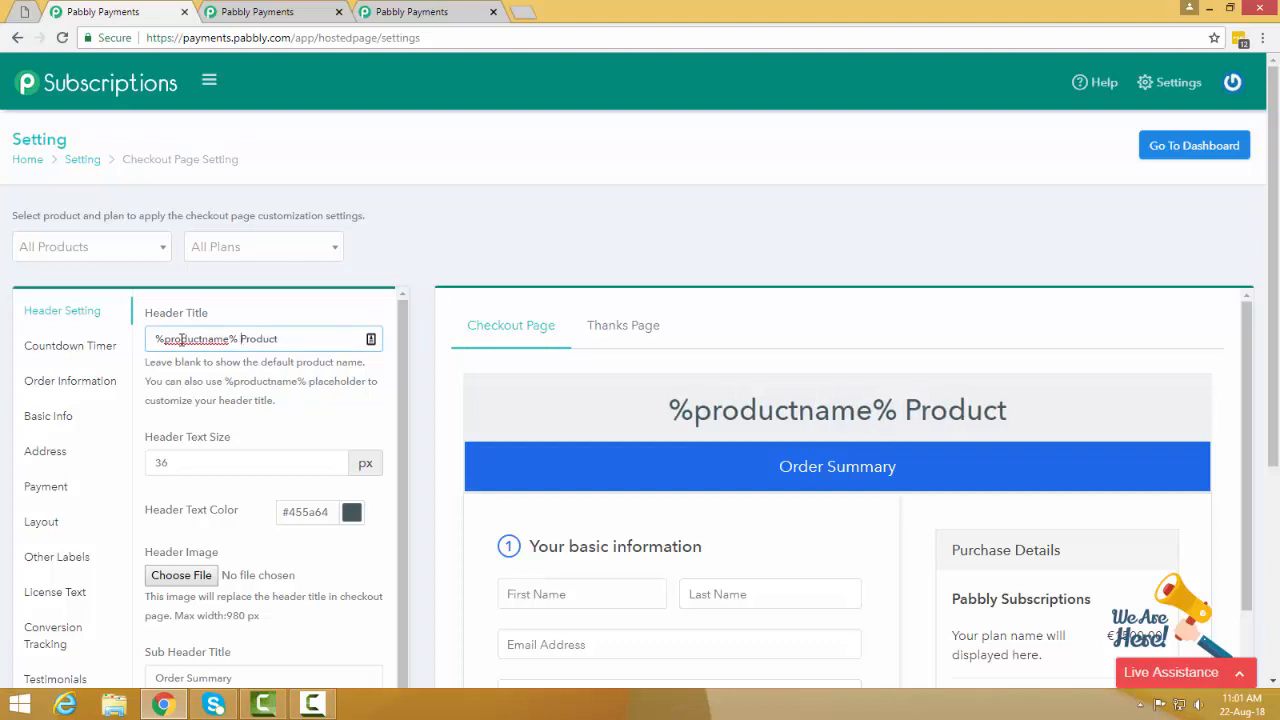
- Compare the header title's placeholder with the product names on the Products page, and inspect the title in the checkout preview
double_click(182, 340)
key(ctrl+Tab)
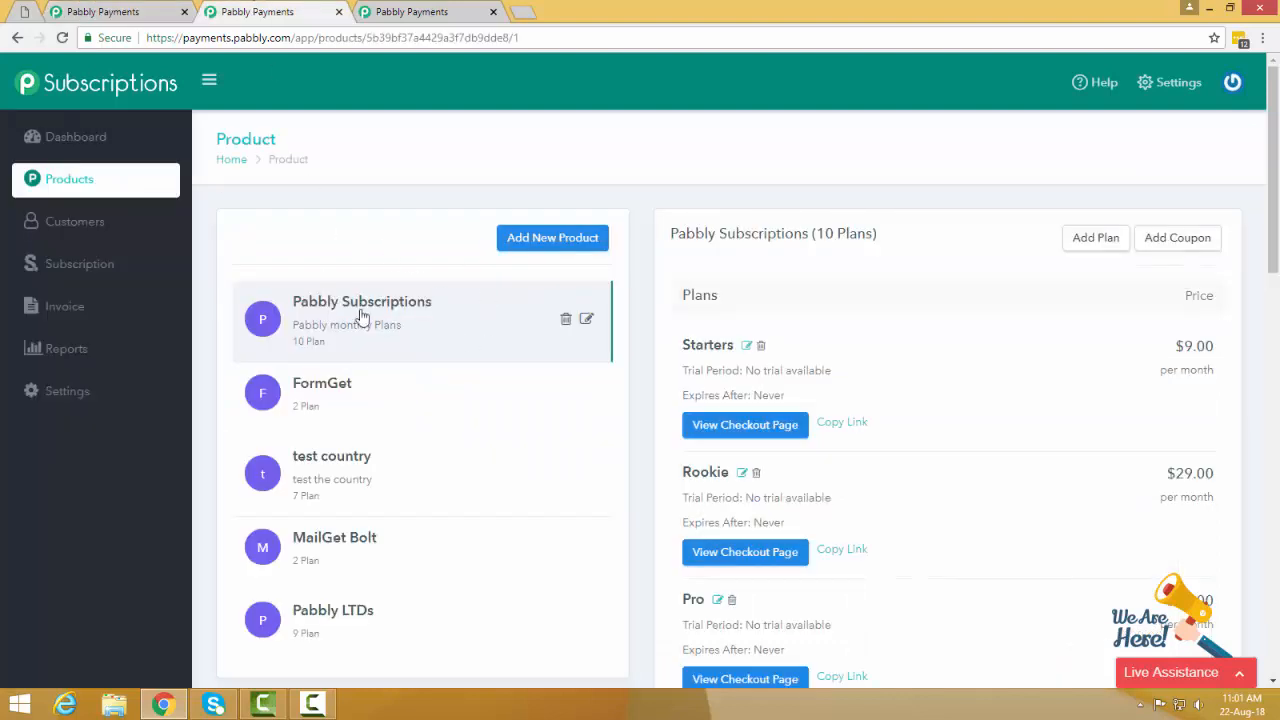
click(172, 10)
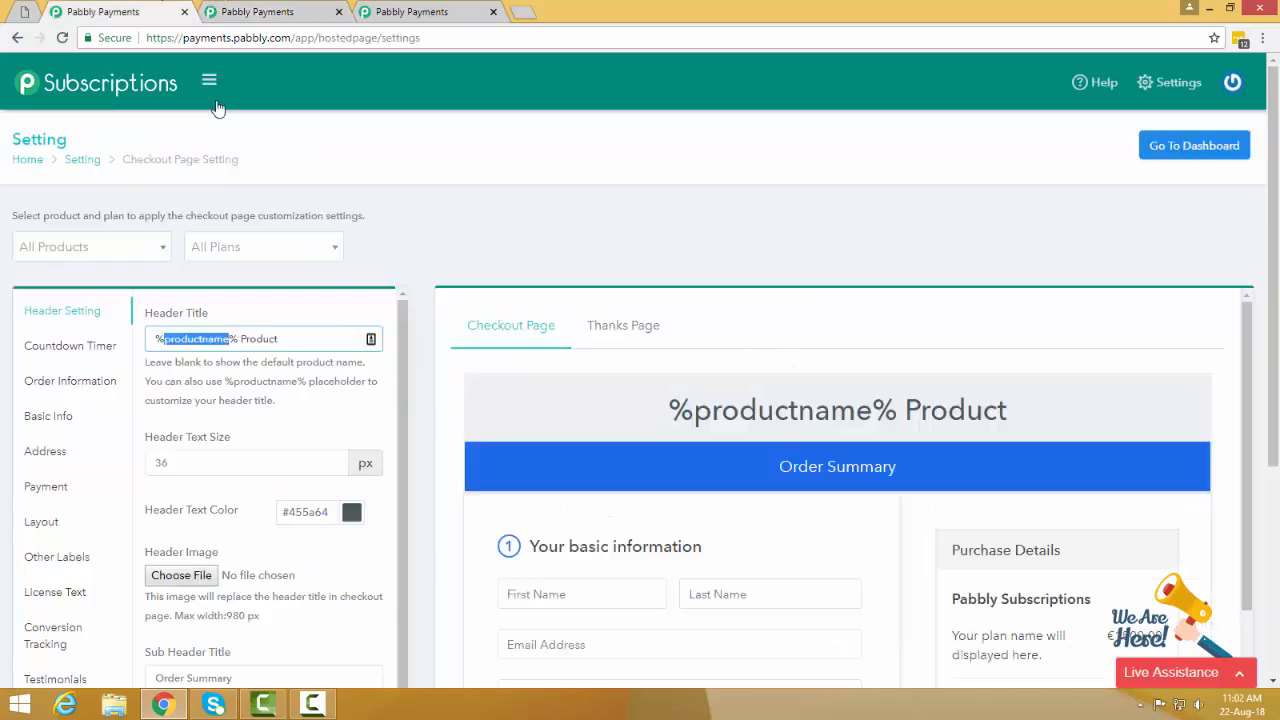
scroll(259, 400, down, 1)
scroll(600, 423, down, 2)
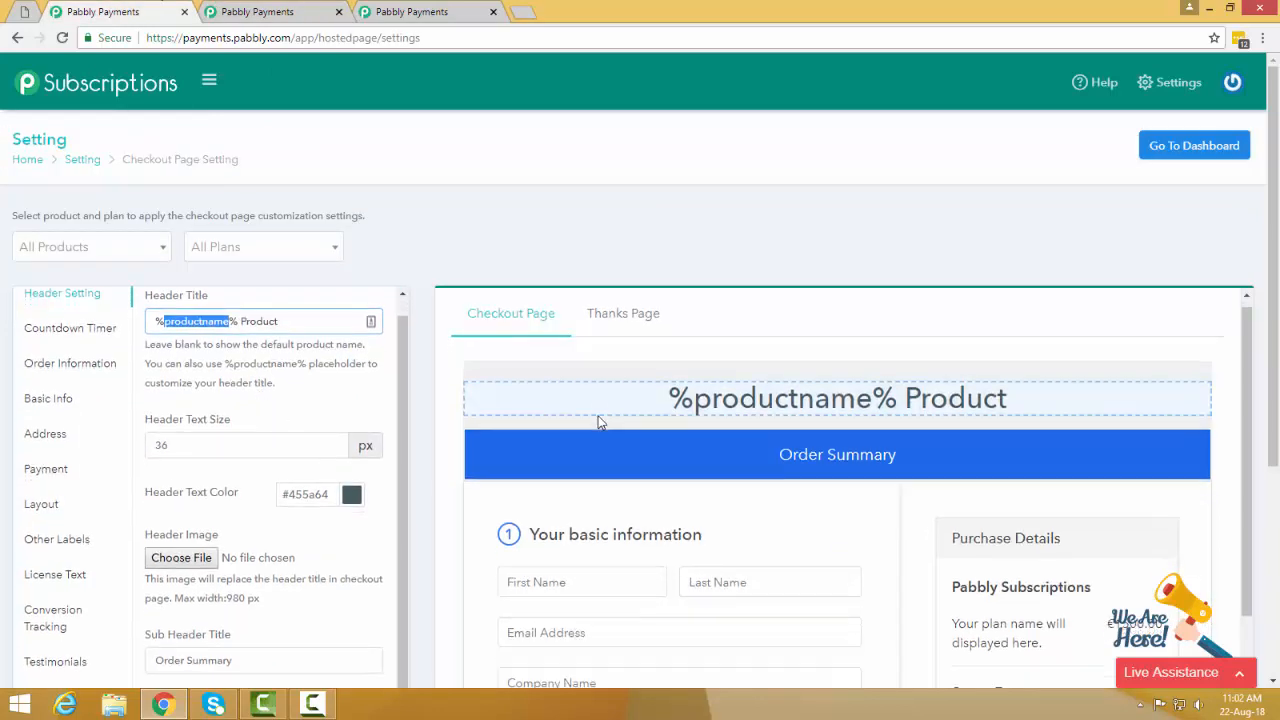
scroll(602, 424, up, 2)
click(722, 409)
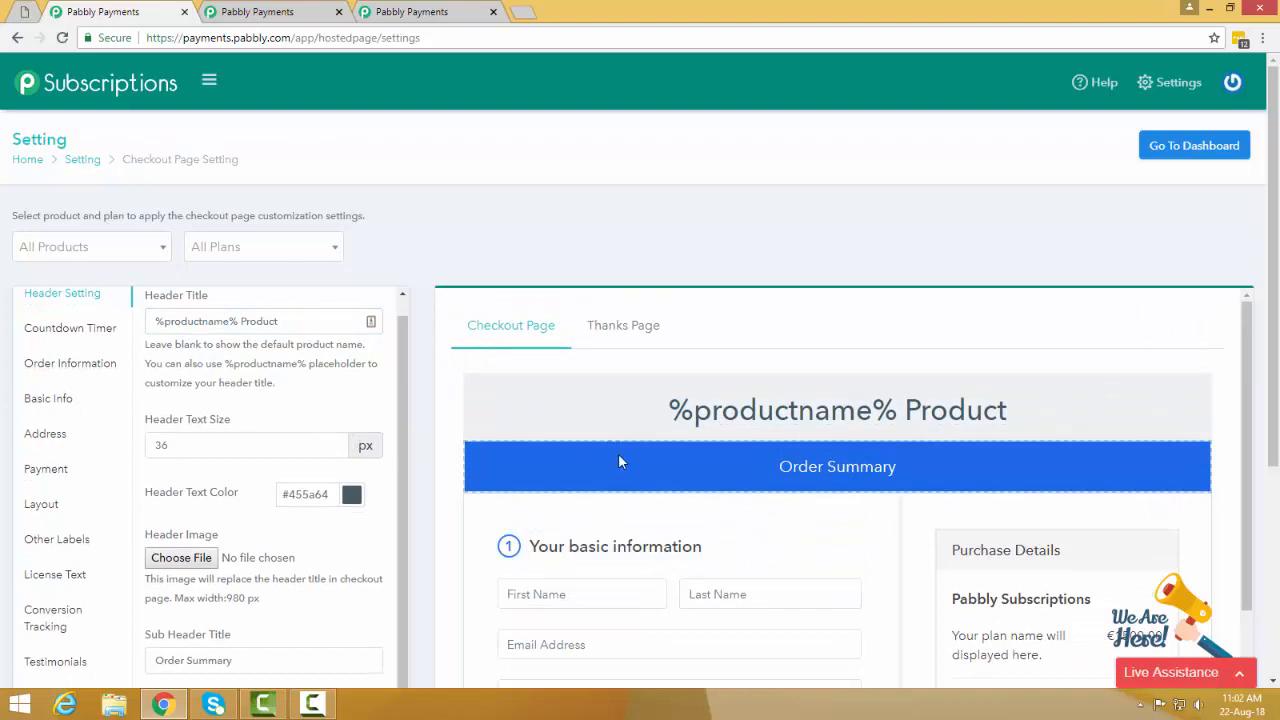
- Replace the Sub Header Title with "Place the order through the form below."
scroll(278, 450, down, 1)
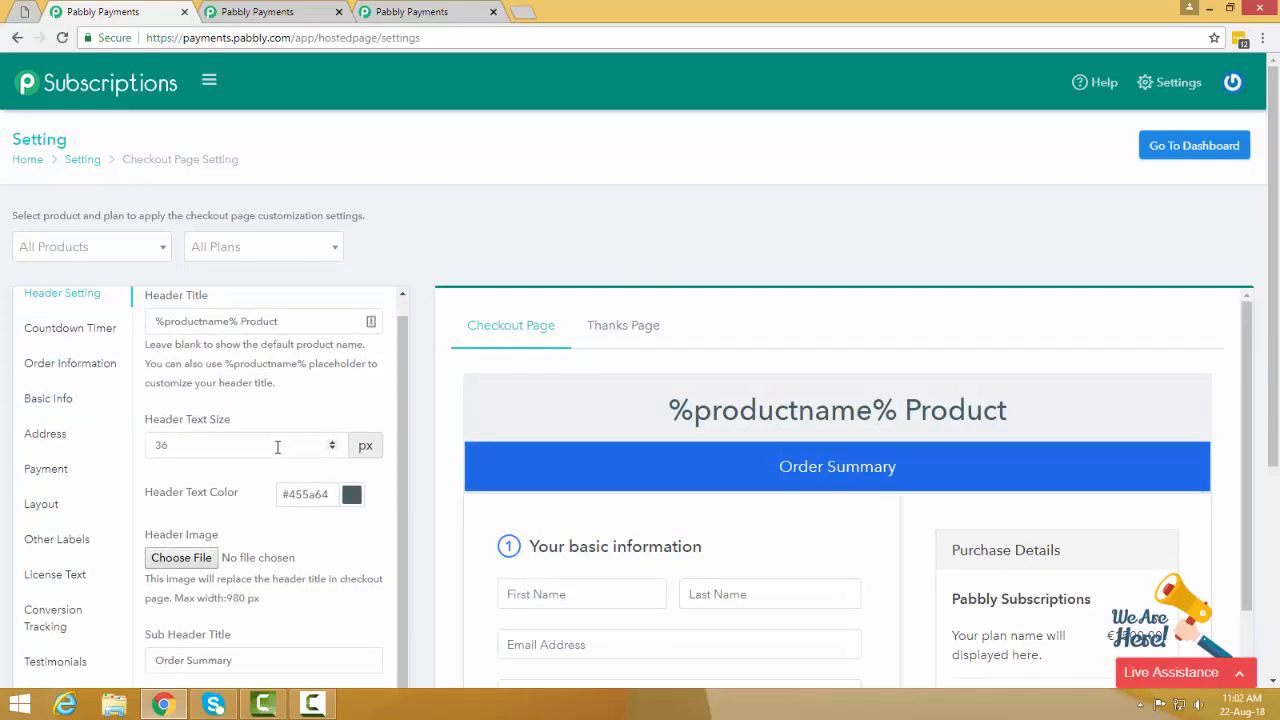
scroll(278, 450, up, 1)
scroll(278, 450, down, 1)
click(260, 661)
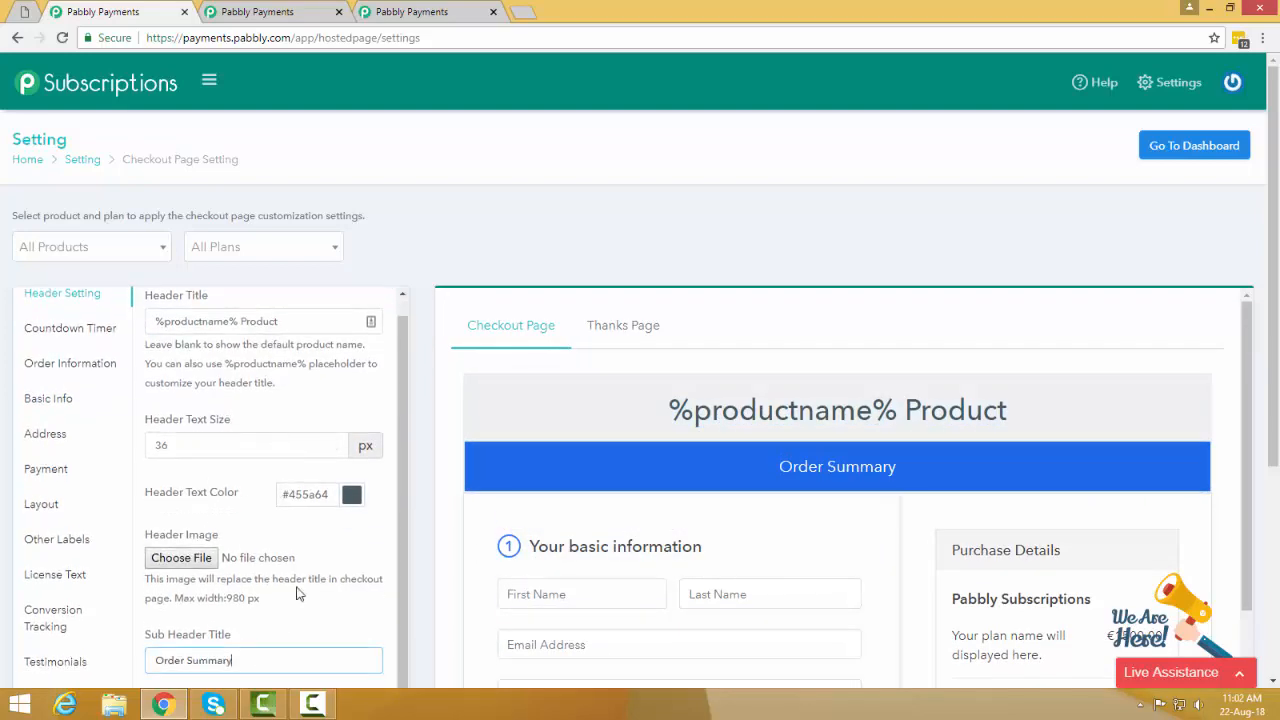
scroll(298, 592, down, 3)
scroll(270, 434, up, 3)
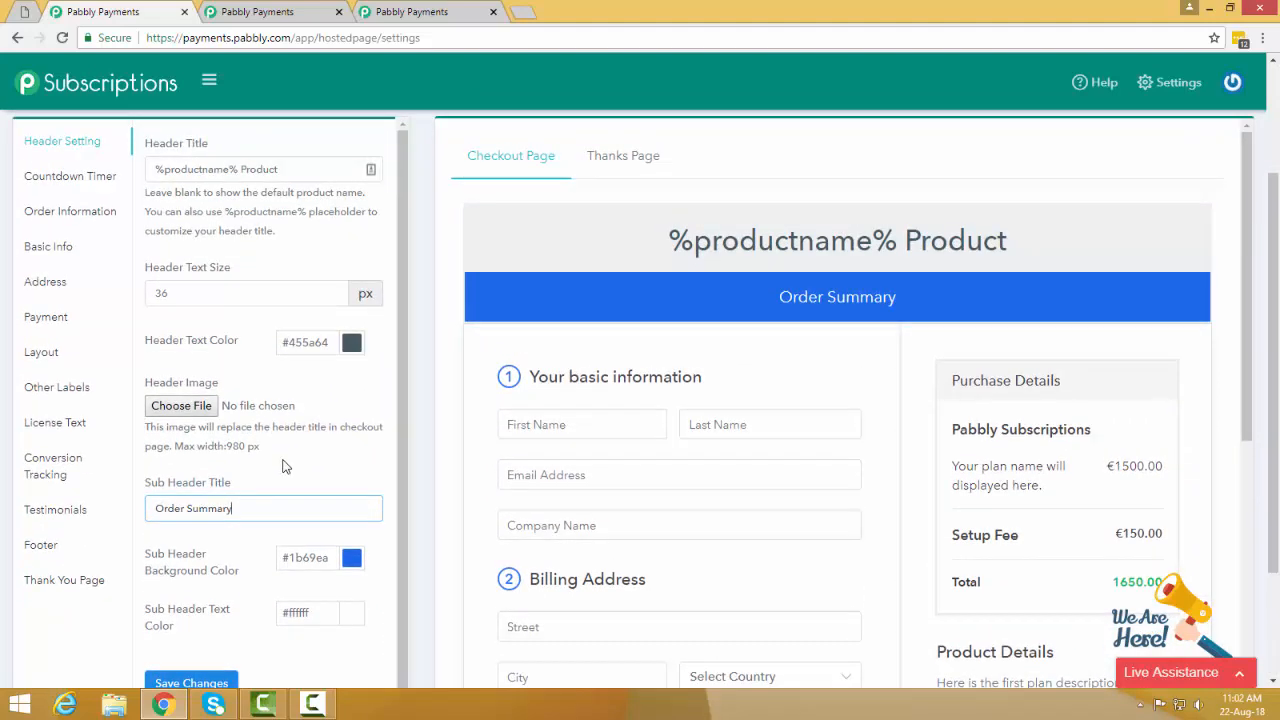
text(a)
key(ctrl+a)
text(Pla)
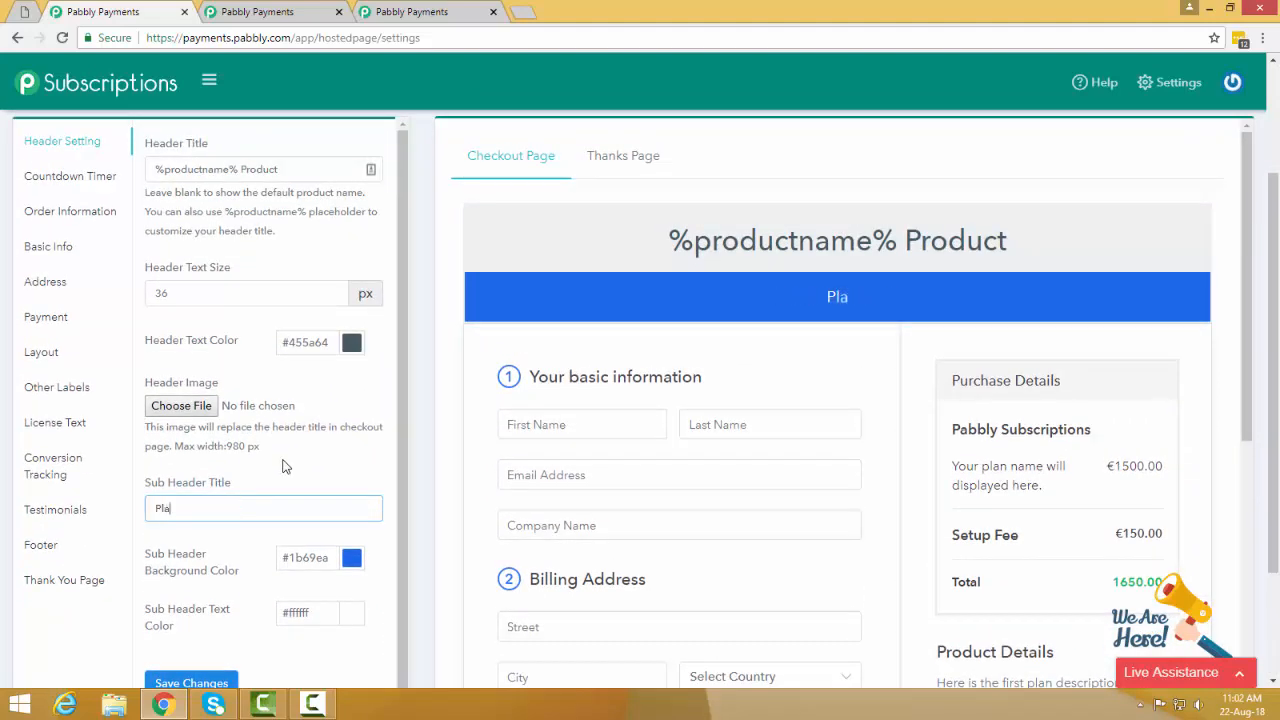
text(ce the order )
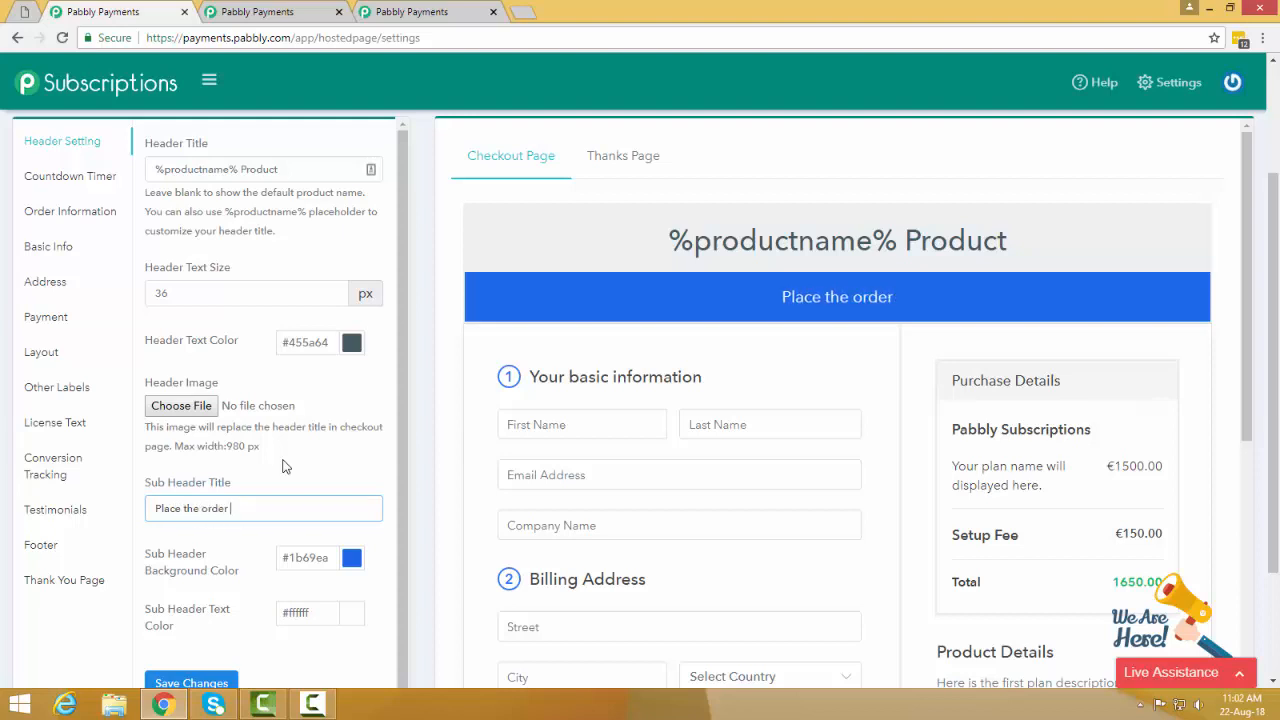
text(through the f)
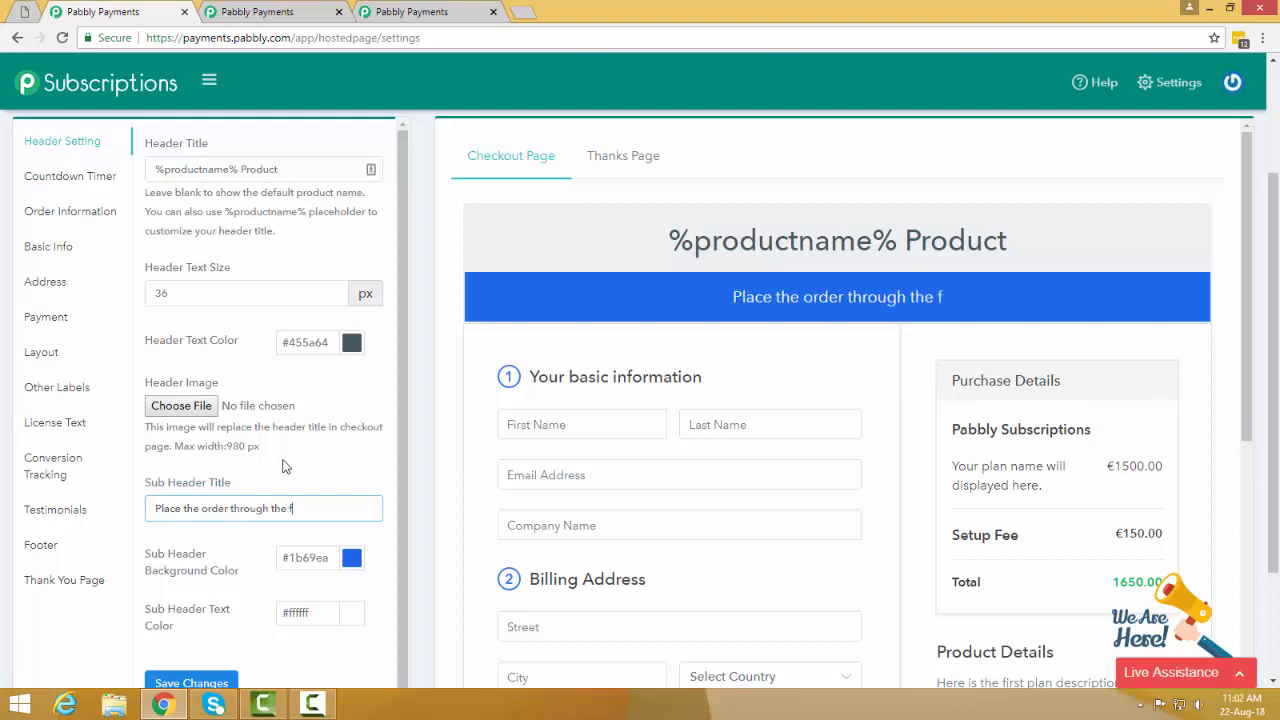
text(orm below.)
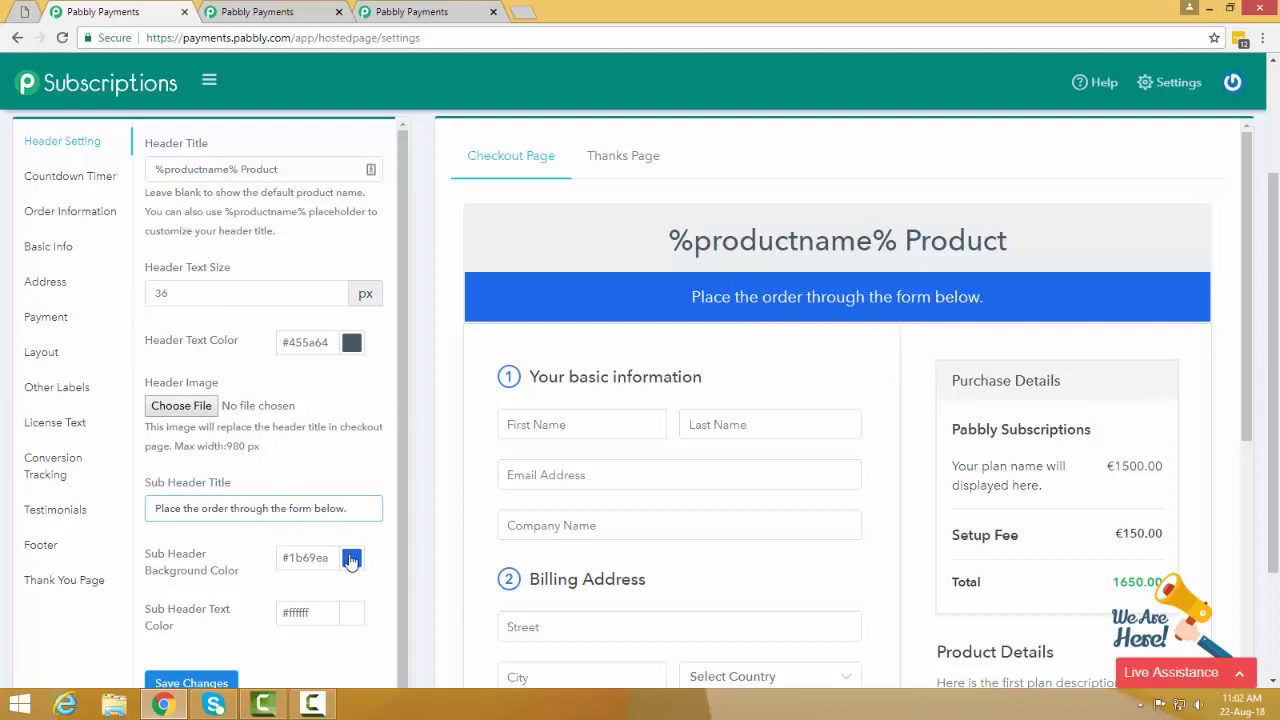
- Change the Sub Header Background Color to the violet-blue #47569e
click(351, 559)
scroll(339, 607, down, 2)
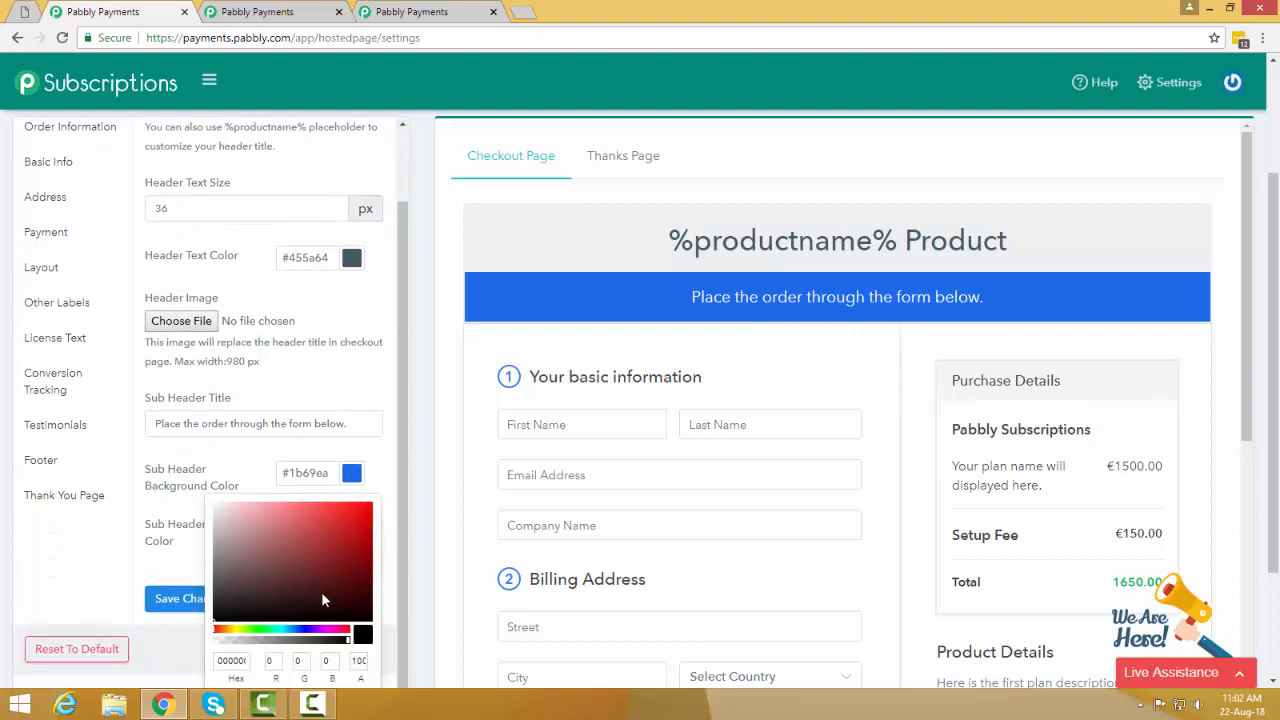
click(291, 593)
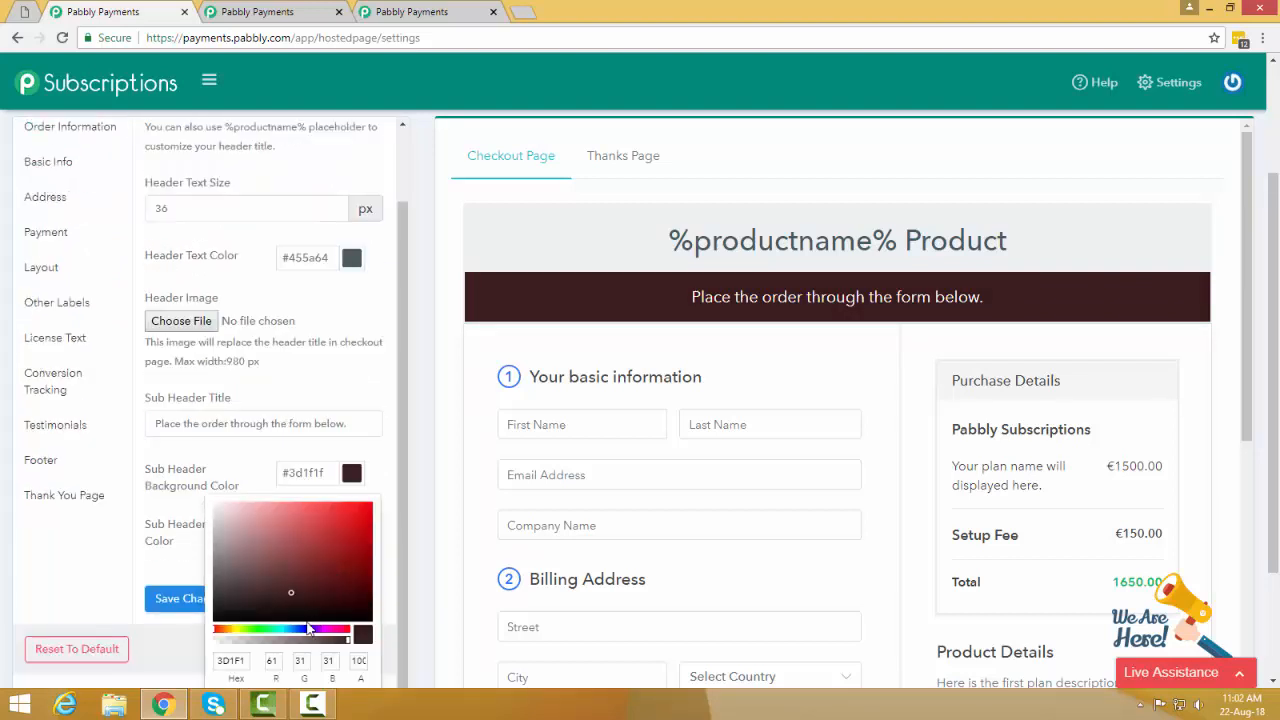
click(300, 631)
mouse_move(288, 560)
mouse_down()
mouse_move(295, 531)
mouse_move(301, 549)
mouse_up()
scroll(389, 458, up, 1)
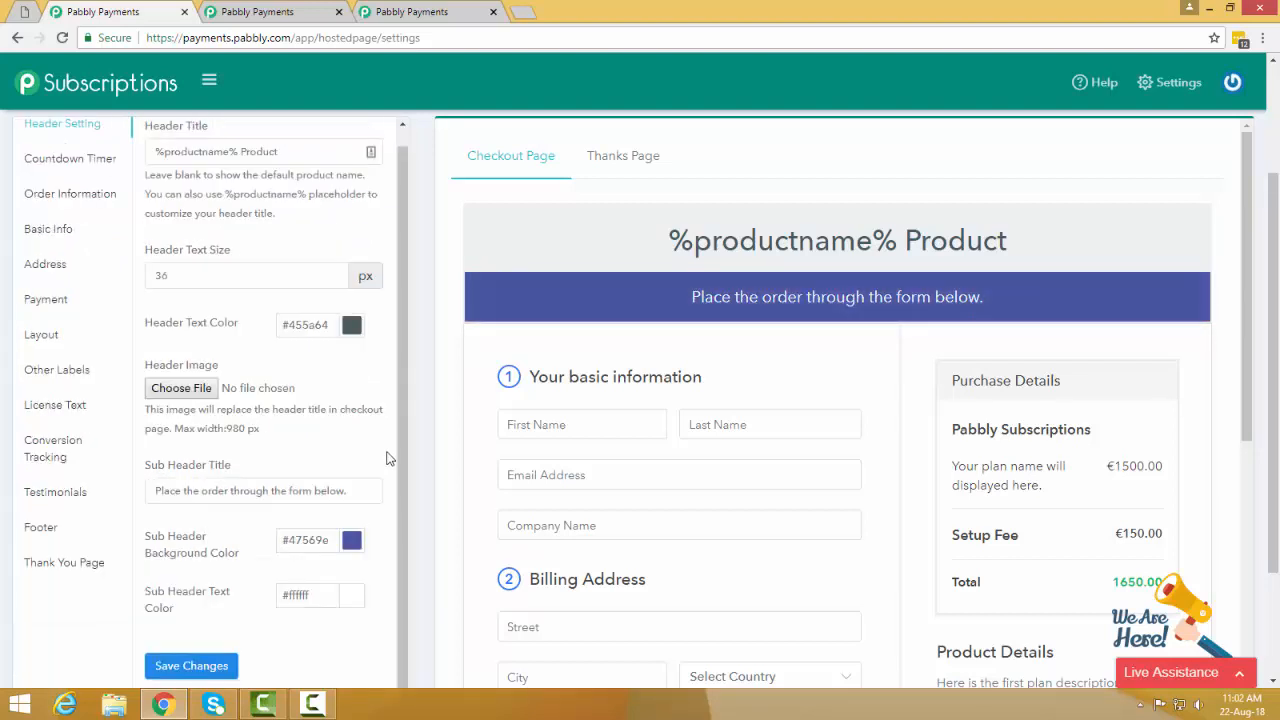
- Start choosing a header image file and look through the Screenpresso, Originals and Pictures folders
click(199, 389)
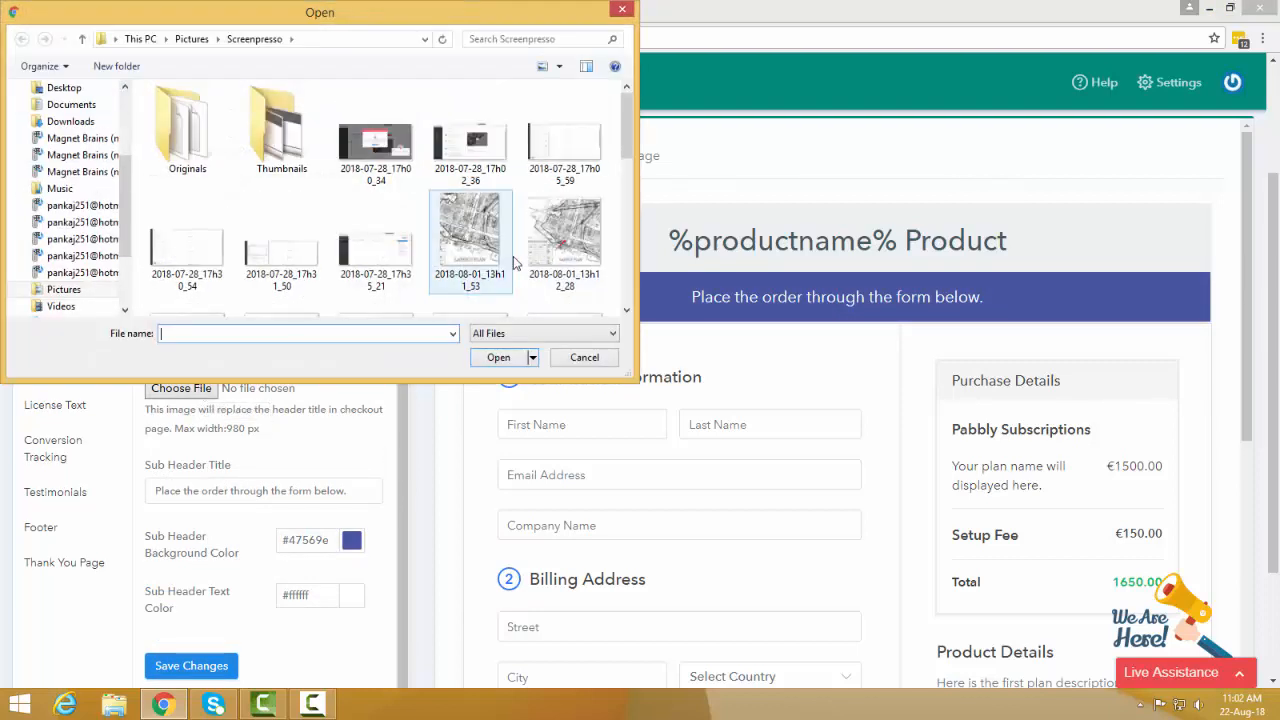
scroll(617, 148, down, 5)
scroll(400, 200, up, 5)
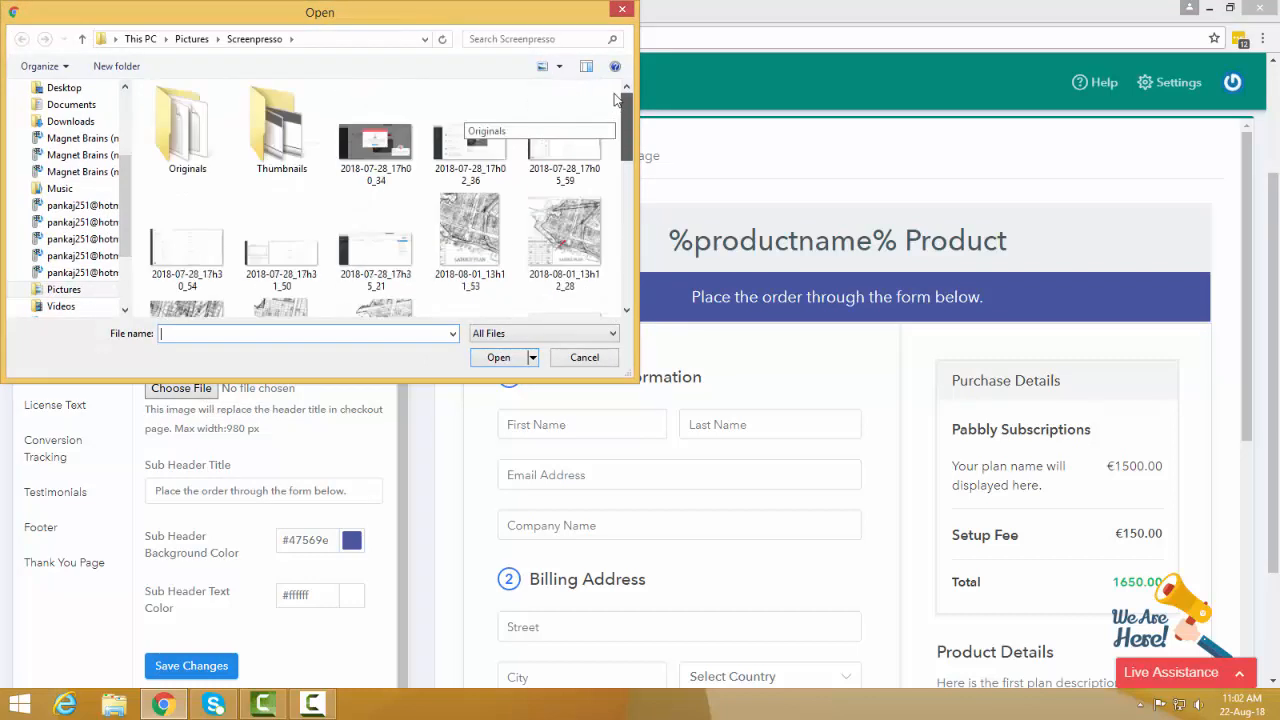
double_click(210, 143)
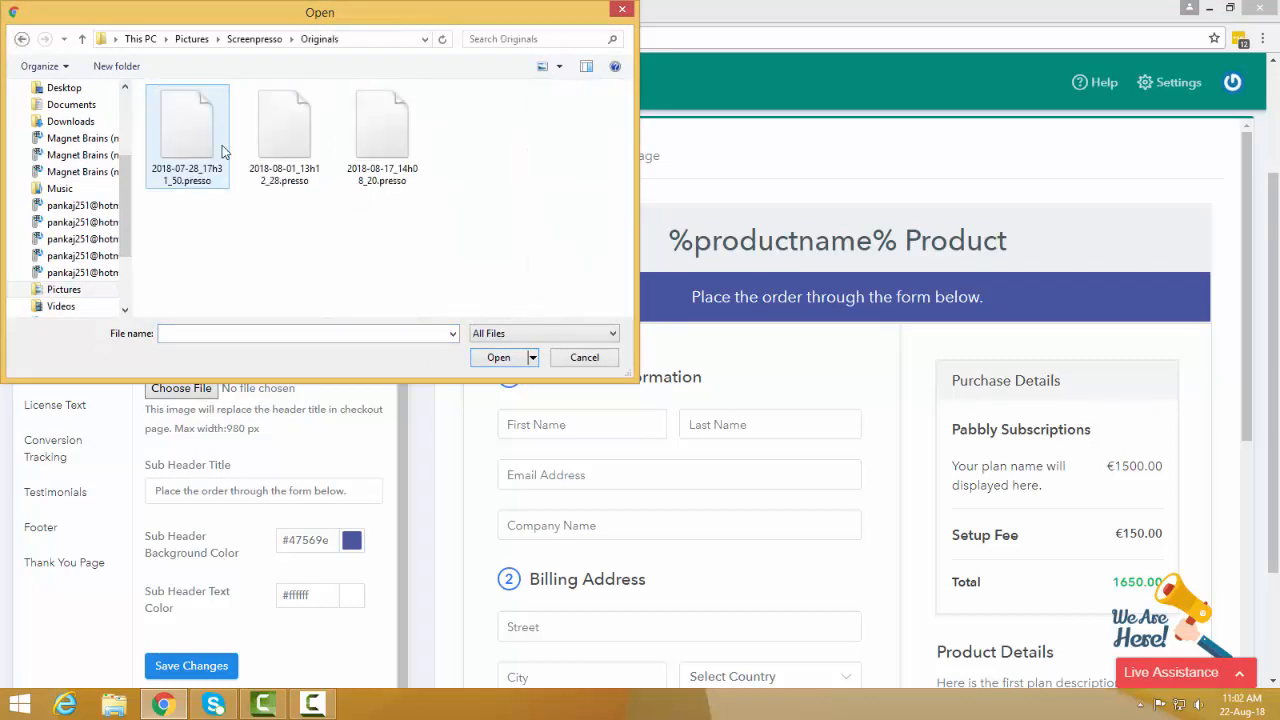
scroll(121, 197, down, 2)
click(64, 189)
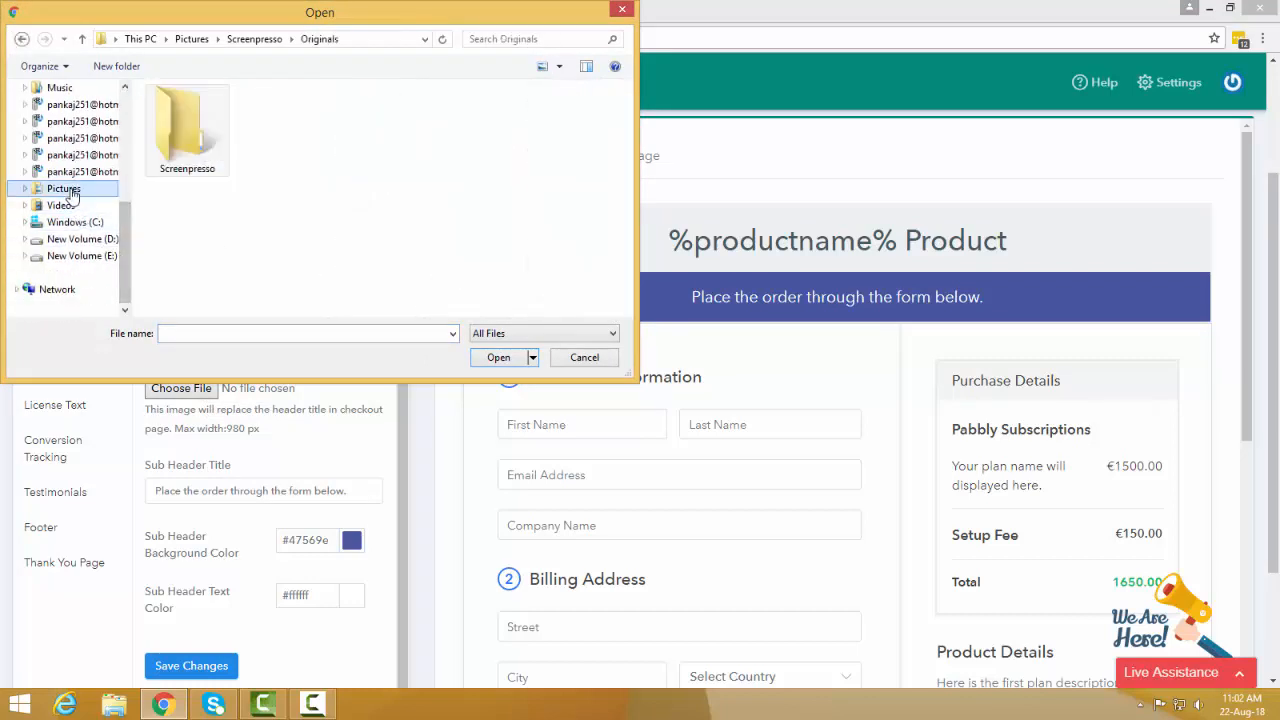
click(70, 206)
click(64, 189)
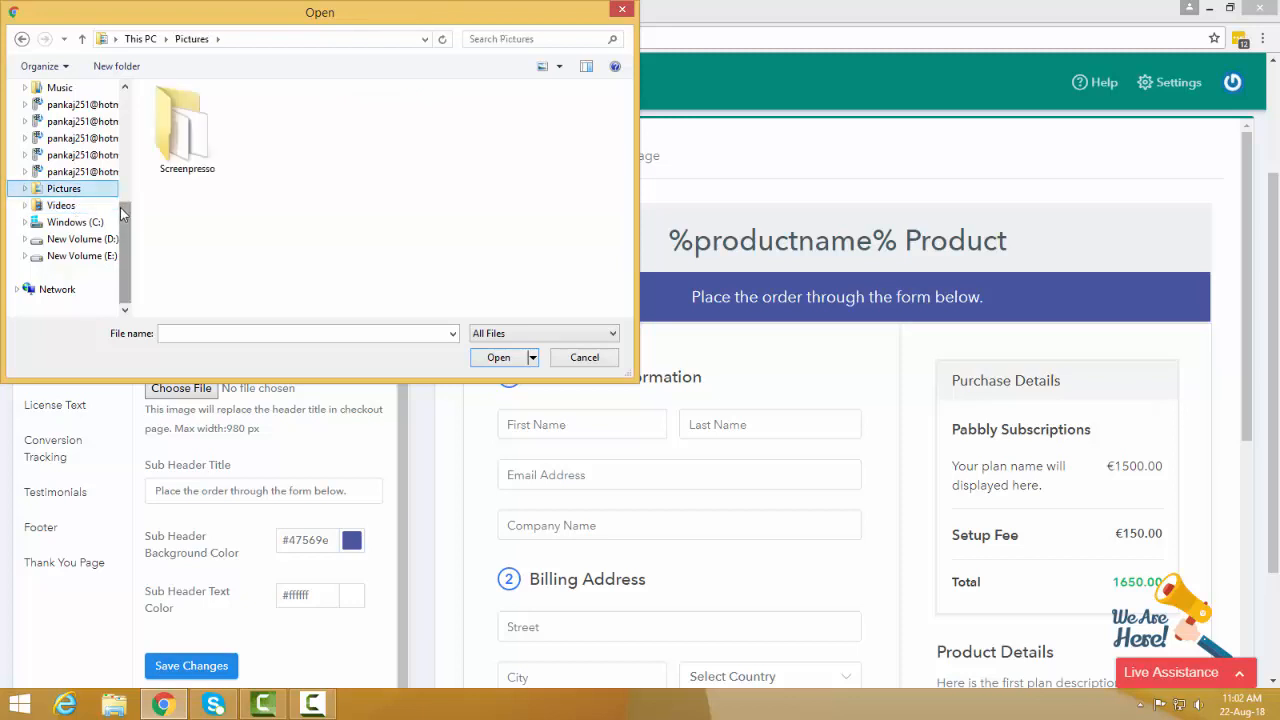
scroll(126, 97, up, 5)
- Upload the "cookin" JPEG from the Desktop as the header image
click(64, 111)
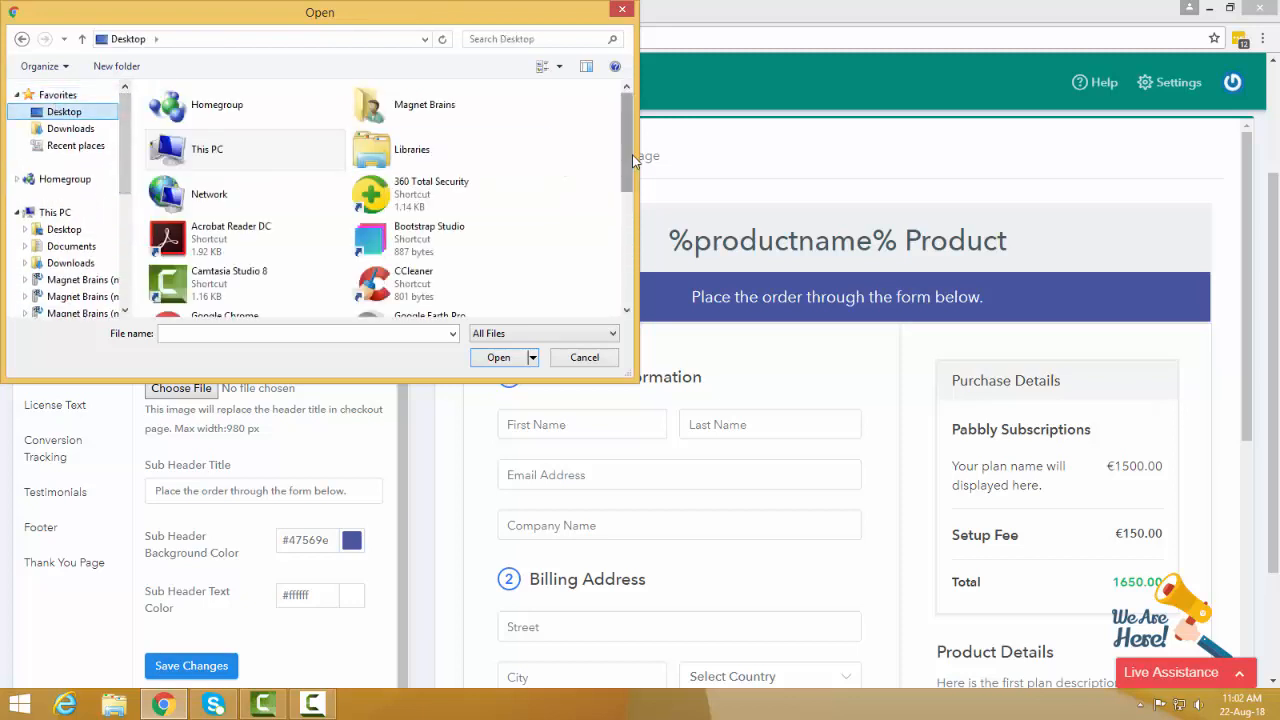
drag(628, 154, 617, 217)
scroll(500, 200, down, 3)
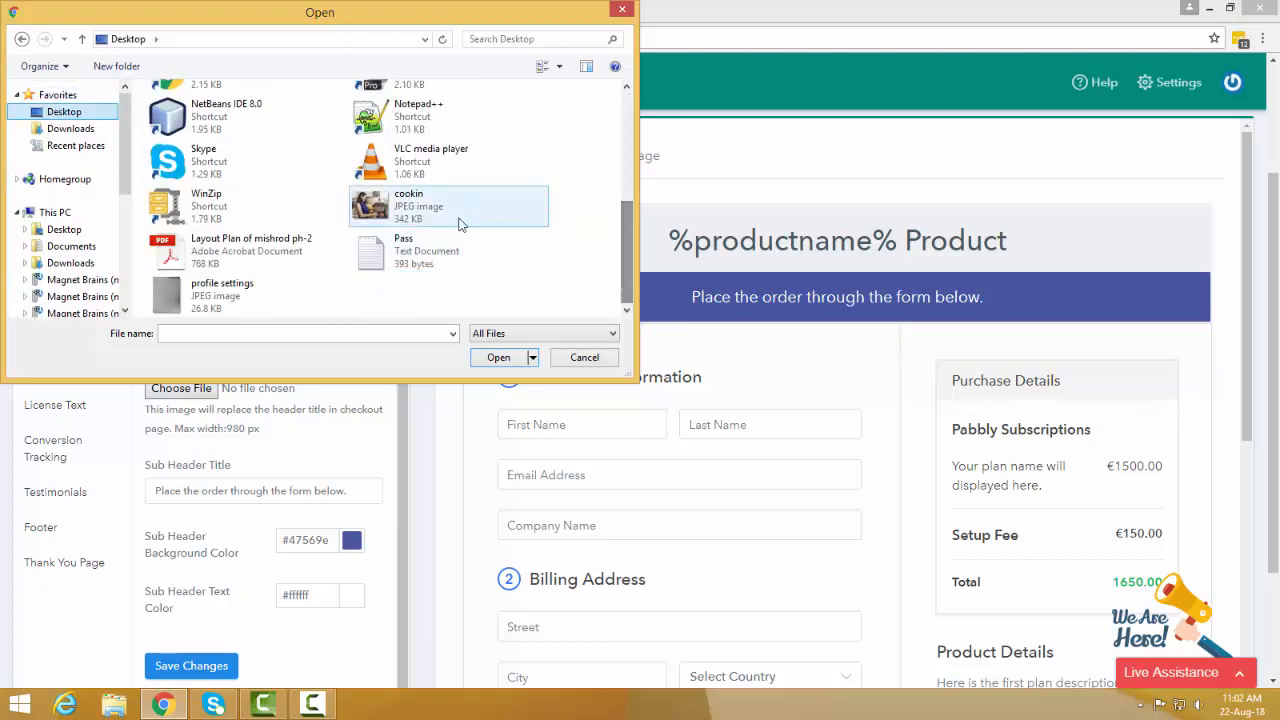
click(451, 209)
double_click(451, 209)
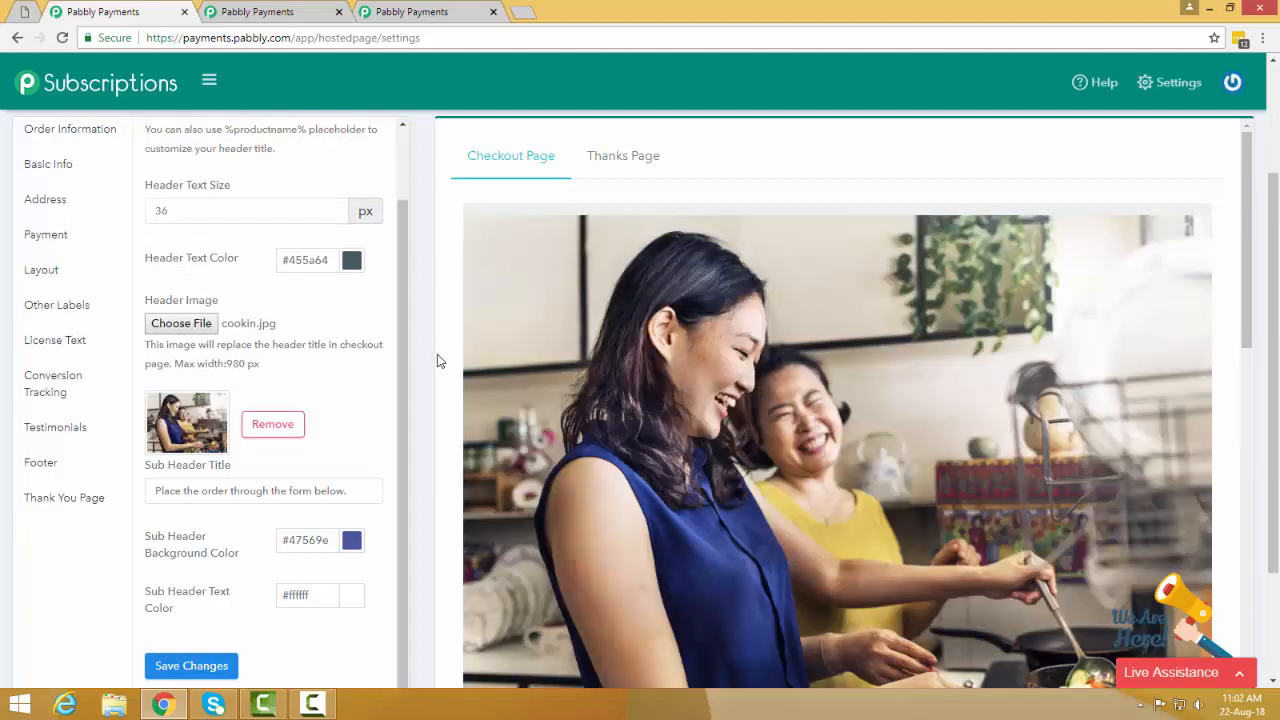
- Examine the checkout preview from the header image and sub header down to the billing address and payment sections
scroll(476, 267, down, 3)
scroll(489, 304, up, 3)
scroll(489, 304, up, 2)
scroll(1173, 355, down, 3)
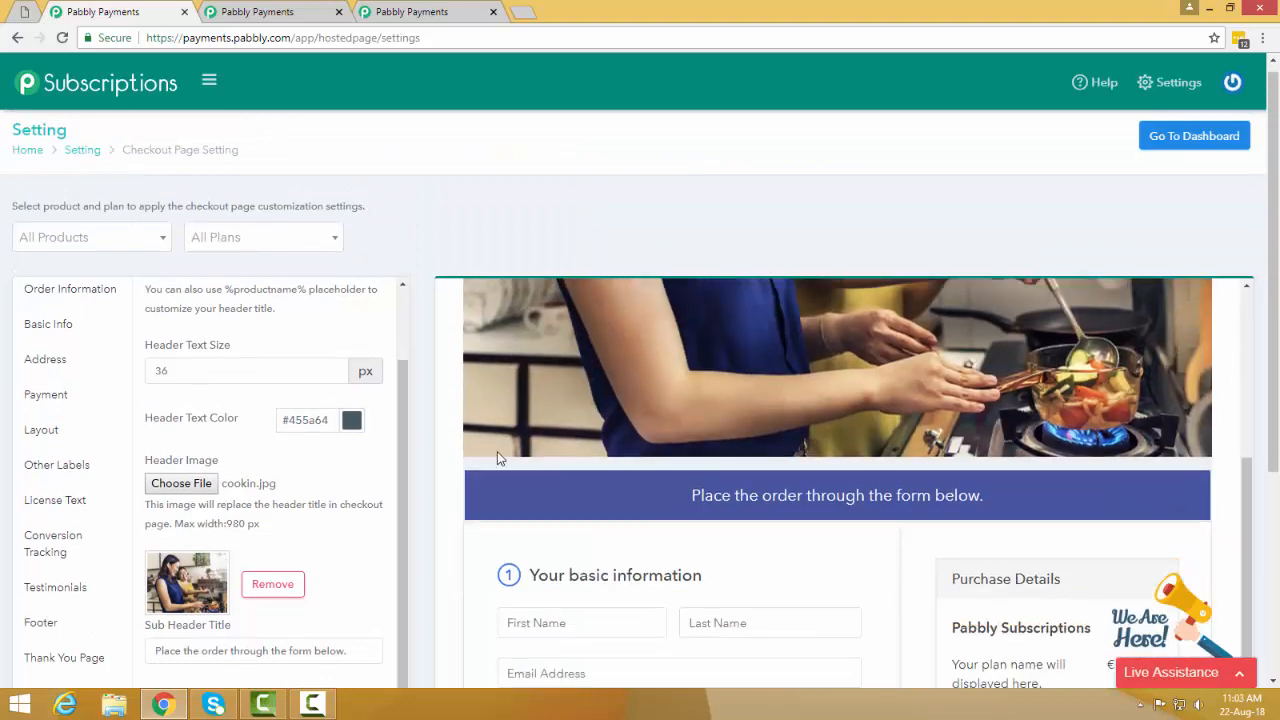
scroll(497, 451, up, 5)
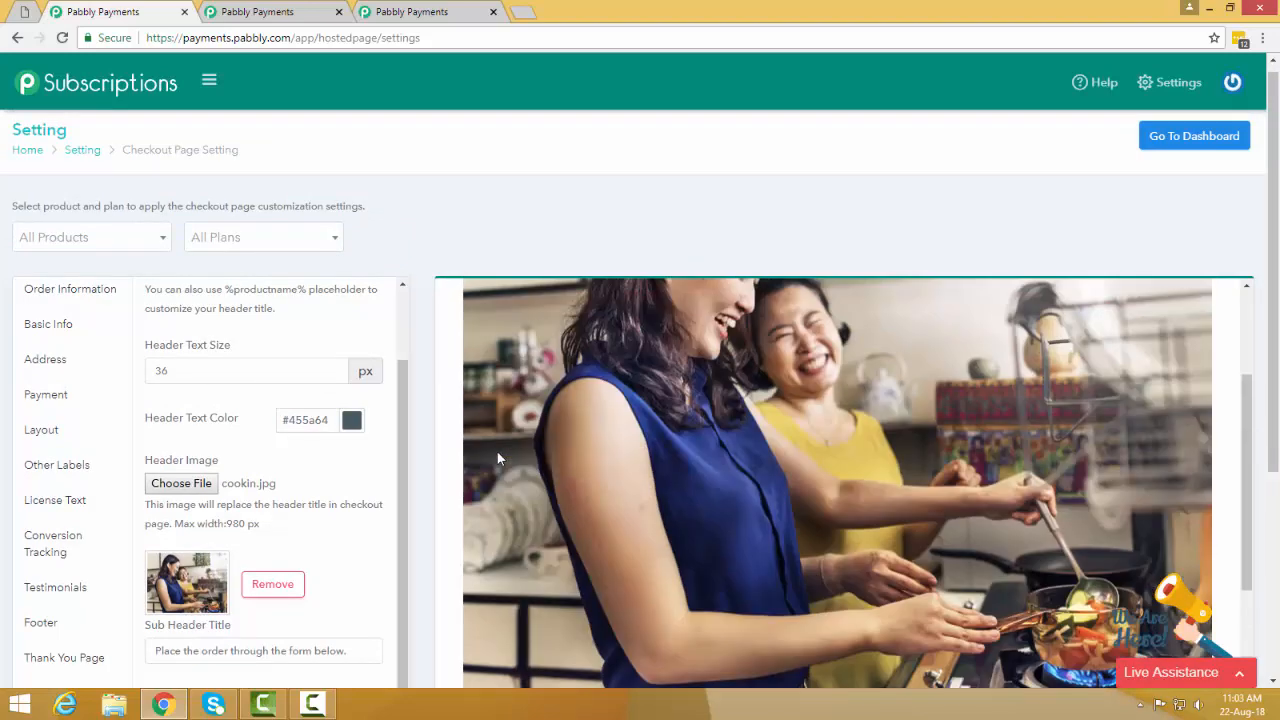
scroll(972, 442, down, 5)
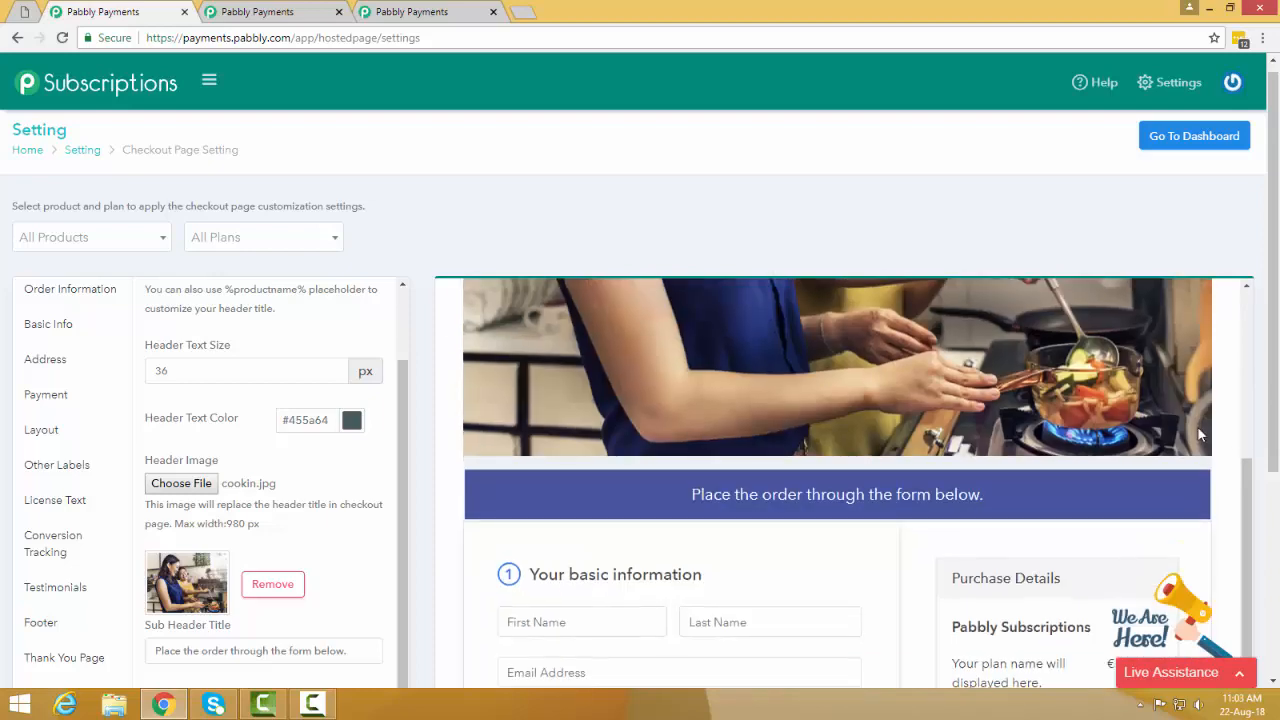
scroll(686, 400, down, 3)
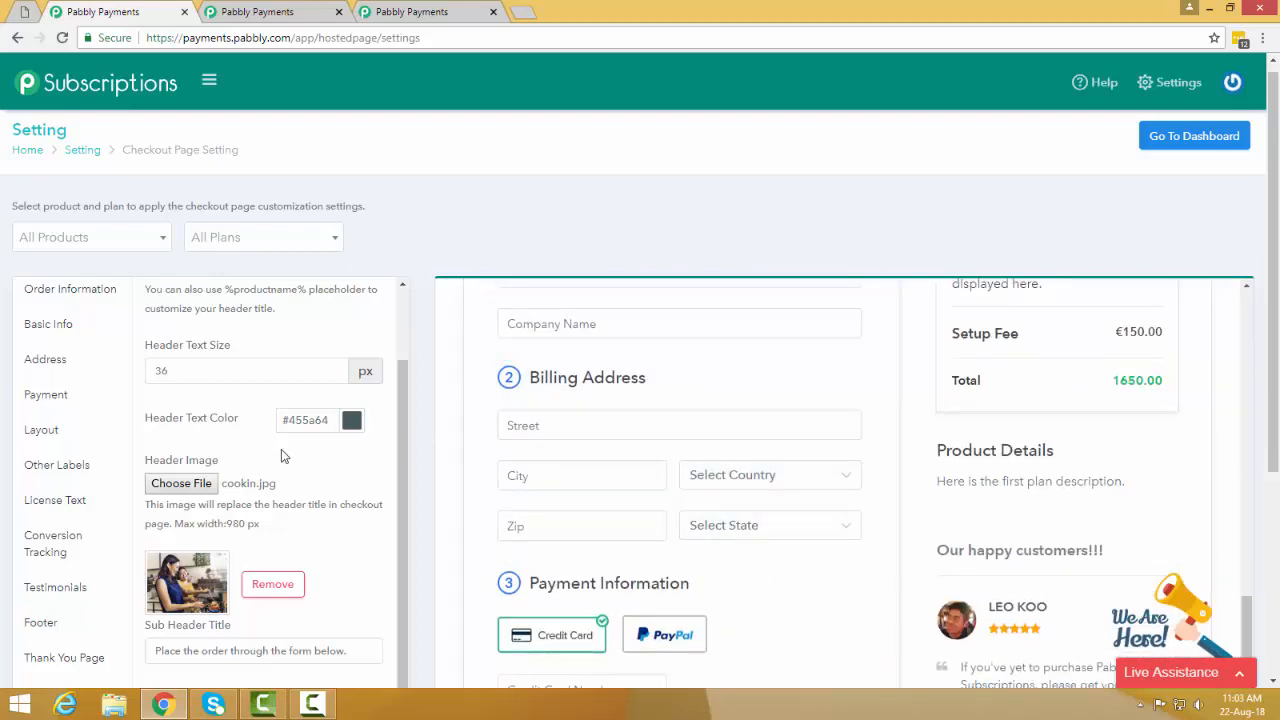
- Open the settings of the checkout page's basic information section
scroll(679, 494, up, 3)
scroll(680, 495, up, 1)
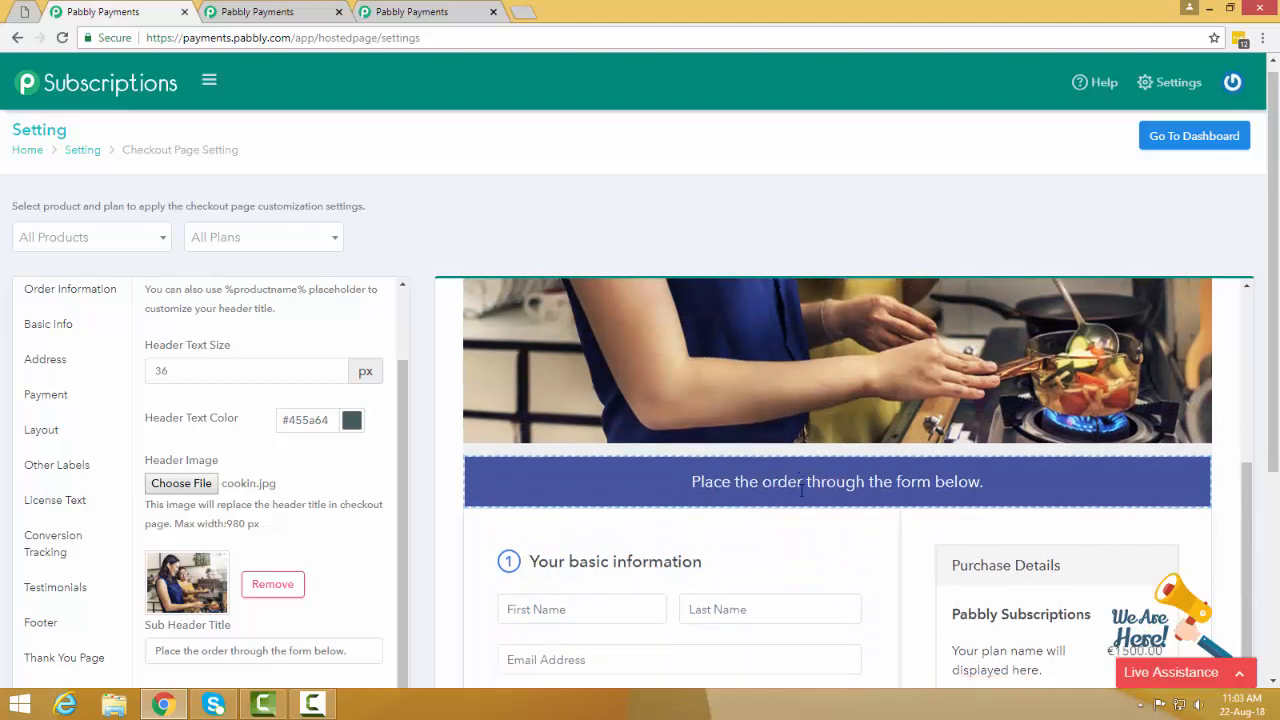
scroll(777, 331, down, 2)
click(778, 336)
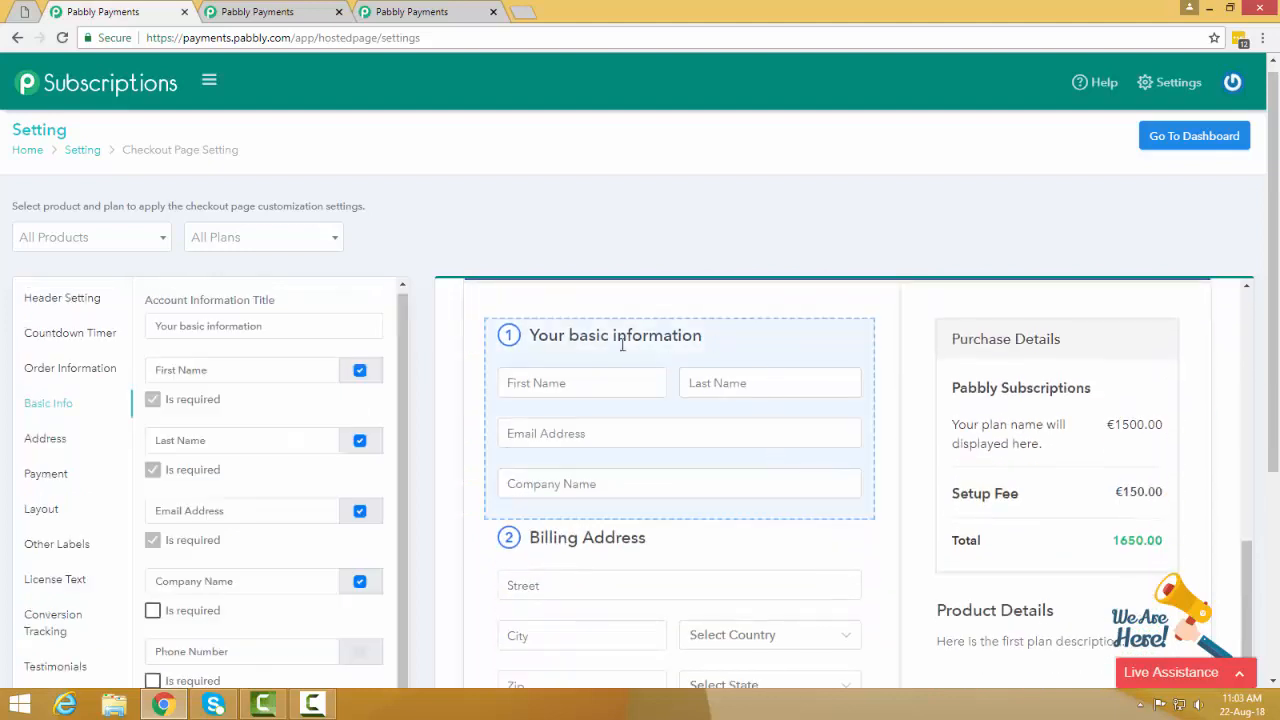
- Change the Account Information Title to "Enter the basic information below"
click(181, 330)
click(646, 335)
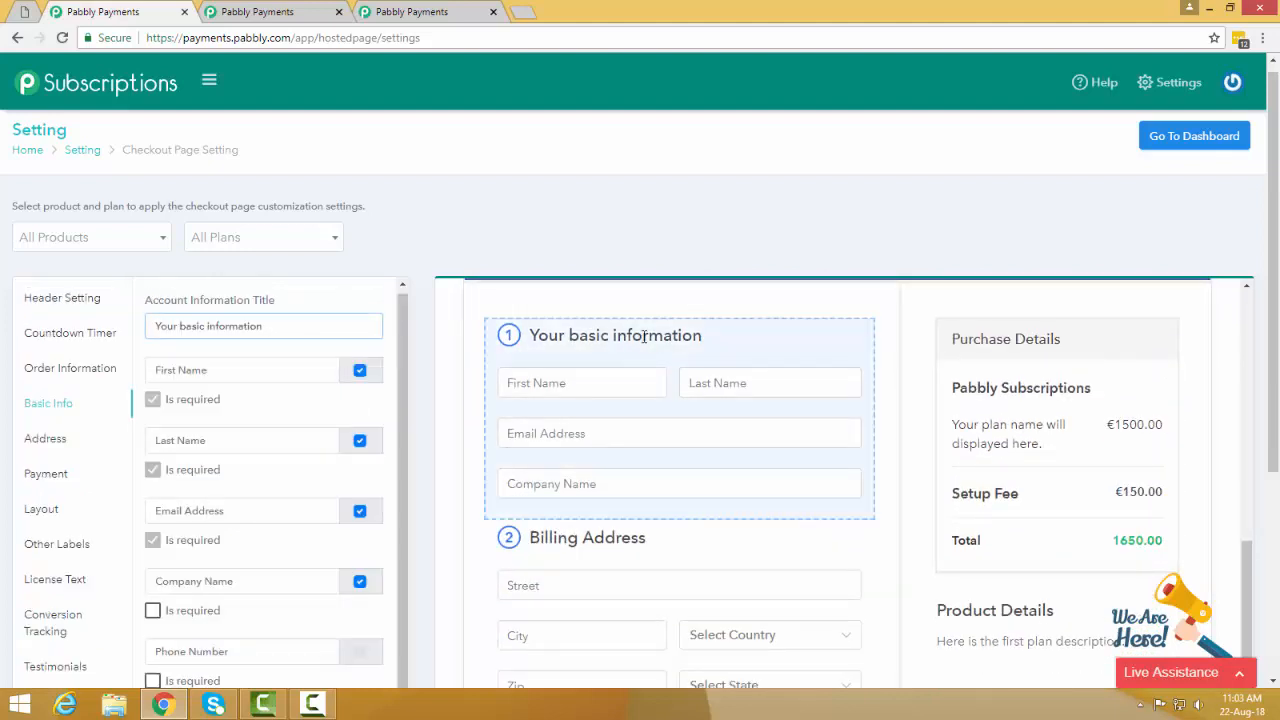
double_click(187, 326)
click(240, 328)
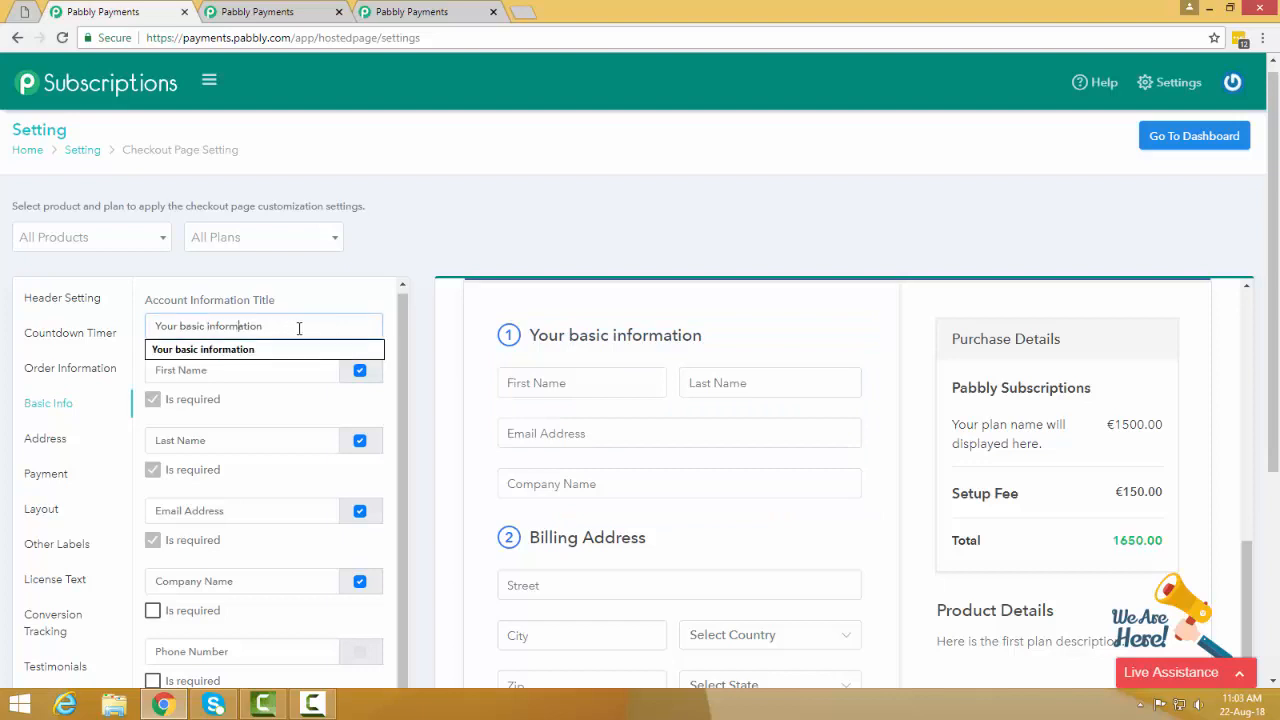
double_click(198, 326)
key(Home)
text(ENter)
key(BackSpace)
key(BackSpace)
key(BackSpace)
key(BackSpace)
key(BackSpace)
text(nter the)
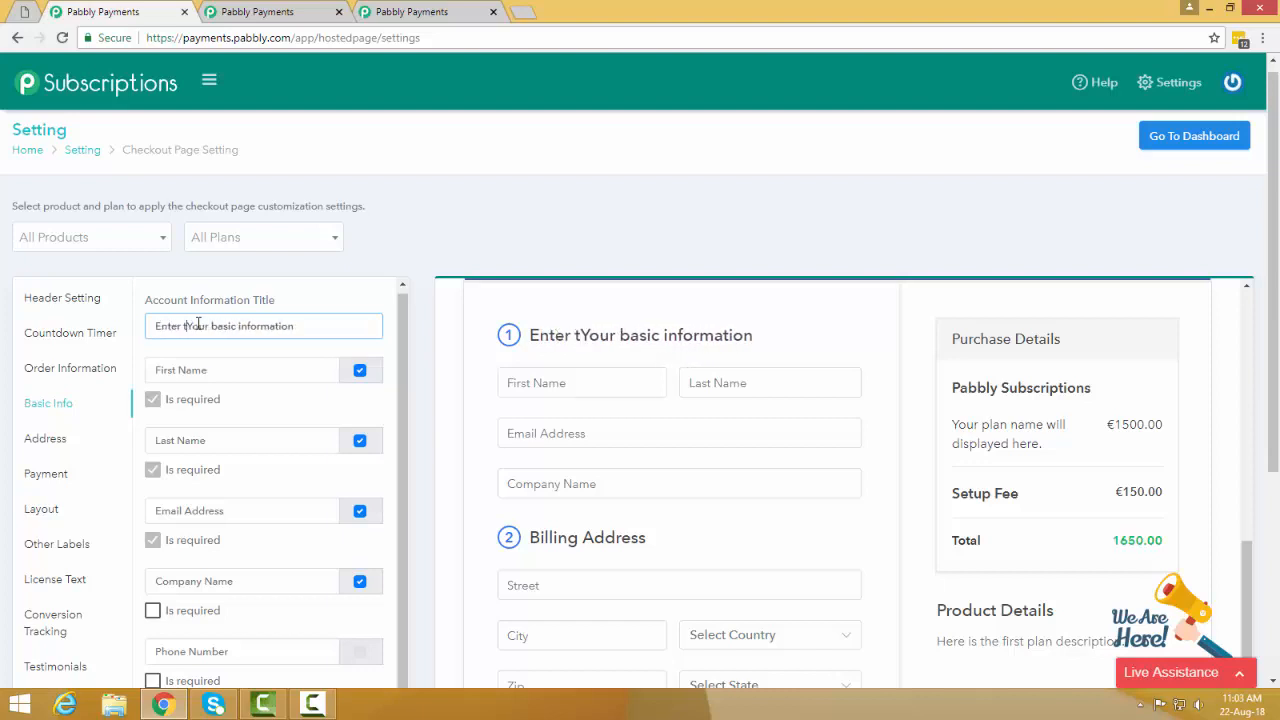
key(shift+Right)
key(shift+Right)
key(shift+Right)
key(shift+Right)
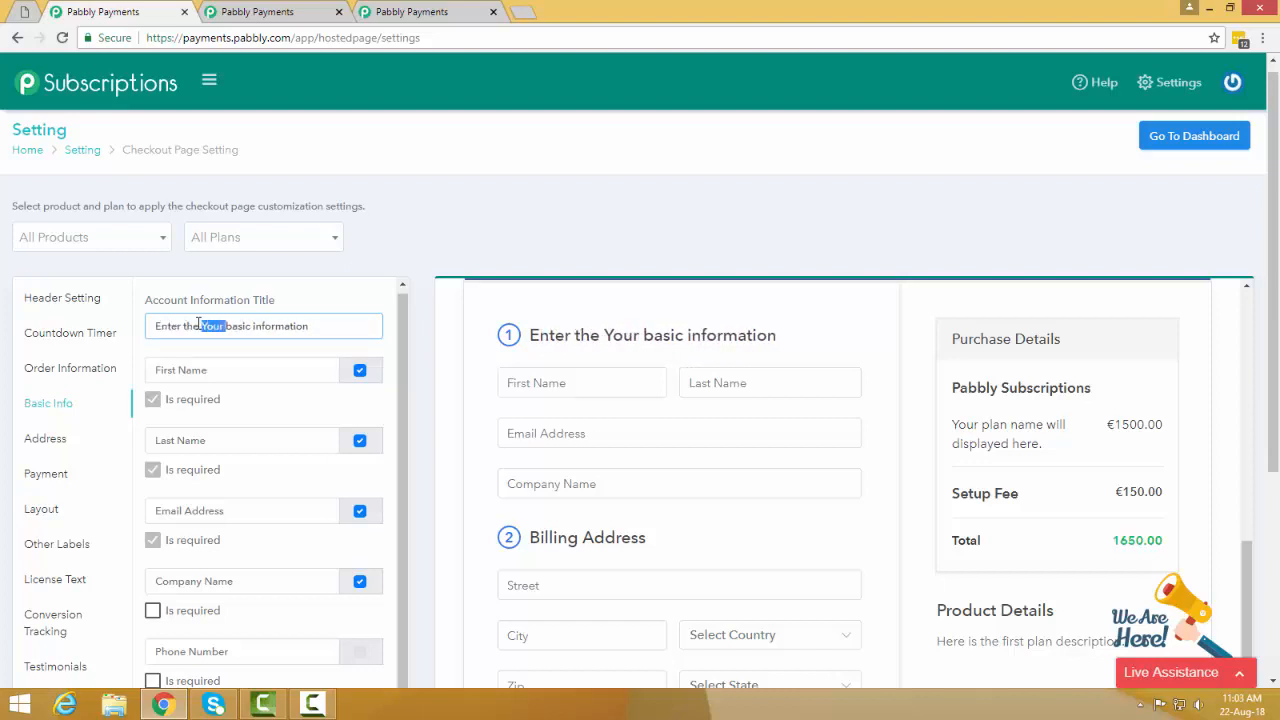
key(BackSpace)
key(End)
text(below)
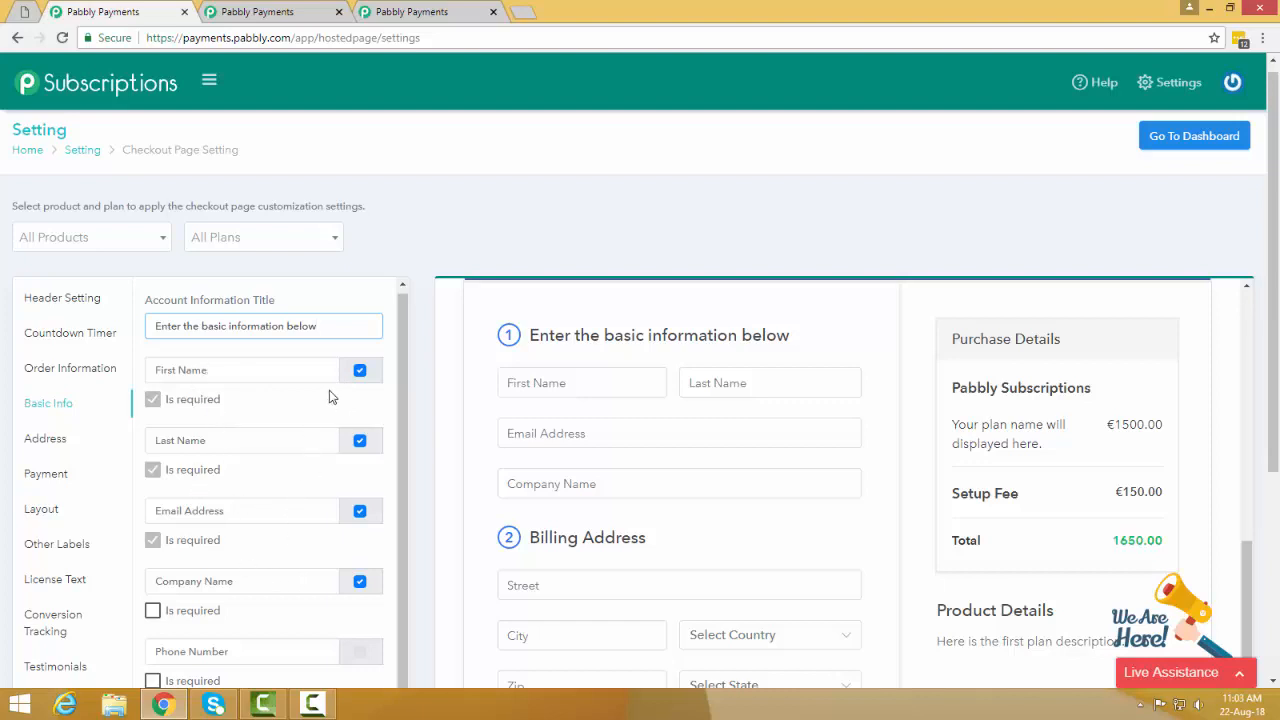
- Try the First Name field's visibility option, then hide and show the Company Name field several times
click(359, 374)
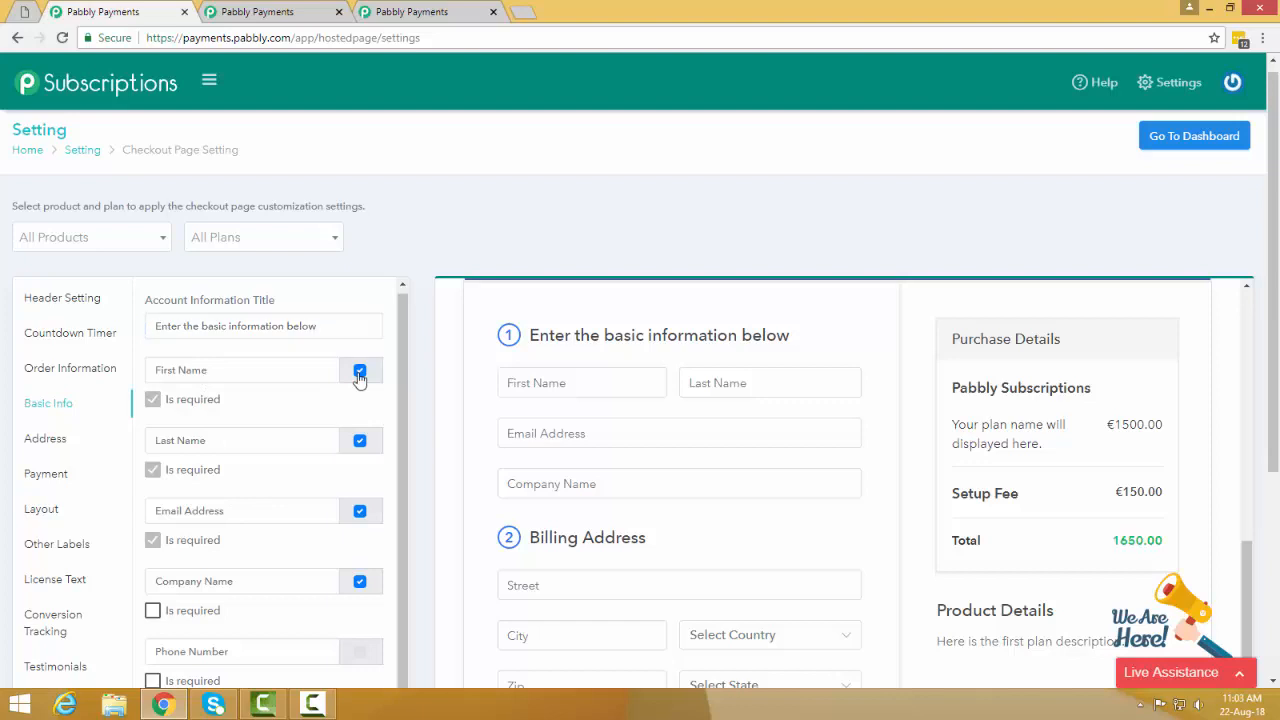
scroll(271, 520, down, 2)
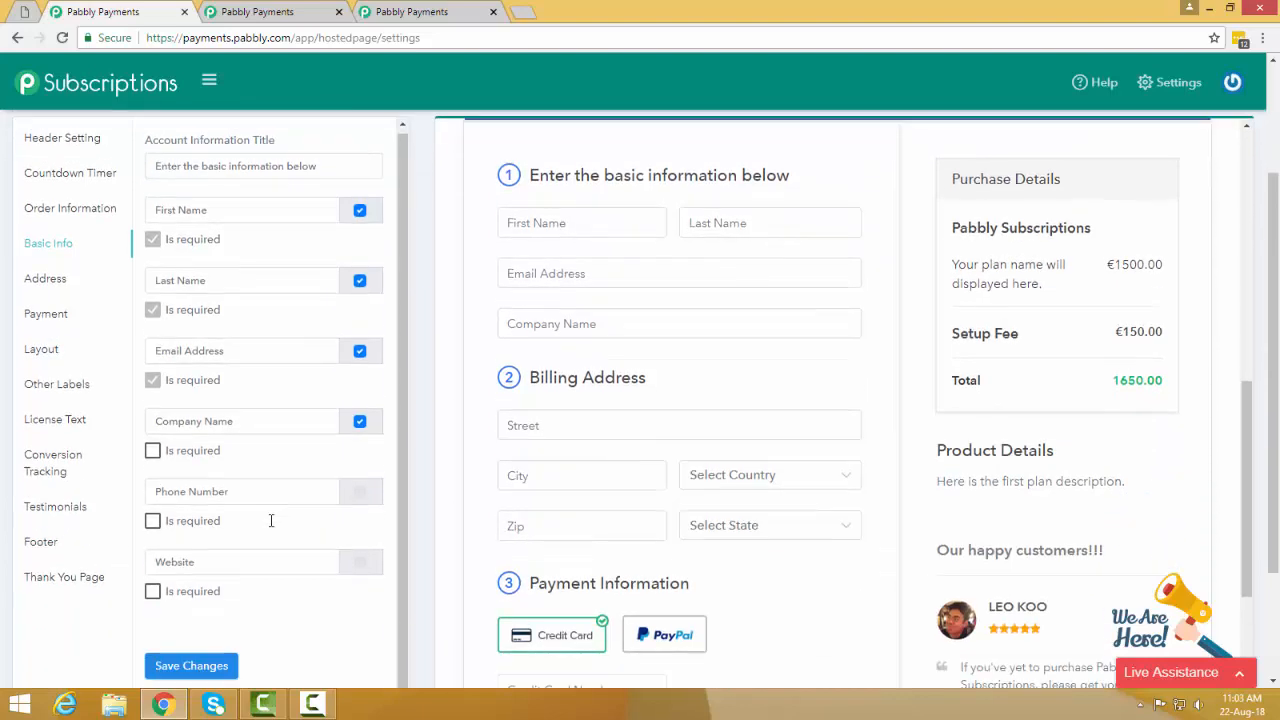
click(359, 424)
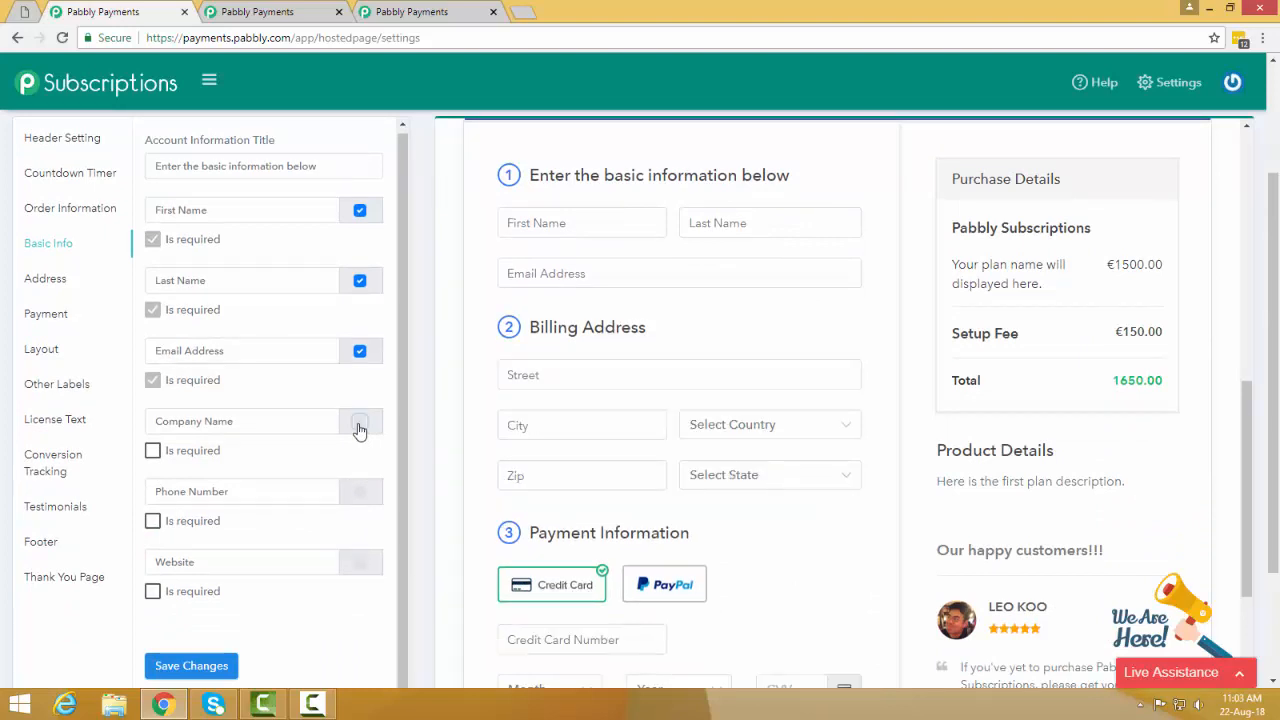
click(359, 424)
click(359, 424)
click(359, 424)
click(359, 424)
click(359, 424)
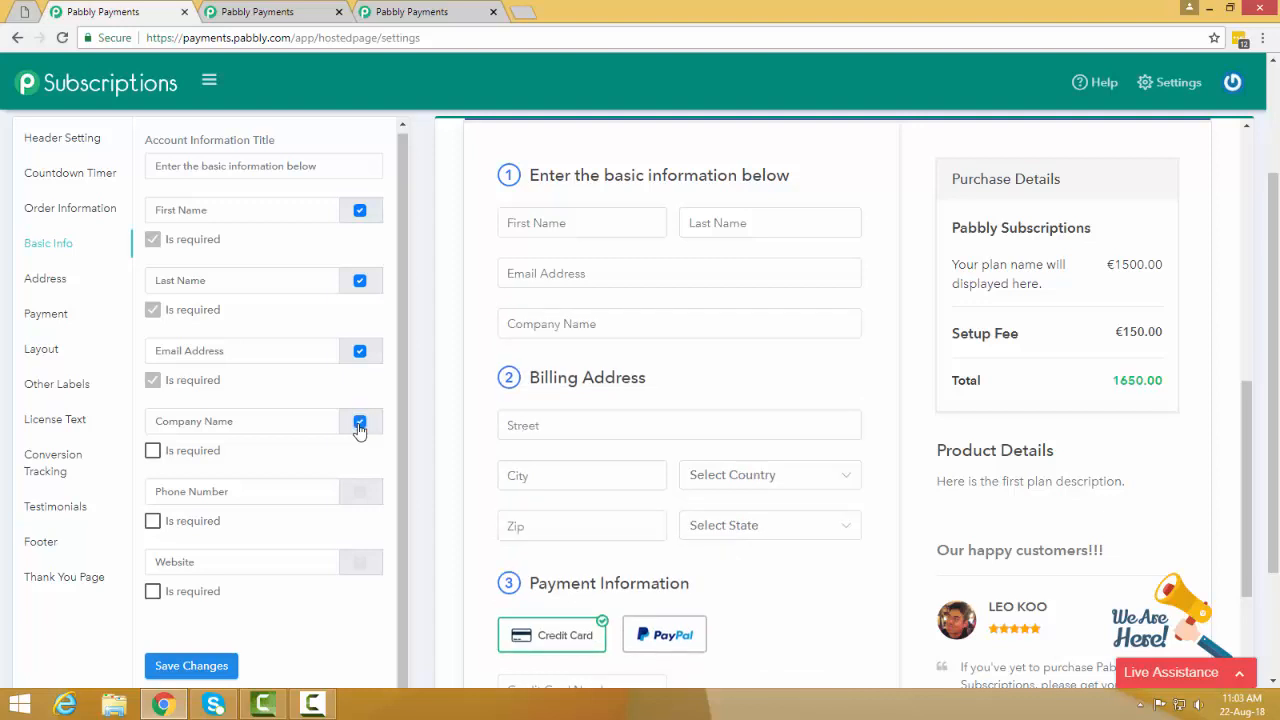
click(359, 424)
click(359, 424)
- Show the optional Phone Number and Website fields in the basic information section and hide both again
click(360, 494)
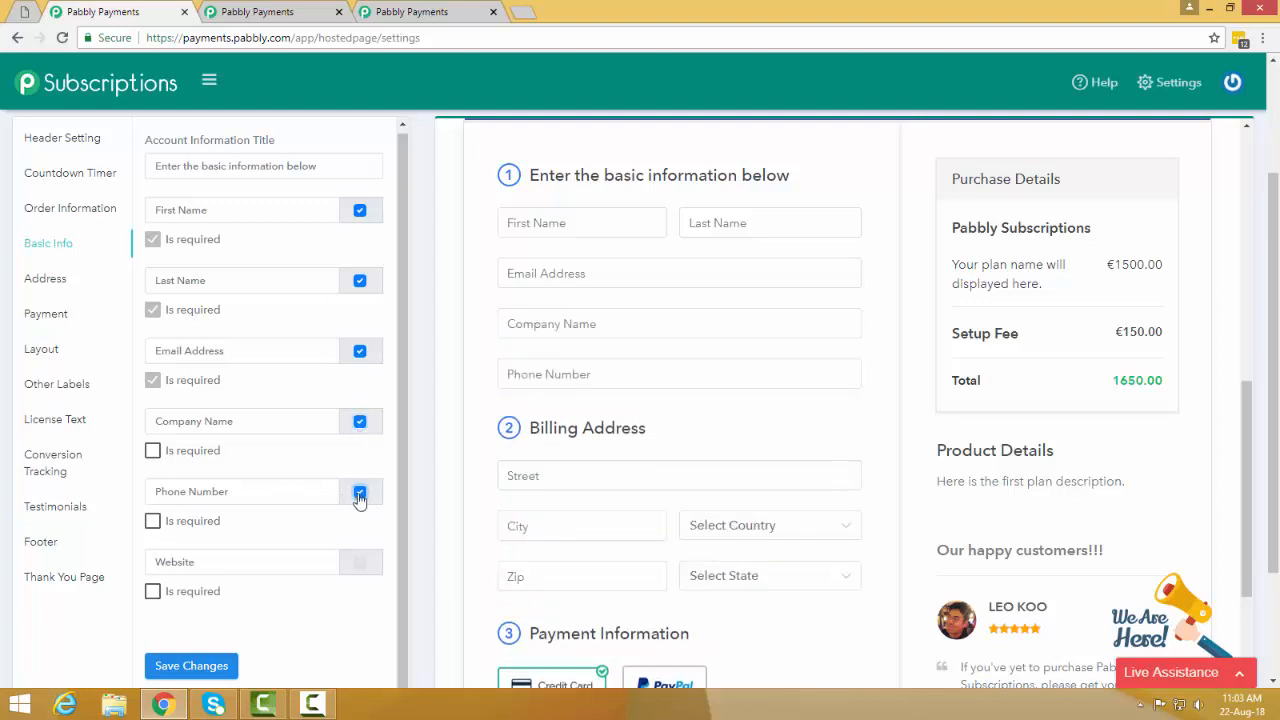
click(361, 564)
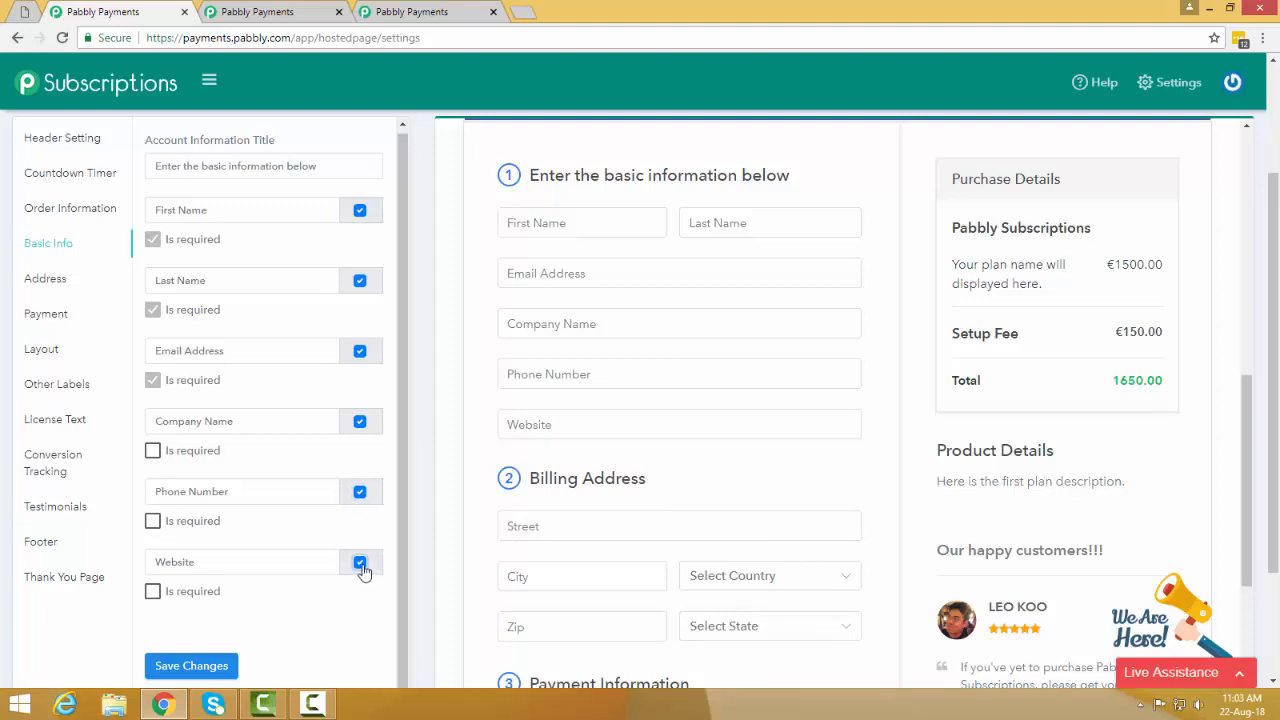
click(361, 564)
click(360, 493)
click(360, 493)
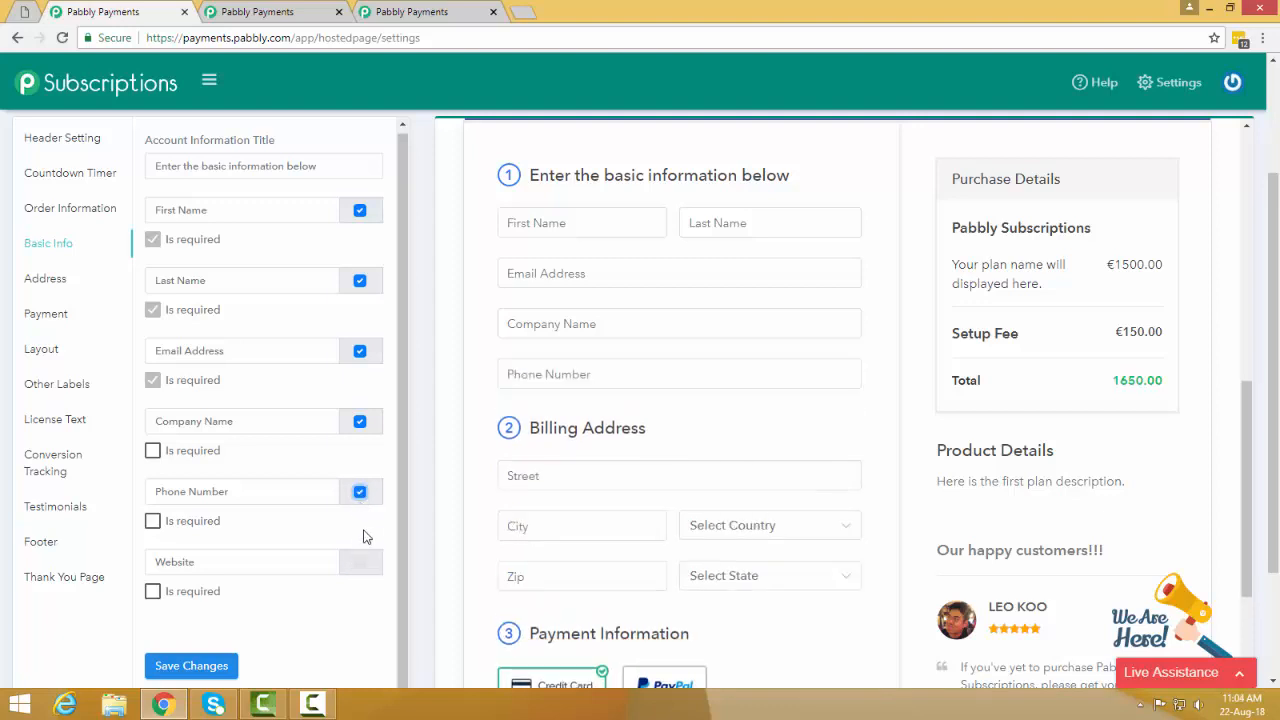
click(361, 564)
click(361, 564)
click(360, 492)
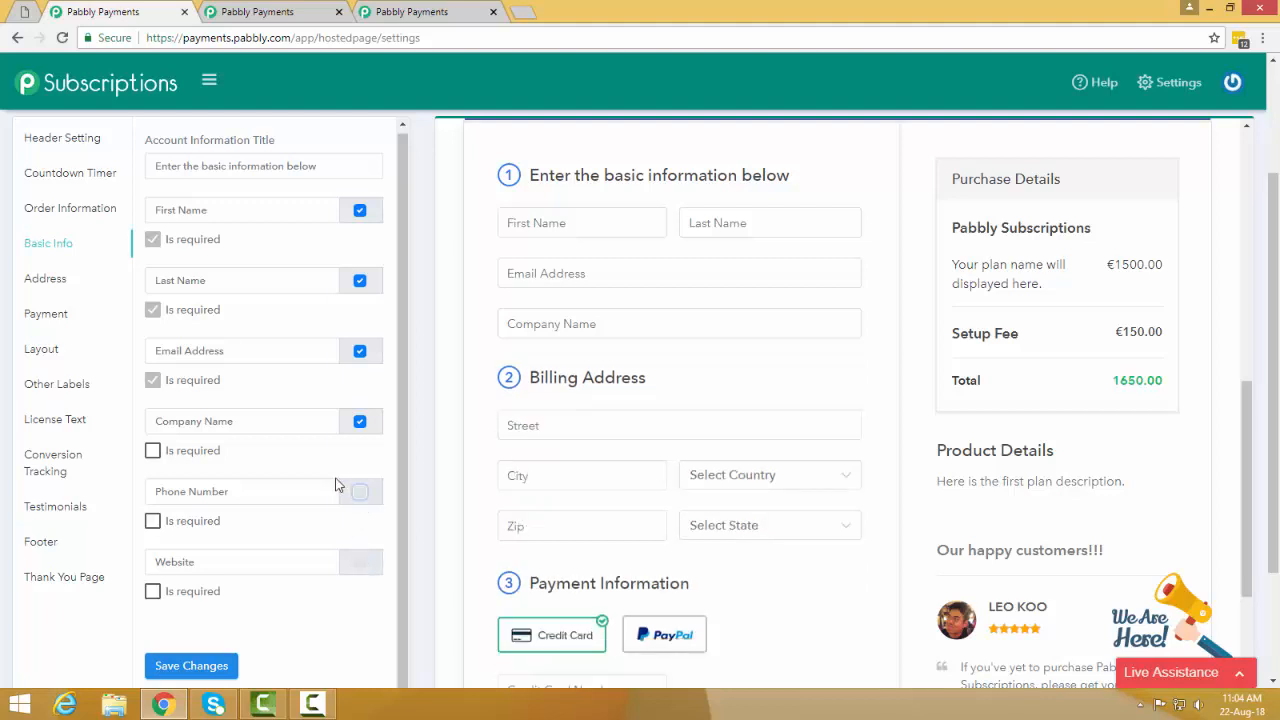
- Try making the Company Name field required, turn that off again, and hide the field from the checkout form
click(153, 453)
click(153, 452)
click(153, 452)
click(153, 452)
click(360, 424)
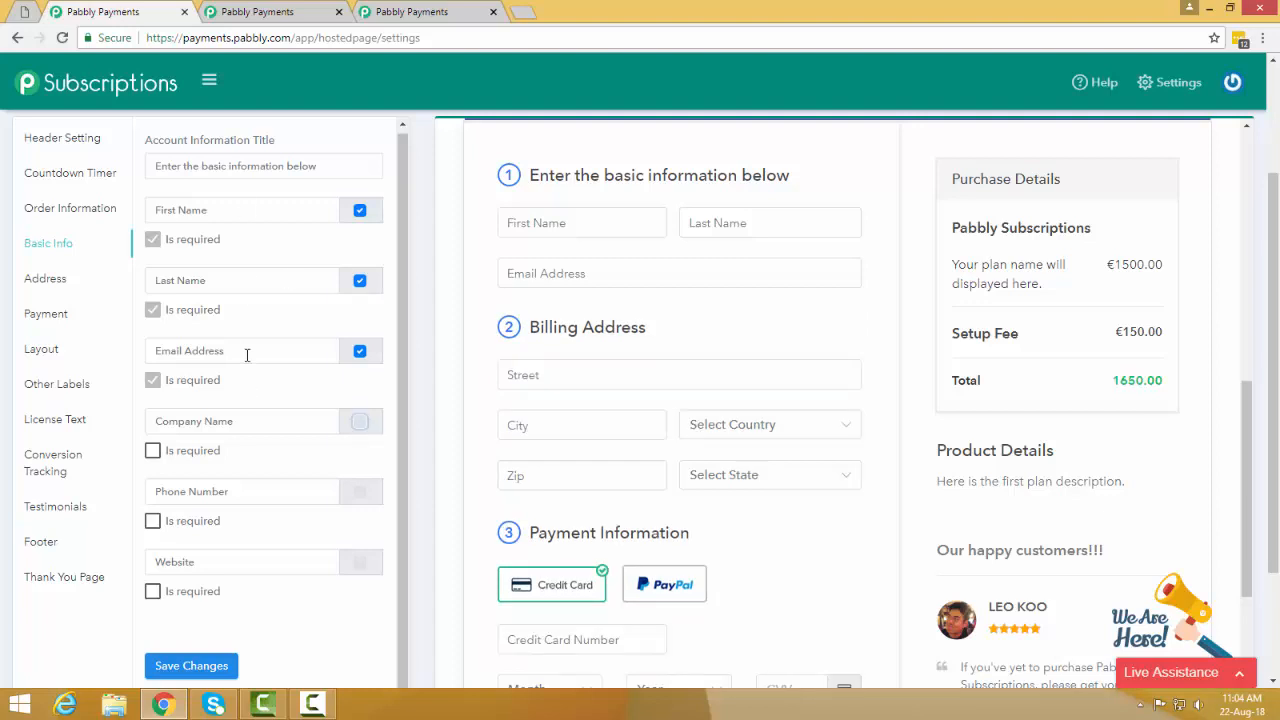
- Examine the editable First Name label in the basic information settings alongside the checkout form preview
scroll(247, 355, up, 1)
click(756, 207)
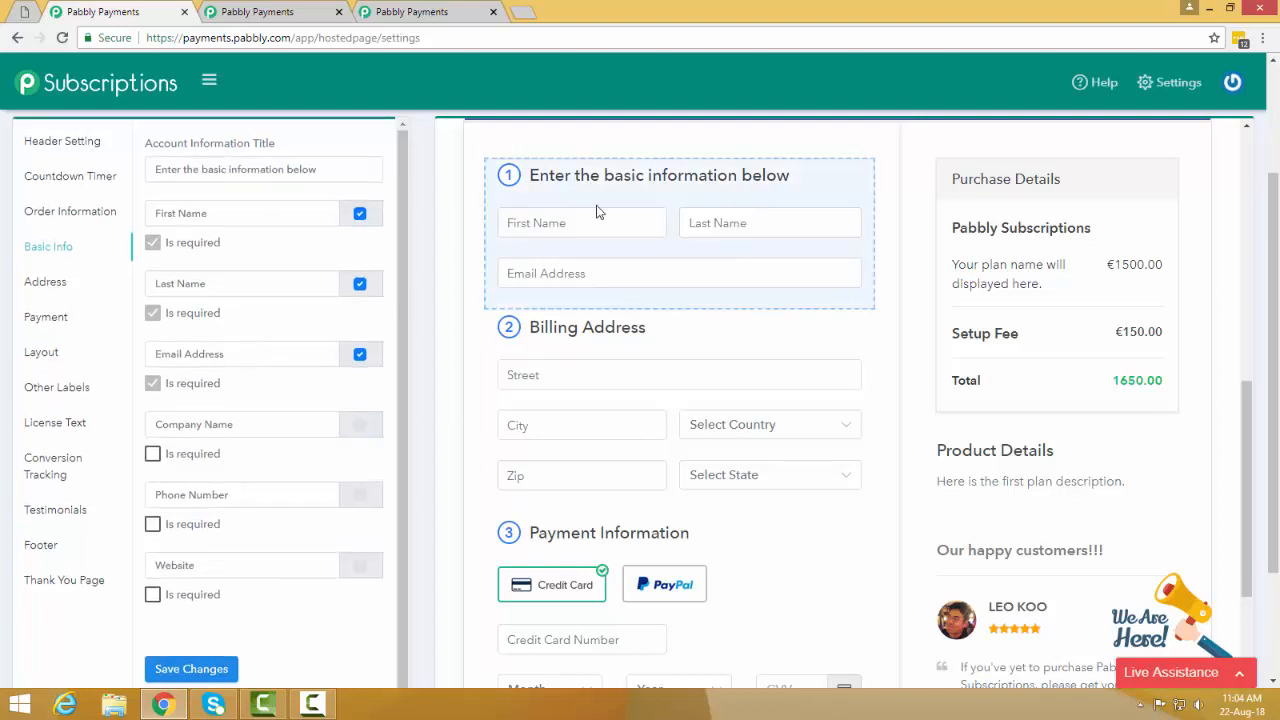
drag(265, 219, 157, 215)
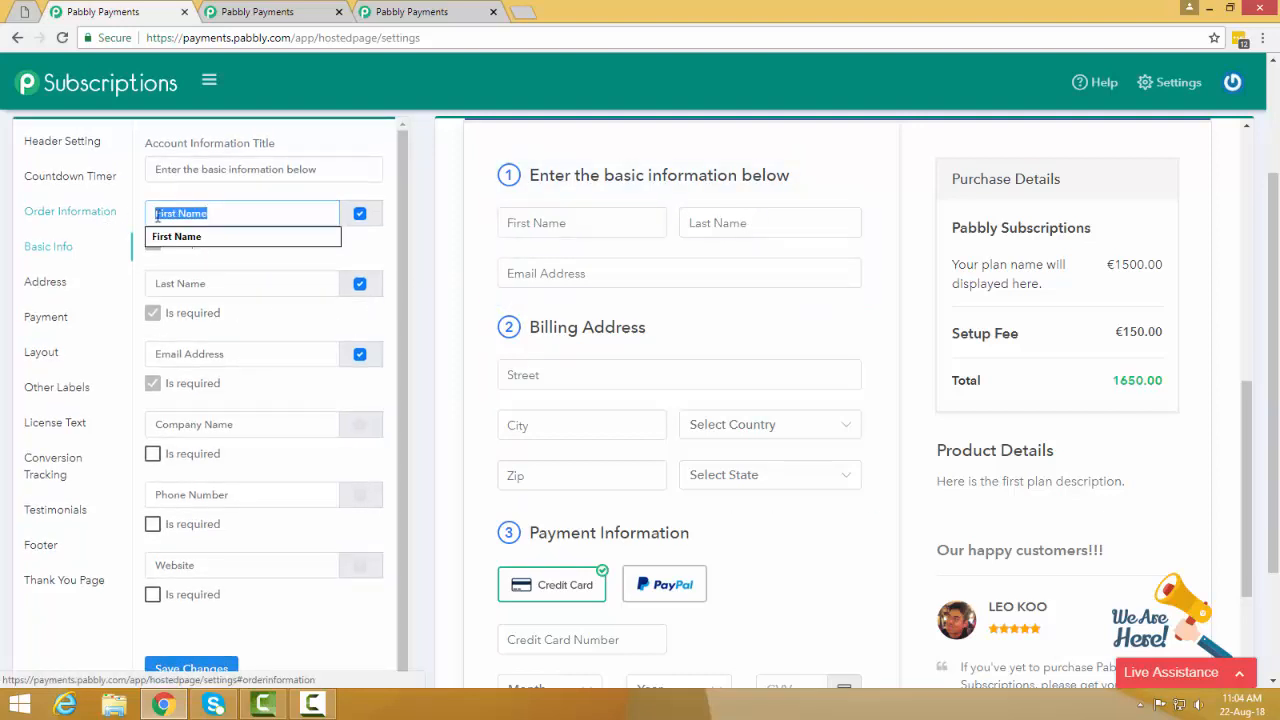
click(237, 215)
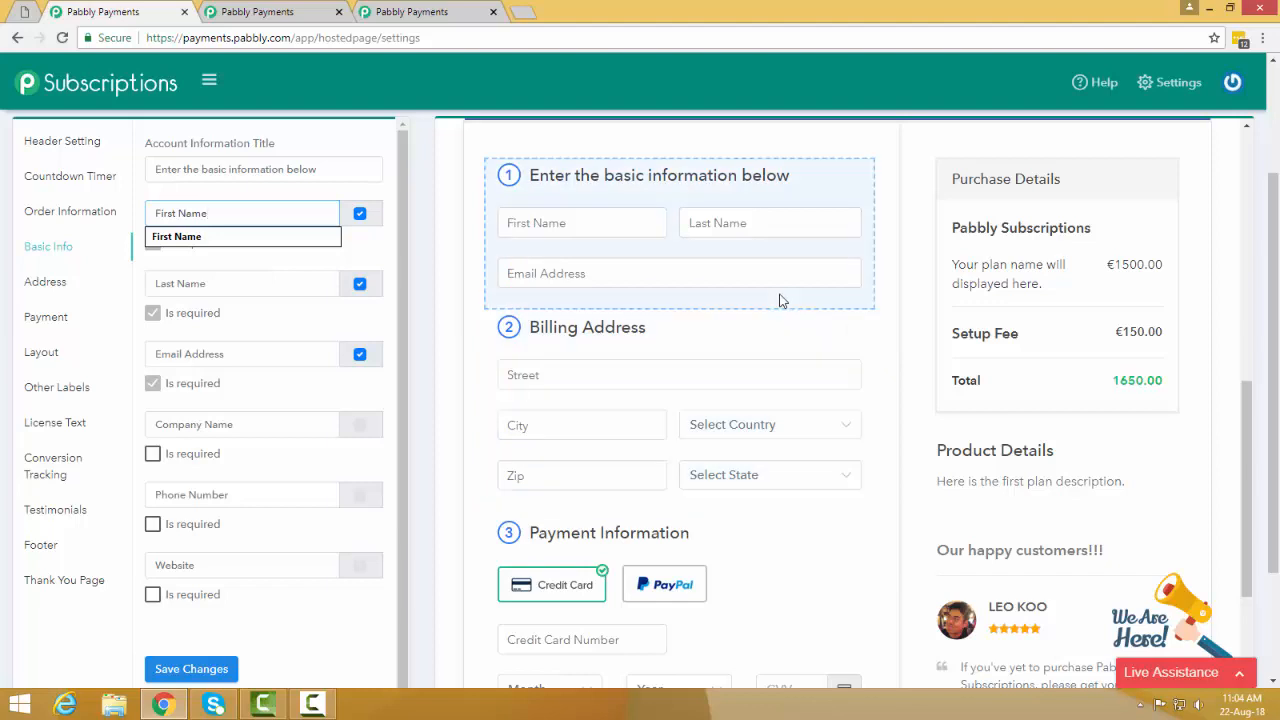
drag(308, 215, 117, 210)
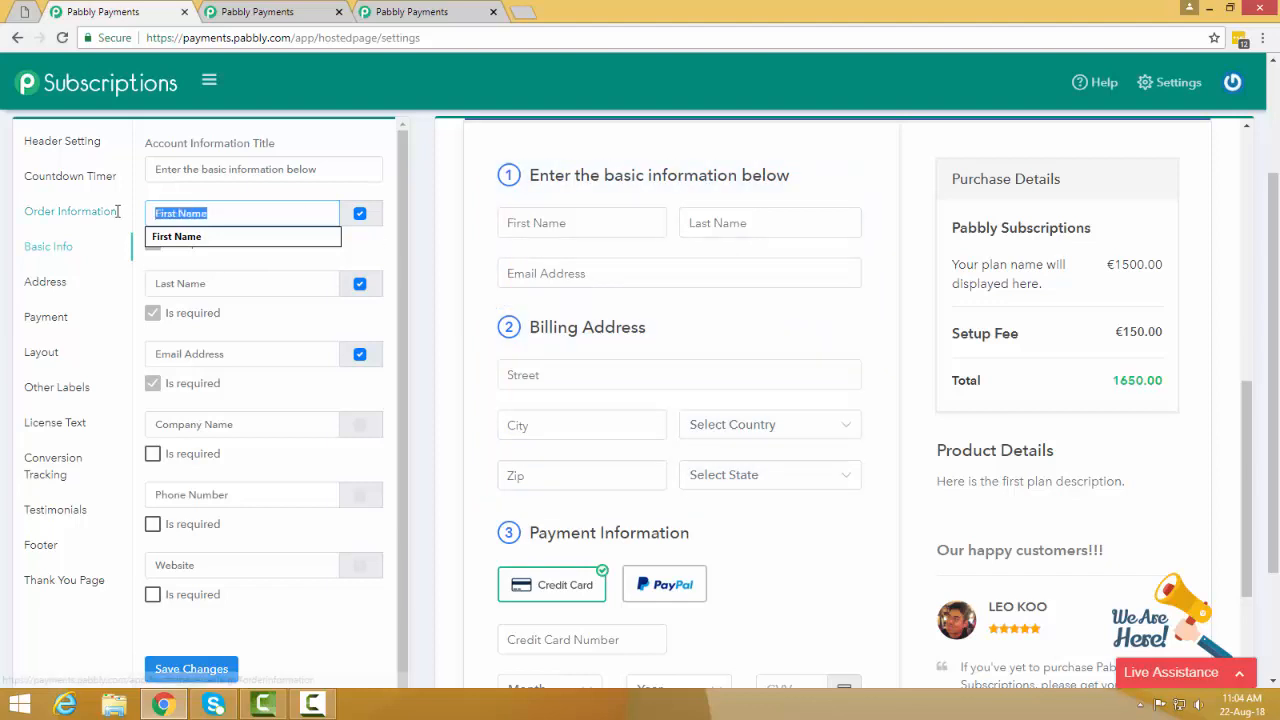
click(270, 266)
click(165, 213)
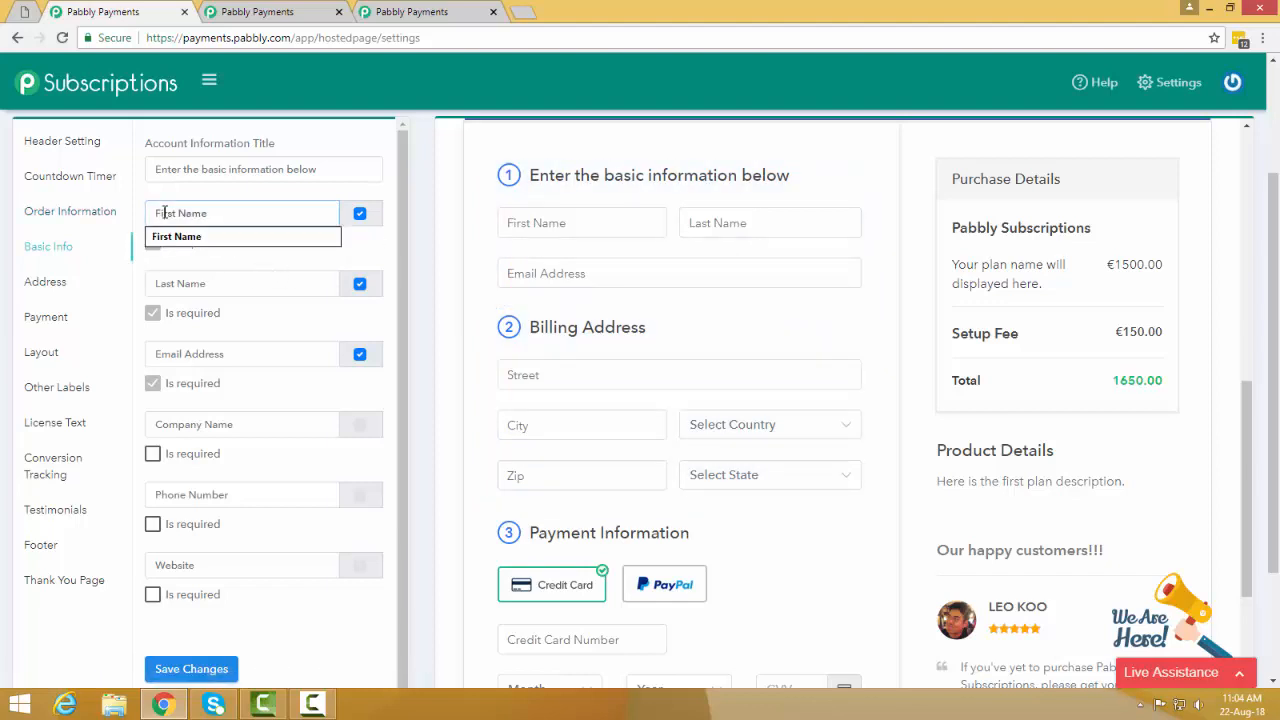
click(256, 270)
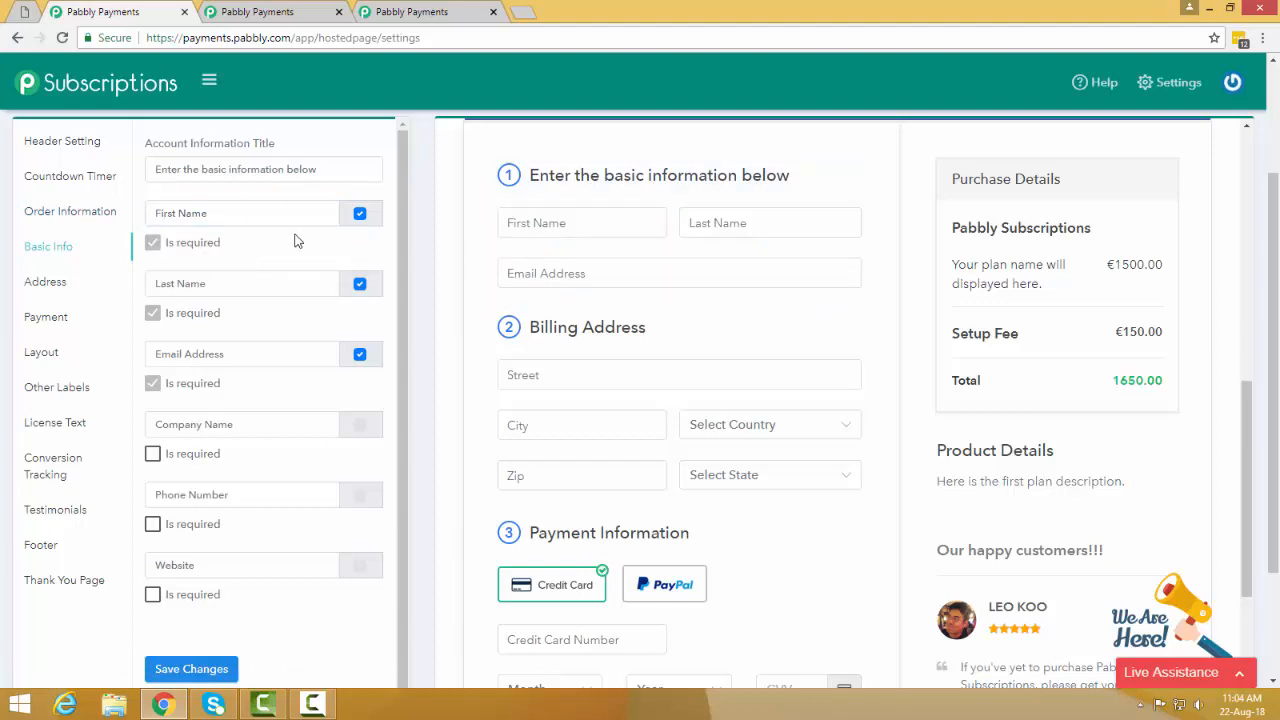
- Set the billing address section's title to "Your Billing Address" and its Street label to "Street Address"
click(780, 342)
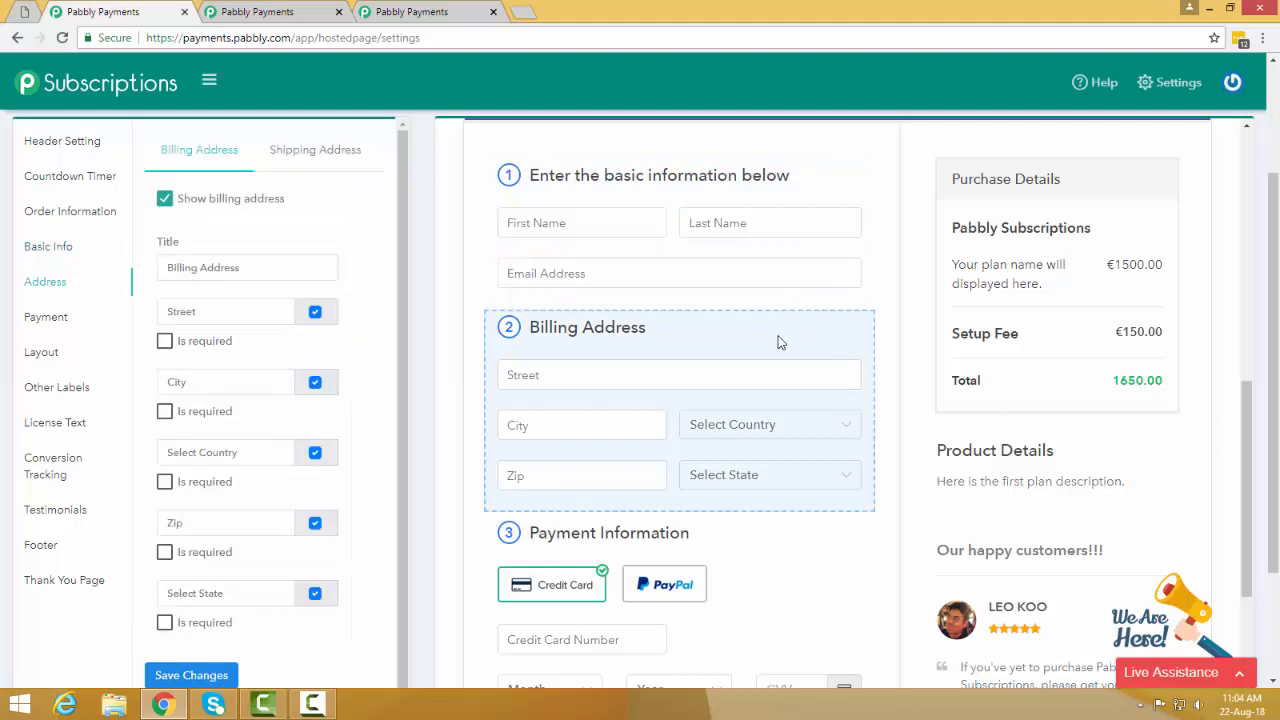
click(260, 320)
click(256, 270)
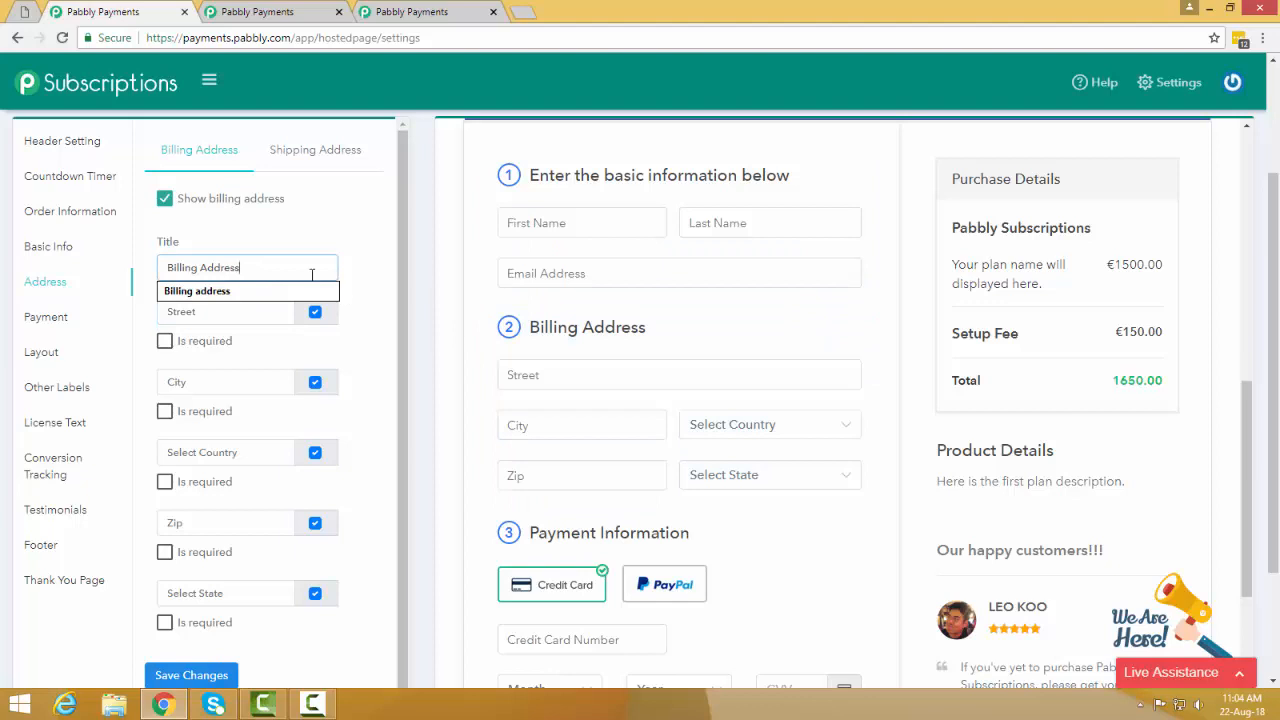
key(Home)
text(Your)
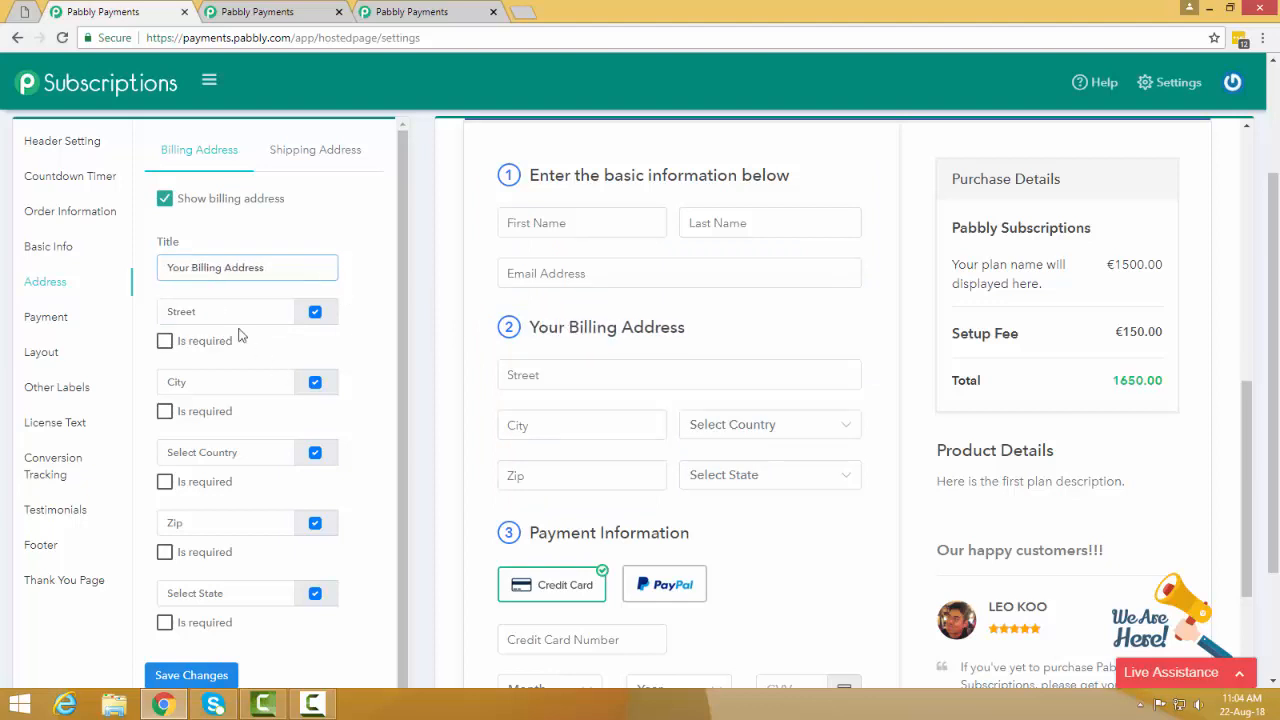
click(217, 312)
text(Address)
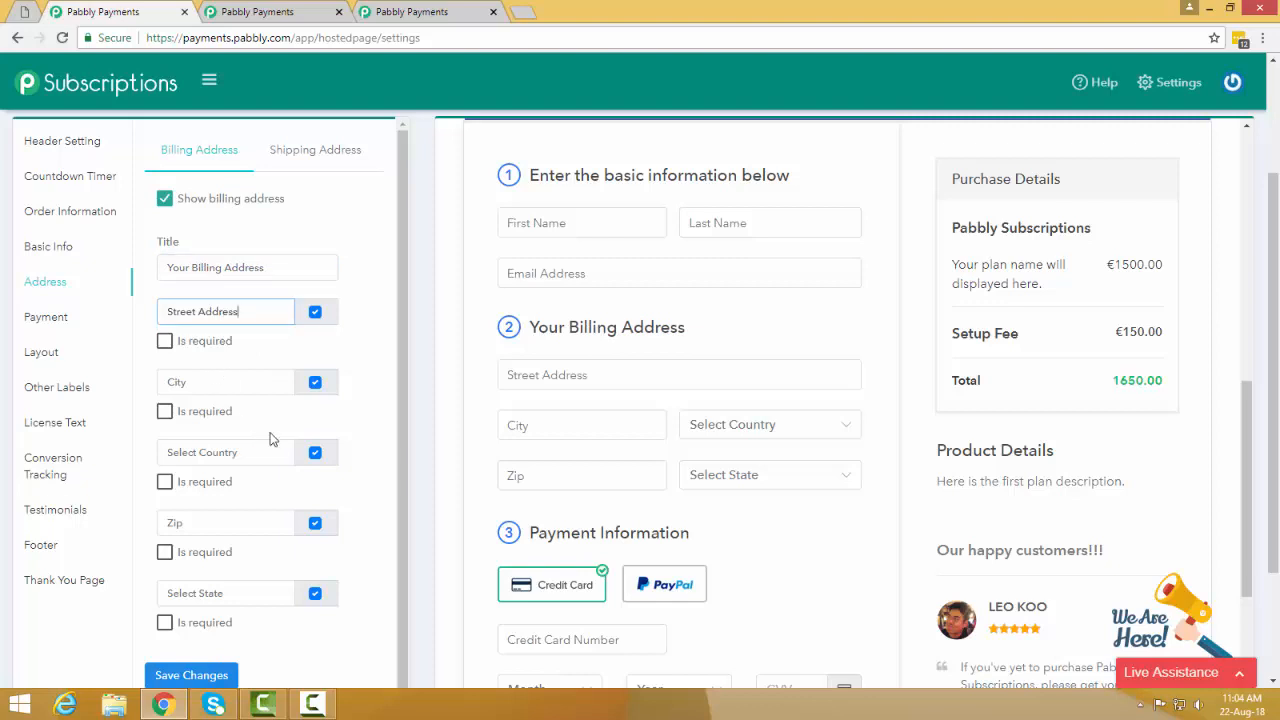
- Hide the Zip, City and Select State fields of the billing address and show them again
scroll(287, 502, down, 1)
scroll(287, 502, down, 1)
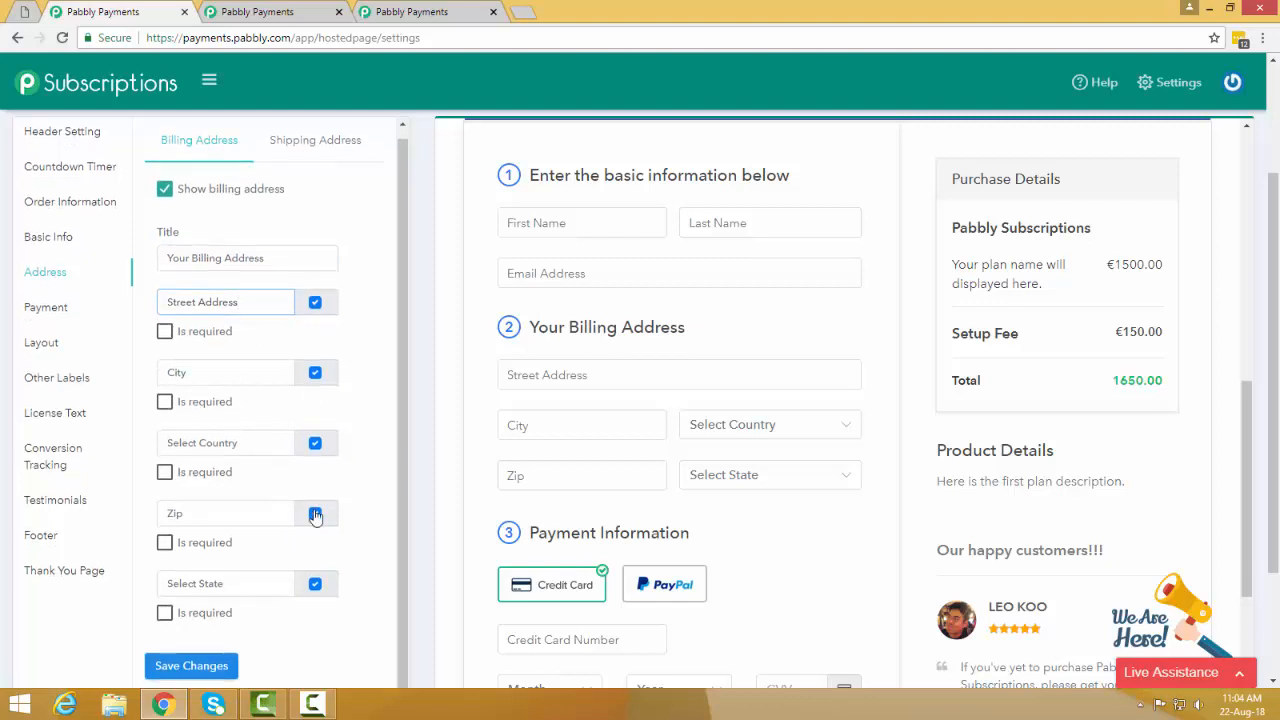
click(315, 515)
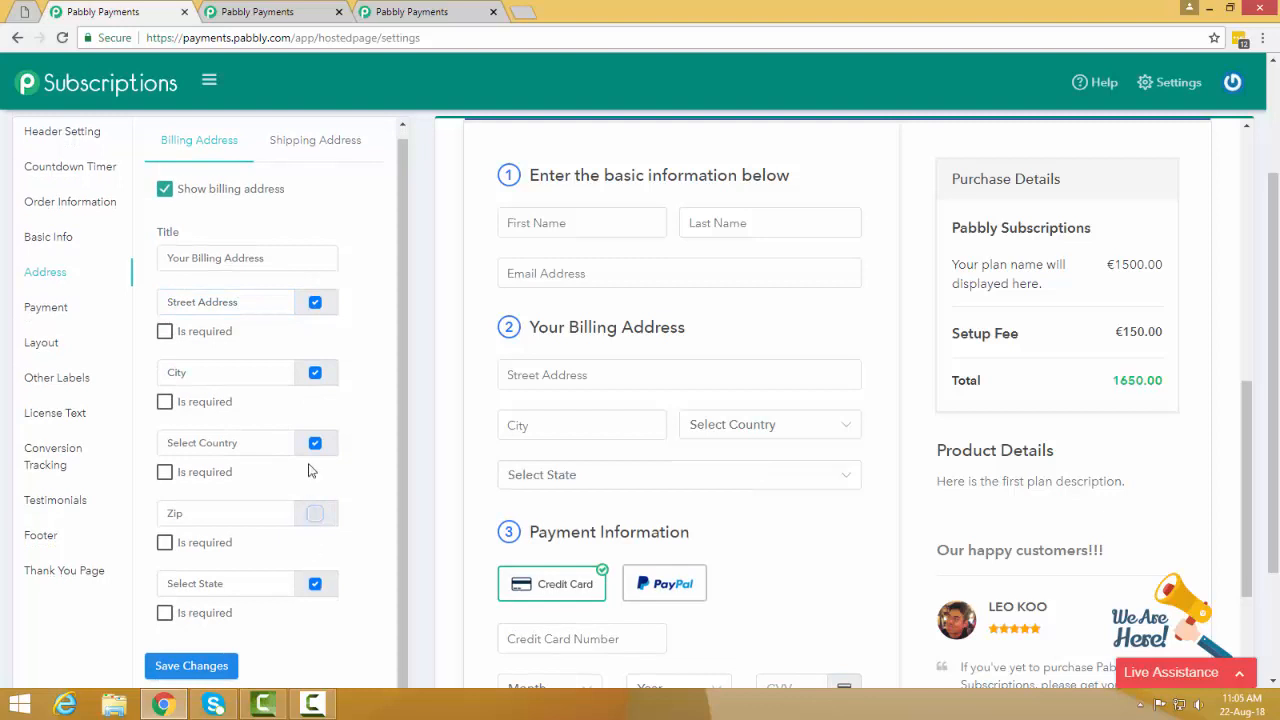
click(315, 373)
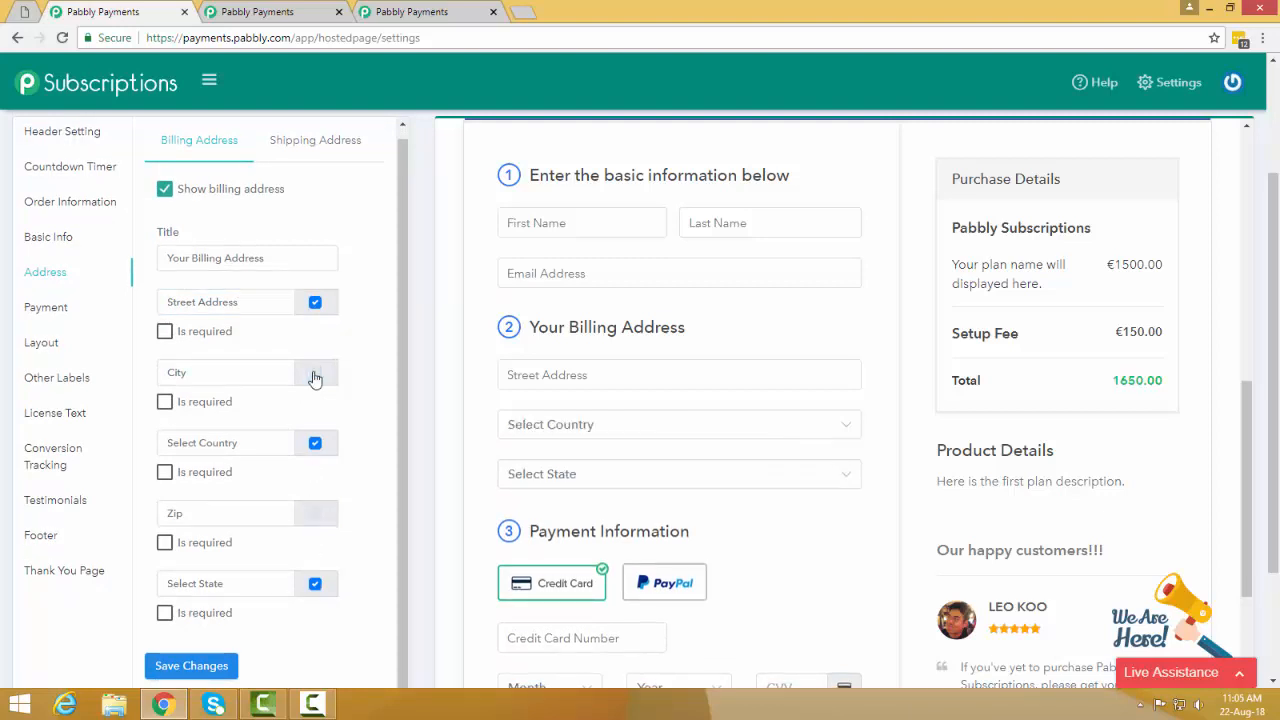
click(315, 376)
click(313, 377)
click(315, 375)
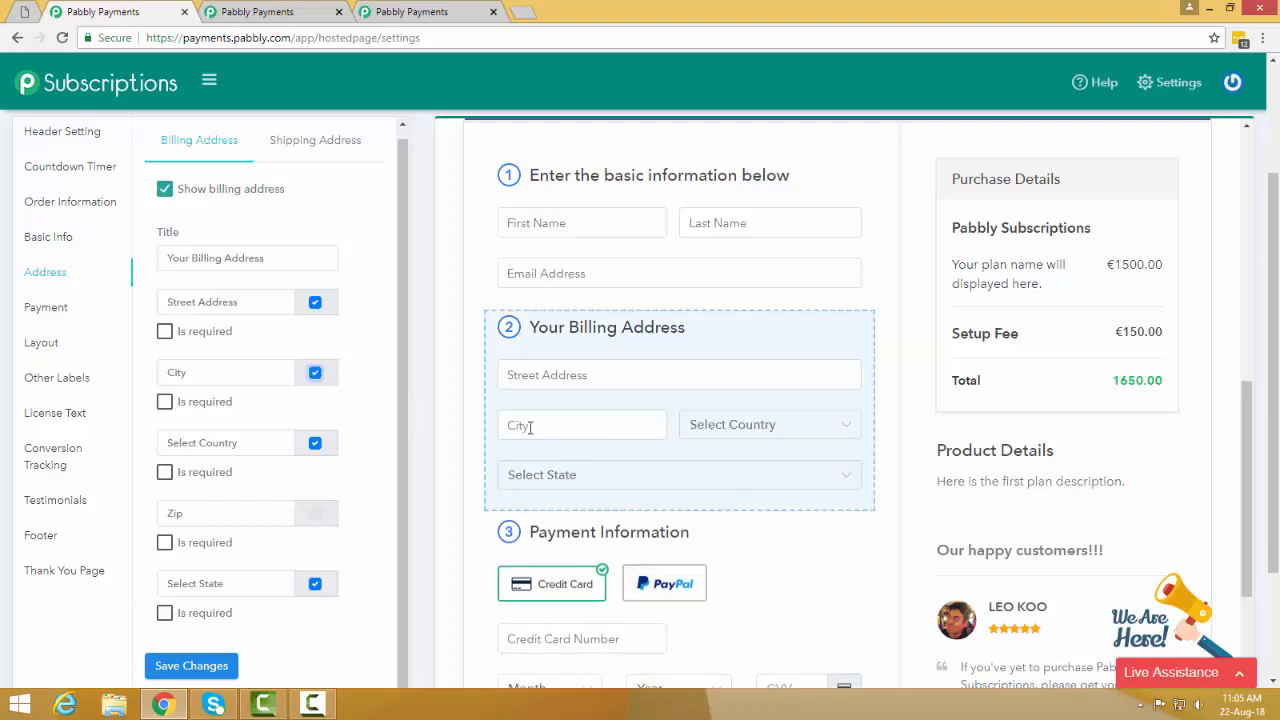
click(316, 518)
click(315, 518)
click(315, 518)
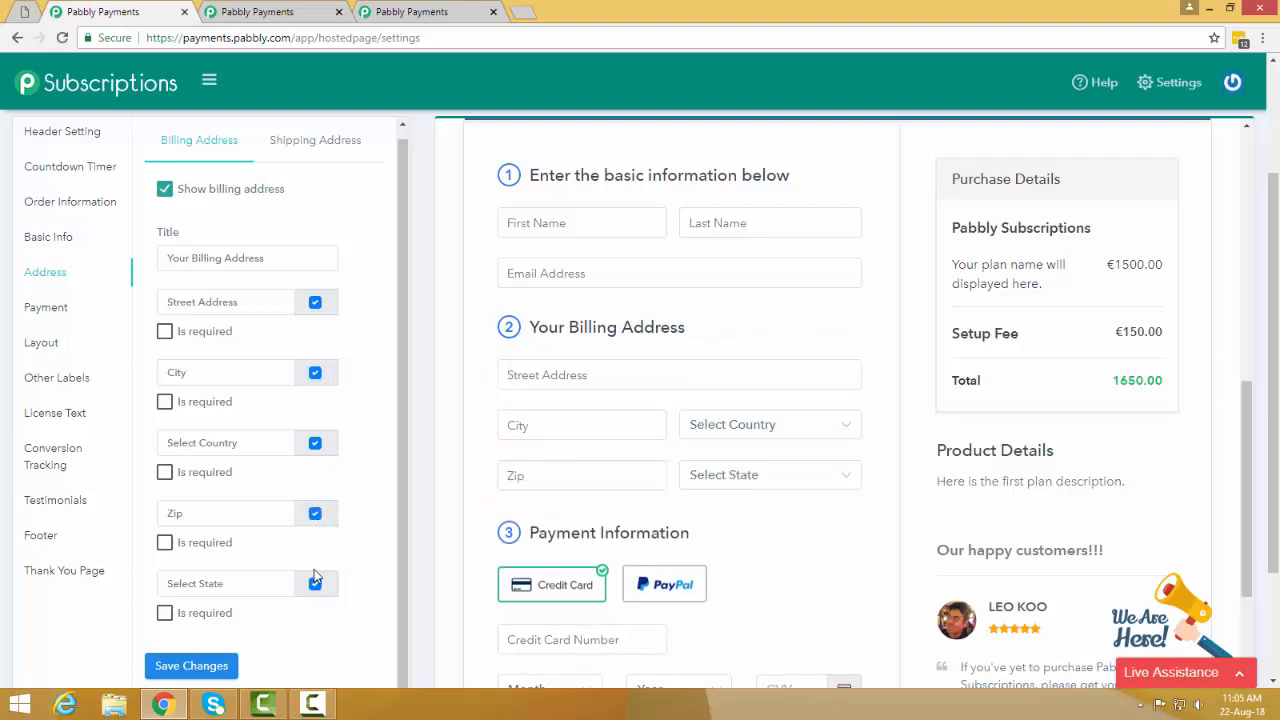
click(315, 585)
click(315, 585)
- Examine the remaining billing address fields and the editable payment, credit card and expiry month labels of the payment section
scroll(274, 503, down, 3)
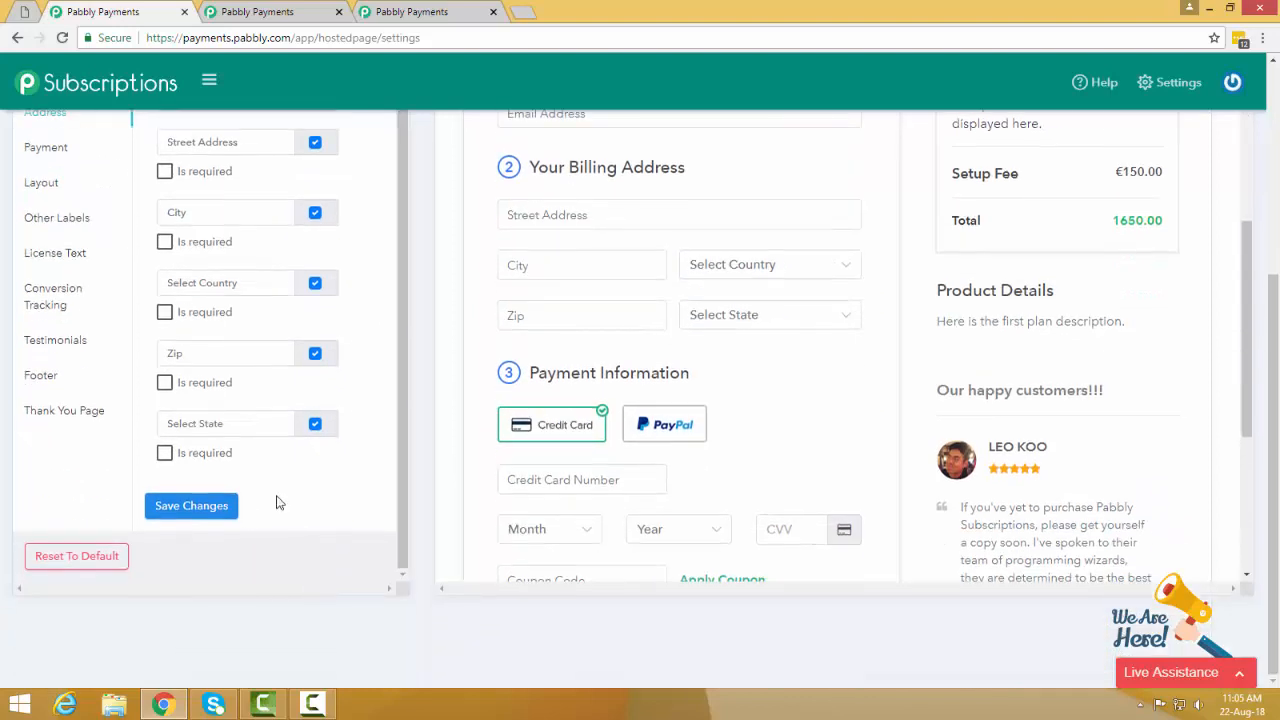
scroll(349, 494, up, 3)
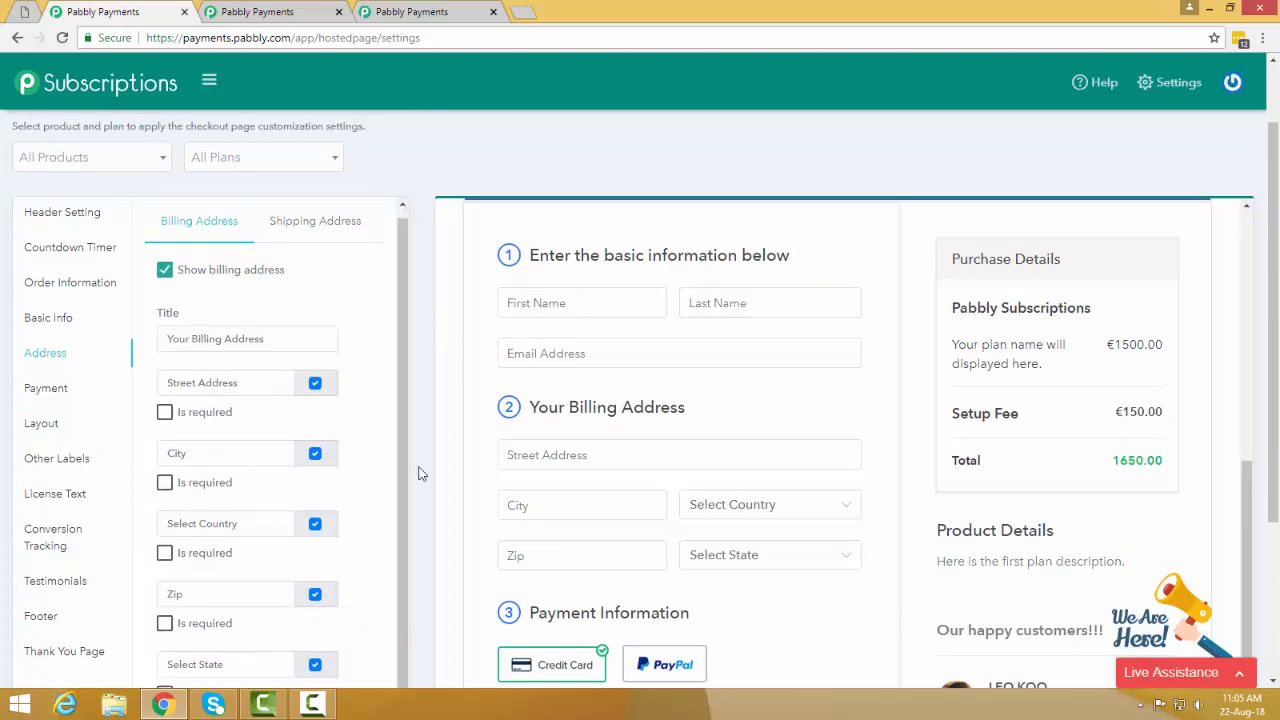
scroll(600, 457, down, 3)
click(774, 347)
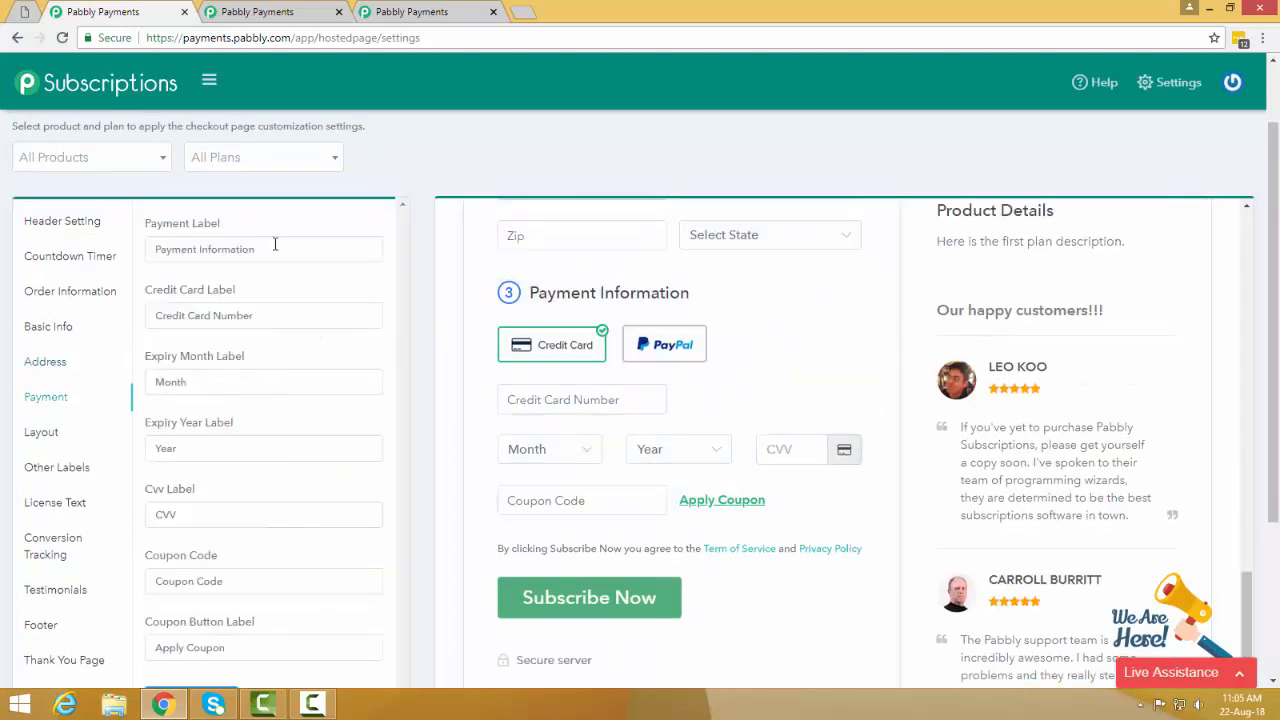
click(306, 252)
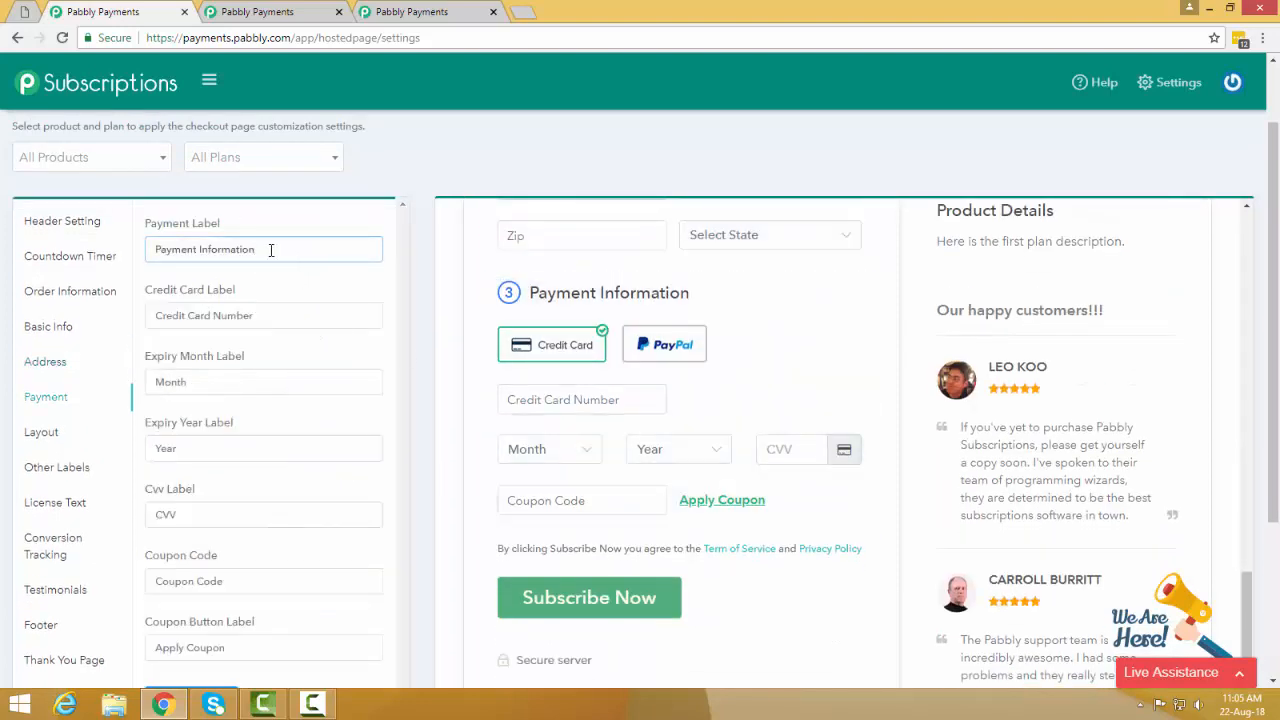
drag(271, 250, 112, 256)
click(297, 281)
drag(264, 316, 323, 303)
click(323, 305)
click(295, 384)
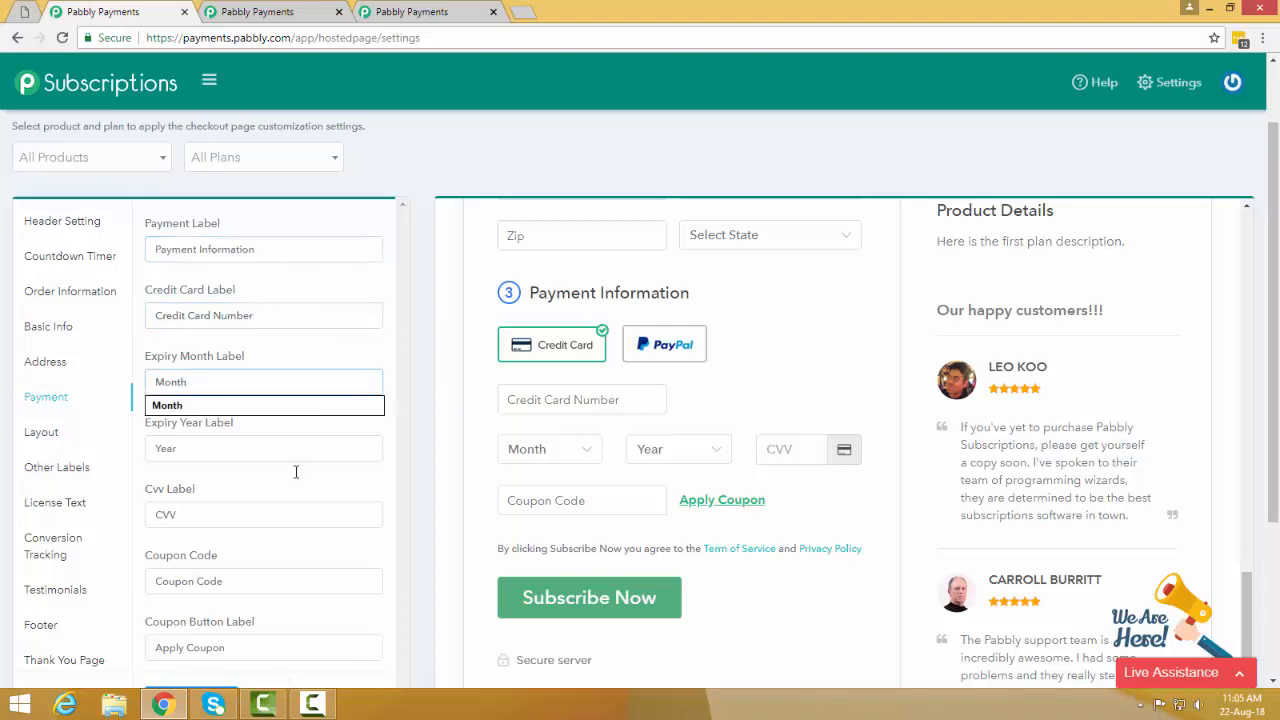
- Set the payment section's coupon code label to "Enter Your Coupon Code" and its coupon button label to "Apply Coupon Now"
scroll(306, 505, down, 1)
click(276, 497)
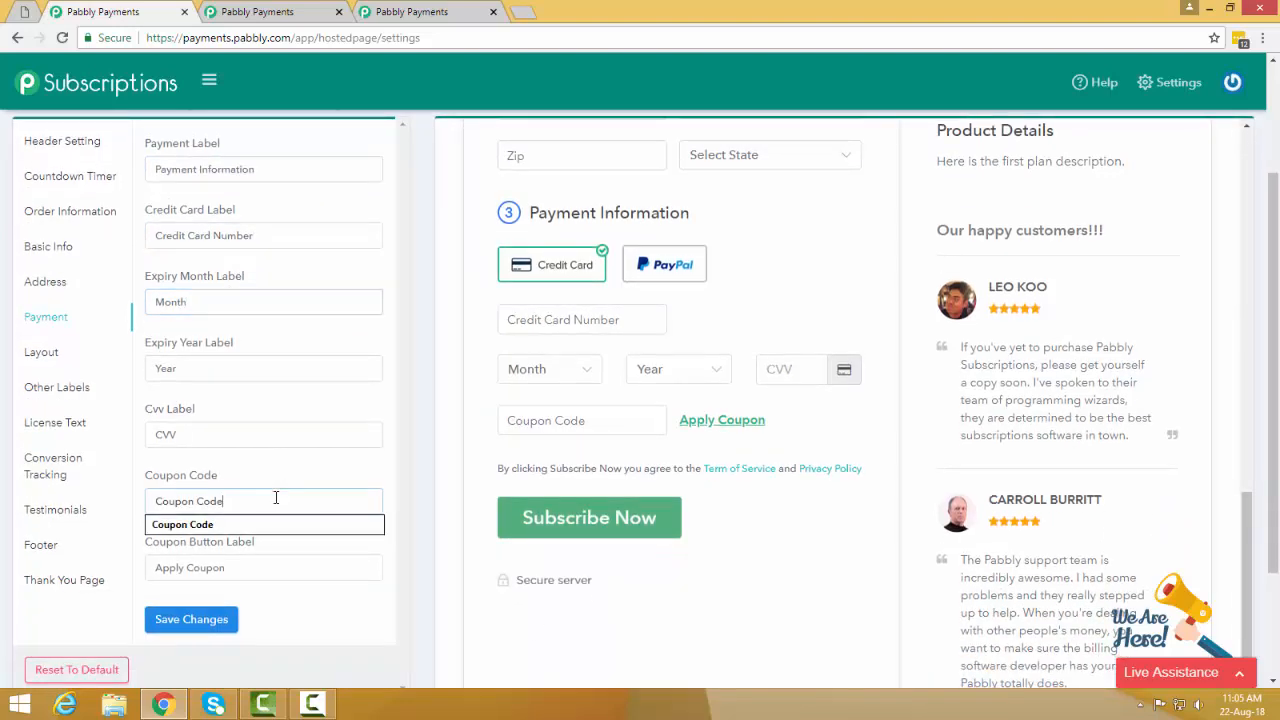
key(Home)
text(Enter y)
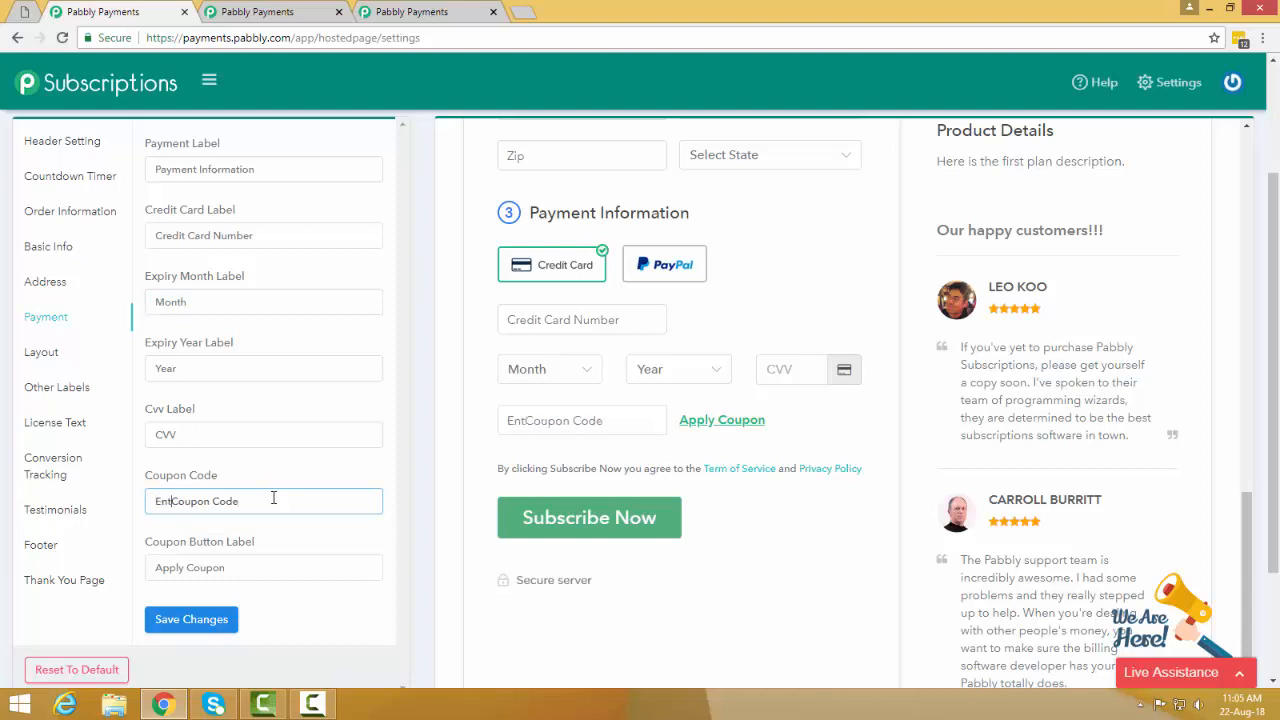
key(BackSpace)
text(Your)
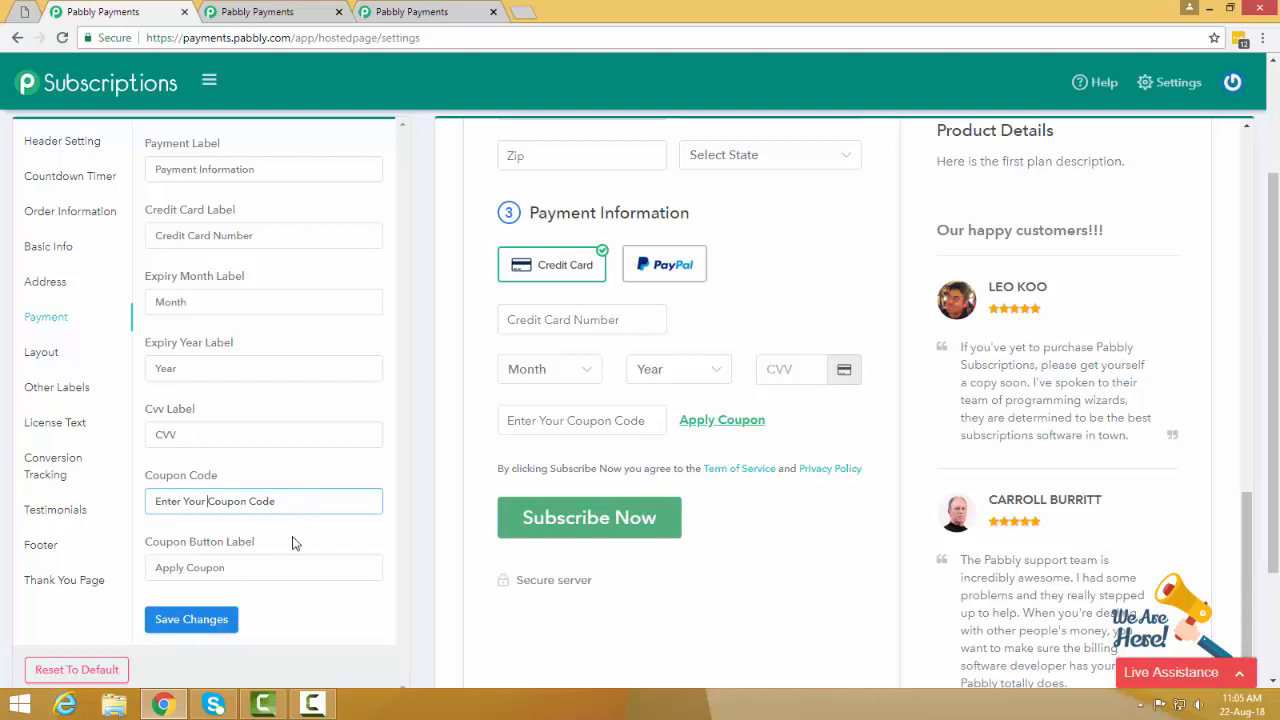
click(266, 566)
text(Now)
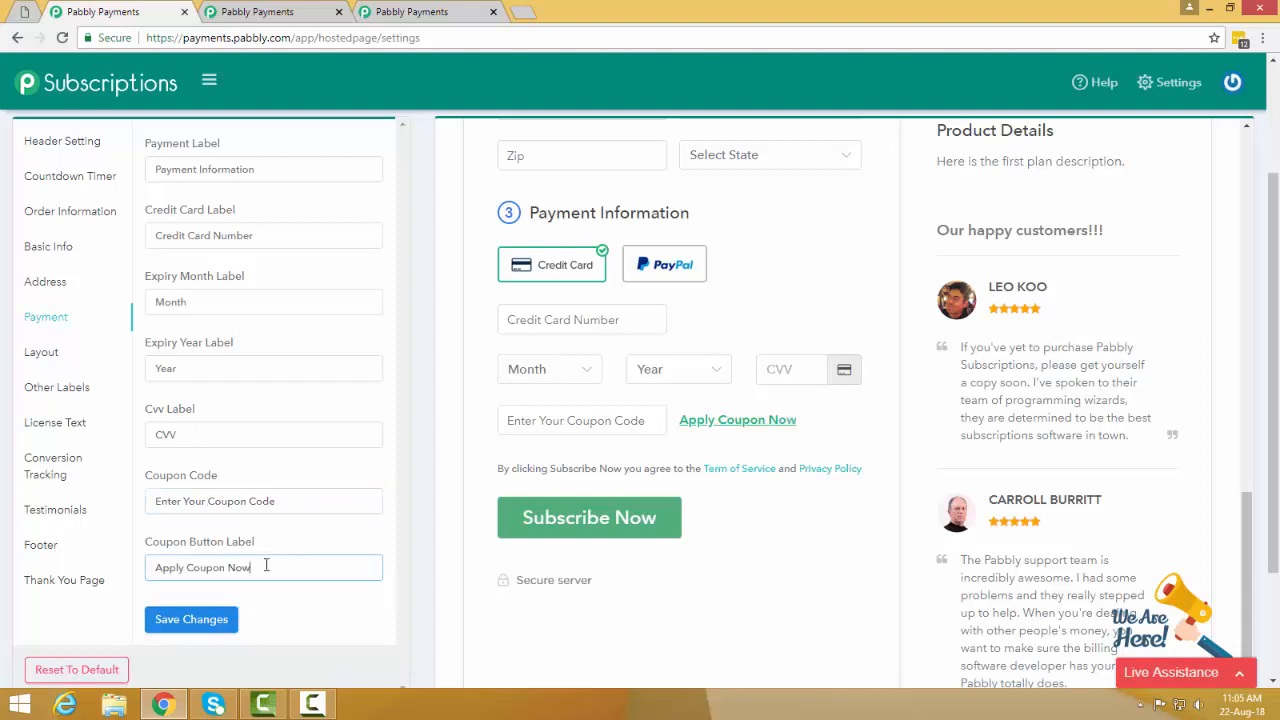
click(344, 630)
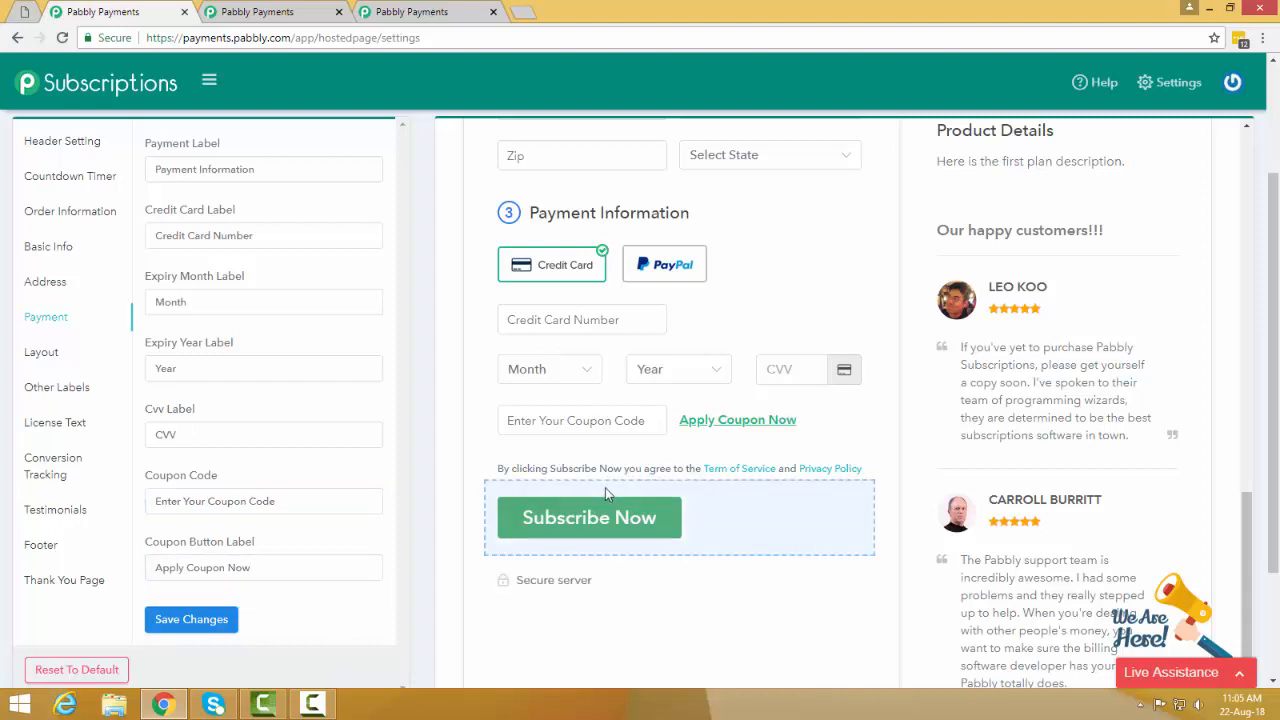
- Examine the license text settings: the terms of service and privacy policy labels and URLs, and the agreement text with its placeholders
click(528, 468)
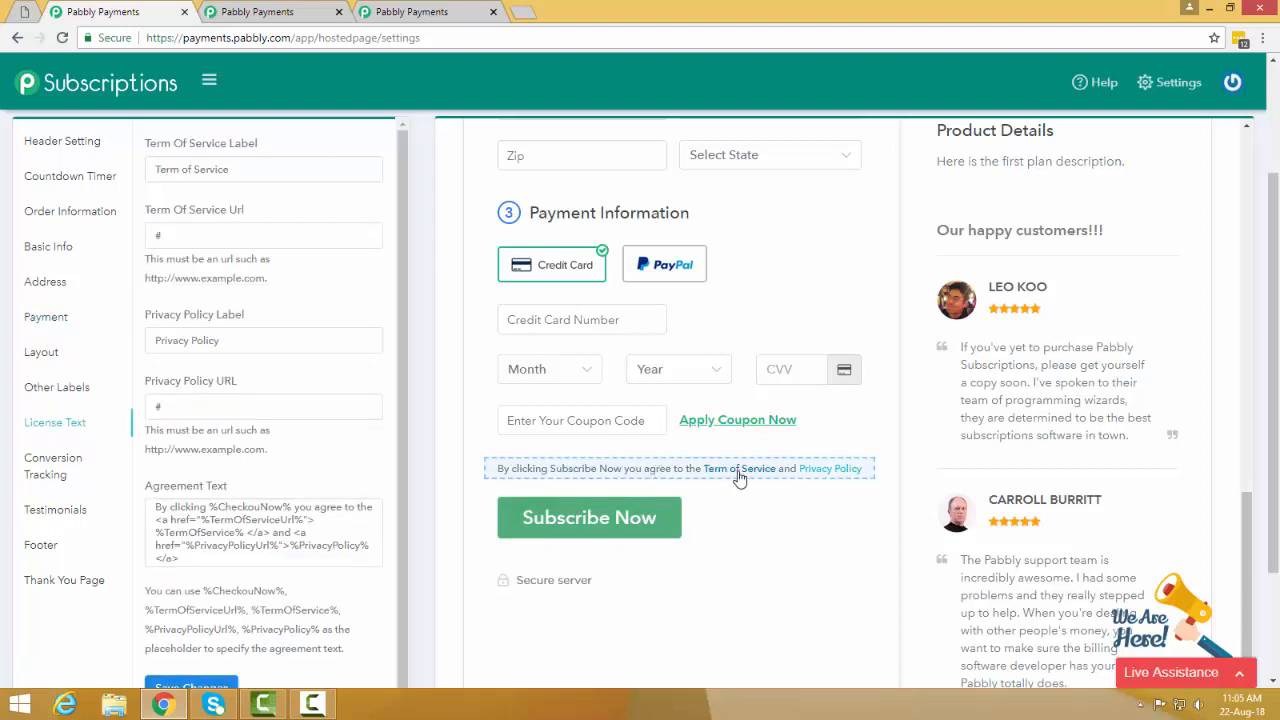
click(310, 178)
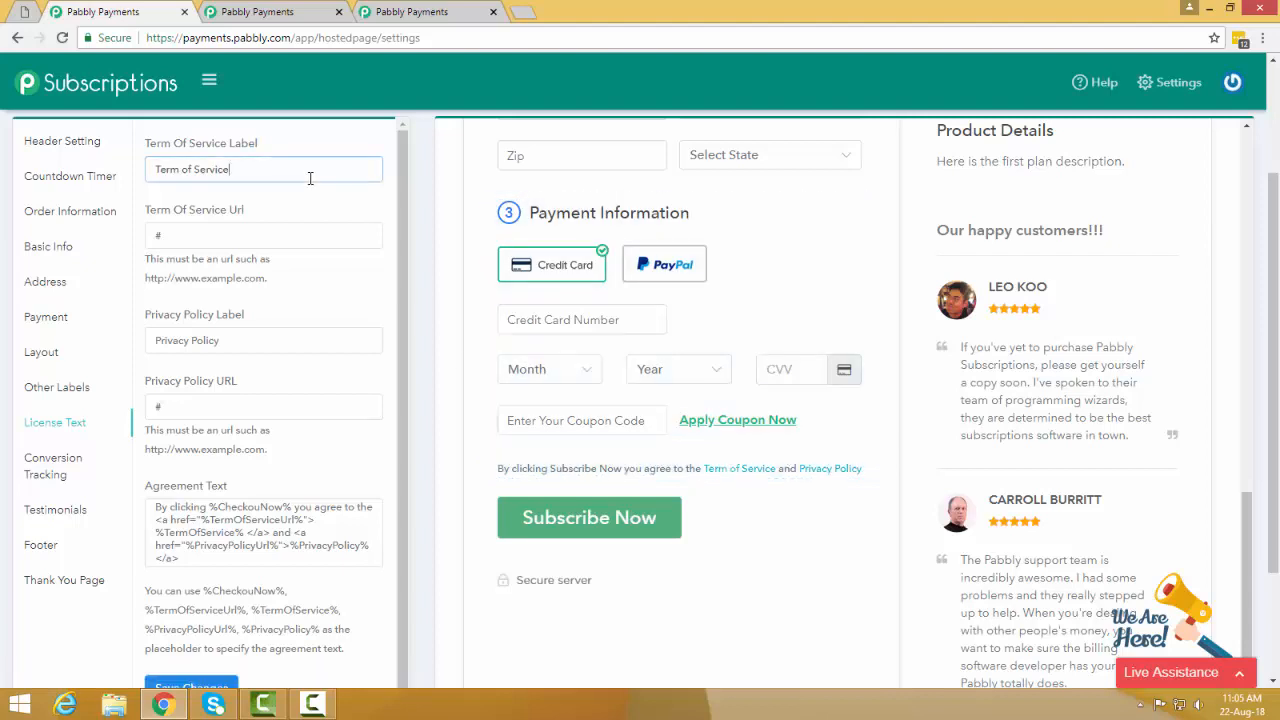
click(243, 240)
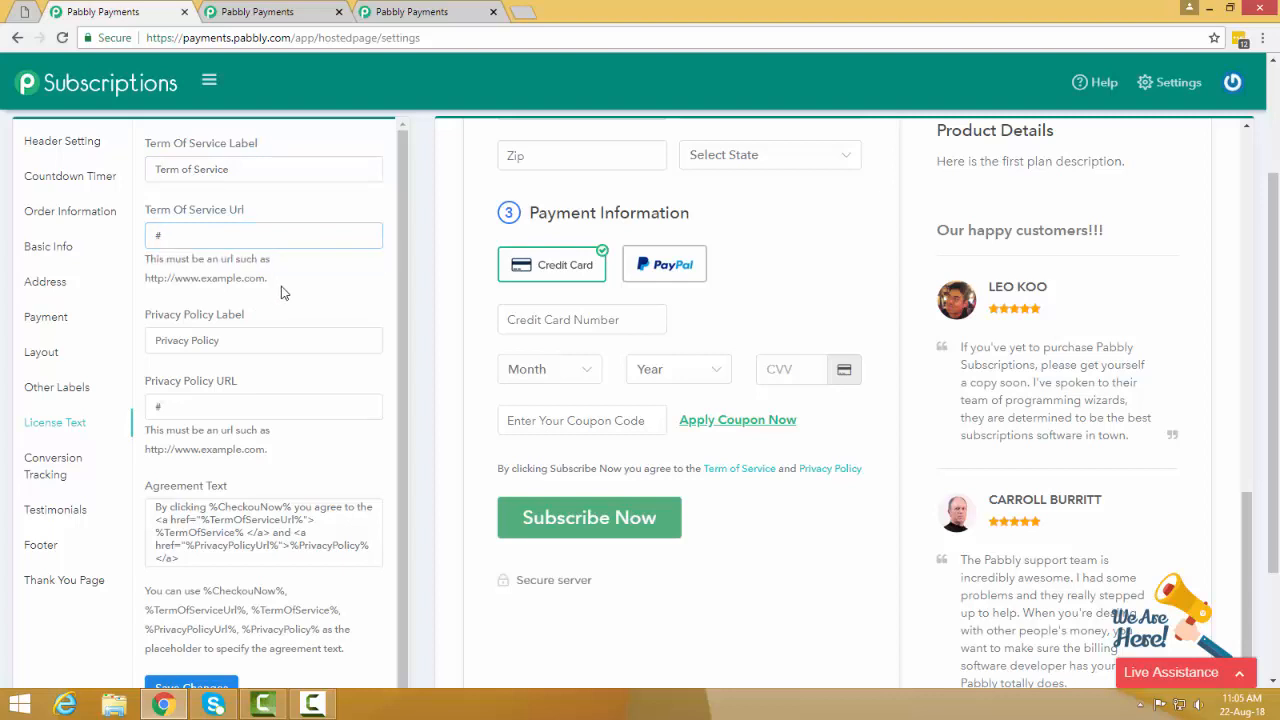
click(217, 408)
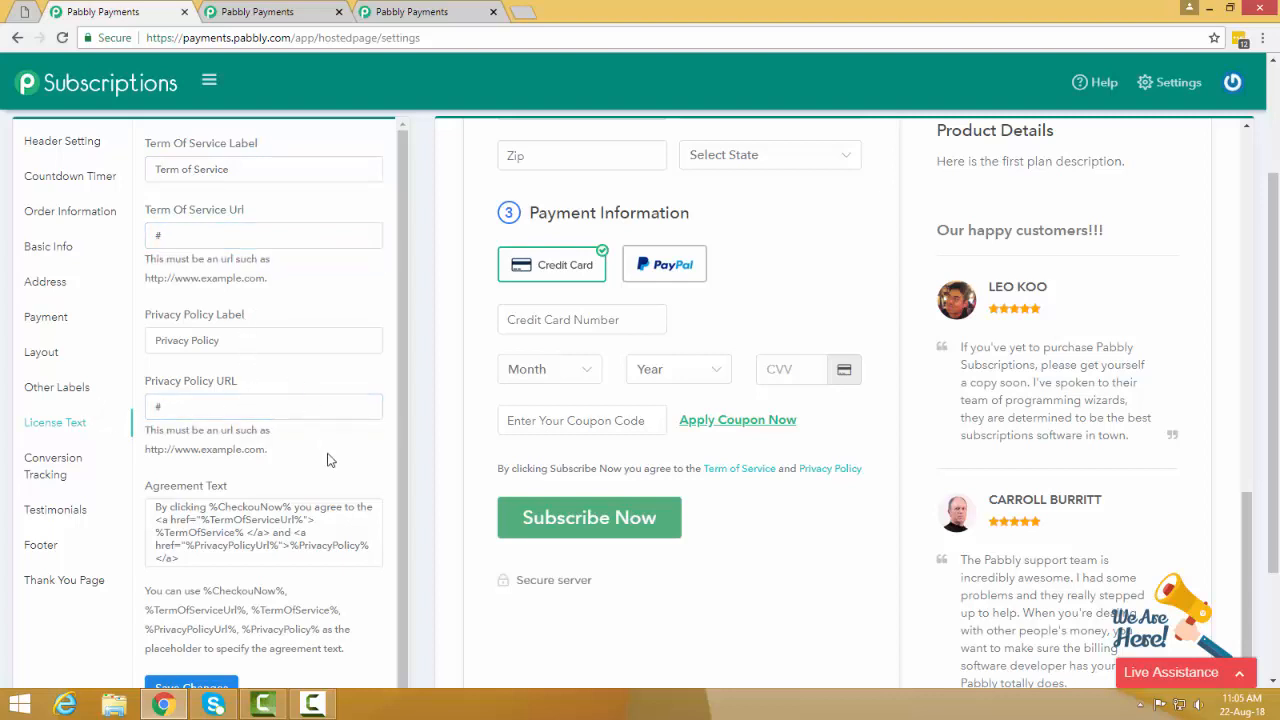
scroll(246, 469, down, 1)
triple_click(214, 540)
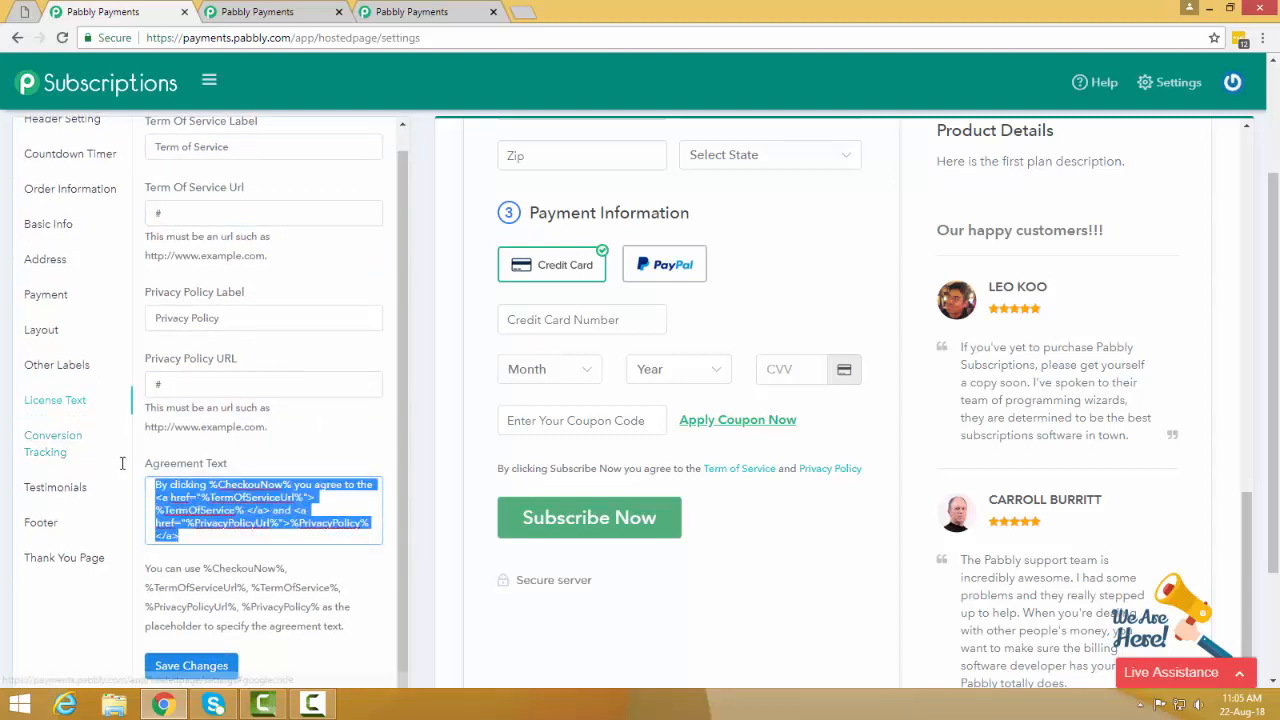
click(313, 585)
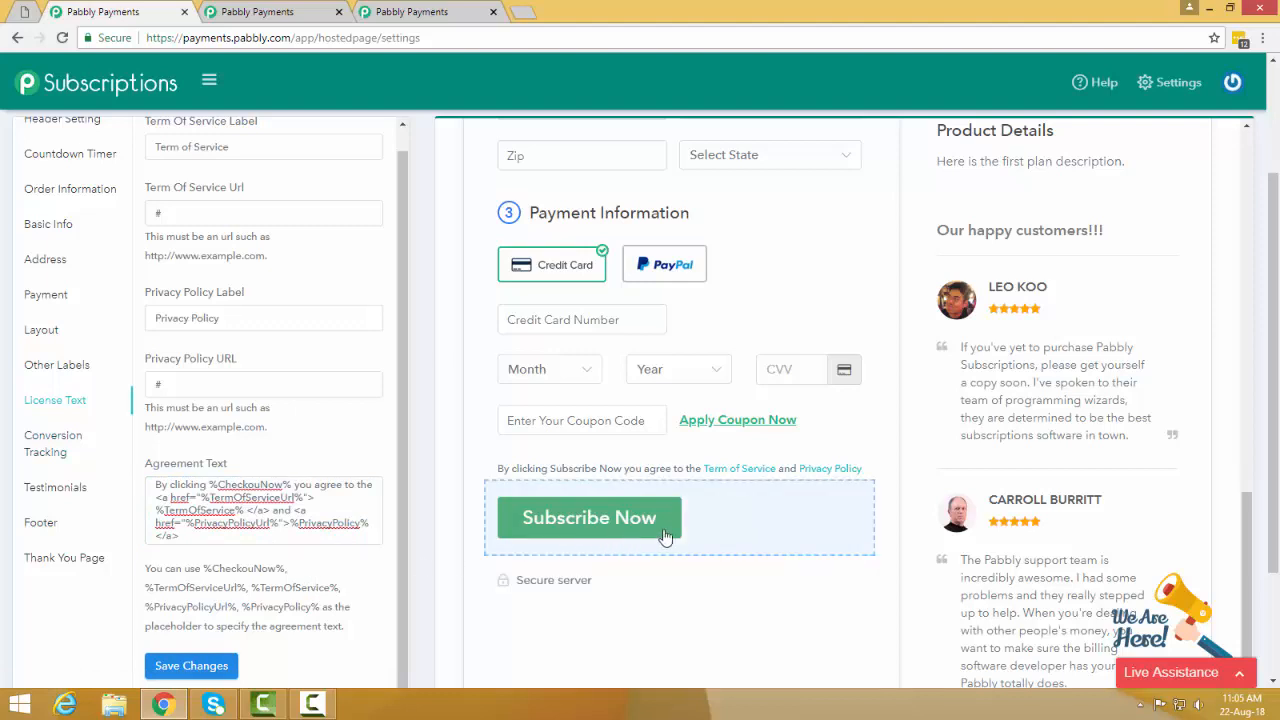
- Try "Checkout Now" as the subscribe button's text, and settle on "Buy Now"
click(778, 532)
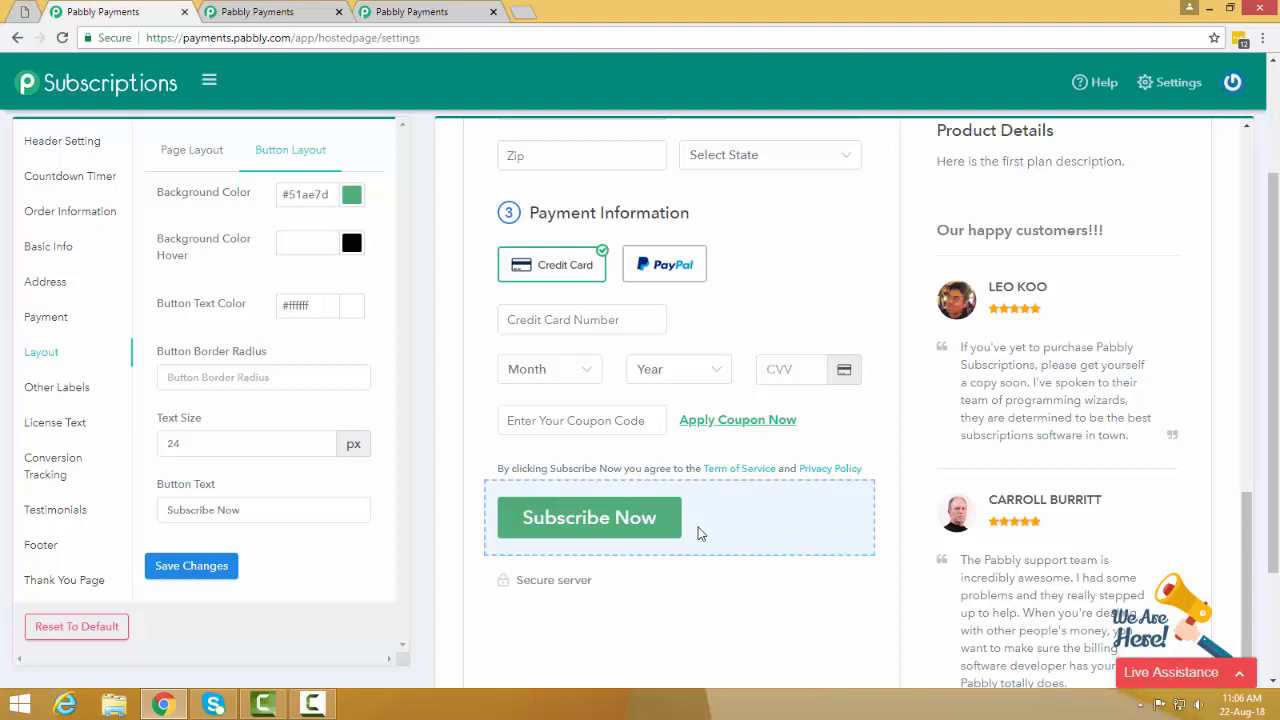
double_click(202, 508)
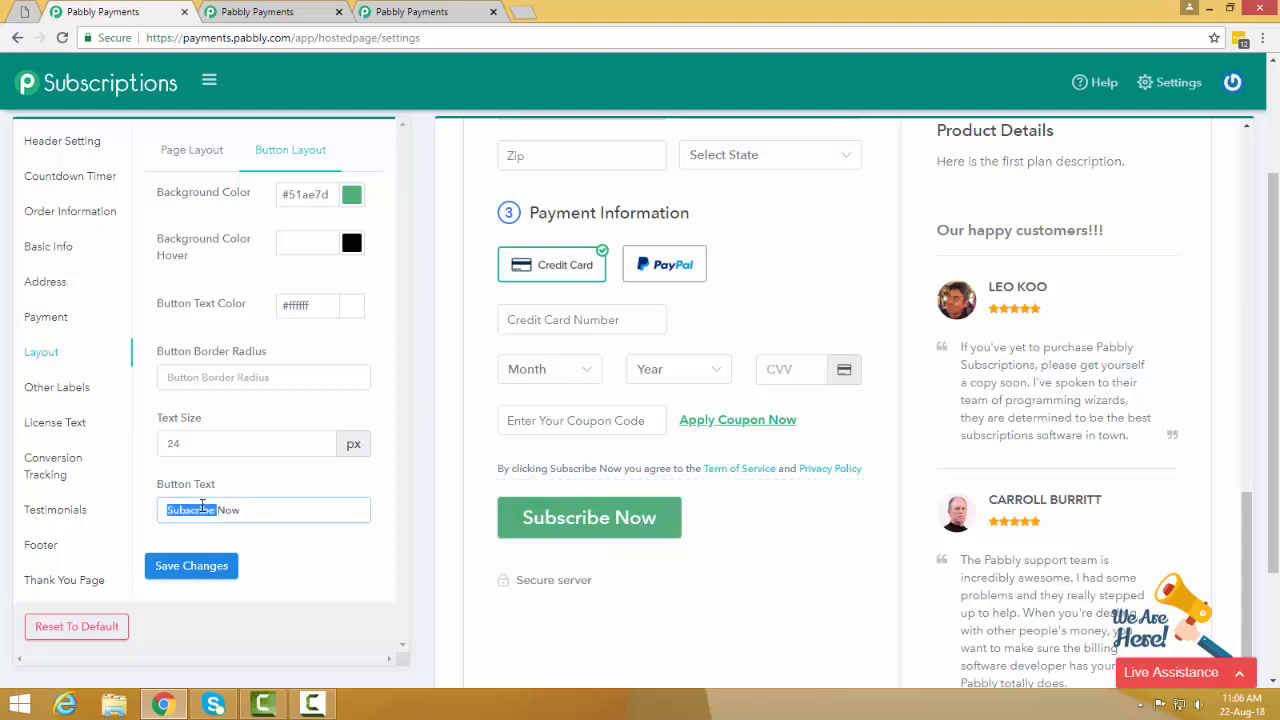
text(Checkout)
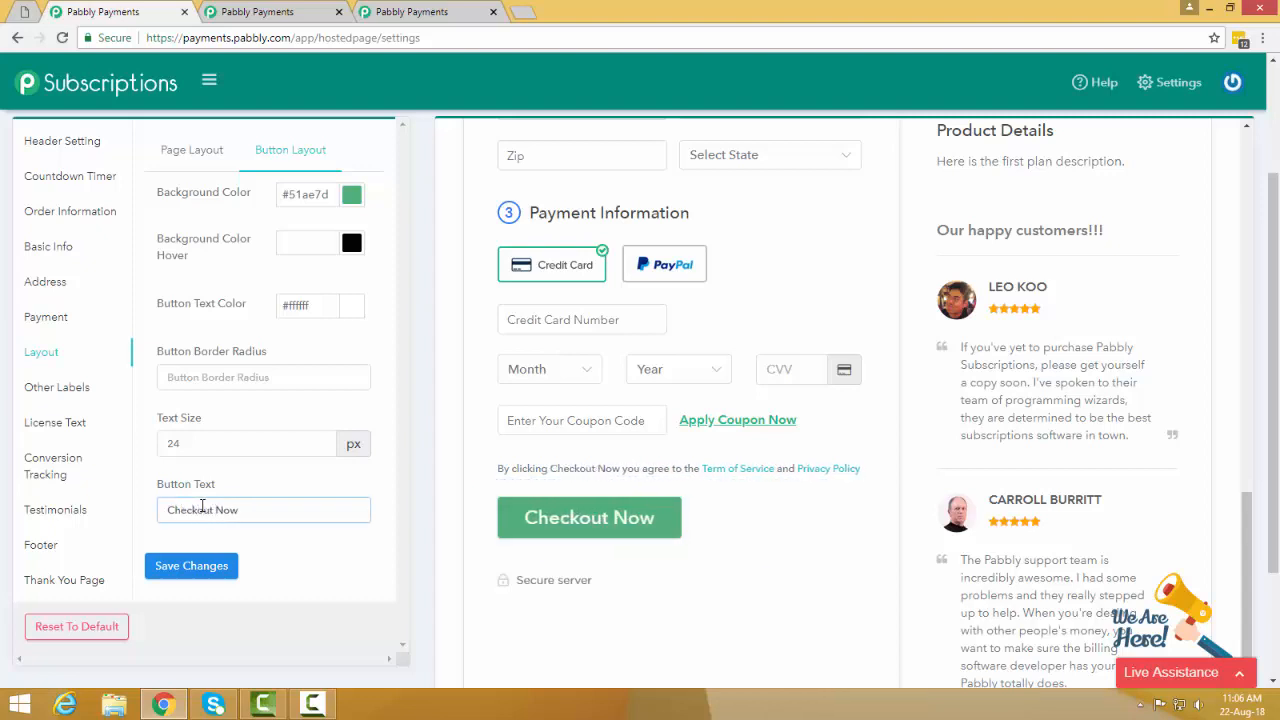
key(ctrl+a)
text(Buy Now)
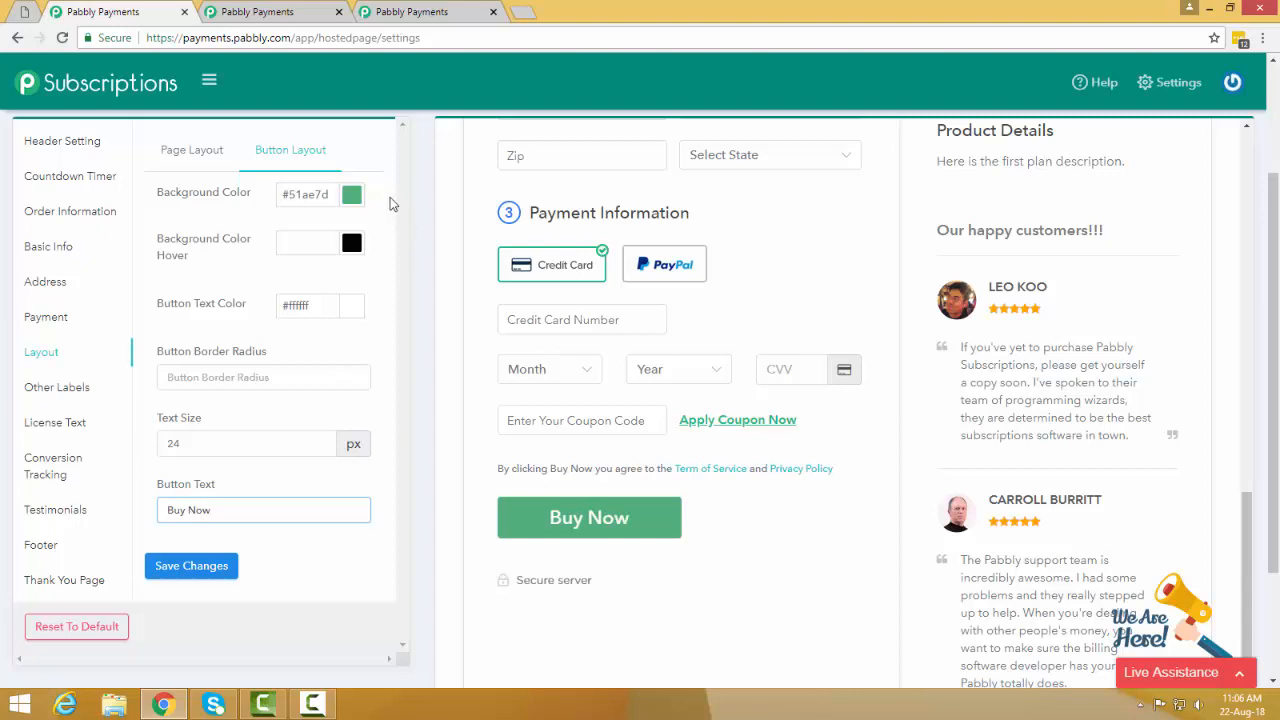
- Try red, yellow and light green backgrounds on the Buy Now button, and set its background color to dark green #417505
click(351, 194)
mouse_move(297, 314)
mouse_down()
mouse_move(362, 312)
mouse_move(367, 259)
mouse_move(343, 326)
mouse_move(386, 274)
mouse_move(372, 280)
mouse_move(275, 224)
mouse_move(213, 267)
mouse_up()
click(290, 350)
click(204, 350)
mouse_move(216, 315)
mouse_down()
mouse_move(343, 233)
mouse_move(293, 223)
mouse_move(306, 249)
mouse_move(362, 240)
mouse_up()
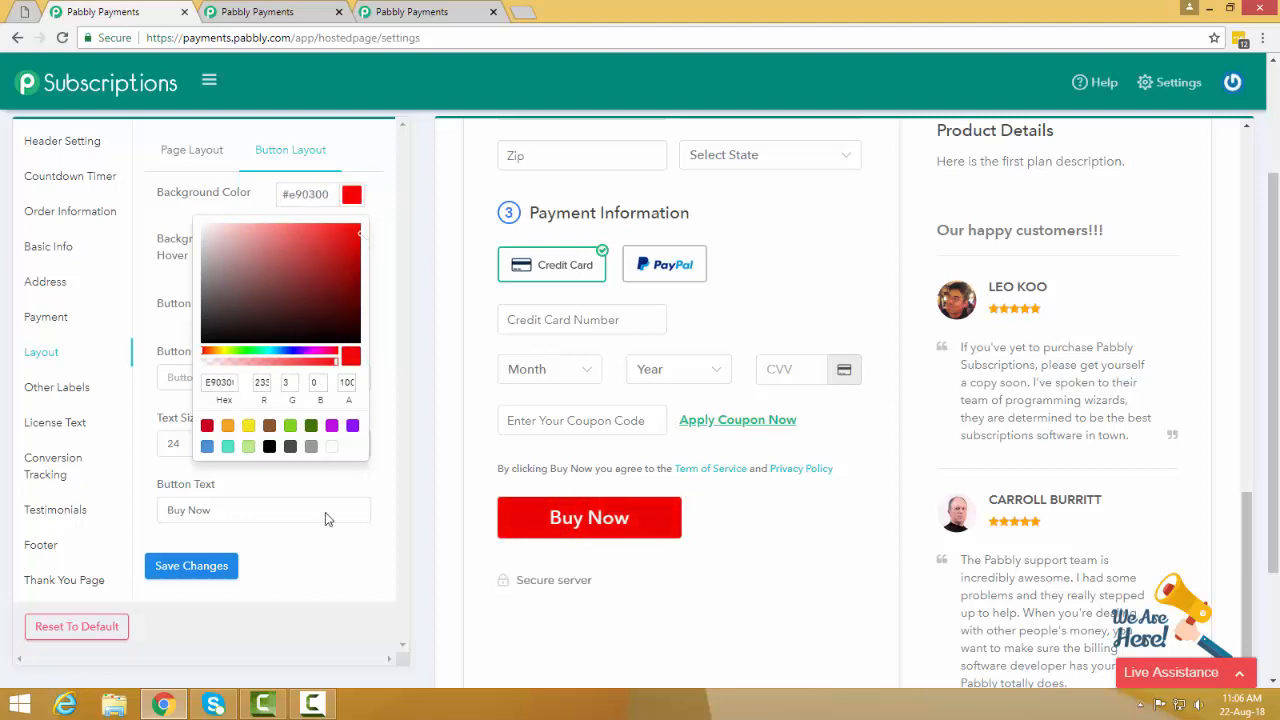
click(228, 425)
click(249, 426)
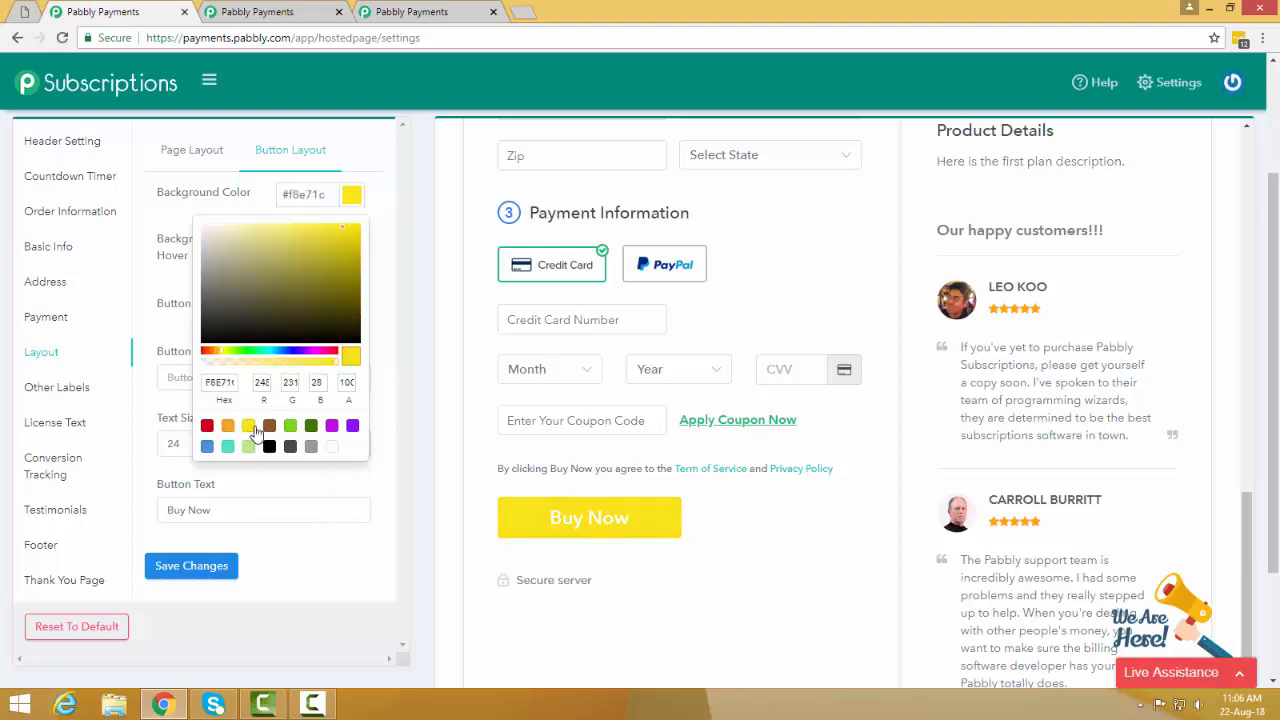
click(269, 426)
click(290, 426)
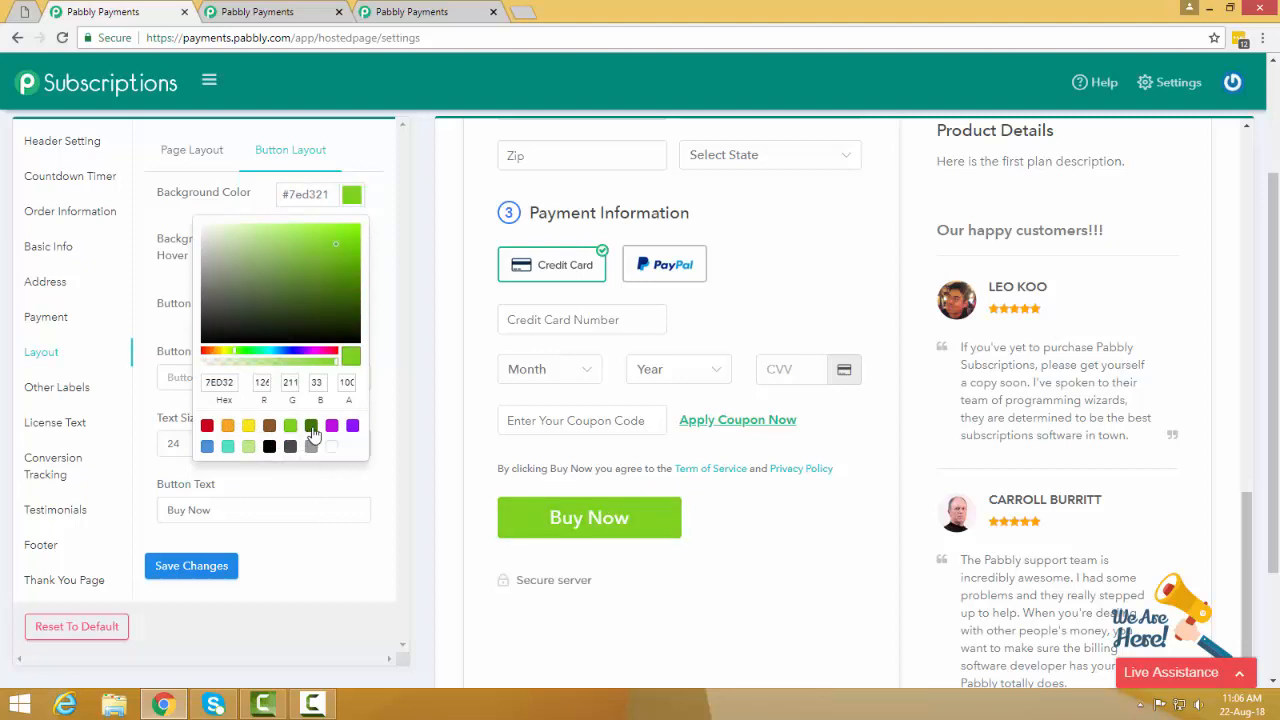
click(311, 427)
click(362, 546)
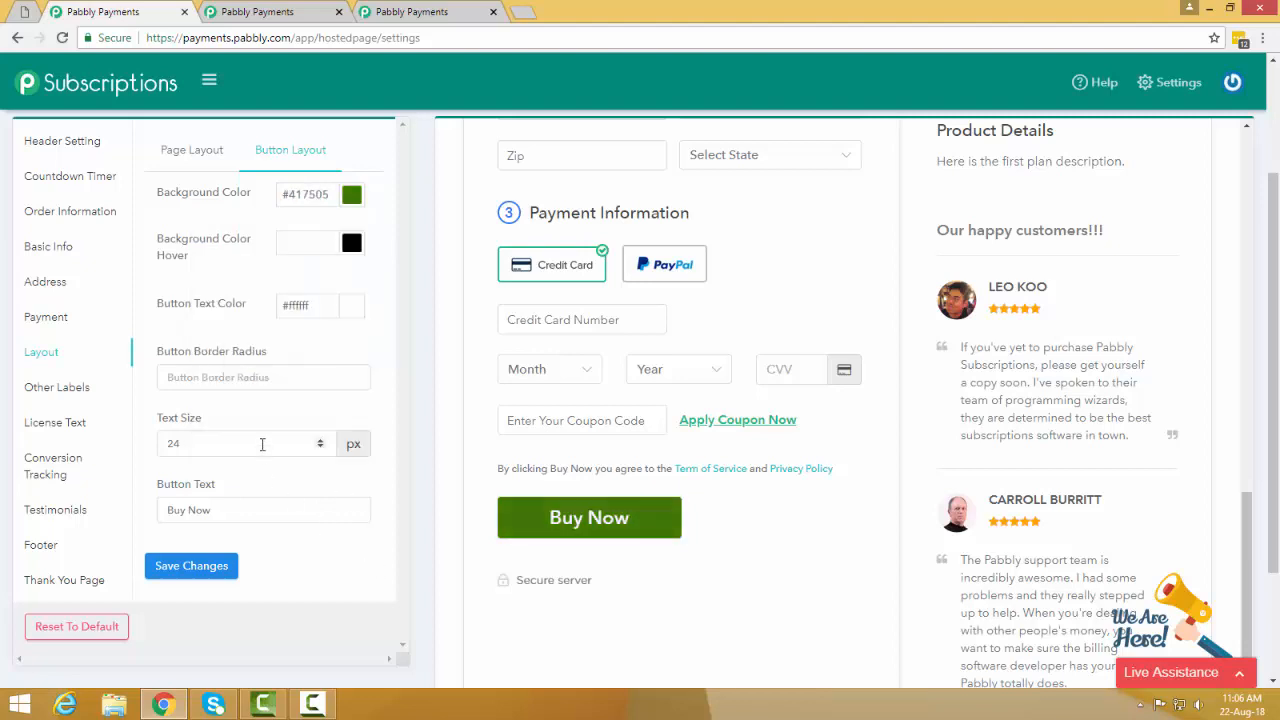
- Set the Buy Now button's border radius to 50 and its text color to white #ffffff
click(244, 377)
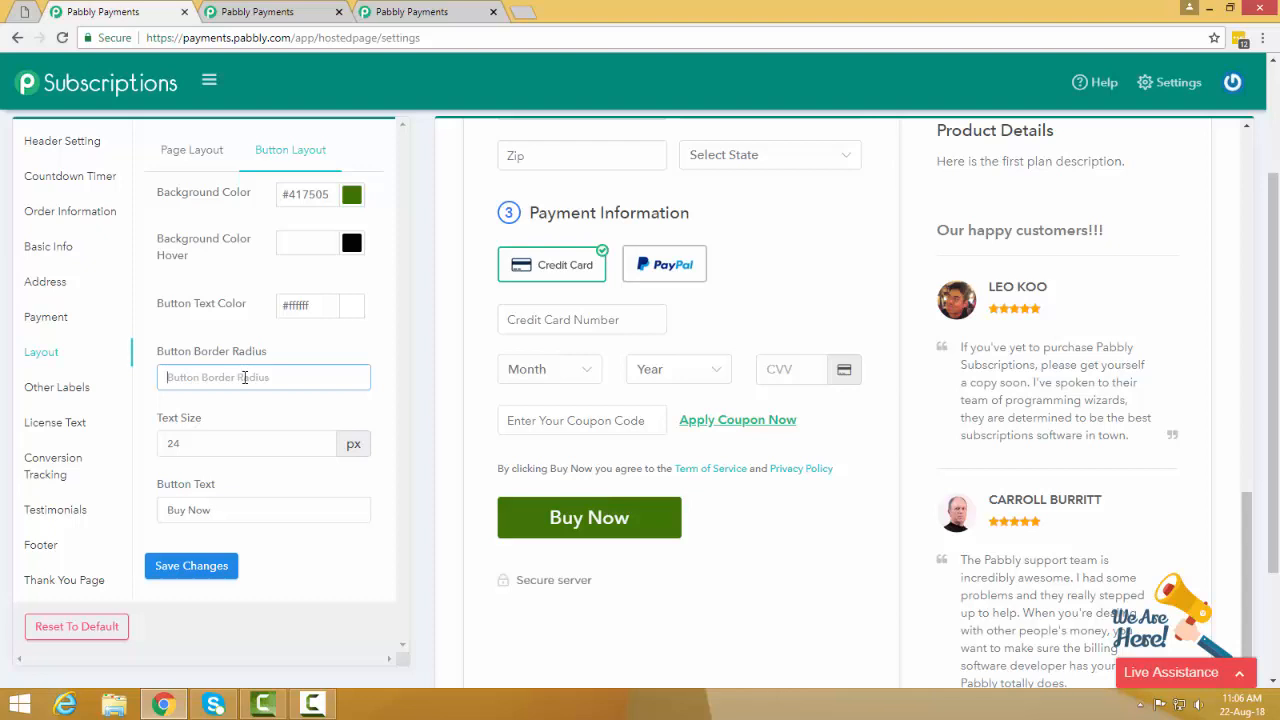
text(50)
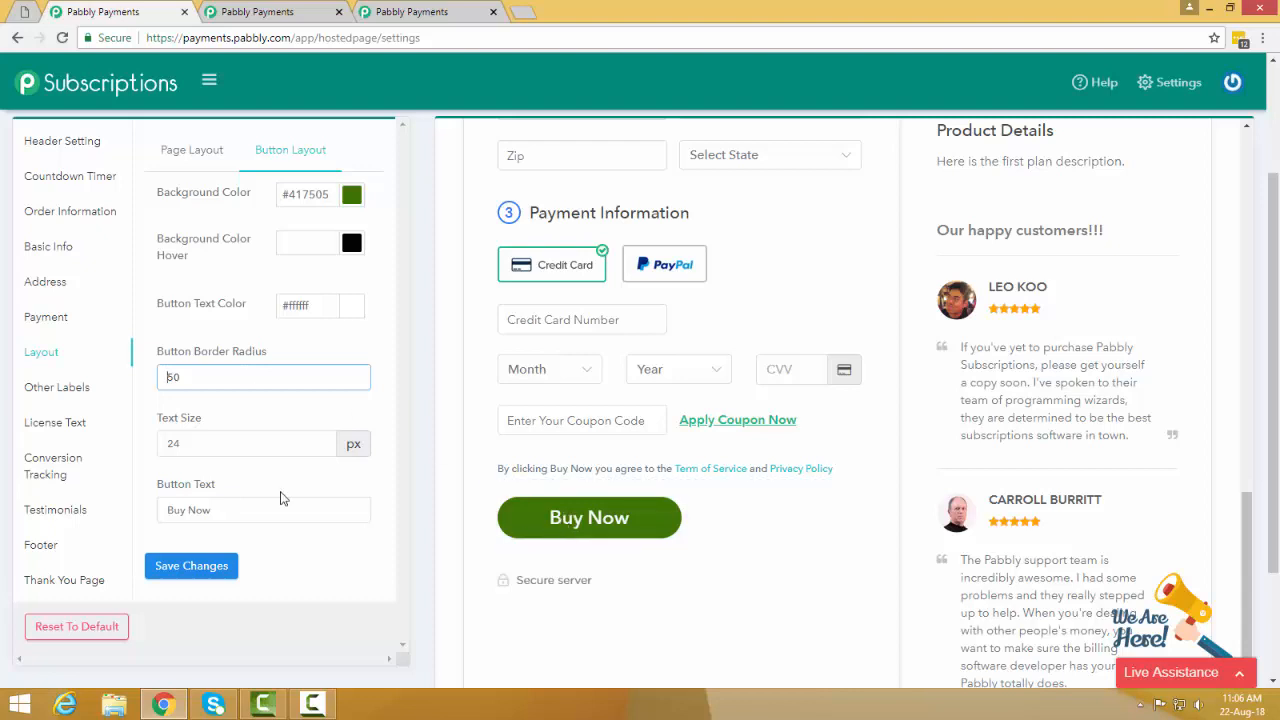
click(352, 306)
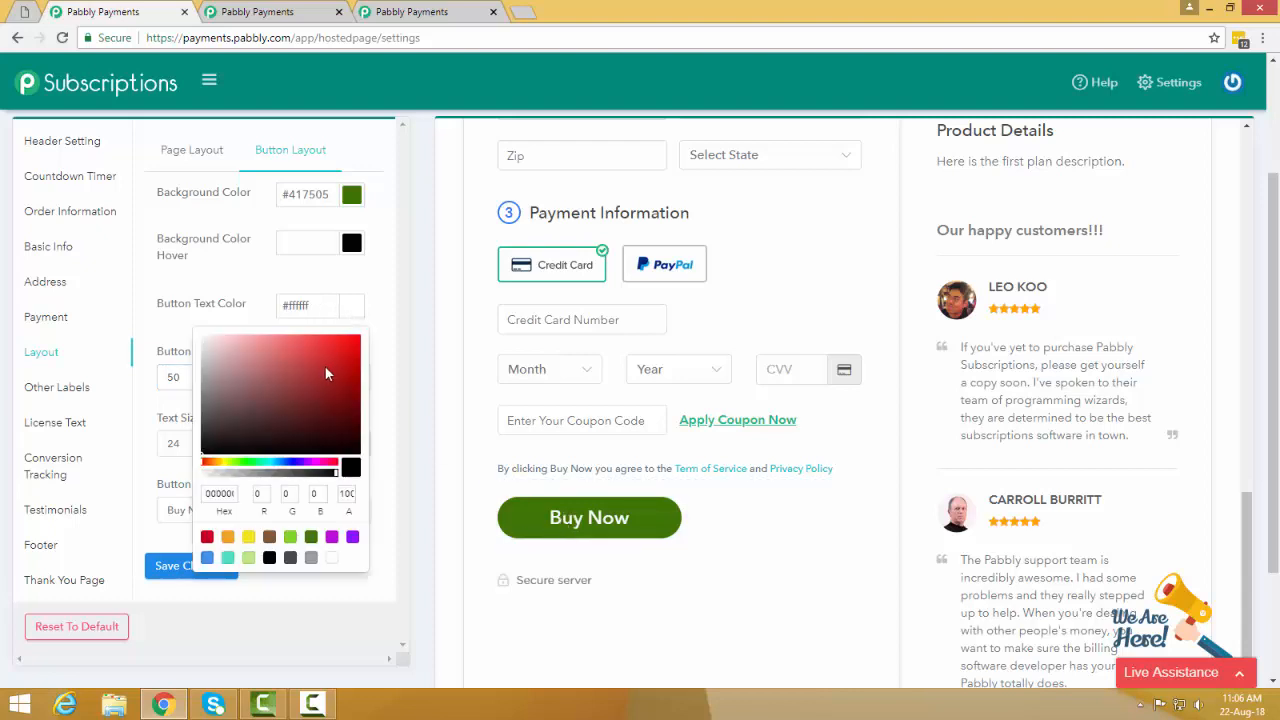
drag(329, 374, 203, 334)
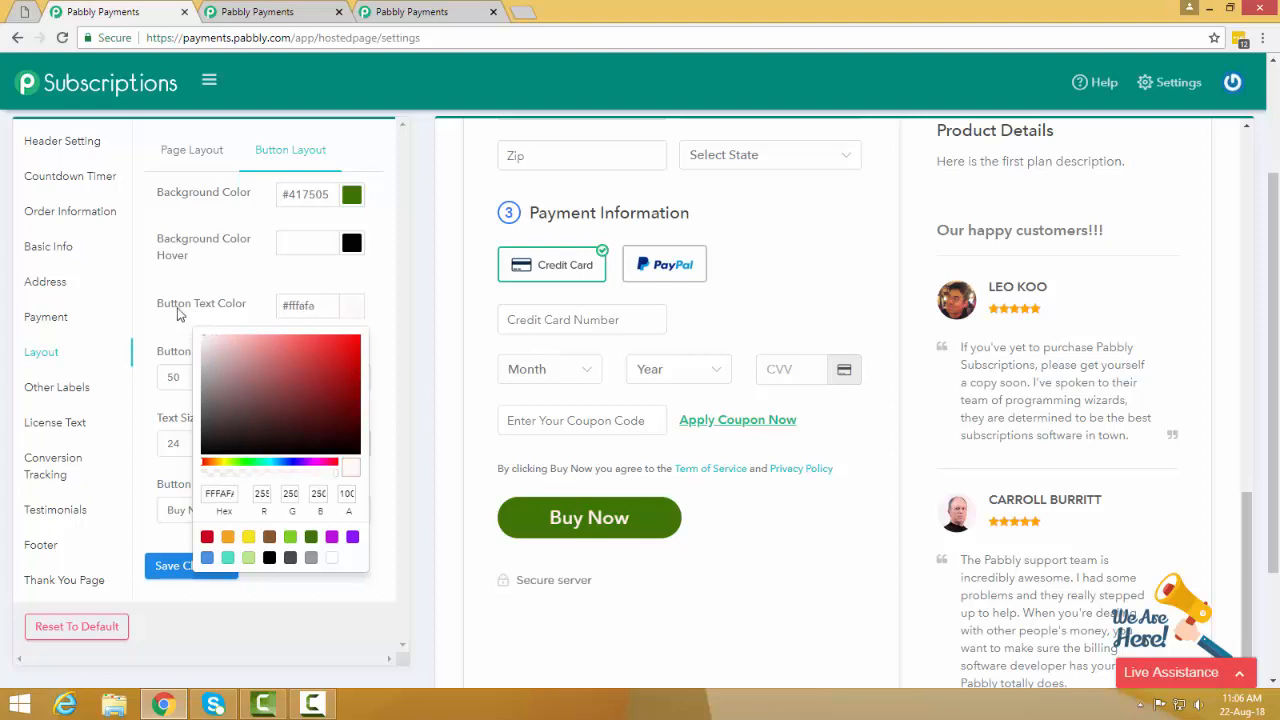
click(240, 278)
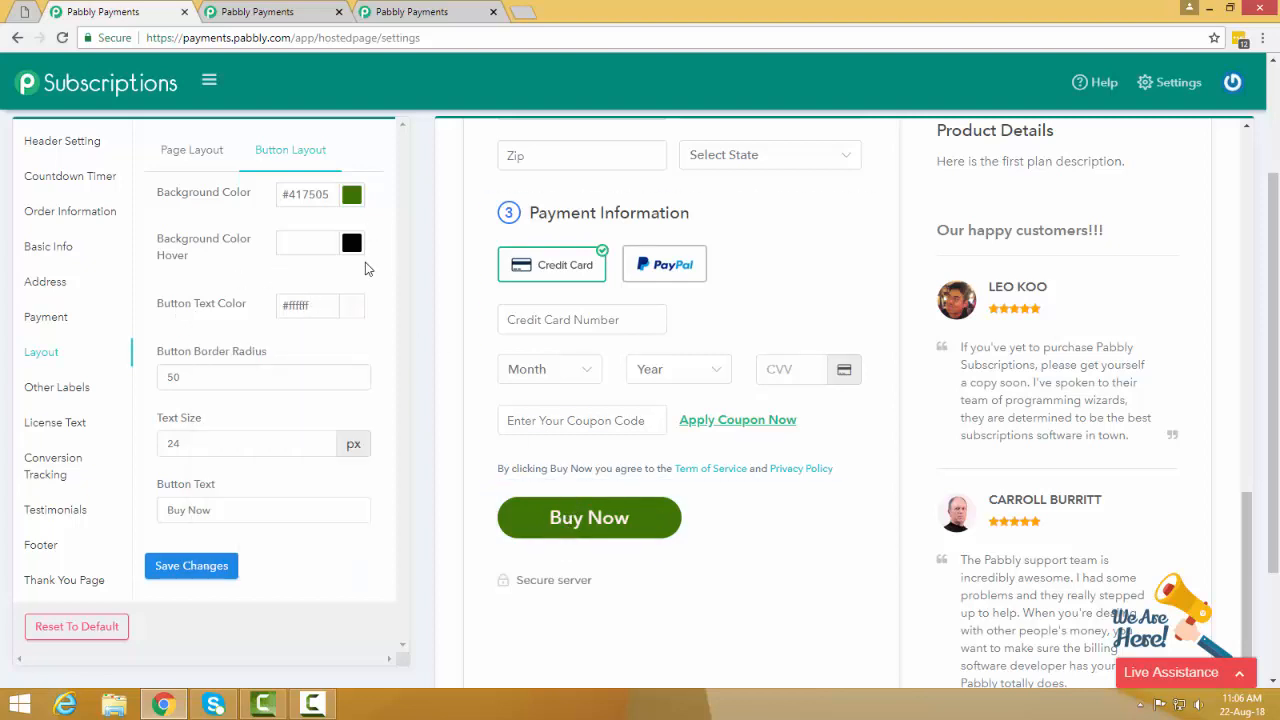
- Set the Buy Now button's hover background color to gray #5e5e5e
click(352, 244)
click(295, 359)
mouse_move(265, 337)
mouse_down()
mouse_move(216, 300)
mouse_move(228, 274)
mouse_move(300, 300)
mouse_move(281, 329)
mouse_up()
click(200, 347)
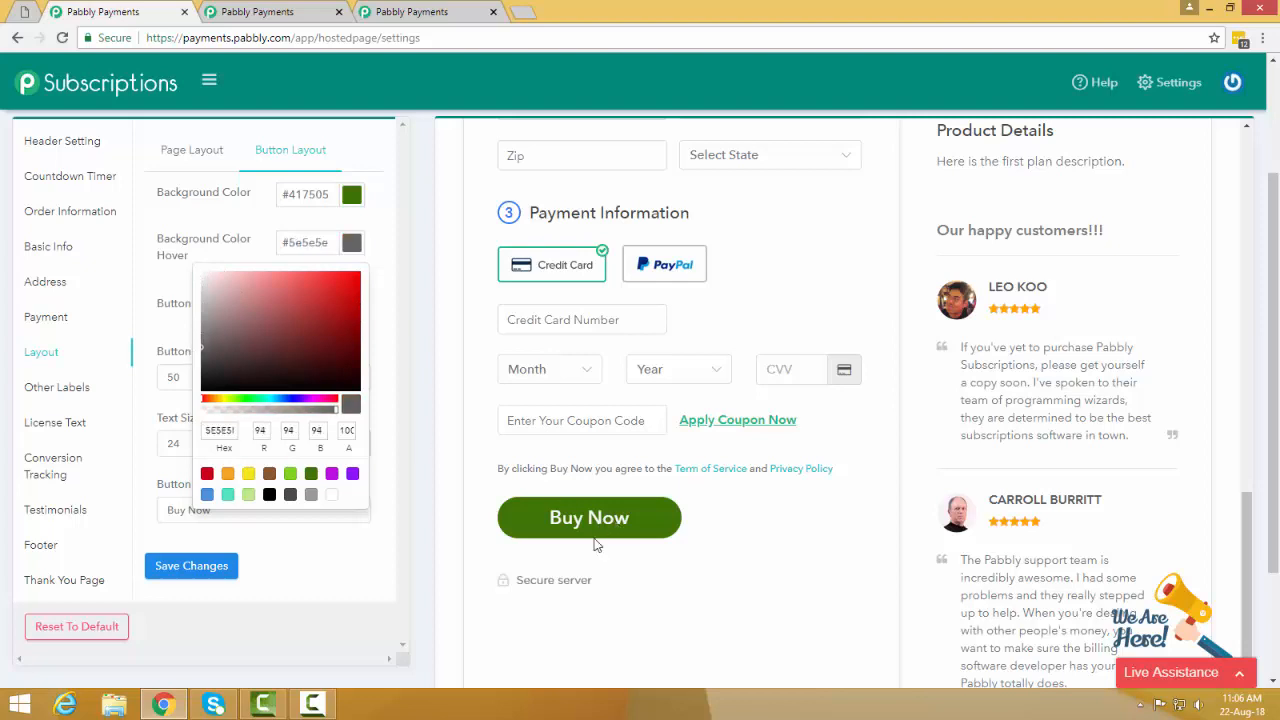
click(349, 258)
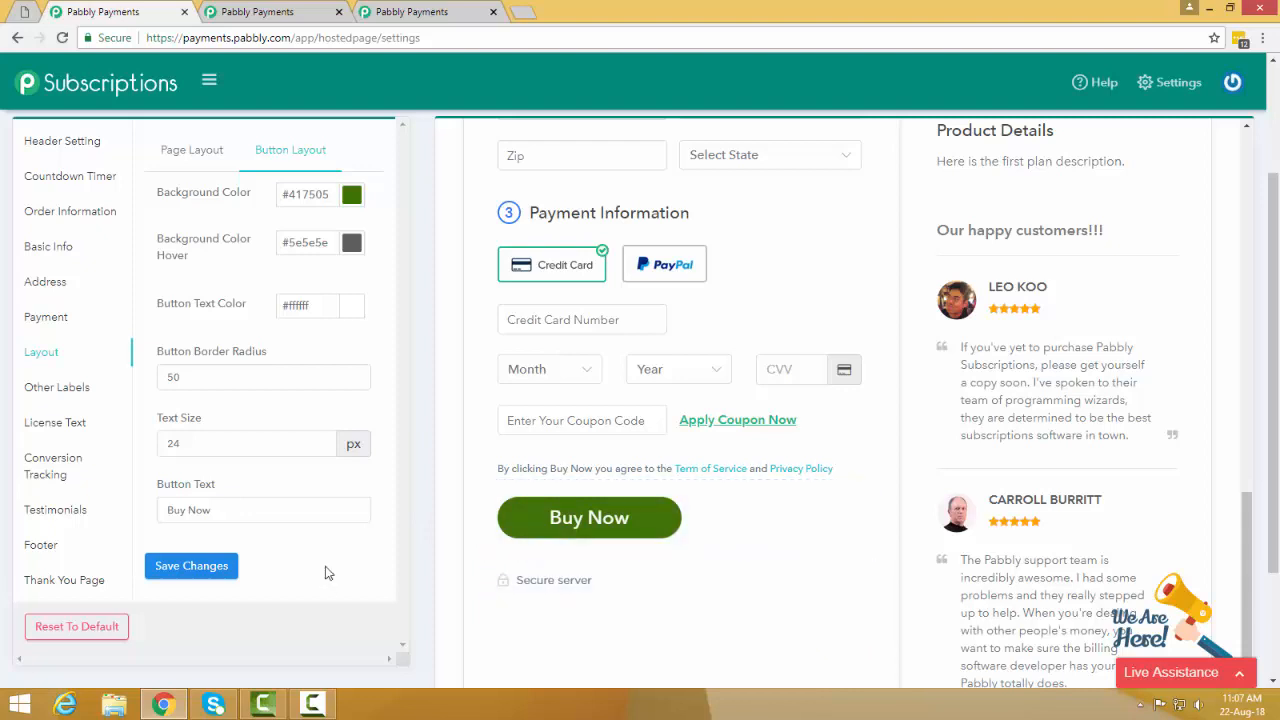
- View the checkout page's success and trial messages in the other label settings, and return to the button layout settings
click(82, 392)
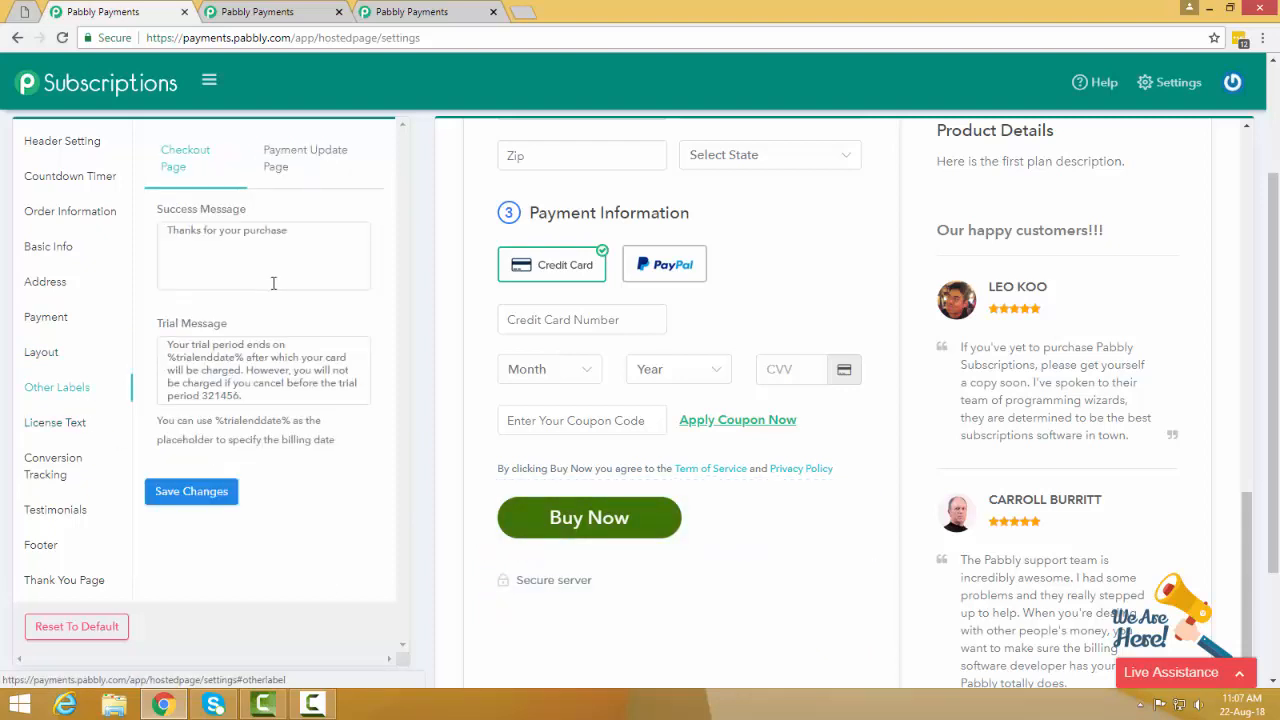
scroll(275, 278, up, 2)
scroll(307, 376, down, 2)
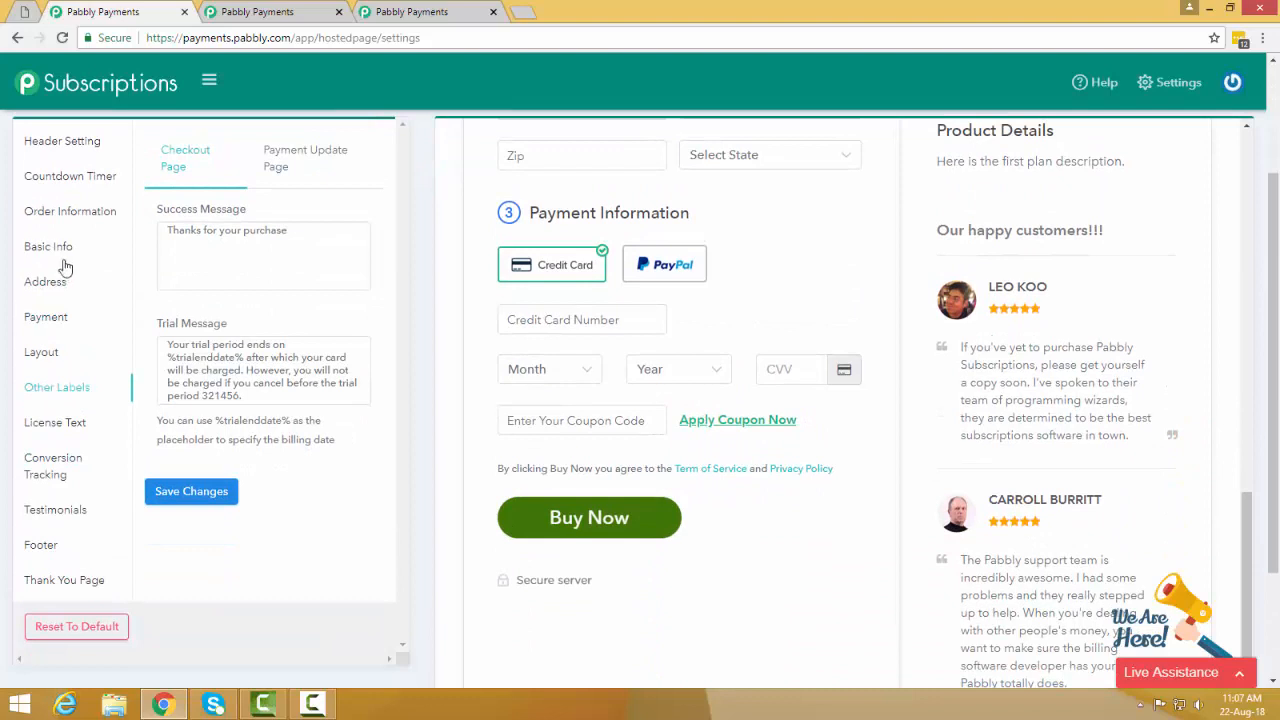
click(62, 354)
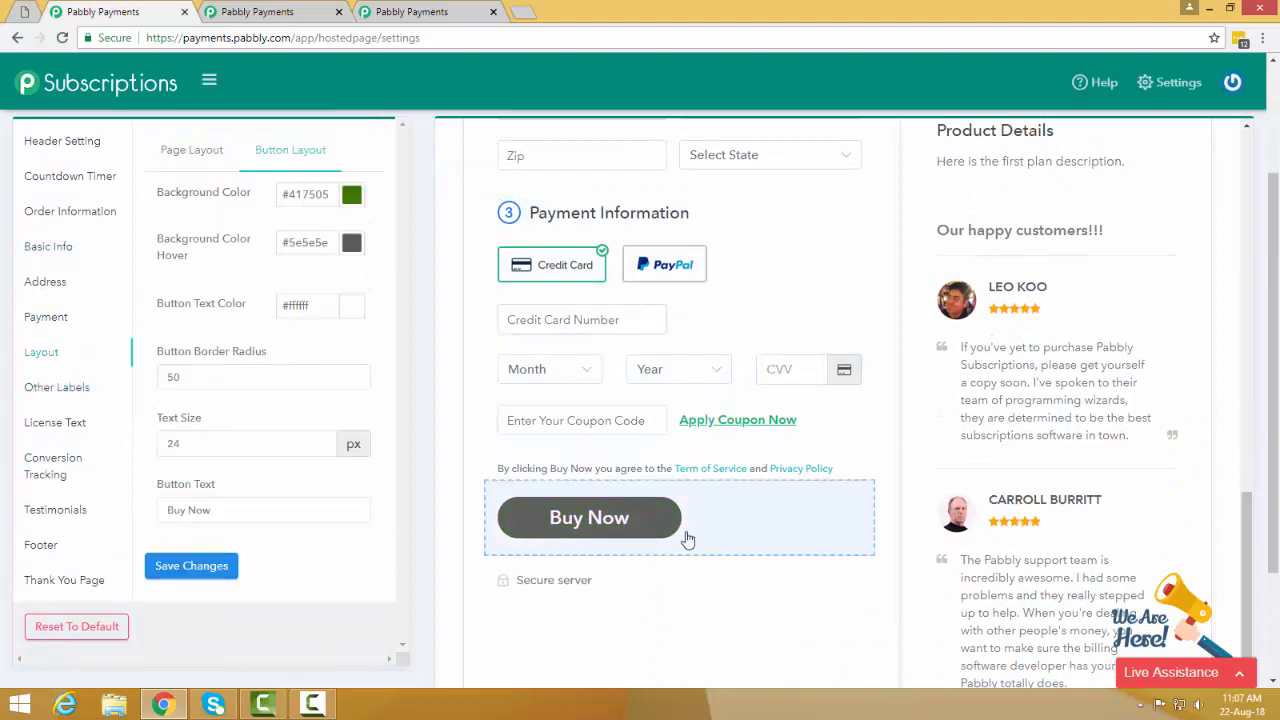
- Set the footer description to "By Purchasing, you agree to our terms and condition. We offer a 30 days money back guarantee."
click(605, 585)
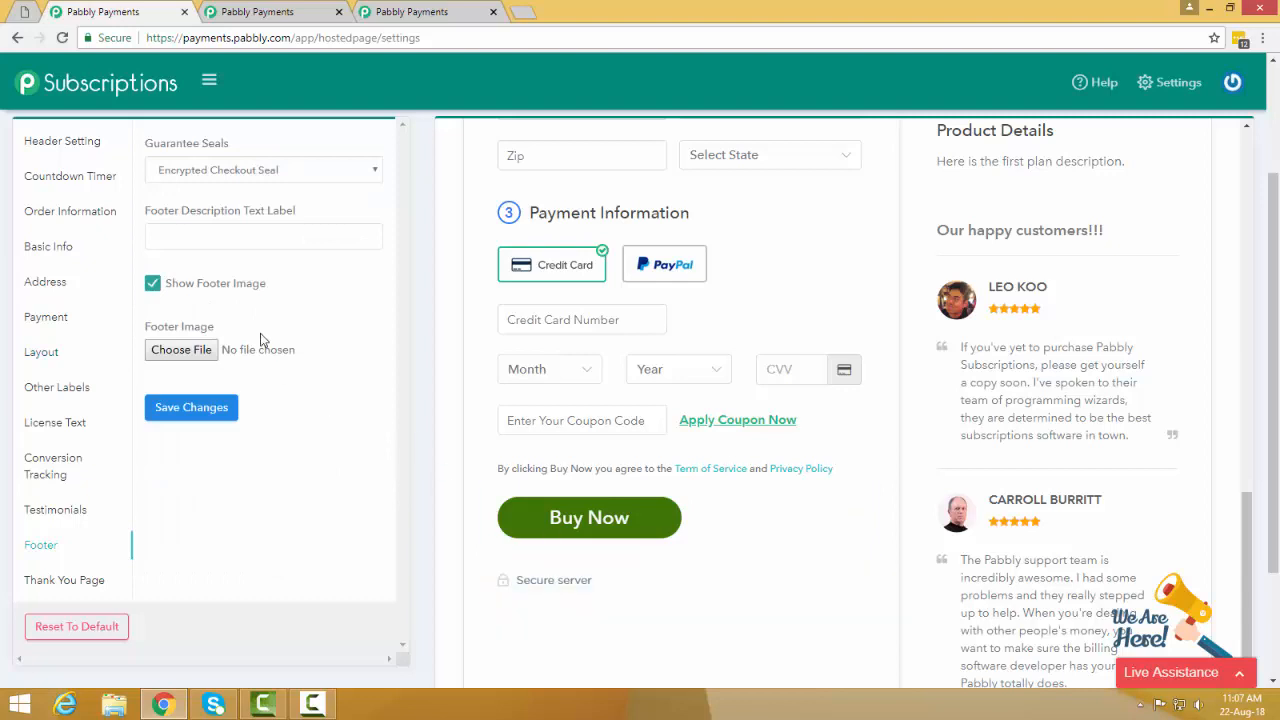
click(153, 284)
click(153, 284)
click(228, 231)
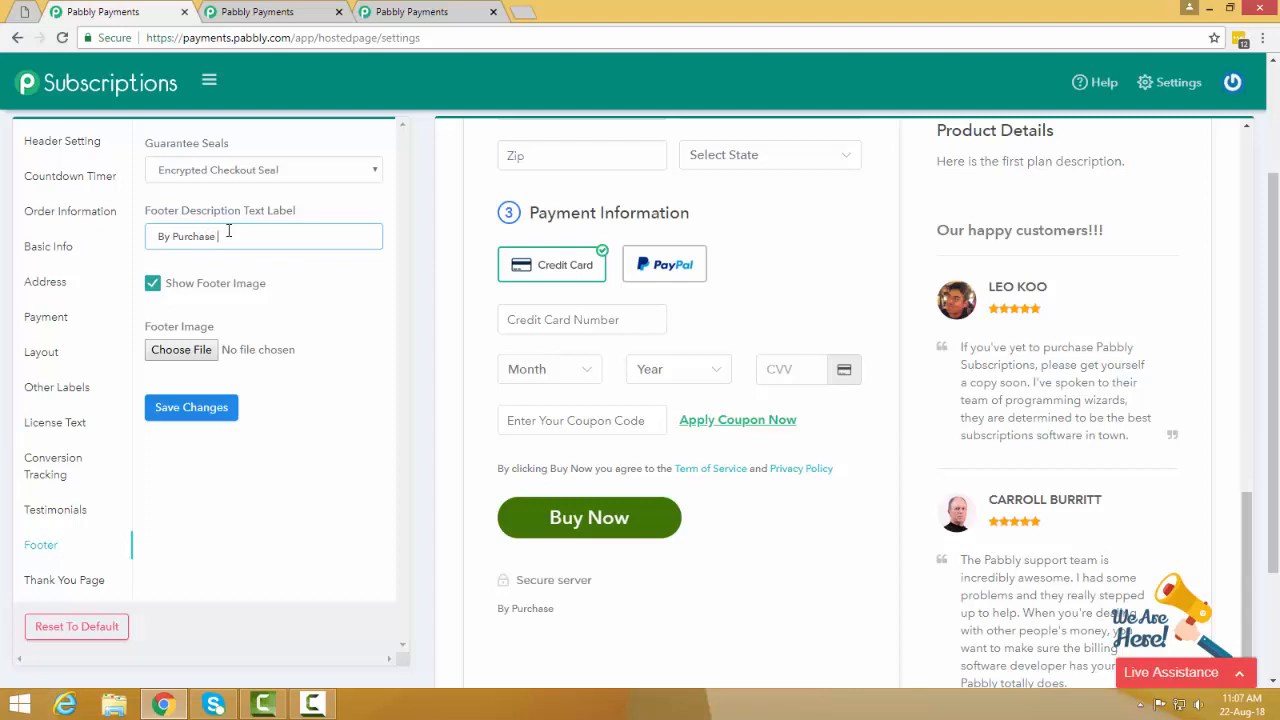
text(By Purchasing, you agree to our terms and condi)
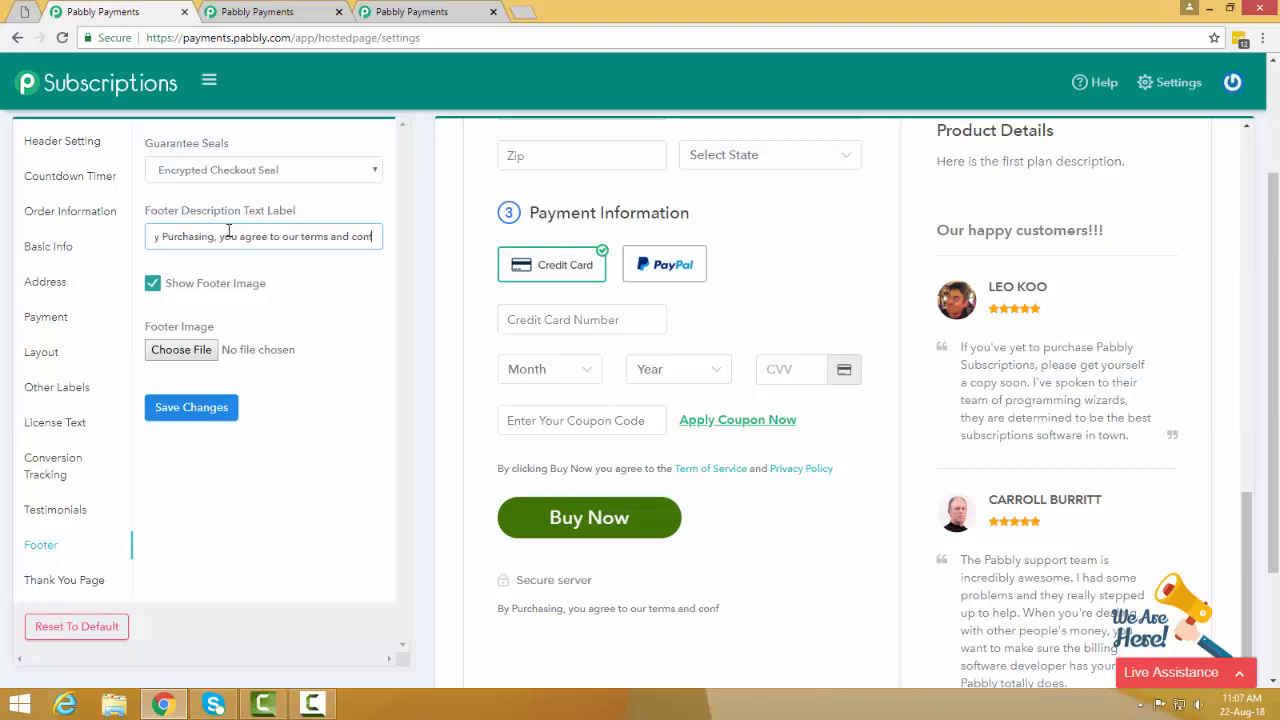
text(tion. We)
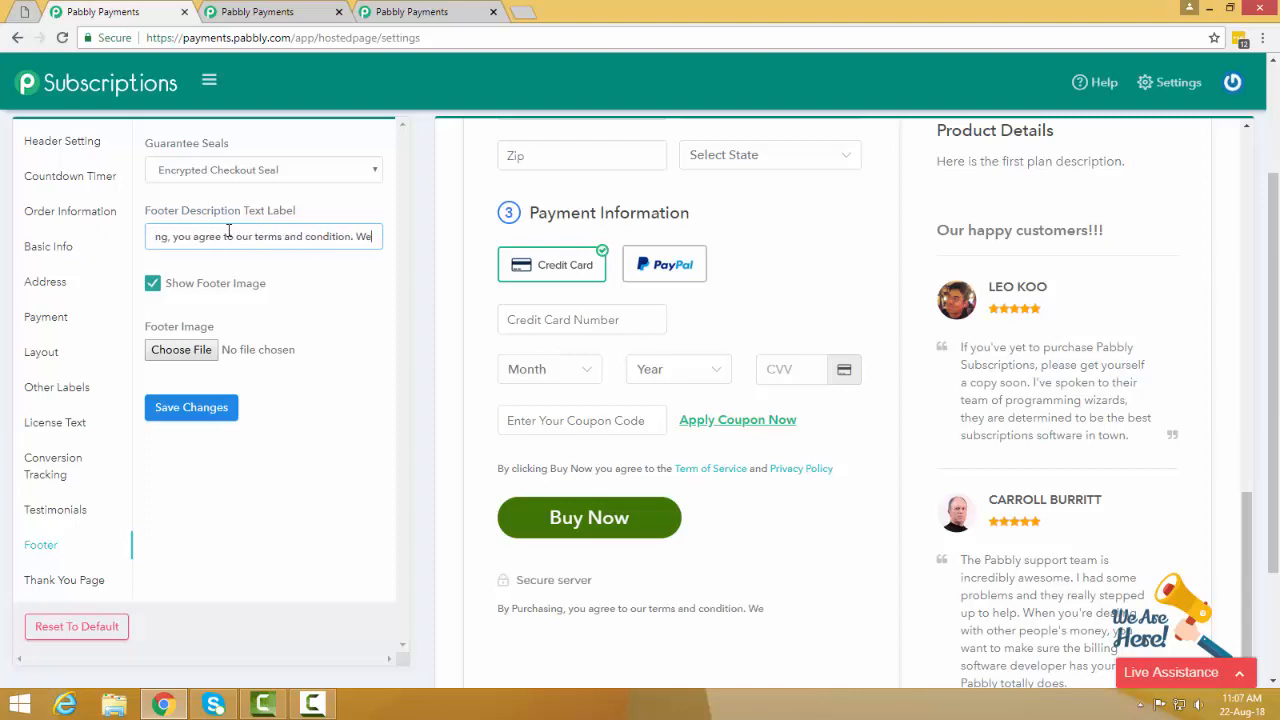
text( offer a 30 d)
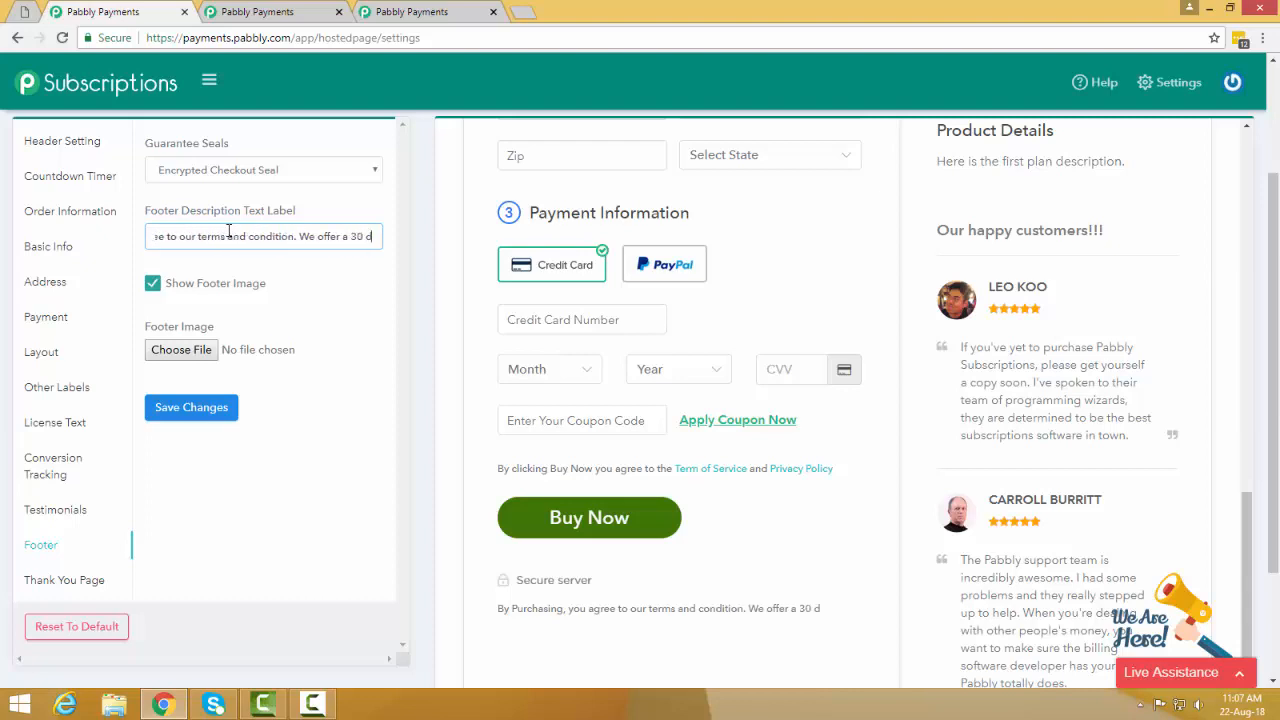
text(ays mo)
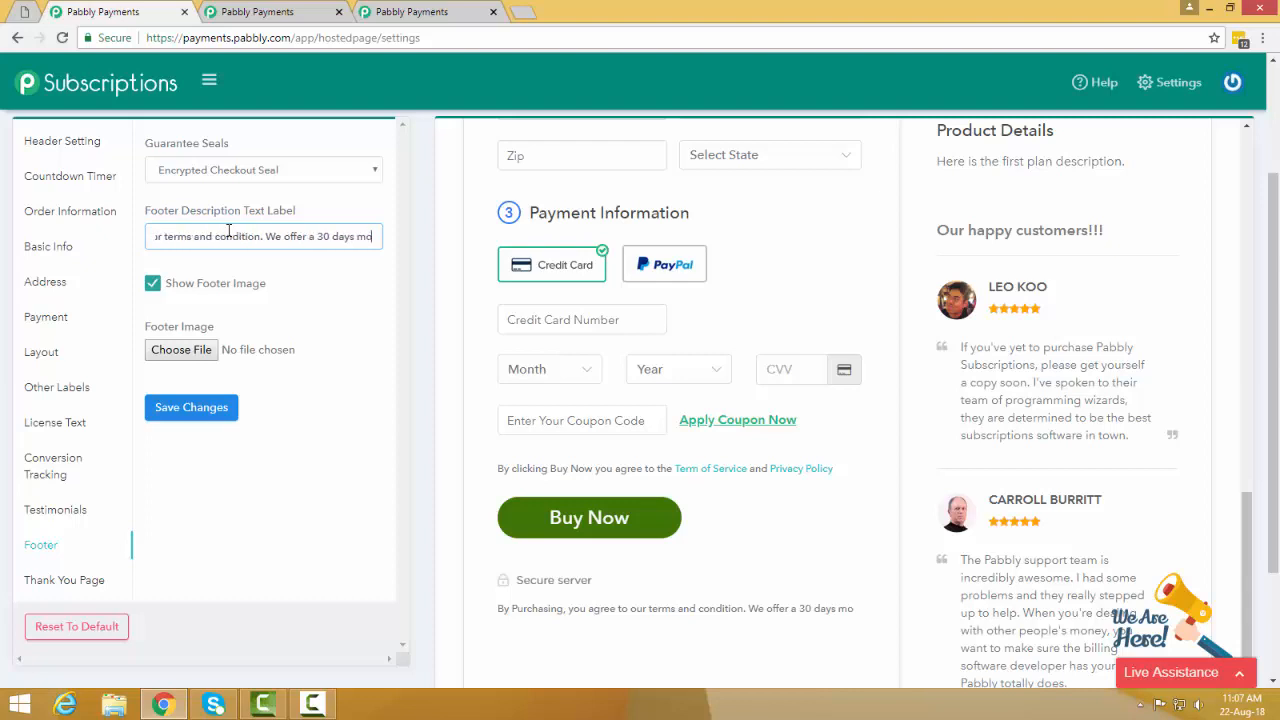
text(ney back guarantee.)
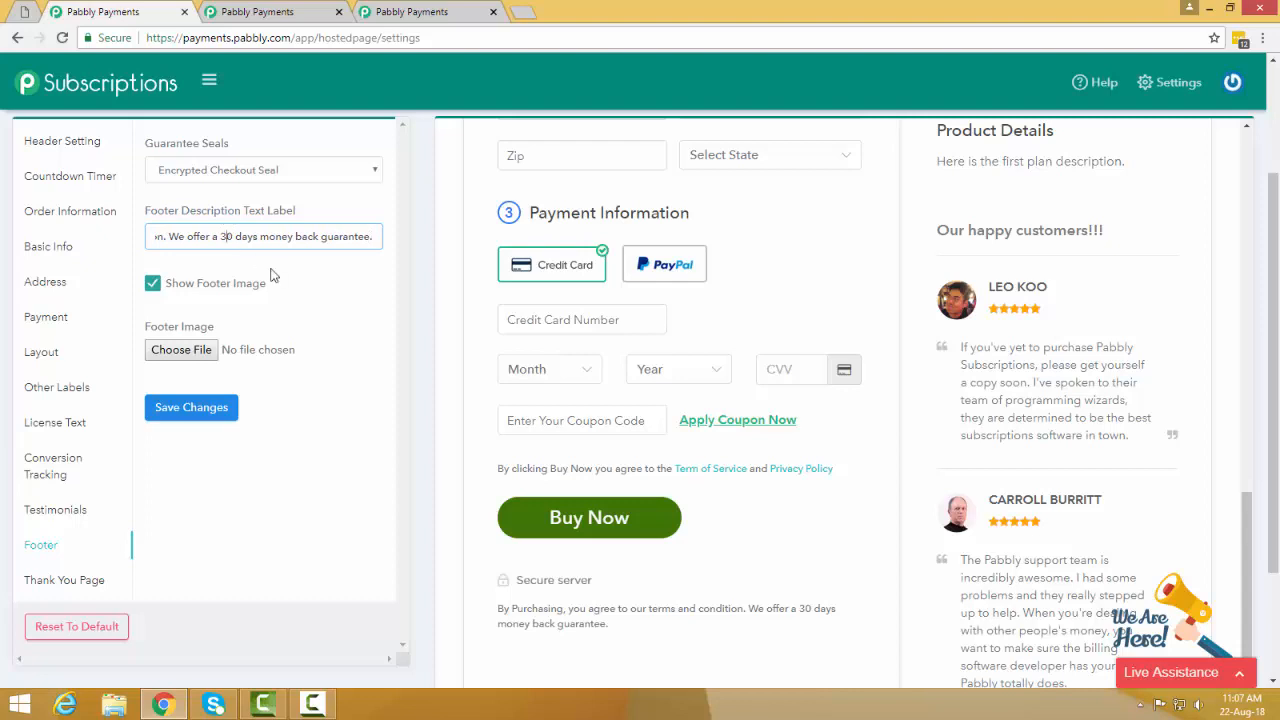
click(320, 301)
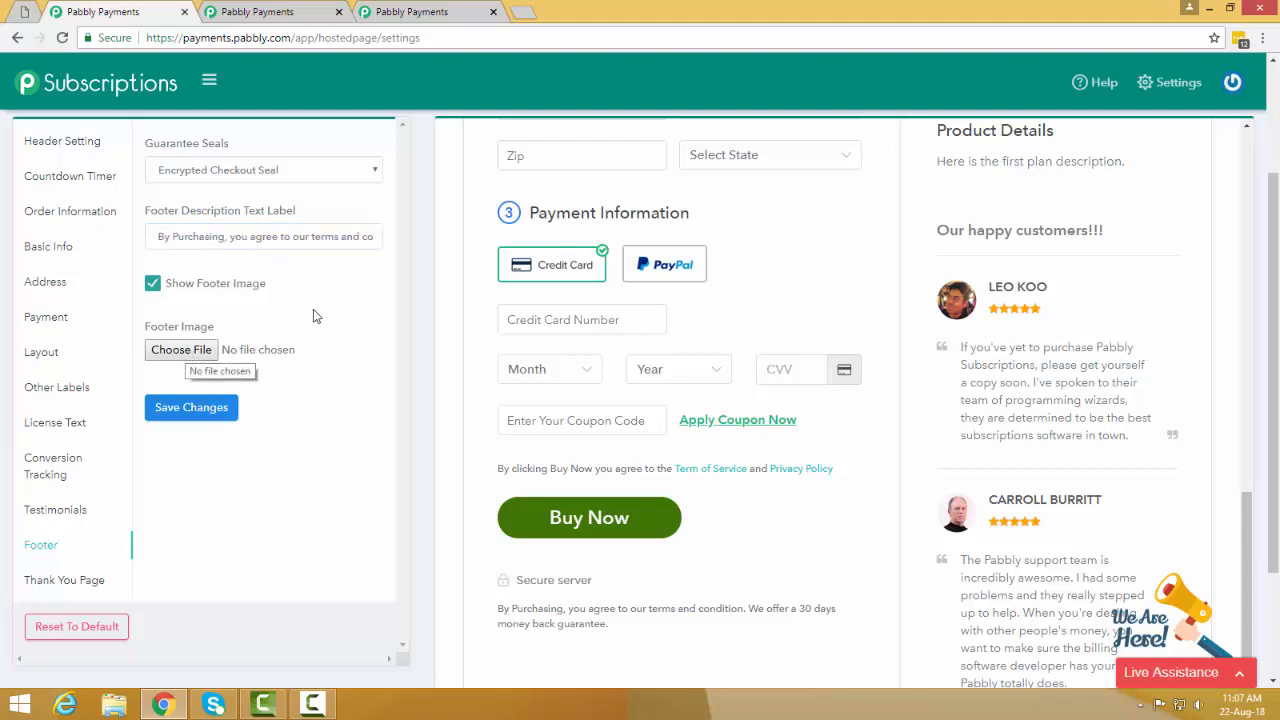
- Try the 100% Satisfaction, Money Back and Encrypted Checkout guarantee seals, and set the footer seal to Shop With Confidence
click(256, 172)
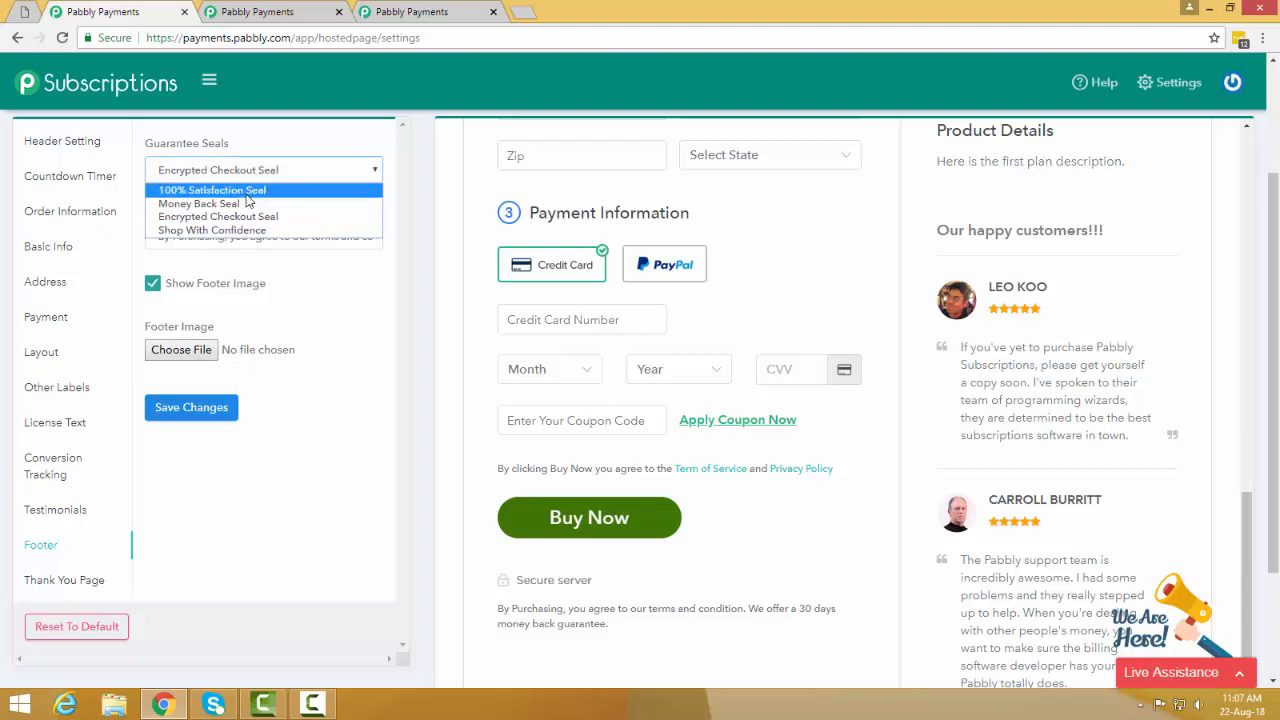
click(246, 191)
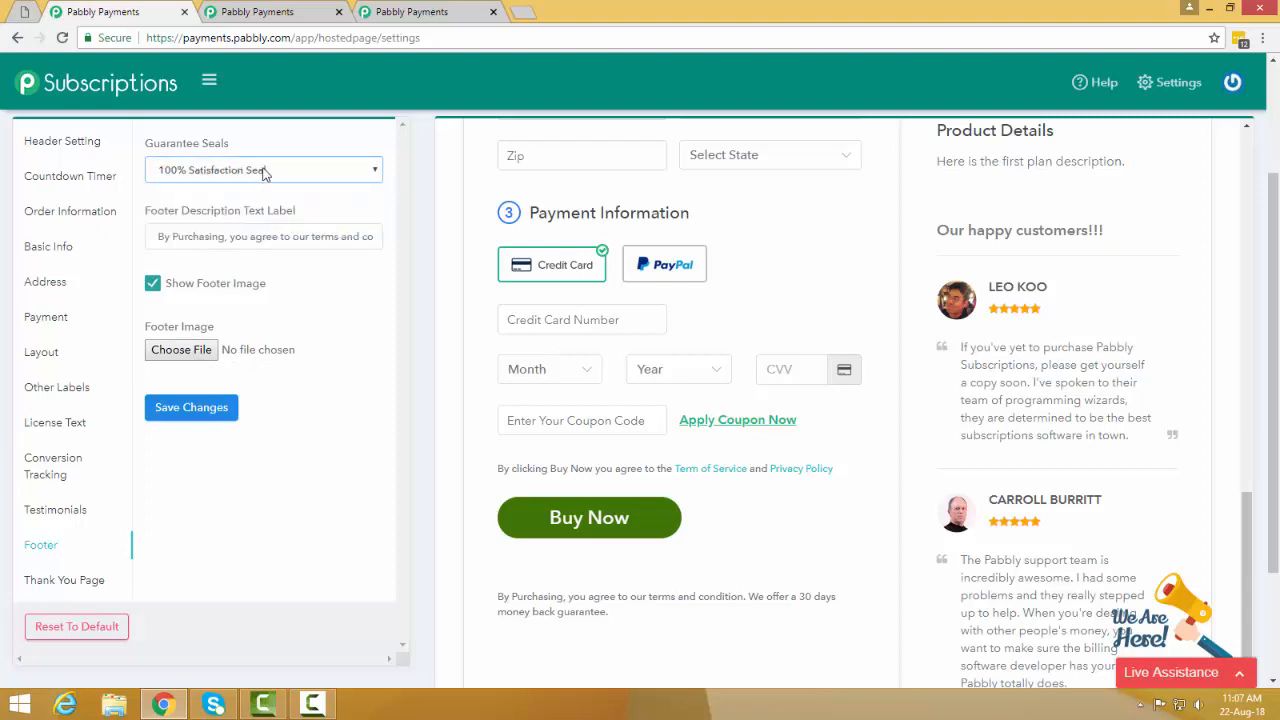
click(264, 172)
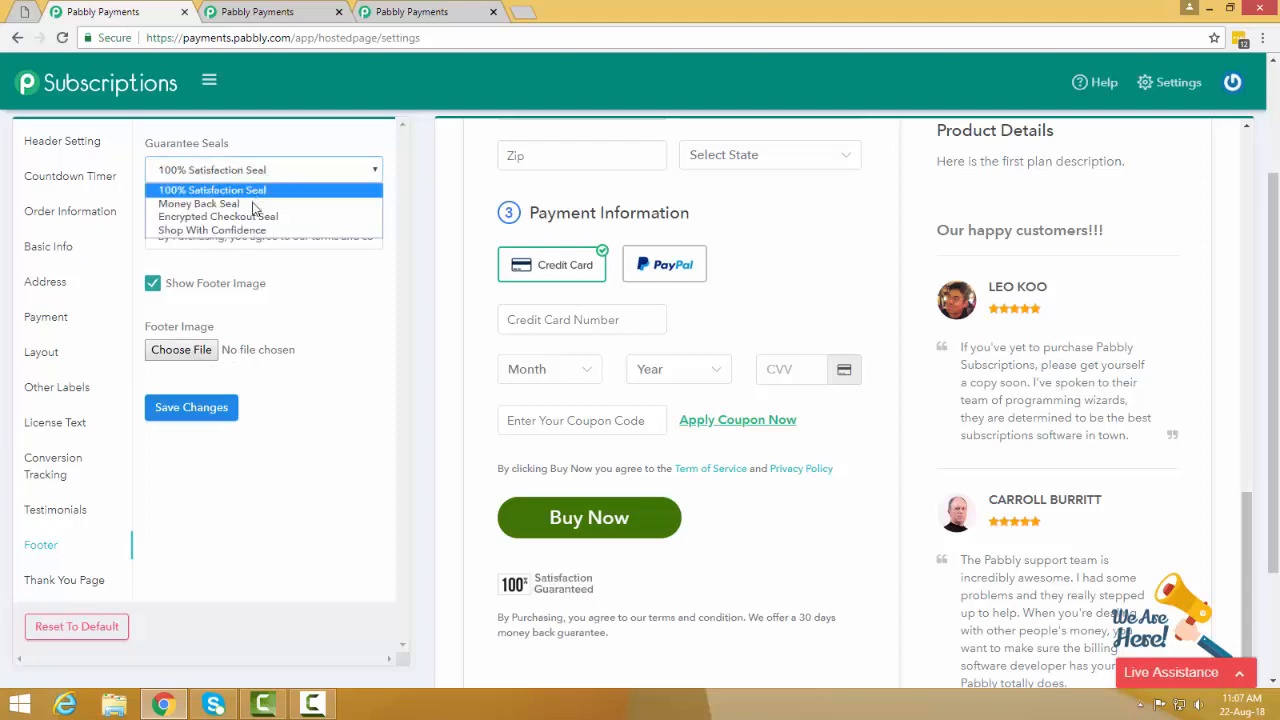
click(255, 203)
click(260, 172)
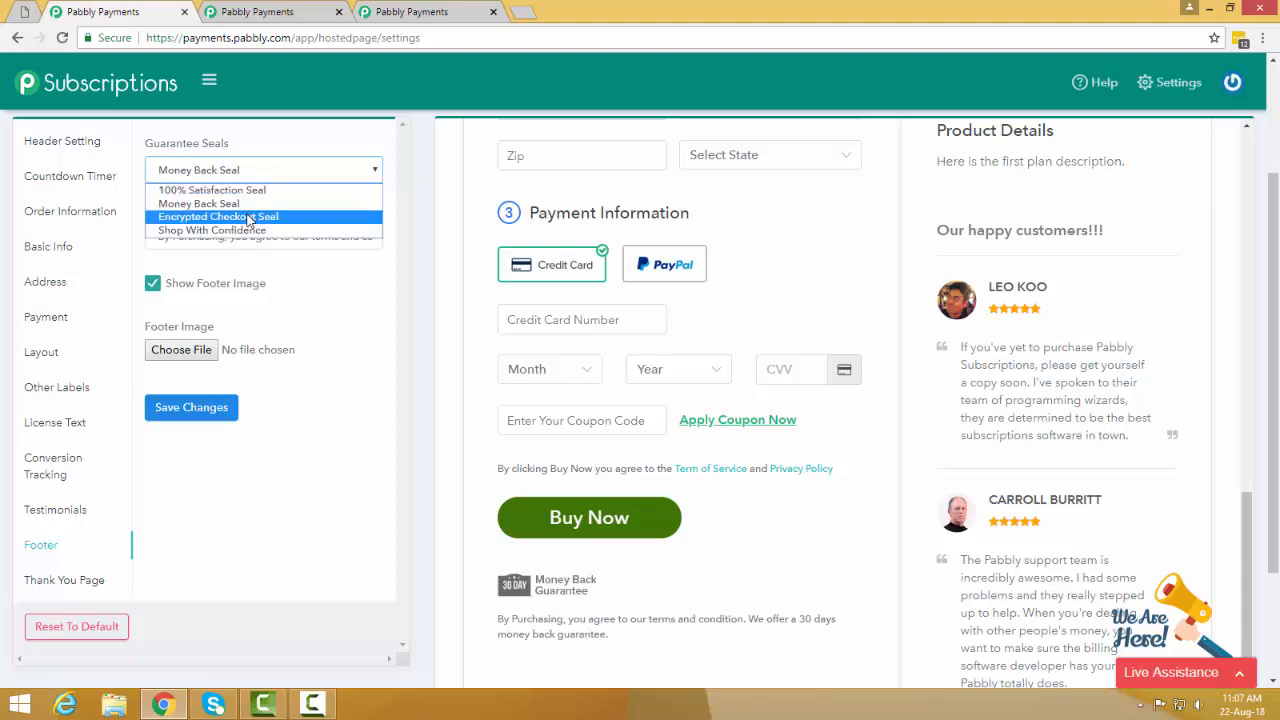
click(251, 216)
click(280, 172)
click(245, 229)
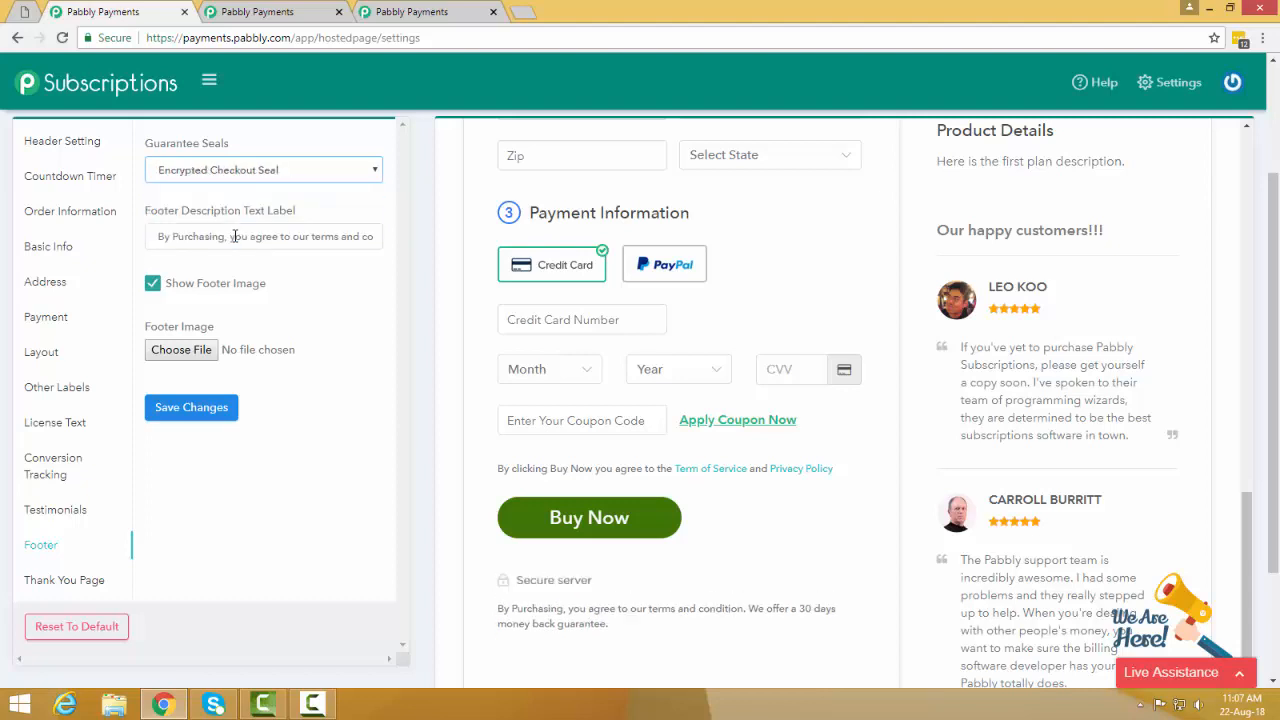
scroll(584, 600, down, 1)
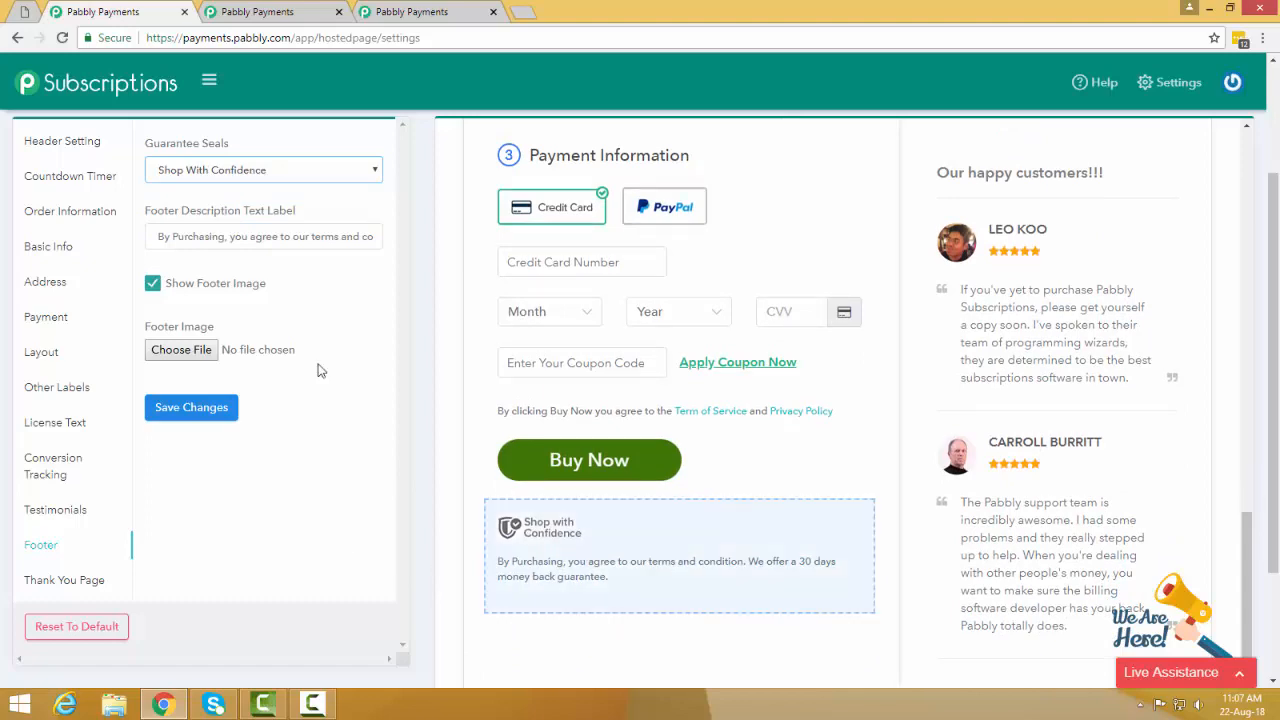
- Change the purchase details heading in the checkout page's order information to "Your Product Details"
scroll(230, 278, up, 3)
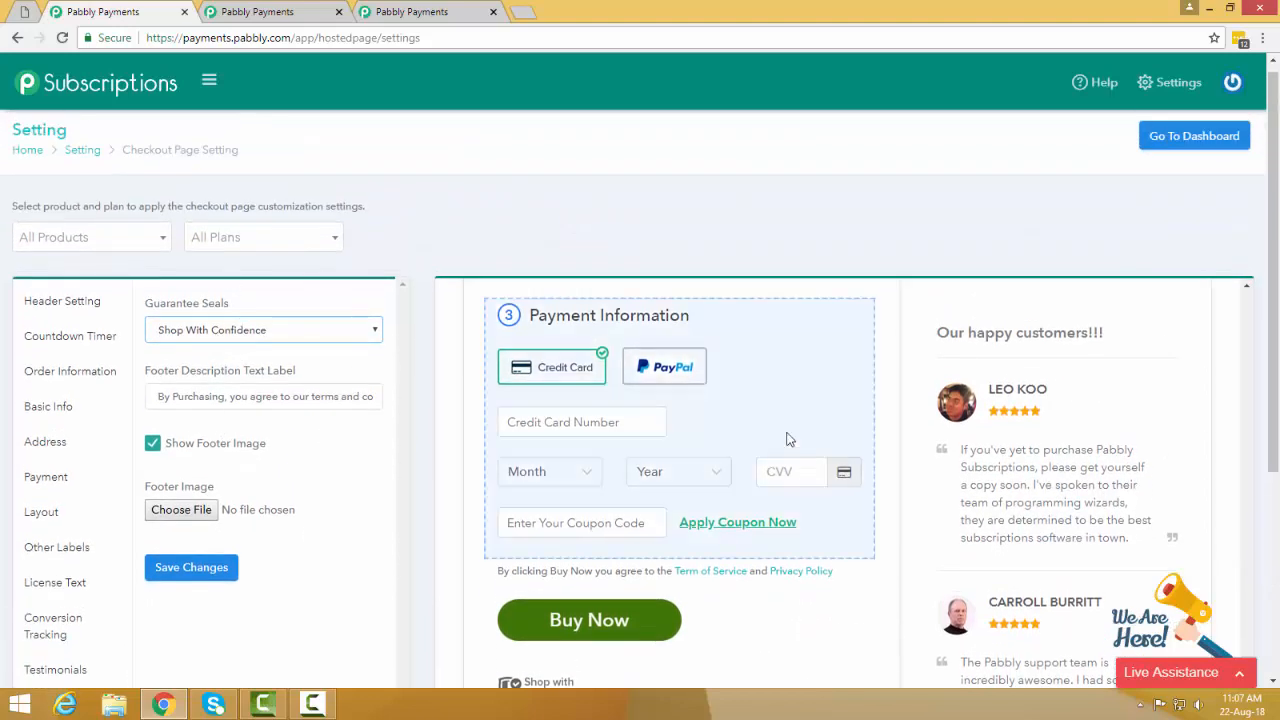
scroll(789, 437, up, 6)
scroll(957, 428, up, 3)
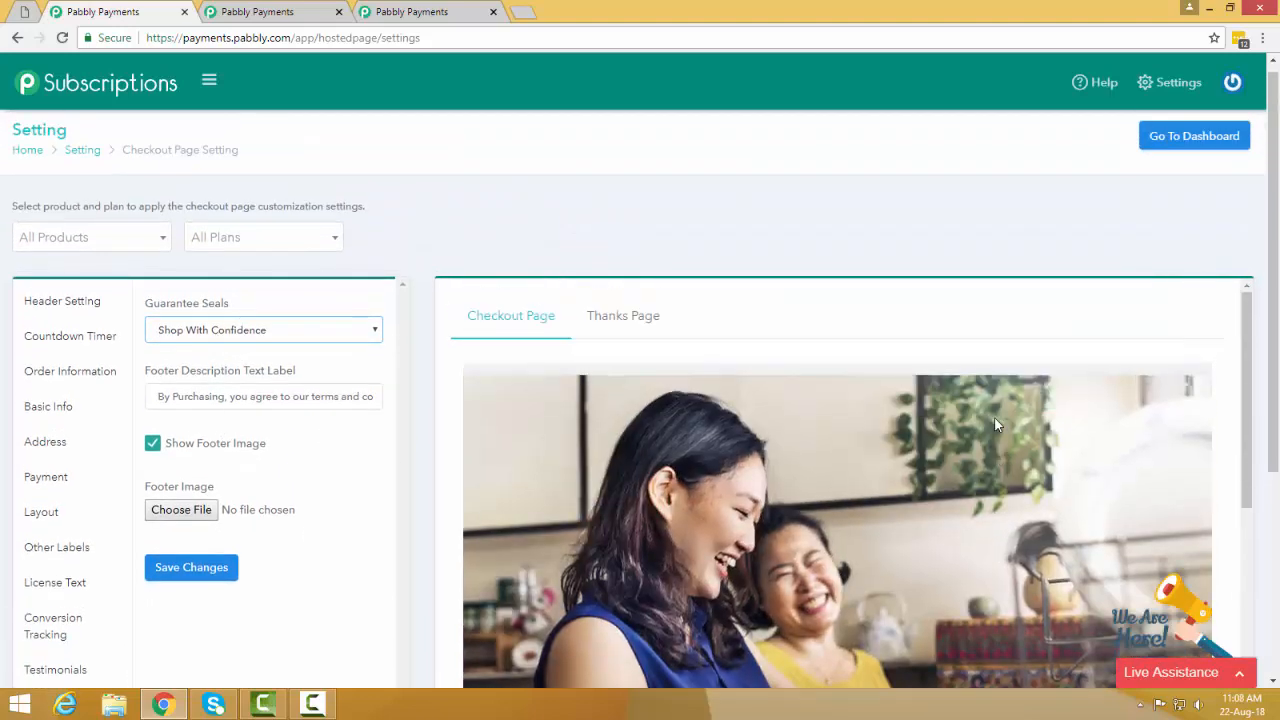
scroll(990, 426, down, 5)
scroll(995, 425, down, 5)
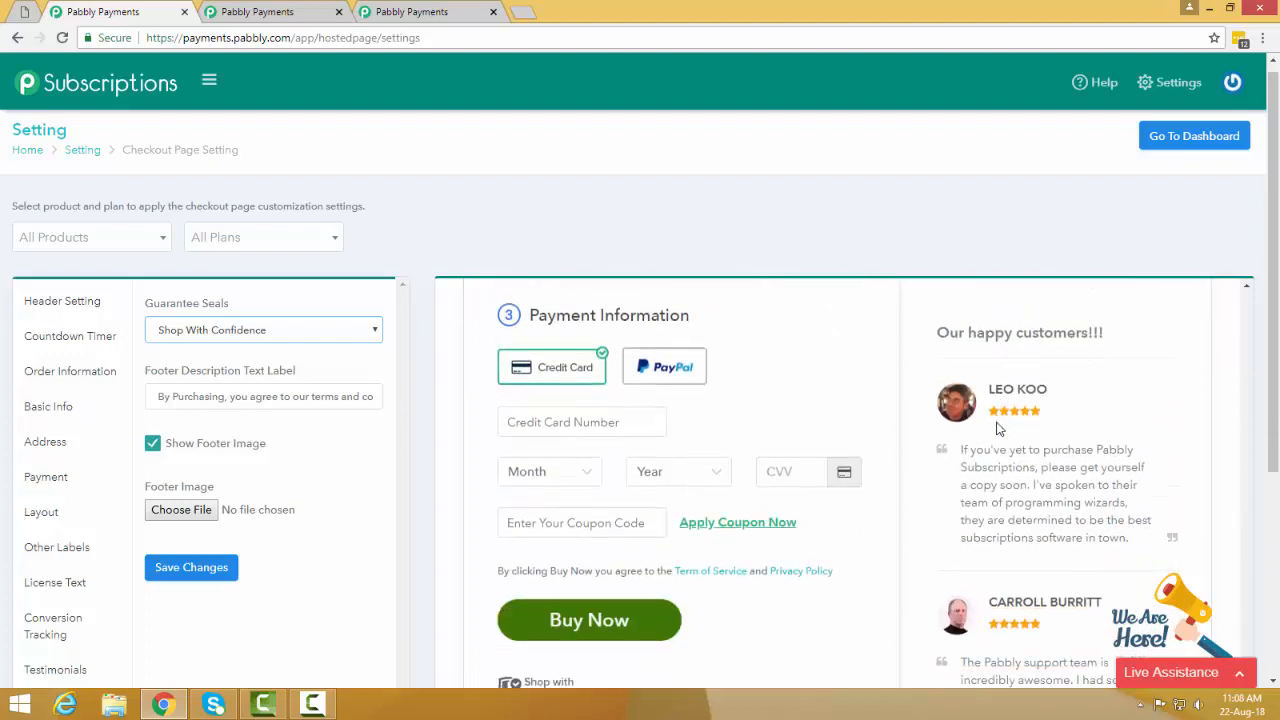
scroll(1018, 445, up, 4)
scroll(1040, 480, up, 3)
scroll(1070, 460, down, 2)
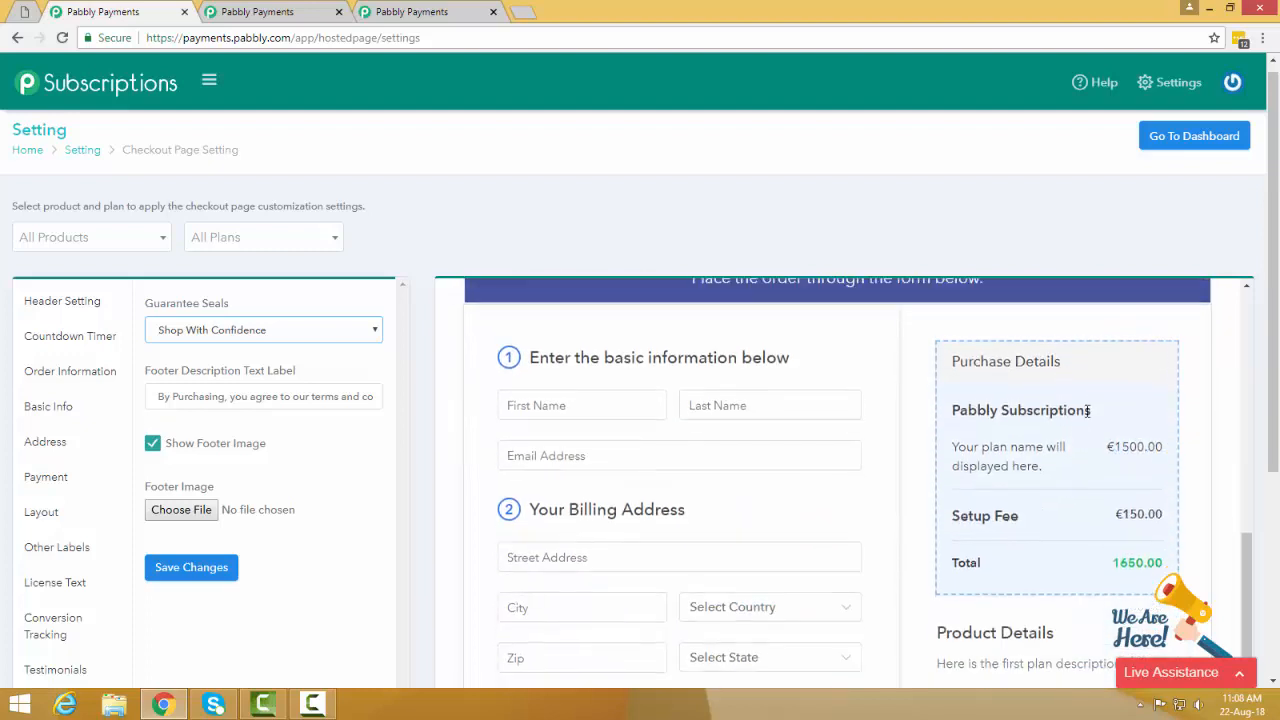
click(1090, 366)
click(278, 336)
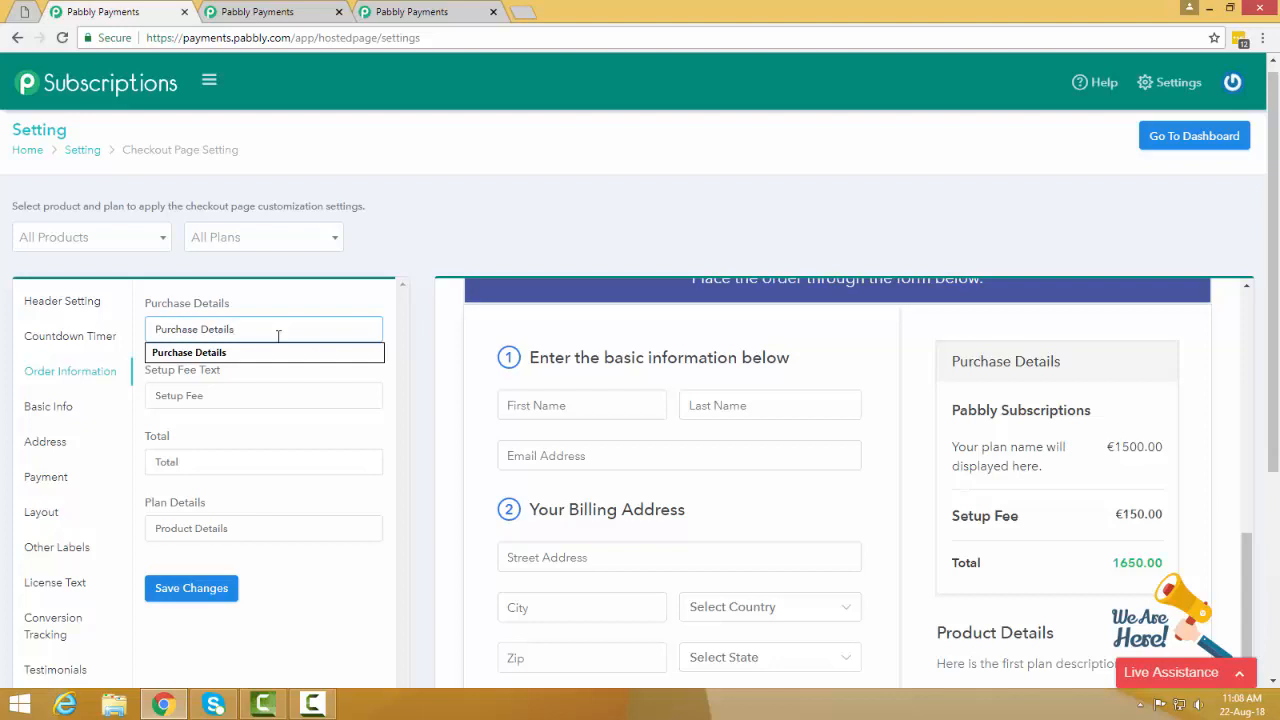
double_click(176, 330)
text(Your P)
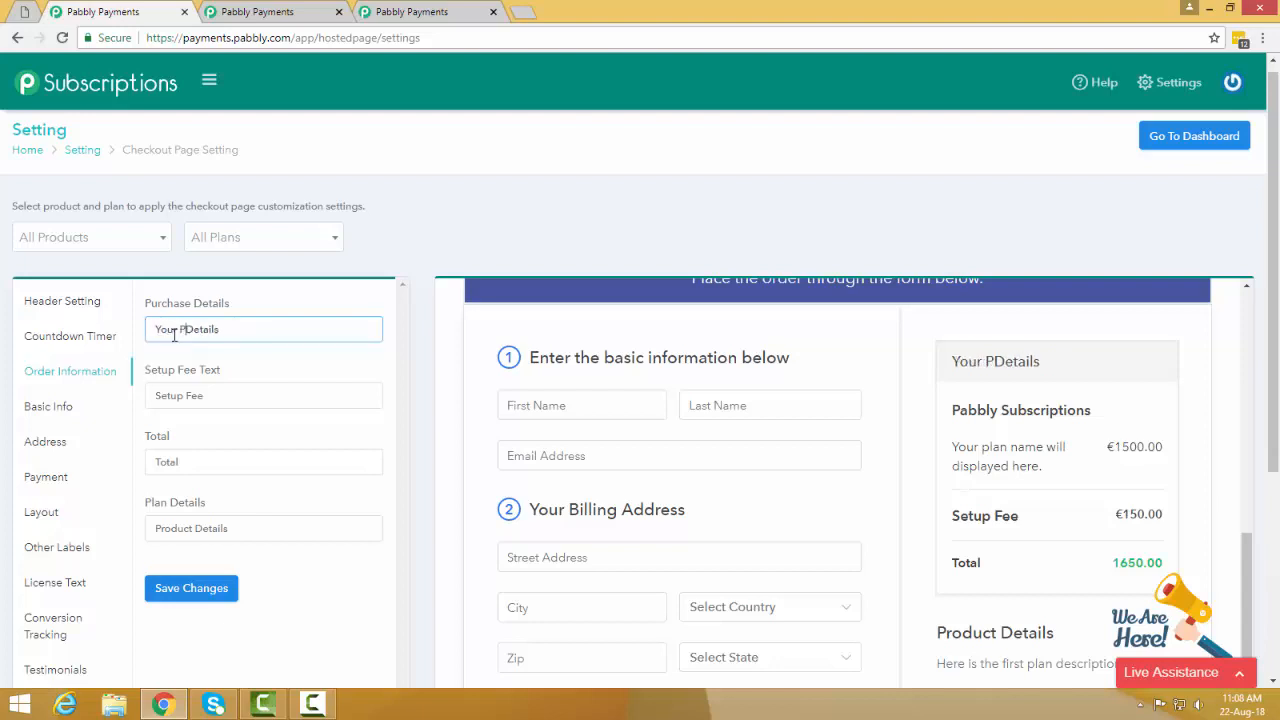
text(roduct)
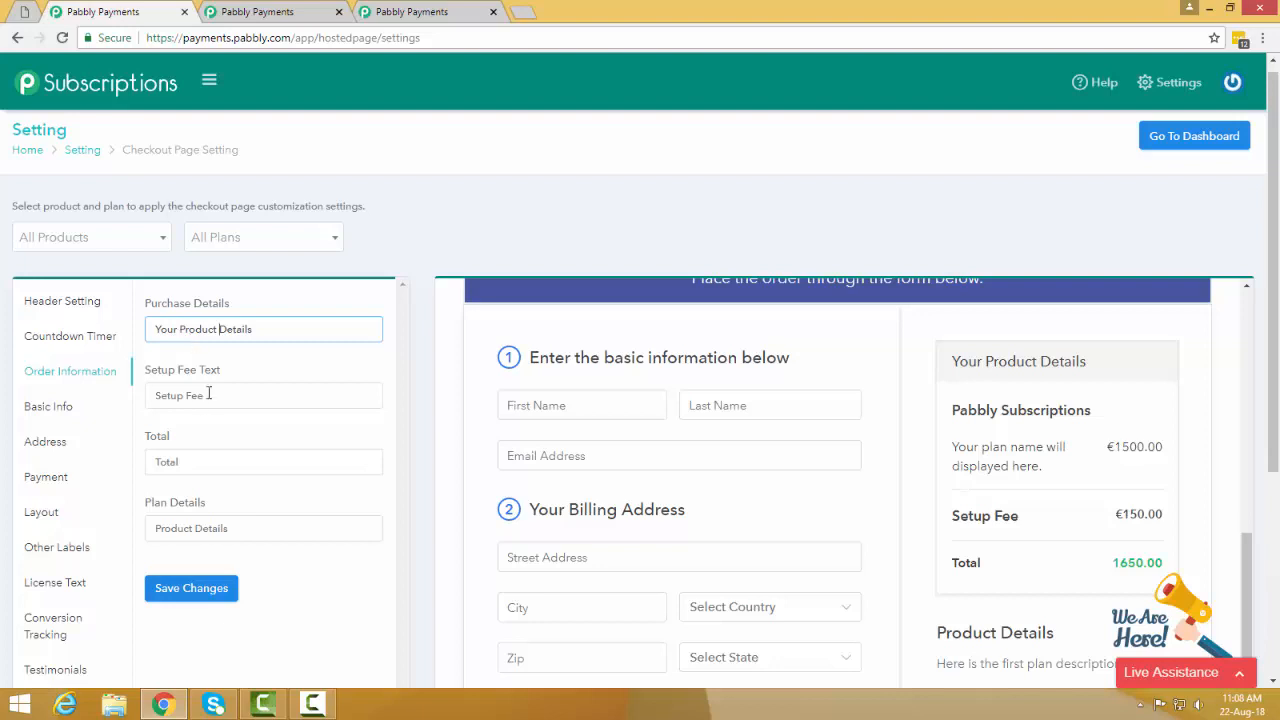
- Set the setup fee text in the order information to "One Time Setup Fee"
click(208, 394)
key(ctrl+a)
text(O)
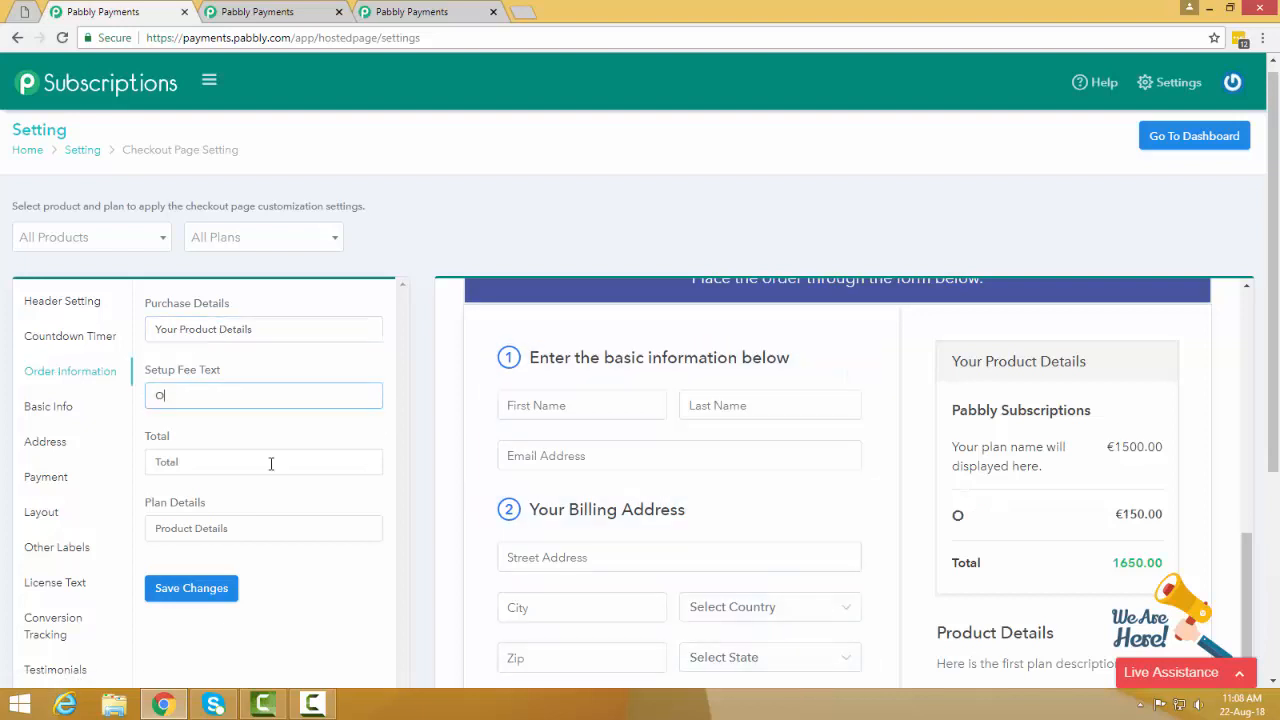
text(ne Time)
key(BackSpace)
key(BackSpace)
key(BackSpace)
text(ime Setup Fee)
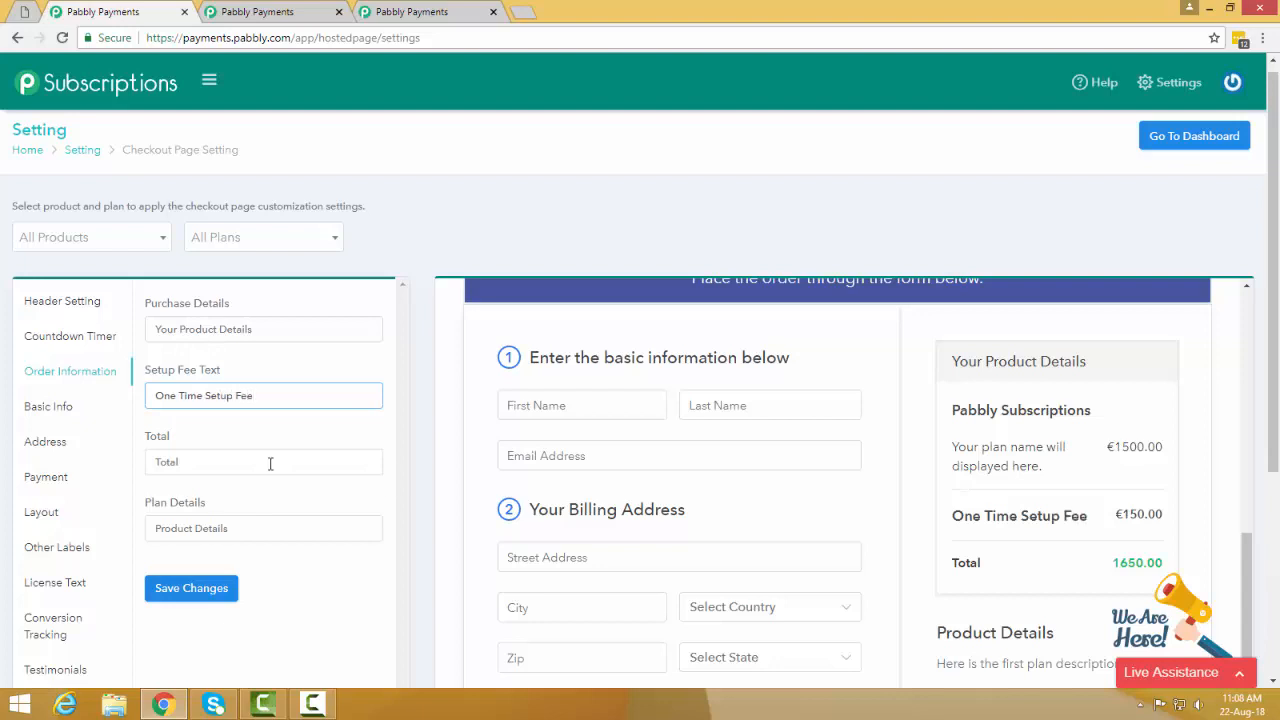
- Try "Gross Total" as the order total label, and restore the original wording
click(270, 463)
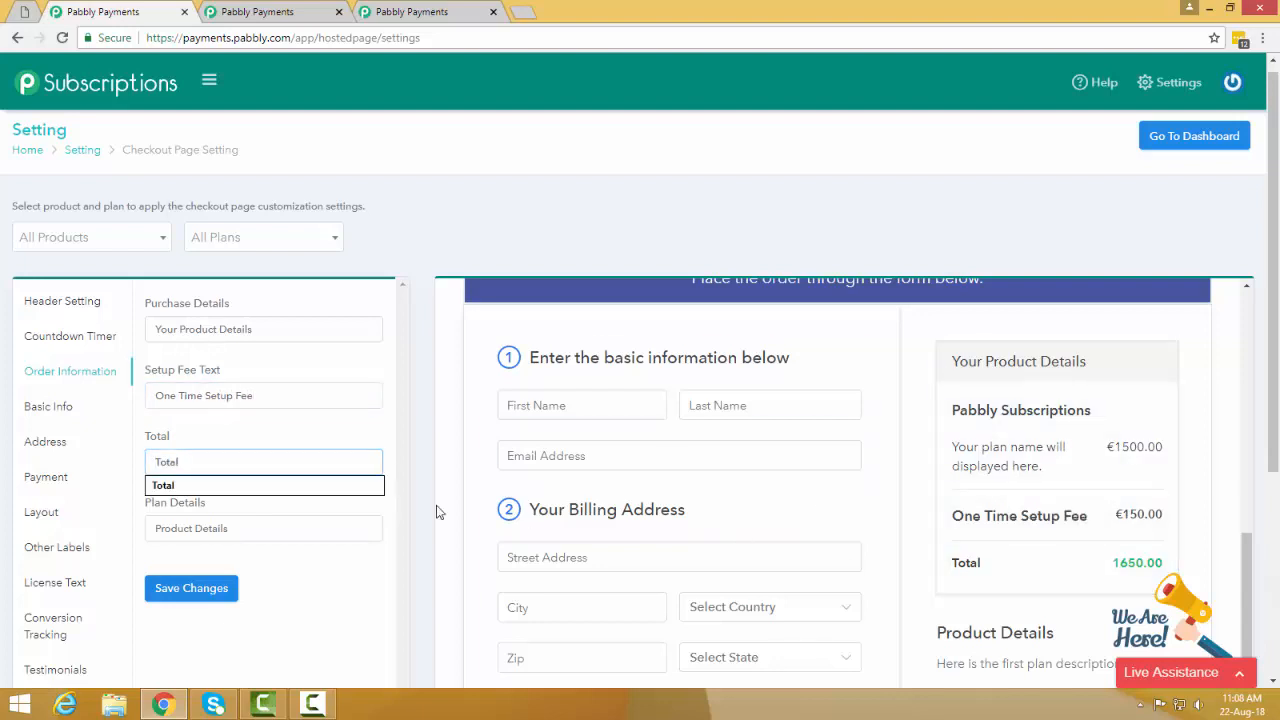
text(Gross)
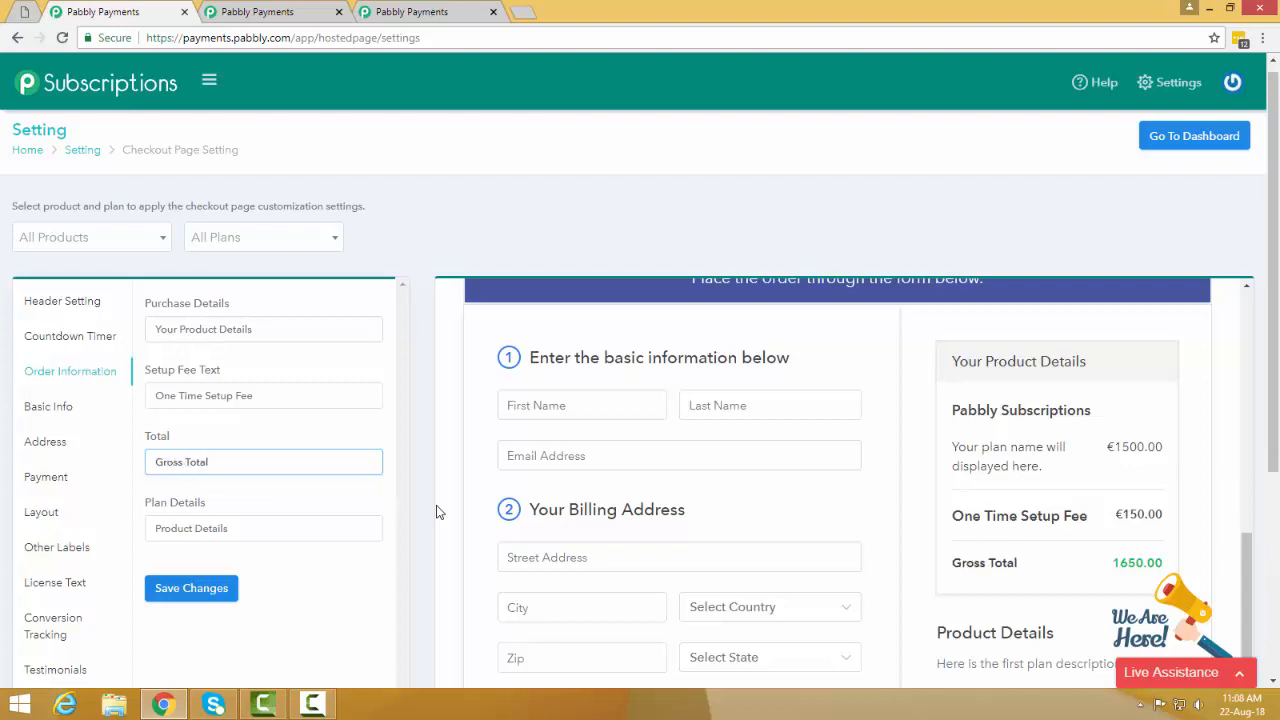
key(shift+Home)
key(BackSpace)
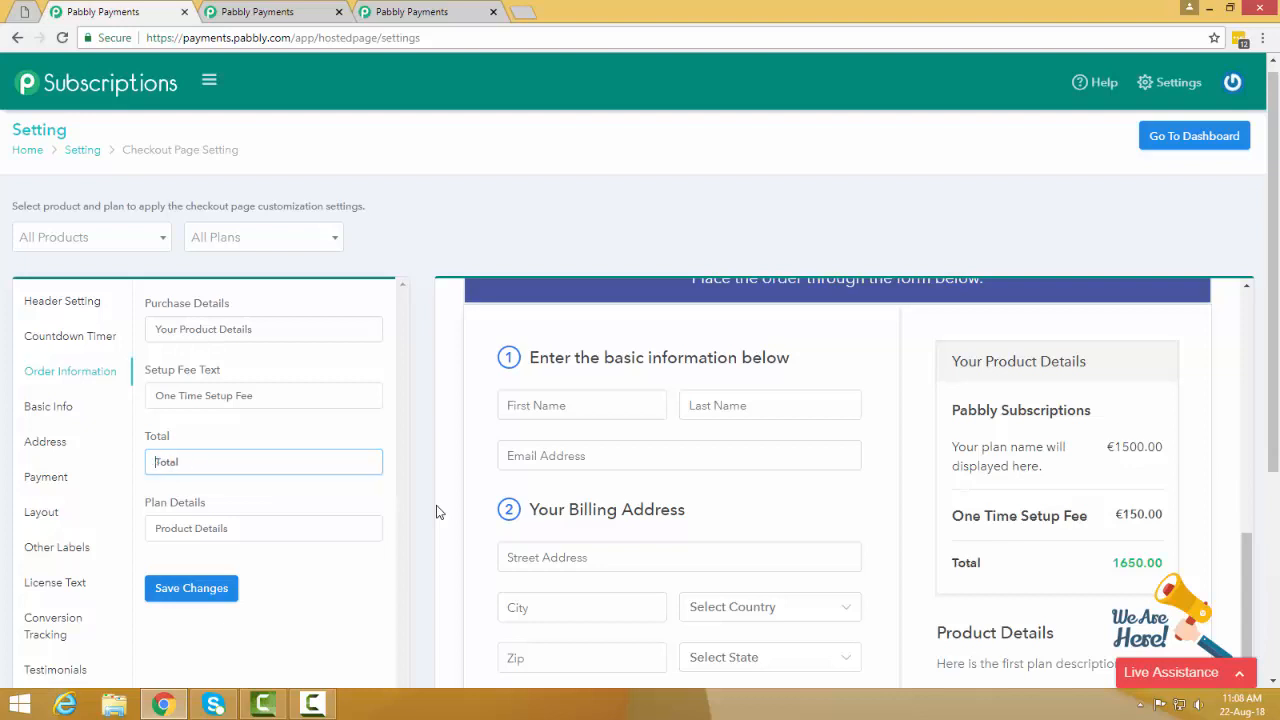
- Try replacing the plan details heading with "ss", and undo the change
click(297, 530)
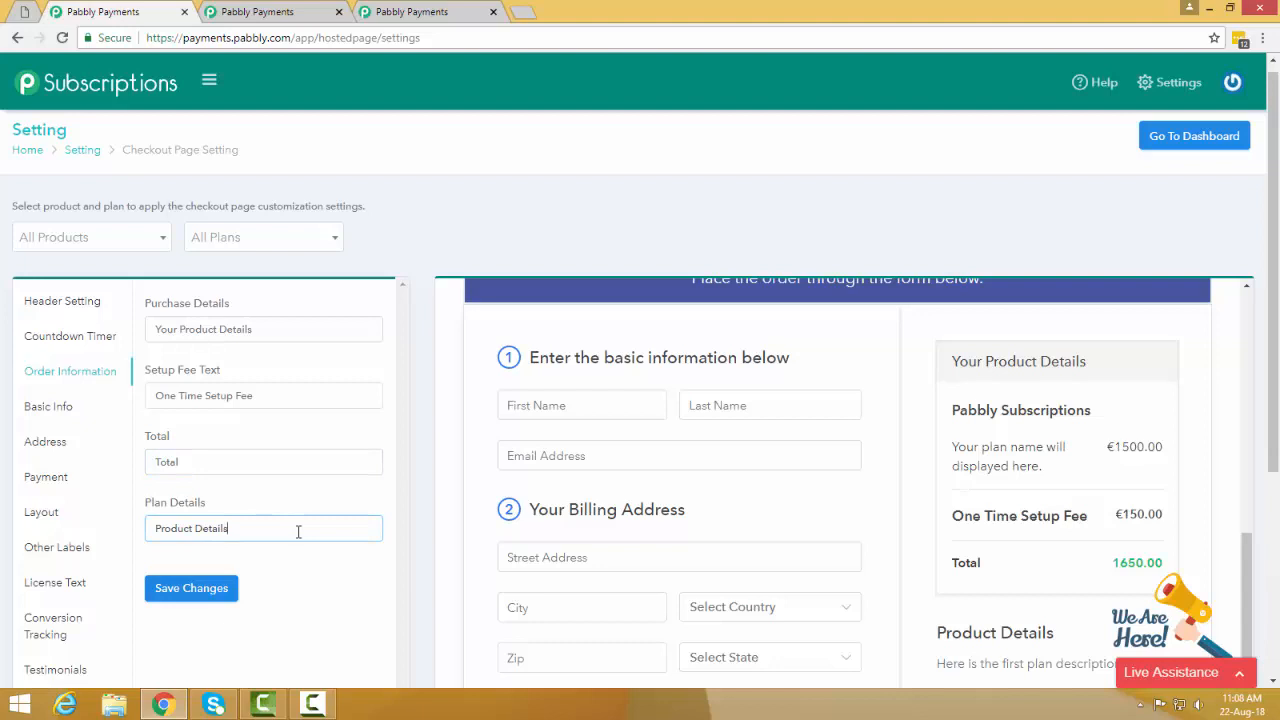
drag(298, 531, 34, 517)
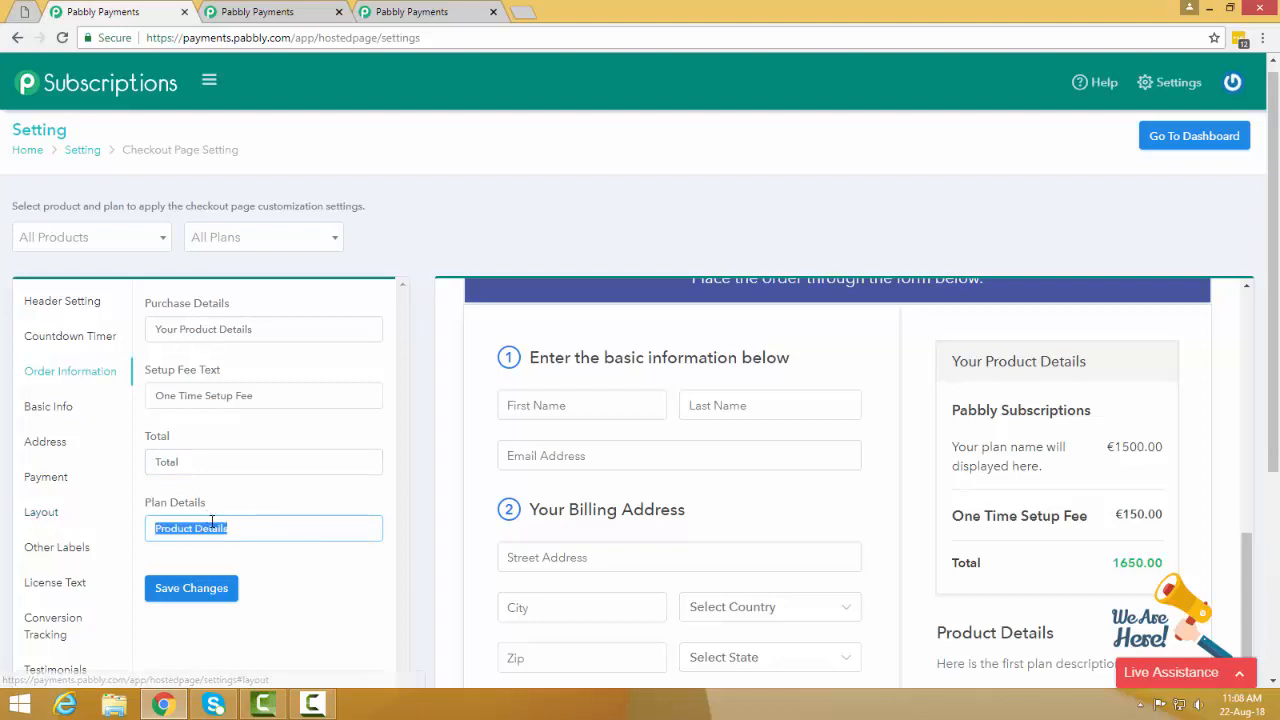
text(ss)
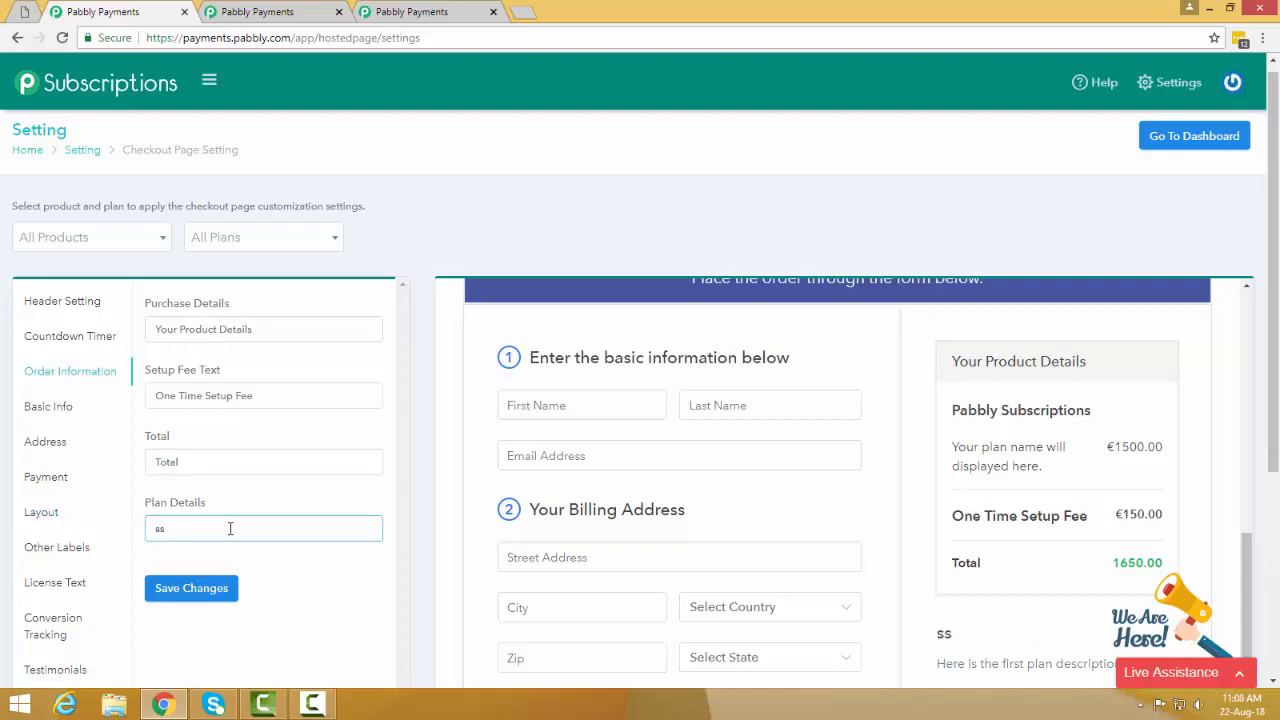
key(ctrl+z)
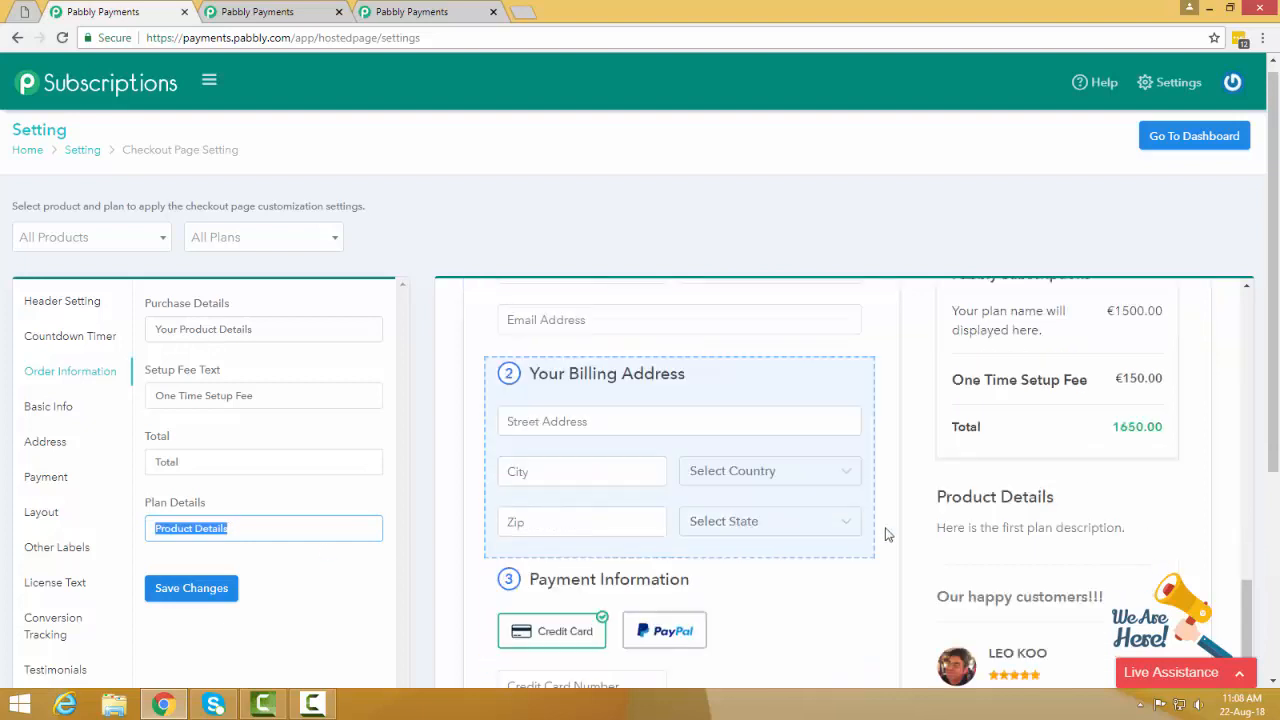
drag(231, 518, 170, 535)
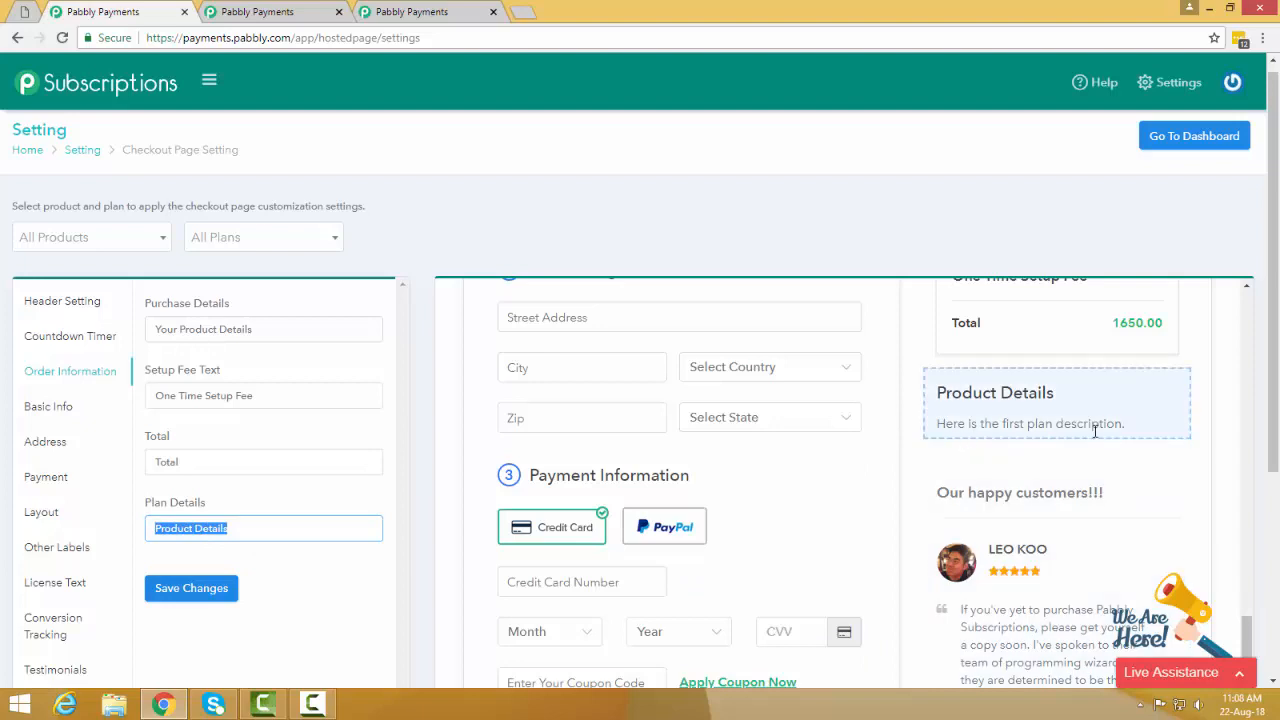
- View the description of the Pabbly Subscriptions product in its edit form, and return to the checkout page settings without saving
click(279, 9)
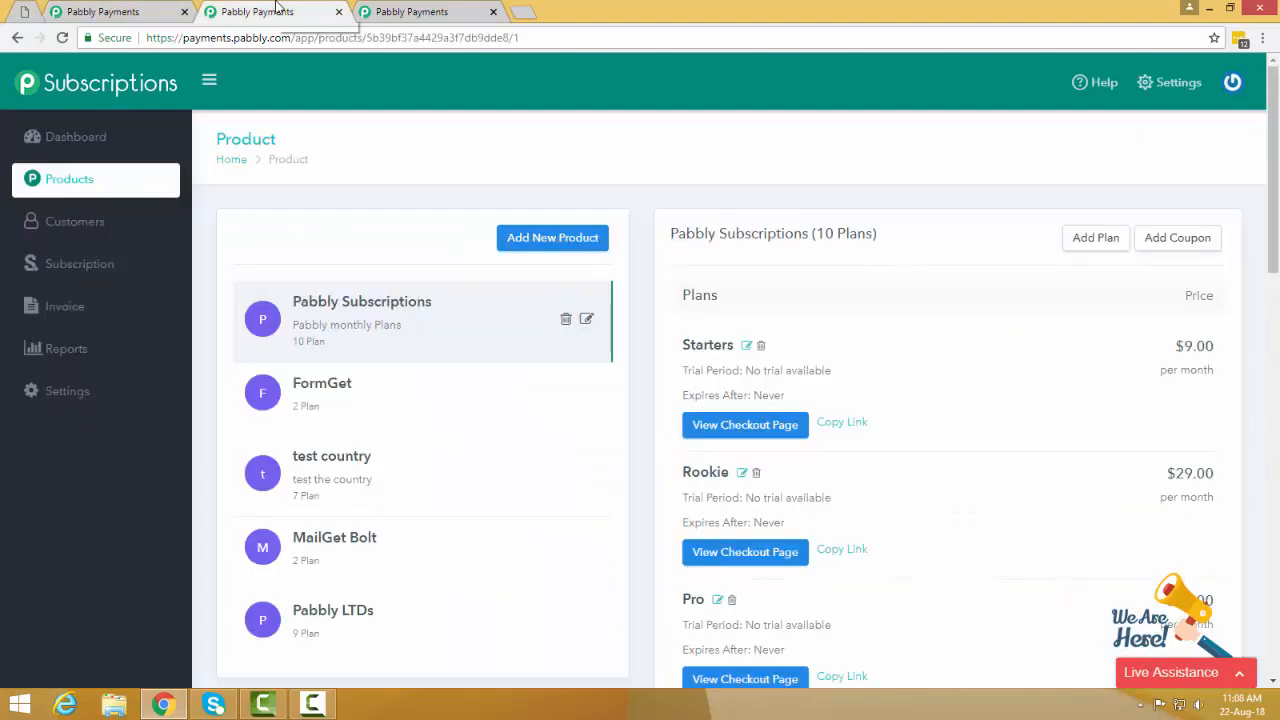
click(586, 319)
drag(654, 286, 423, 277)
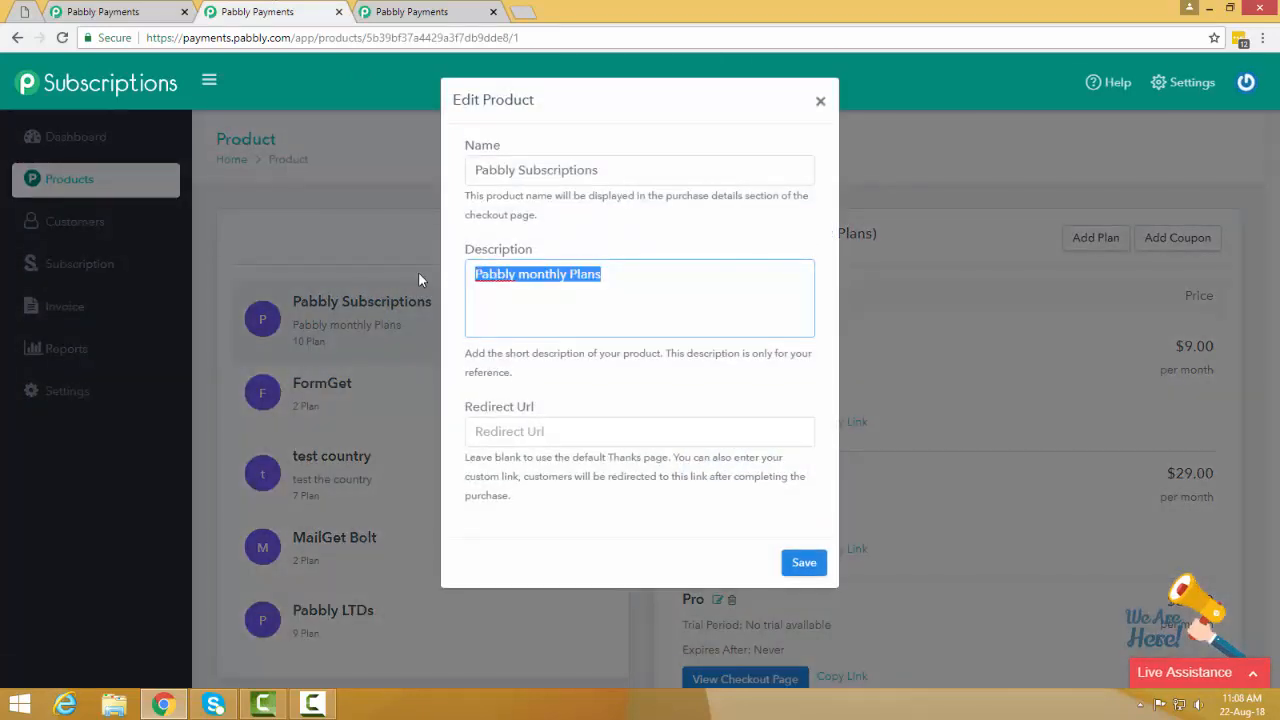
click(635, 308)
click(819, 104)
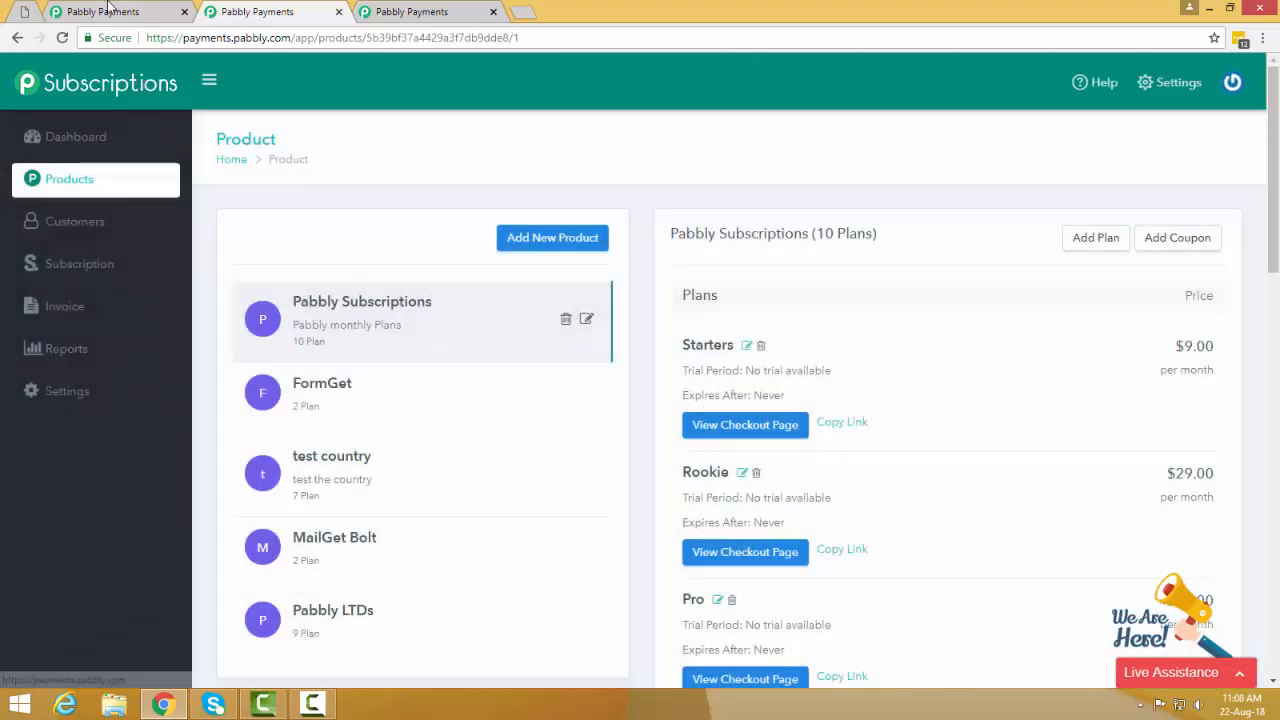
click(104, 11)
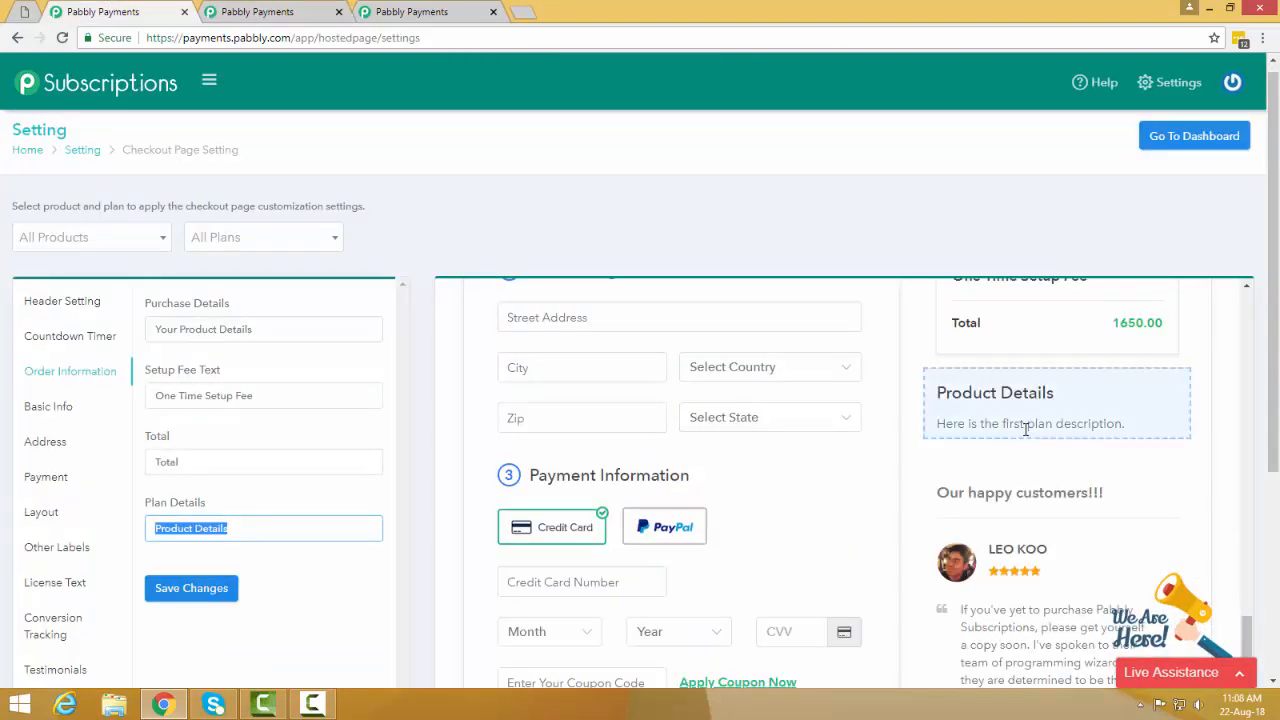
- Open the testimonial settings from the checkout page preview and look over the first testimonial's name and text fields
scroll(1030, 440, down, 2)
click(1065, 450)
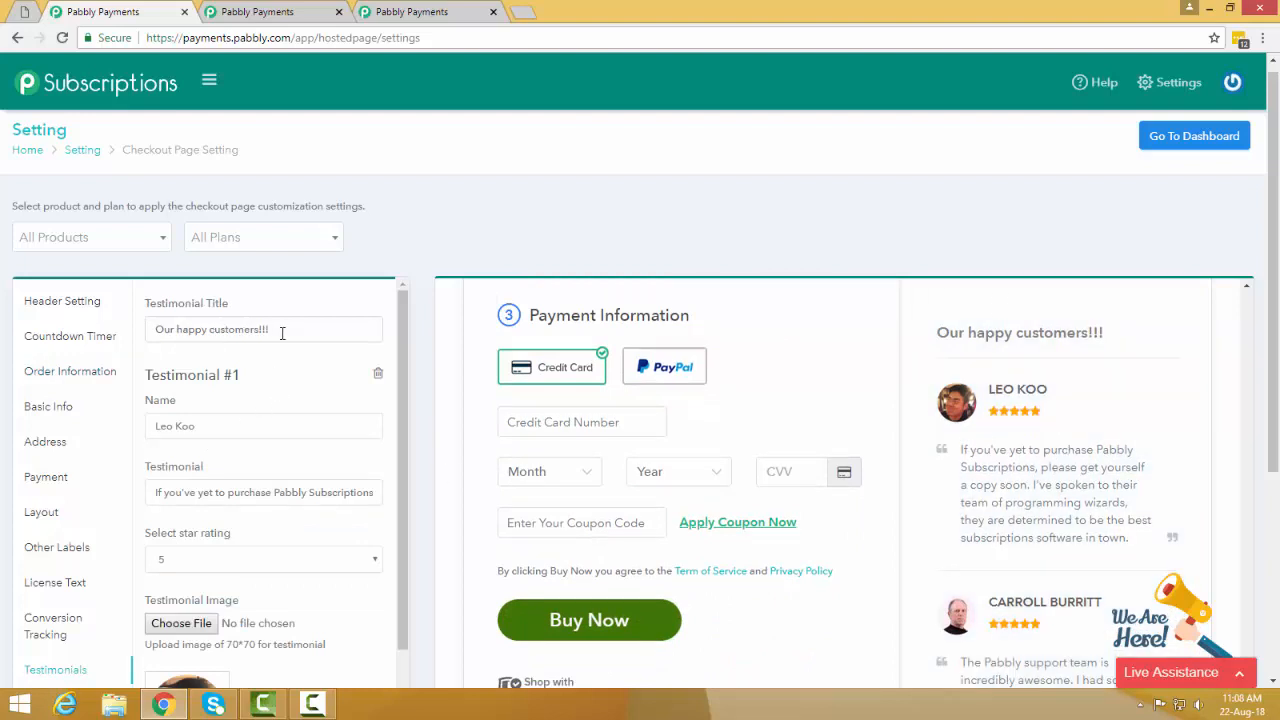
scroll(245, 365, down, 1)
double_click(165, 345)
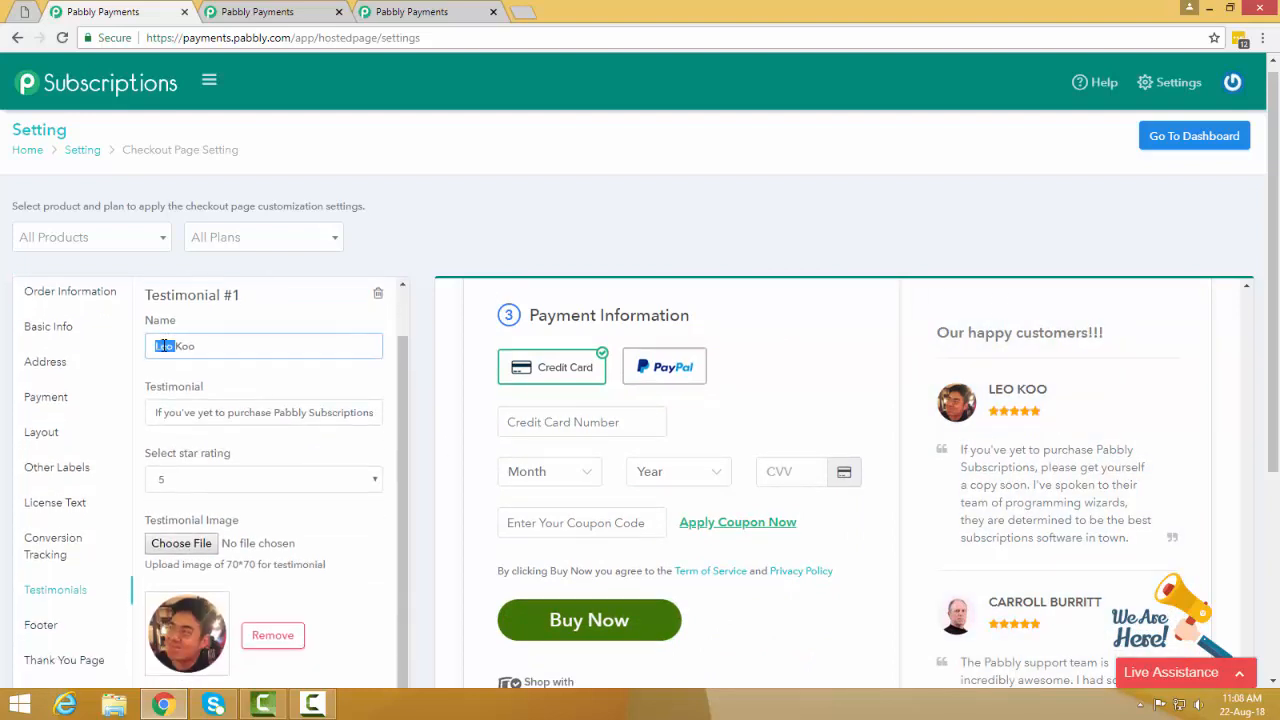
click(196, 414)
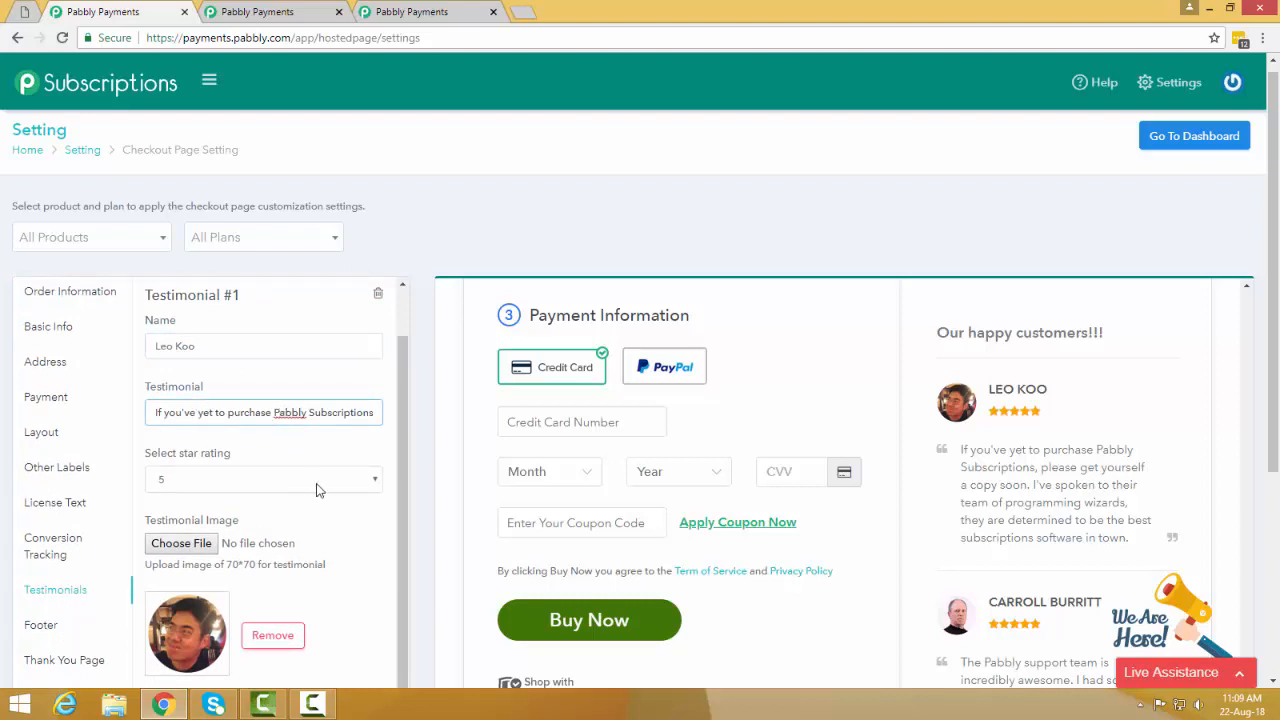
- Try a star rating of 3 for the first testimonial, and restore the rating to 5
scroll(316, 490, down, 2)
click(260, 322)
click(256, 345)
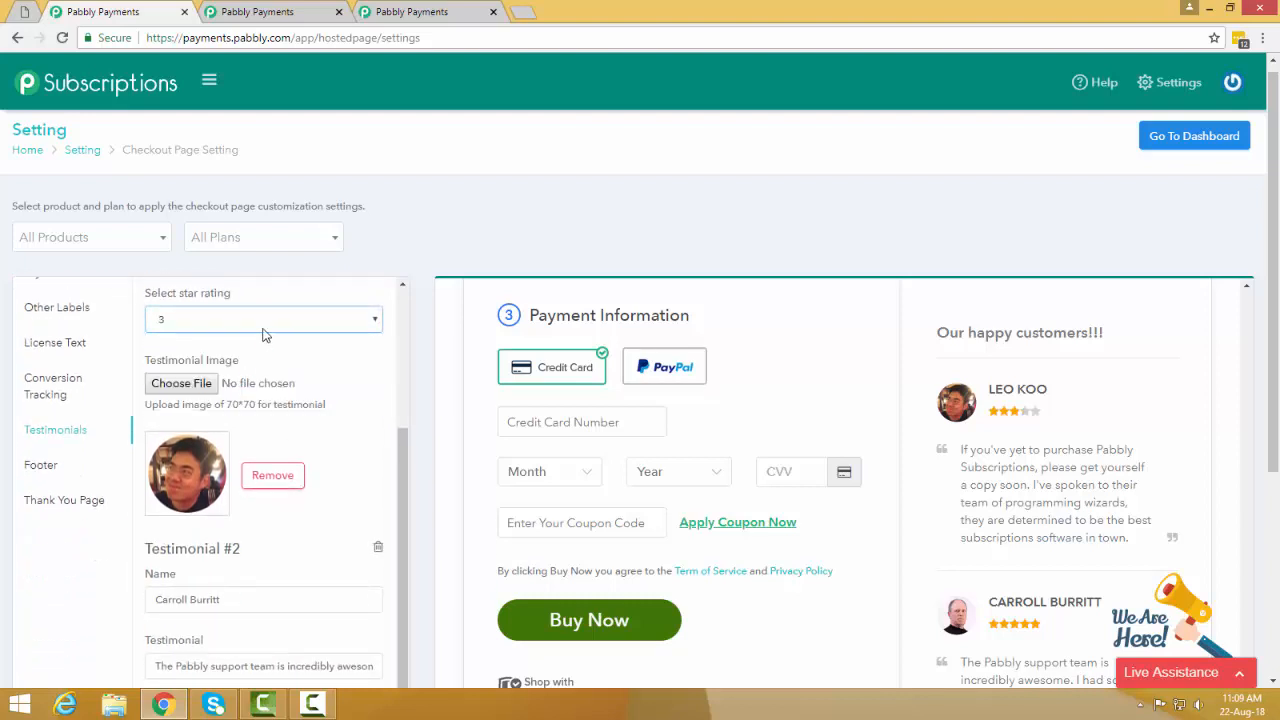
click(263, 328)
click(252, 342)
click(271, 326)
click(220, 407)
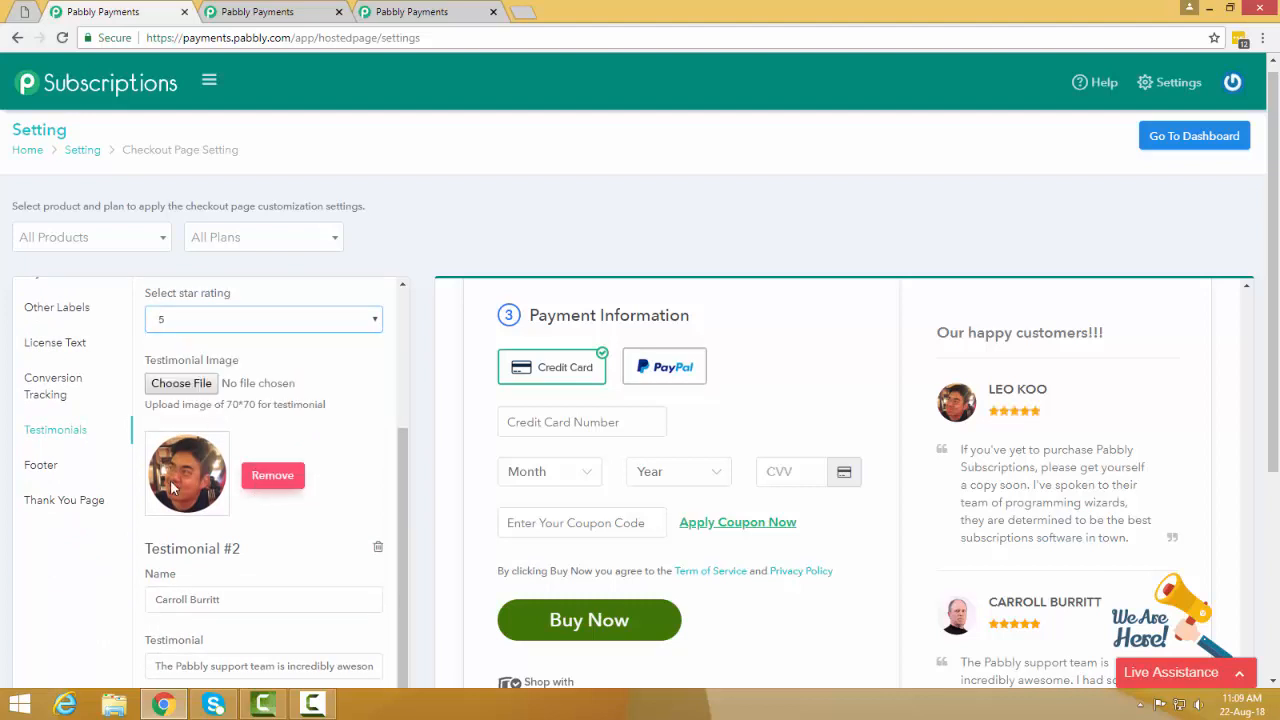
- Review the second testimonial's fields and the option for adding another testimonial
scroll(293, 499, down, 2)
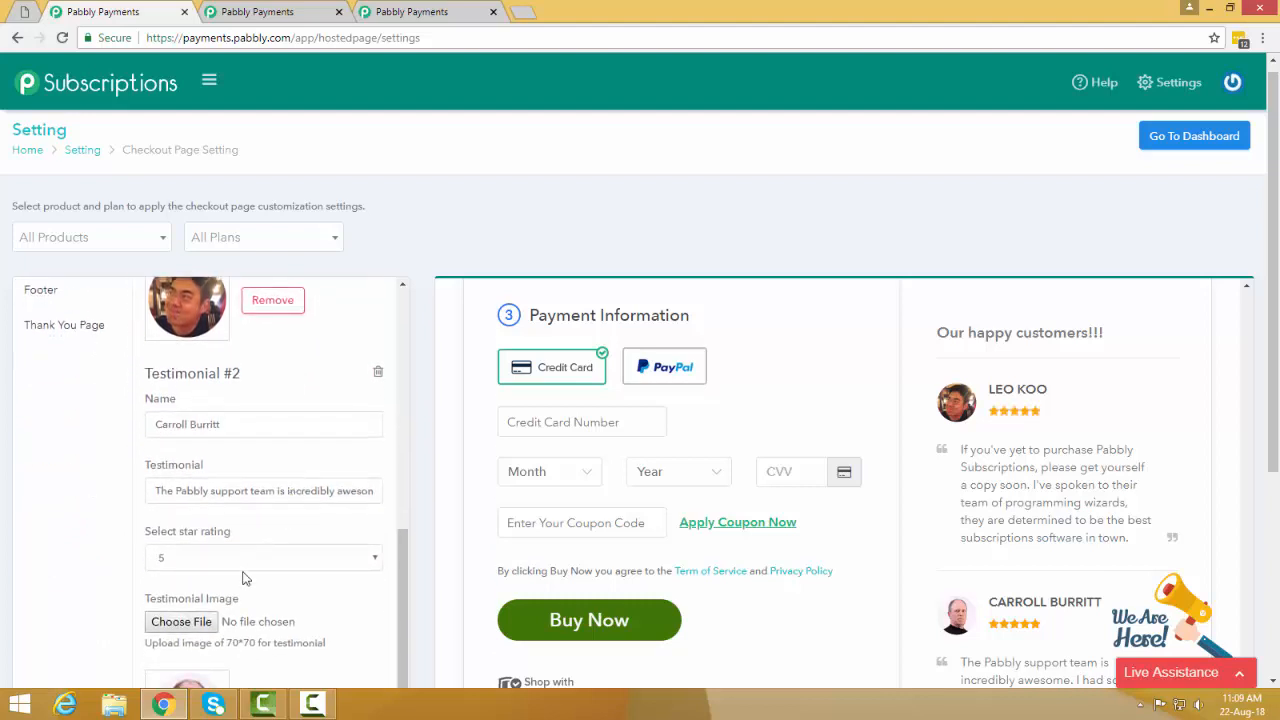
scroll(245, 578, down, 3)
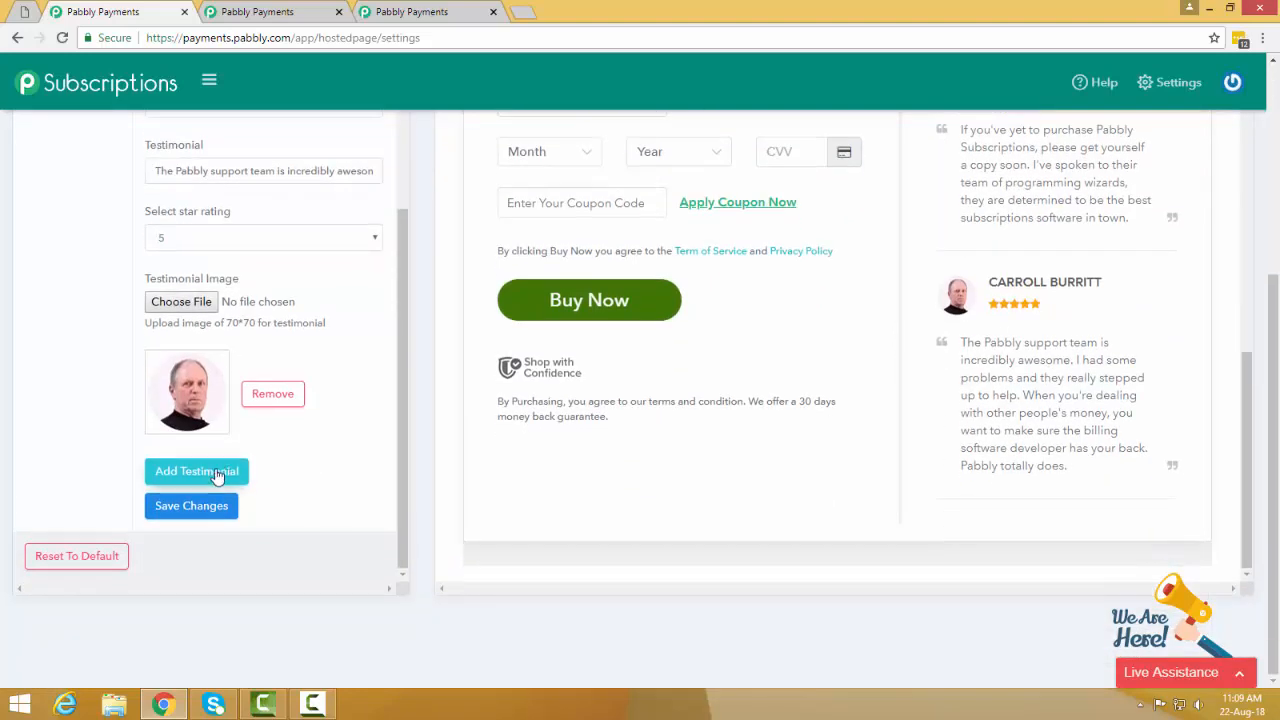
click(197, 471)
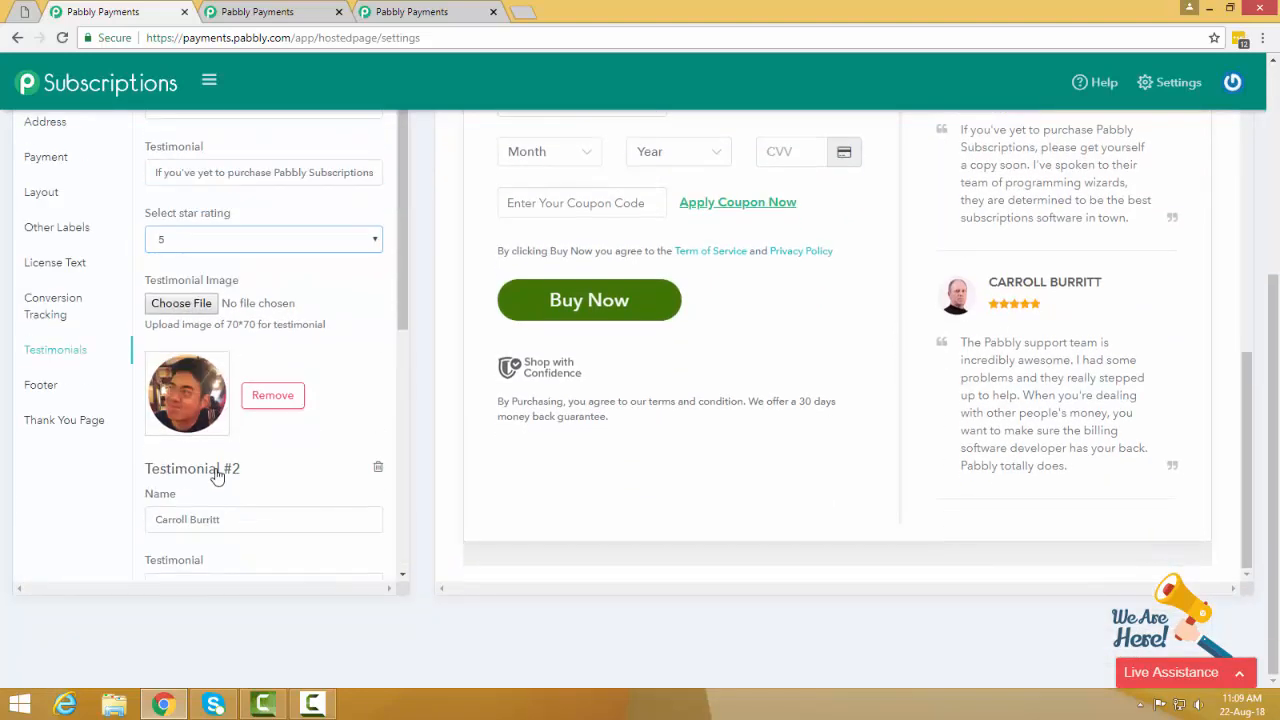
scroll(643, 508, up, 10)
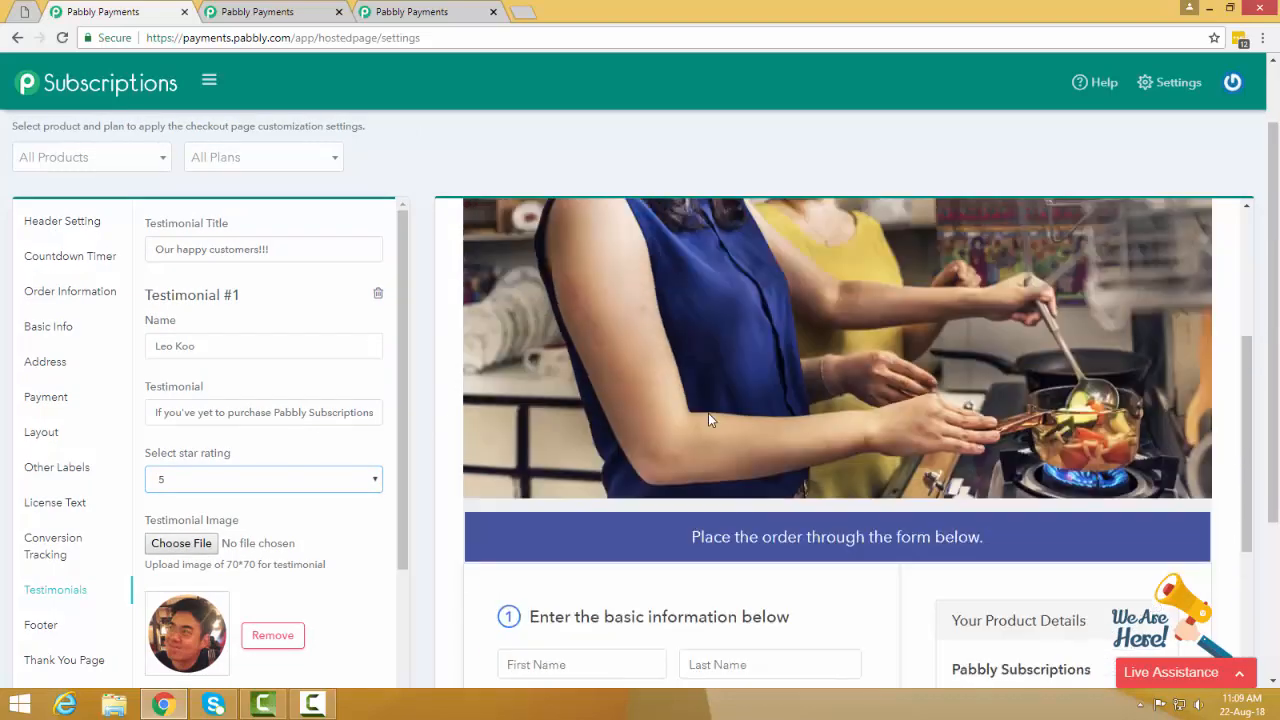
- Look over the checkout page preview, and open the thank you page settings at the Browser Title field
scroll(708, 413, up, 3)
scroll(708, 413, down, 10)
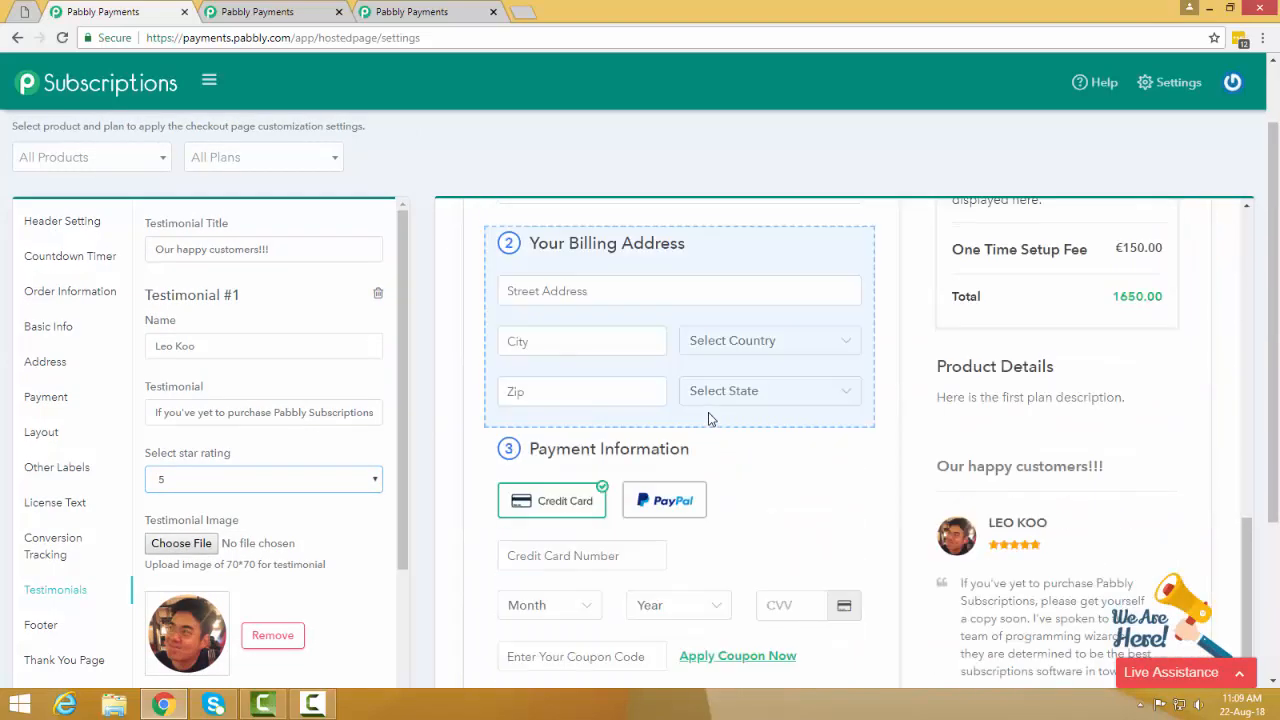
scroll(708, 418, down, 2)
scroll(708, 412, down, 2)
scroll(680, 380, up, 3)
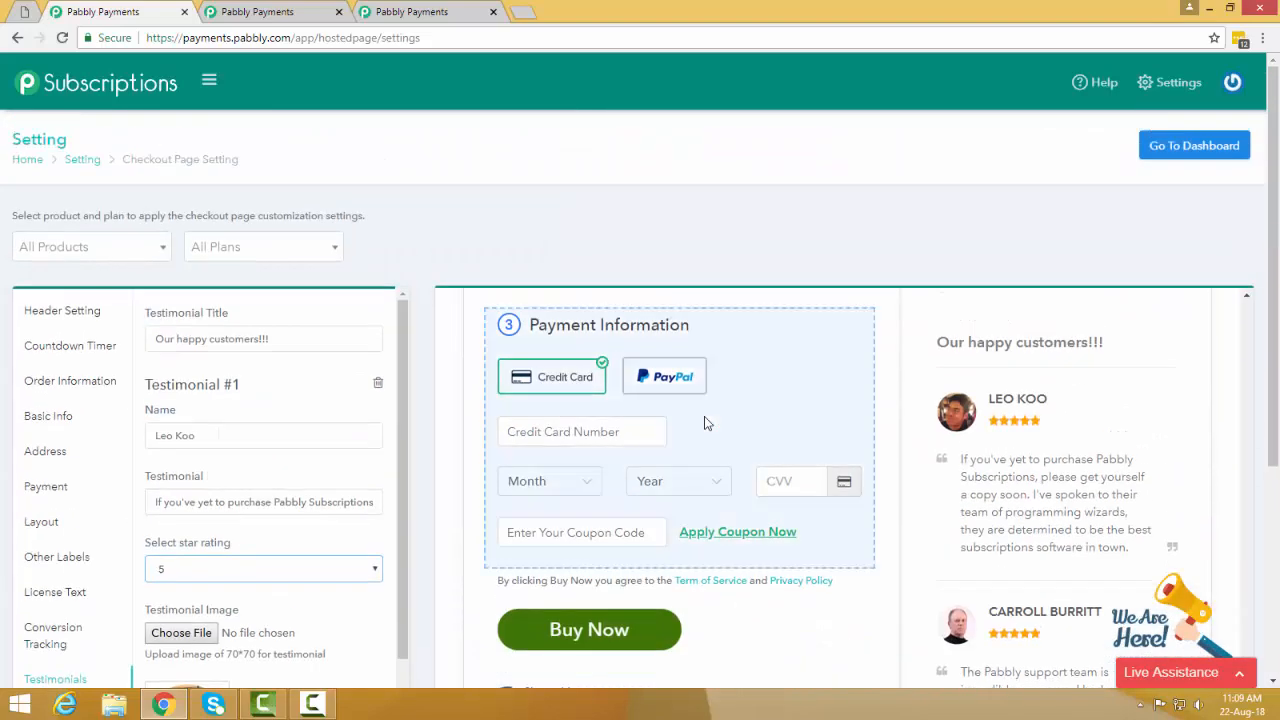
scroll(630, 330, up, 5)
scroll(624, 350, up, 4)
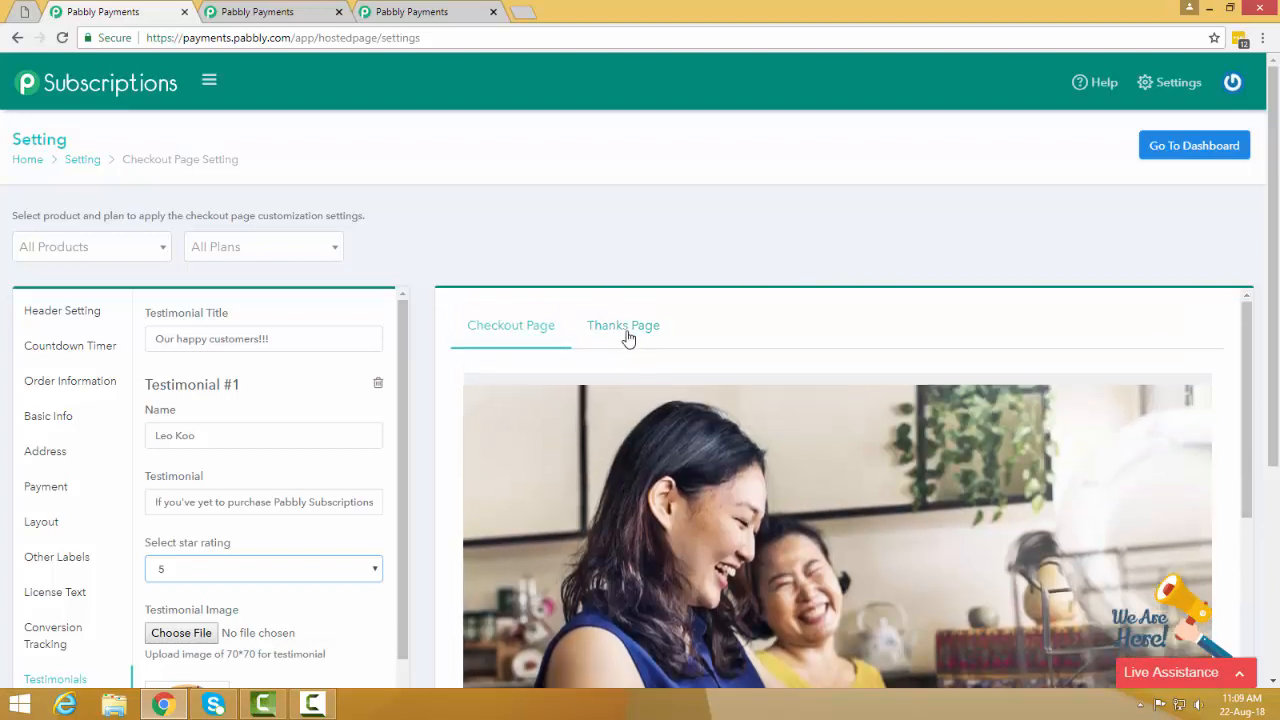
click(626, 332)
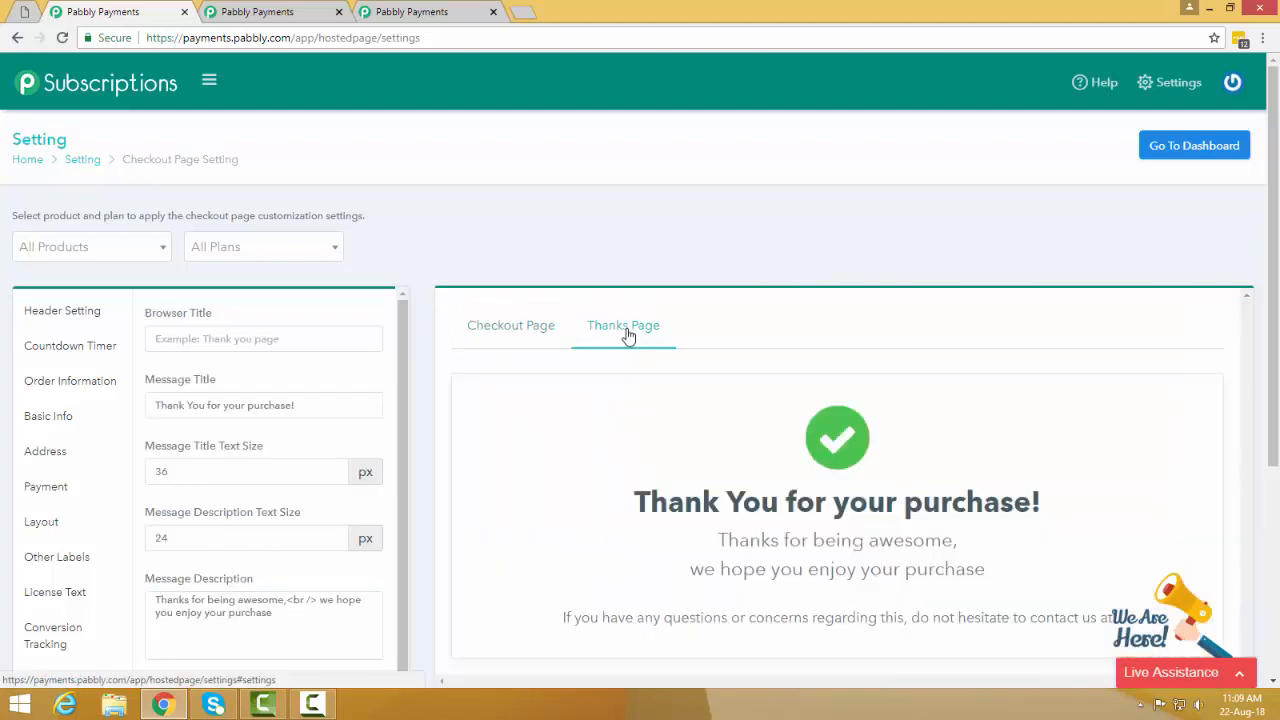
scroll(893, 450, down, 1)
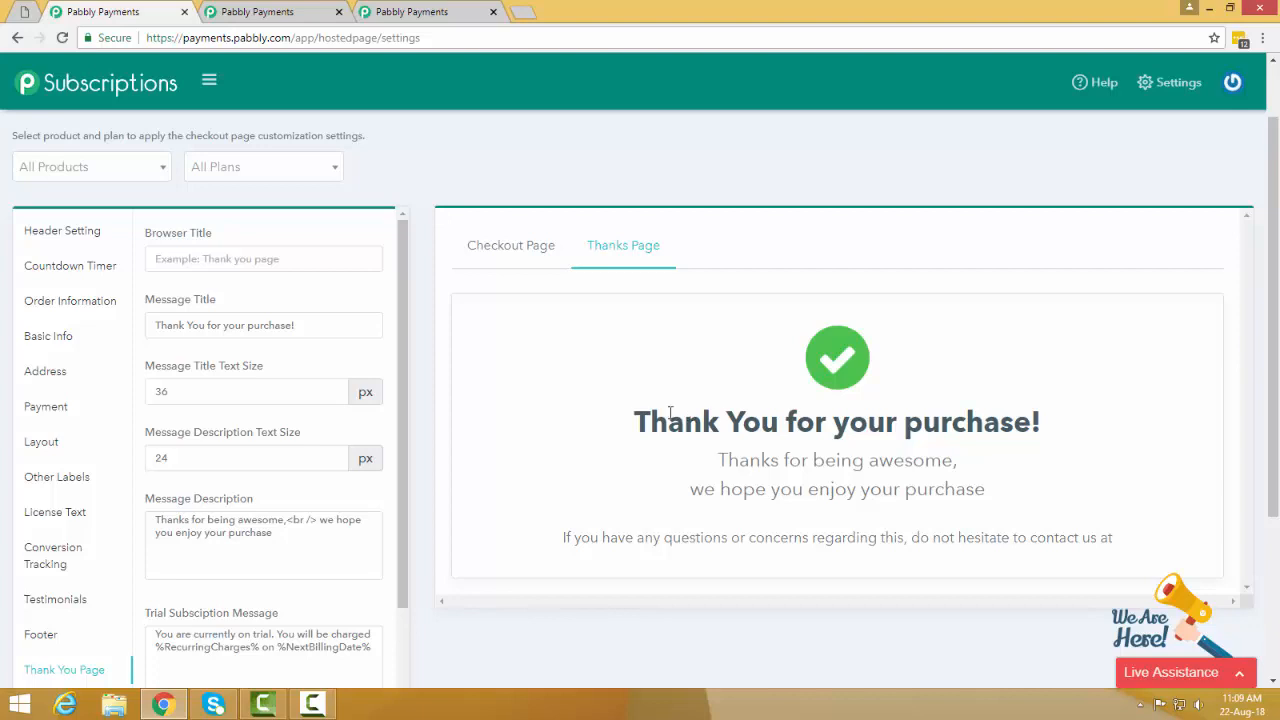
drag(146, 238, 229, 238)
click(202, 259)
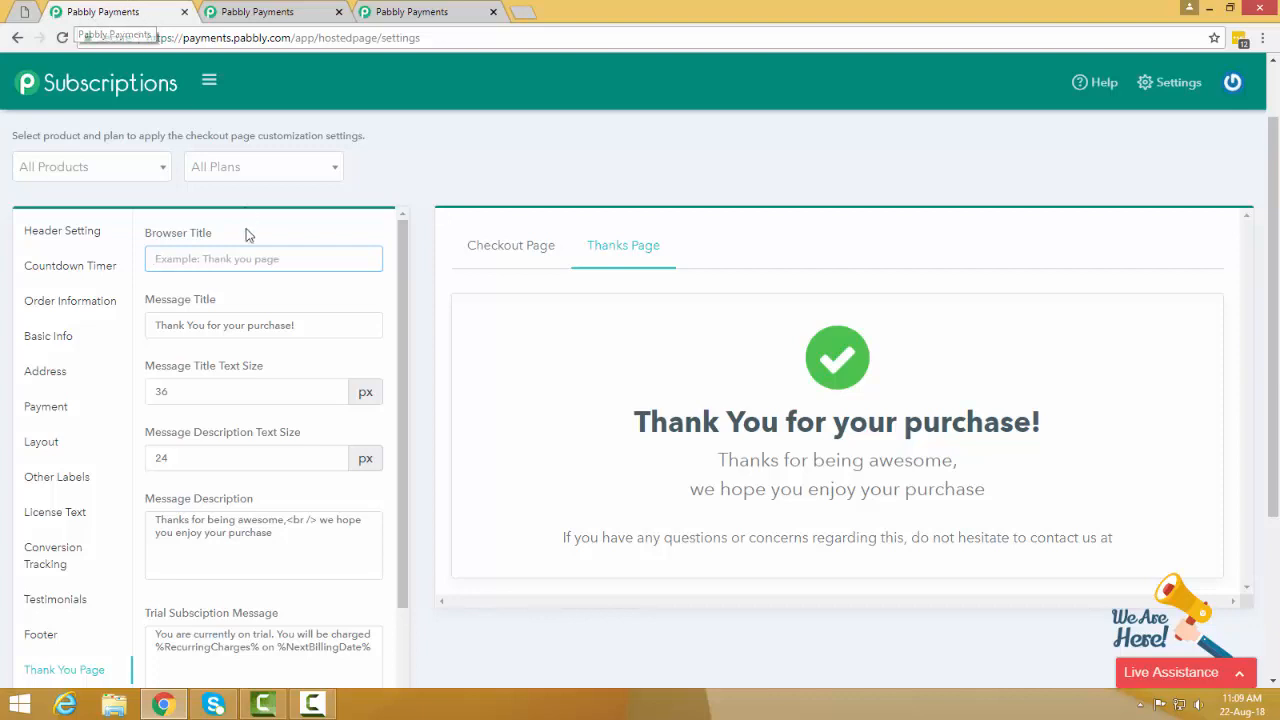
- Try adding "Bravo." in front of the thank you page's message title, and remove it again
click(316, 325)
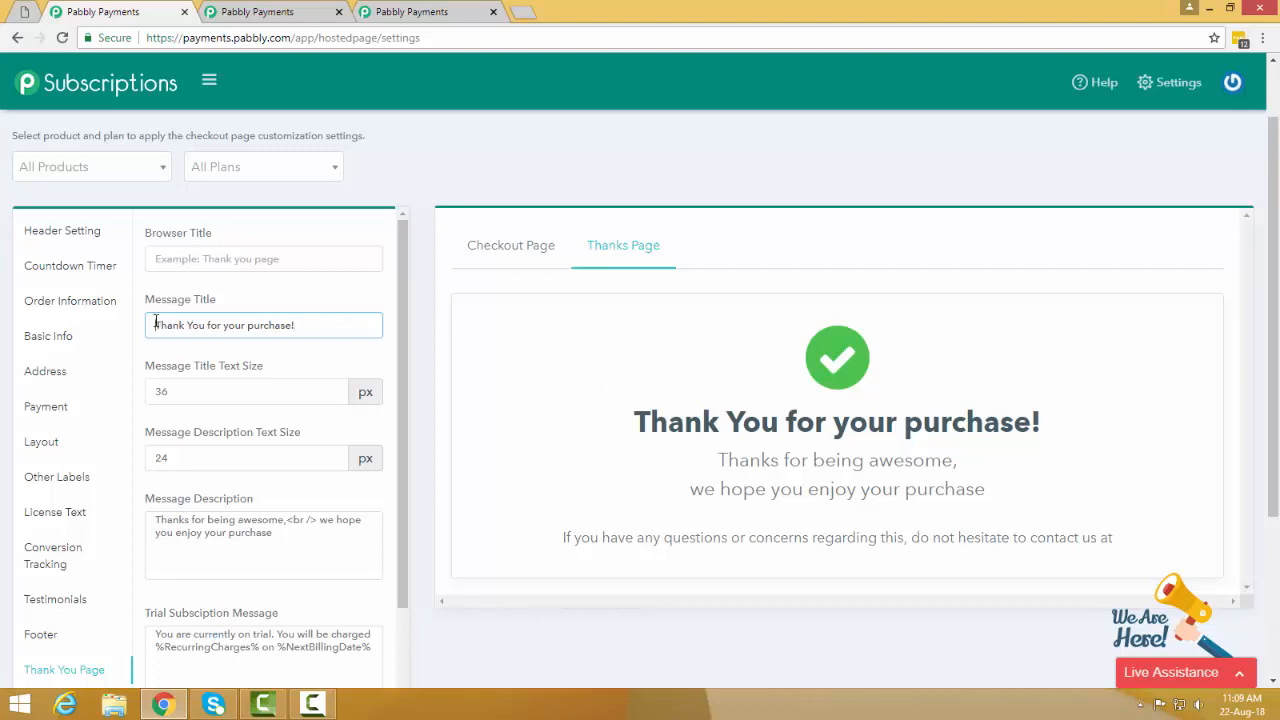
text(Bro)
key(BackSpace)
text(abv)
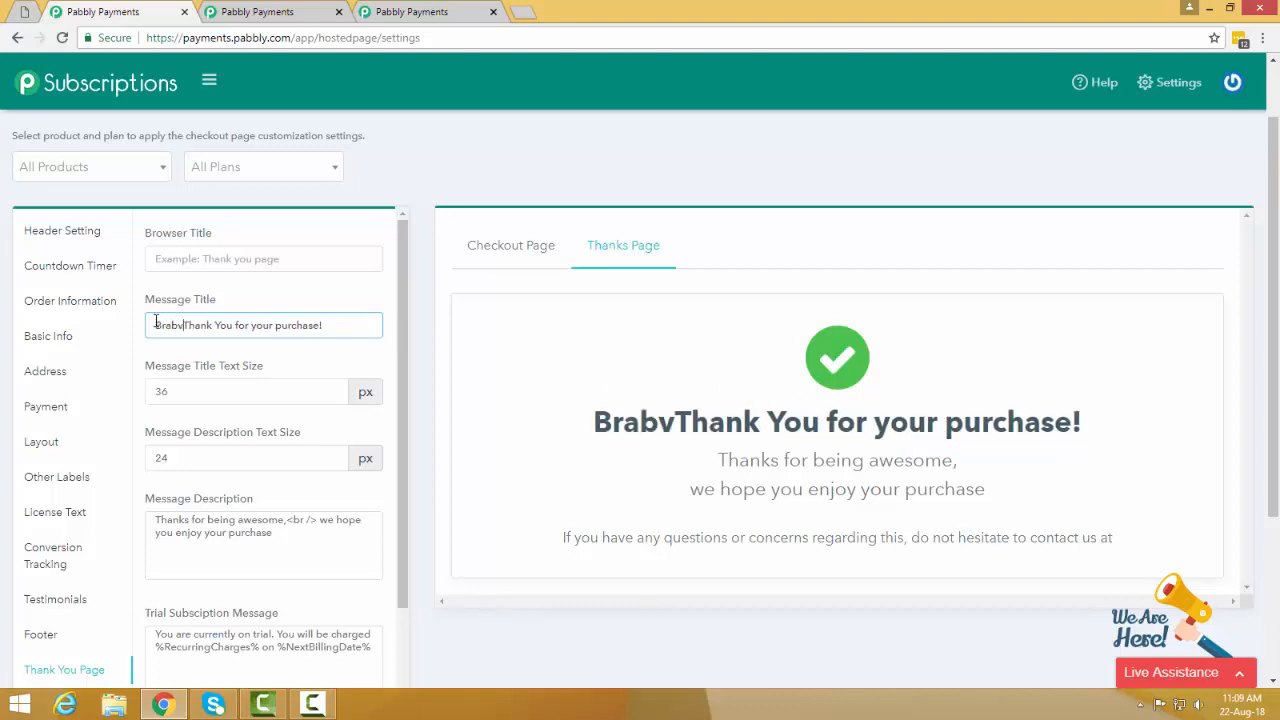
key(BackSpace)
key(BackSpace)
text(vo.)
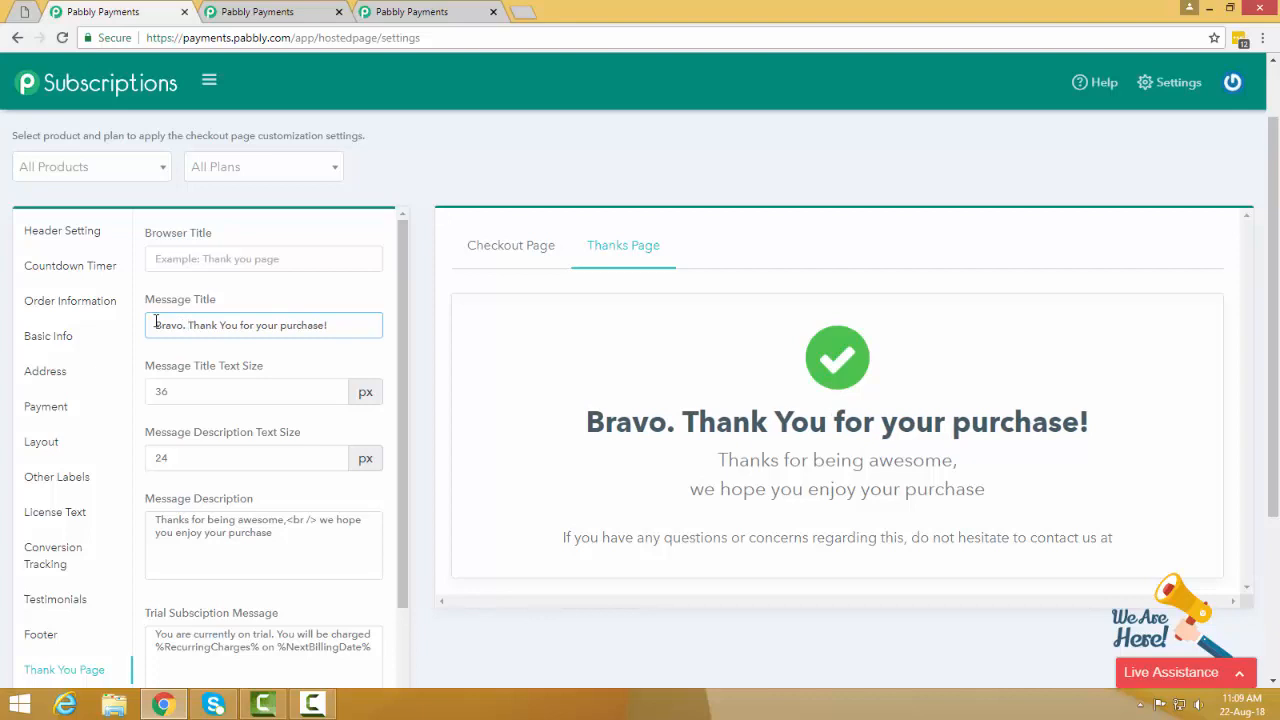
key(shift+Home)
key(BackSpace)
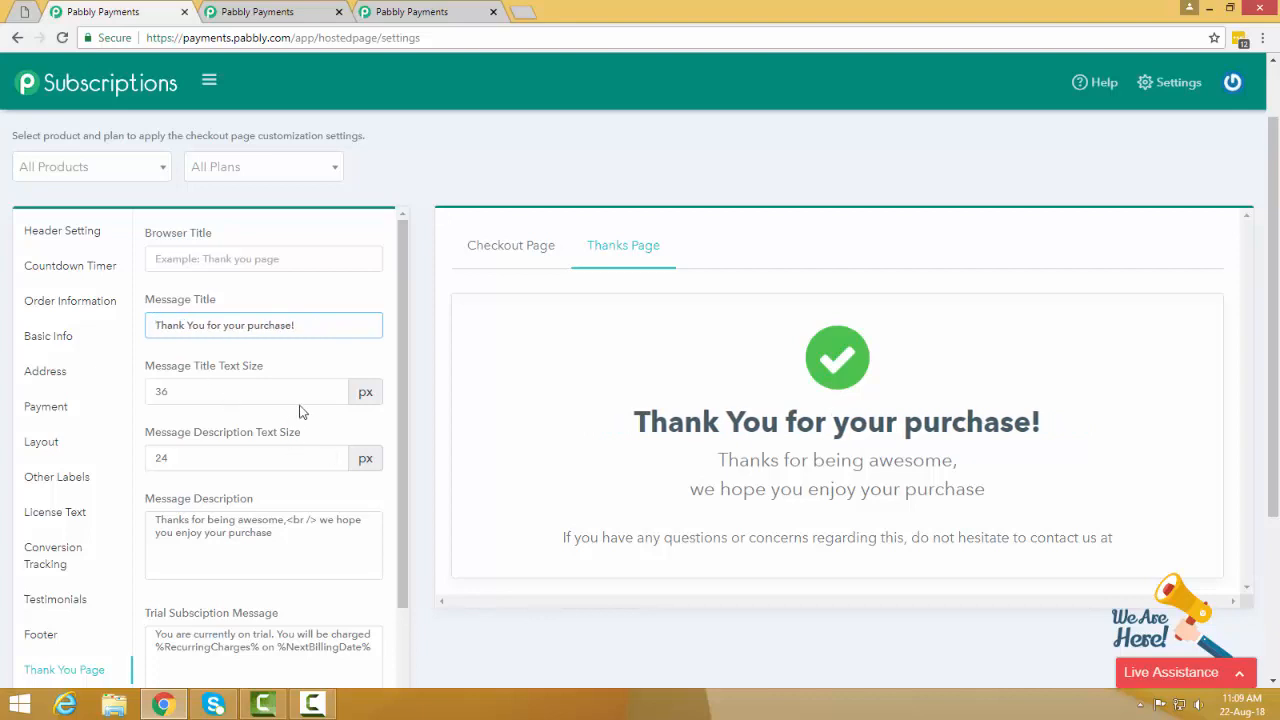
- Set the thank you page's message title text size to 39 px
click(332, 390)
click(332, 390)
click(332, 390)
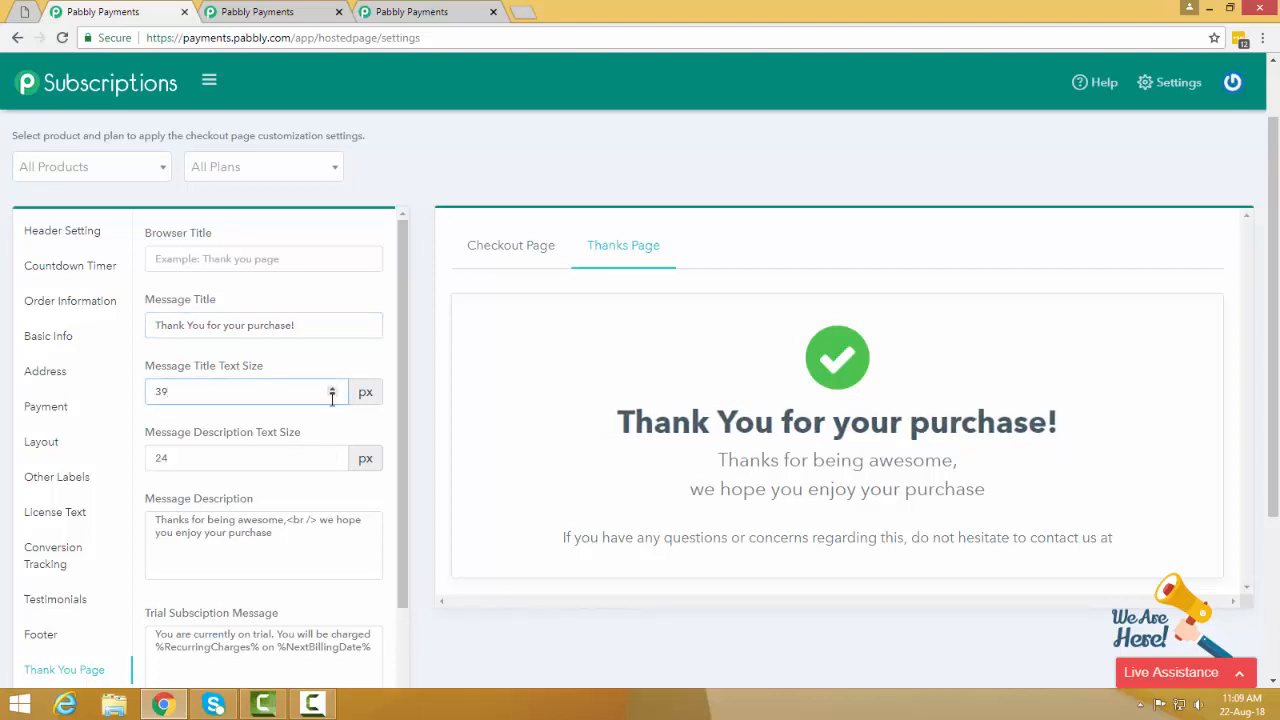
- Try a message description text size of 26 px on the thank you page, and restore it to 24 px
click(332, 455)
click(332, 455)
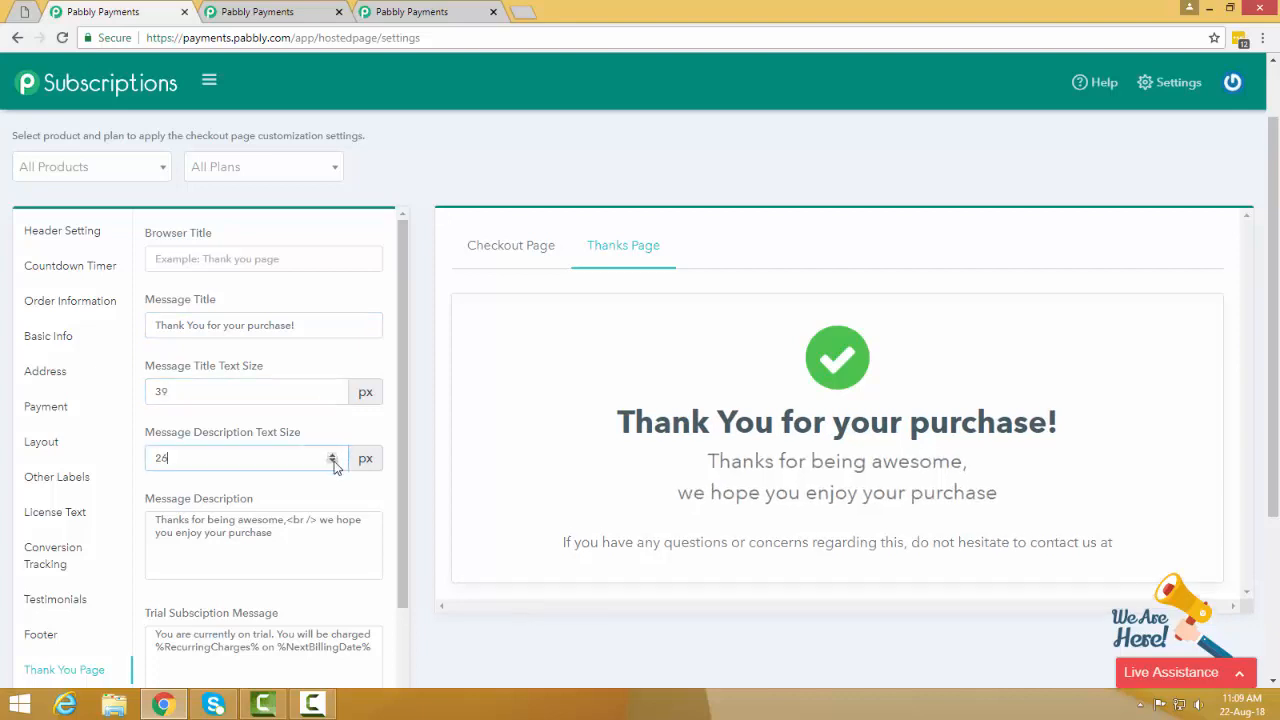
click(333, 462)
click(333, 462)
- Review the trial subscription message, recurring subscription message and notes in the thank you page settings
scroll(266, 410, down, 3)
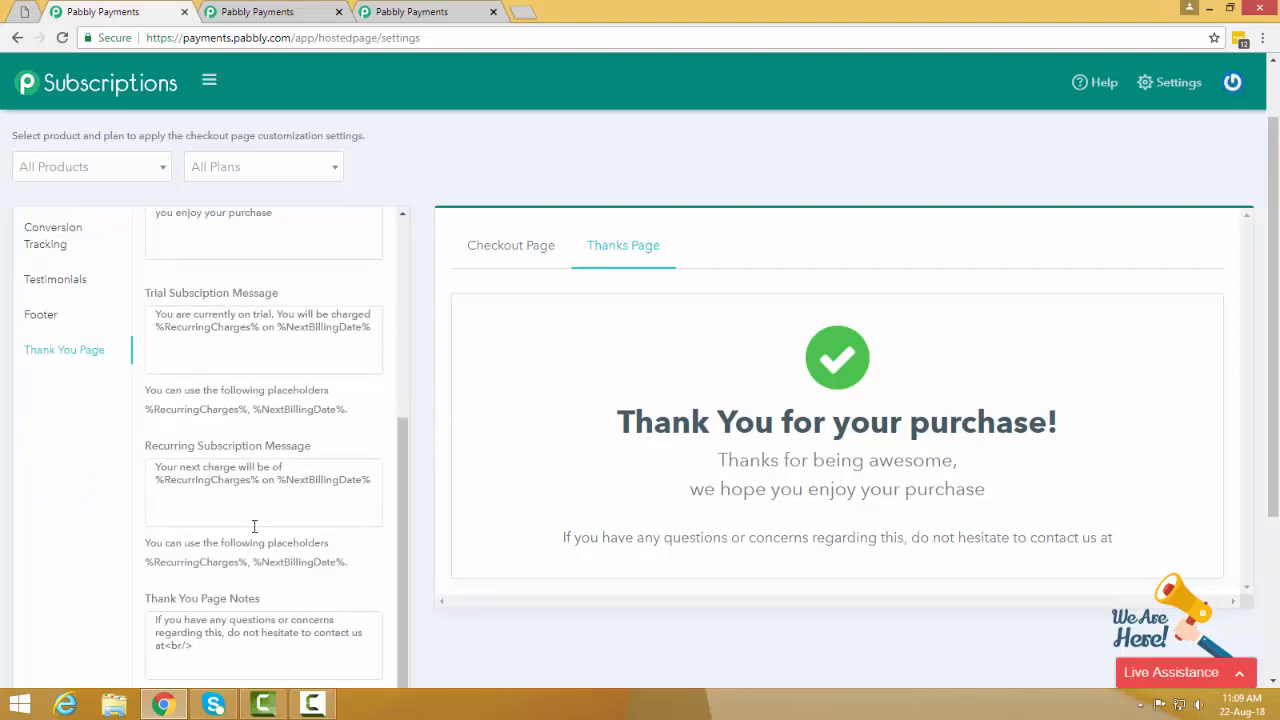
scroll(256, 500, down, 5)
scroll(269, 520, up, 5)
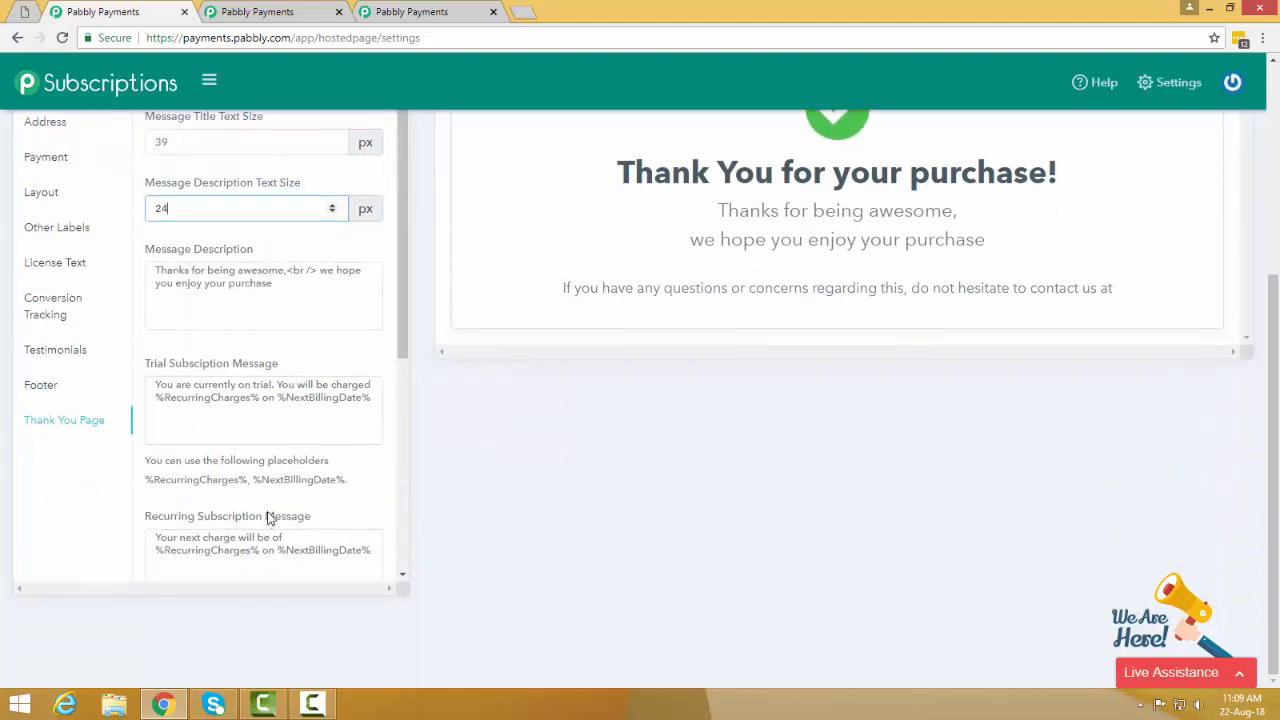
scroll(629, 417, up, 3)
scroll(629, 417, down, 3)
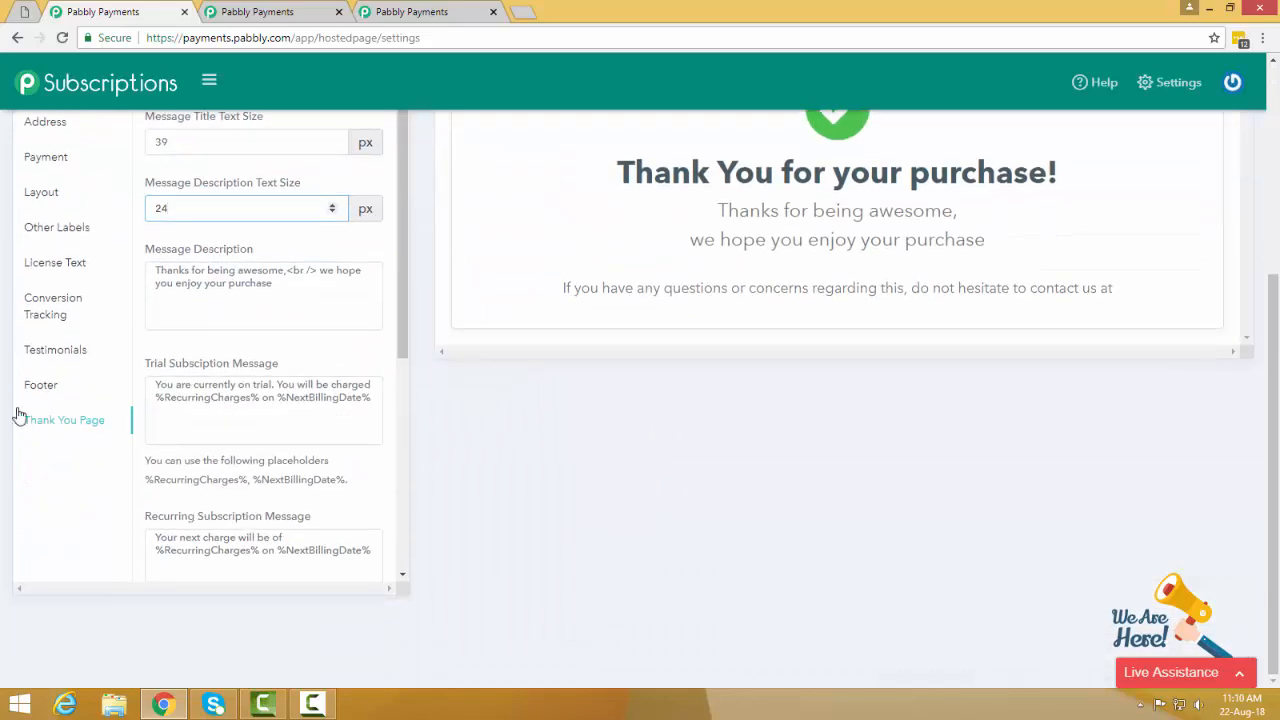
- View the Tracking Code field in the conversion tracking settings, and look at the thank you page before returning to the checkout page preview
click(64, 326)
scroll(160, 360, up, 3)
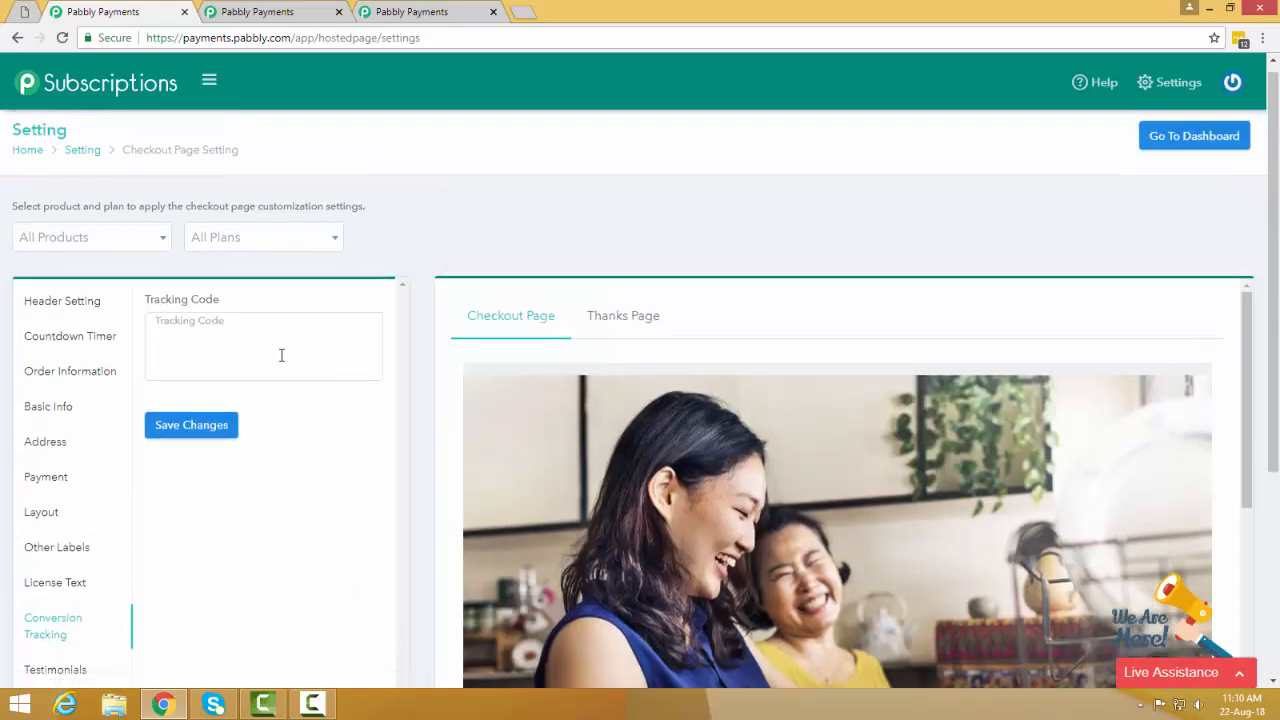
click(249, 341)
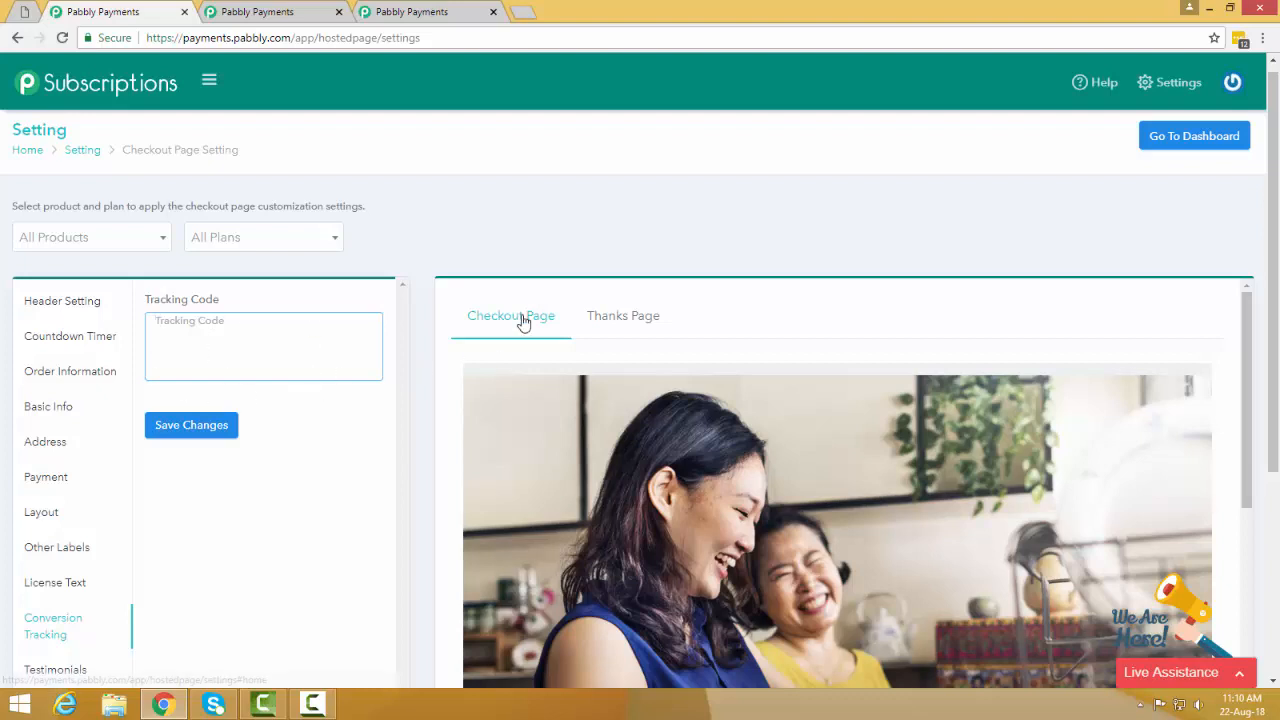
click(630, 320)
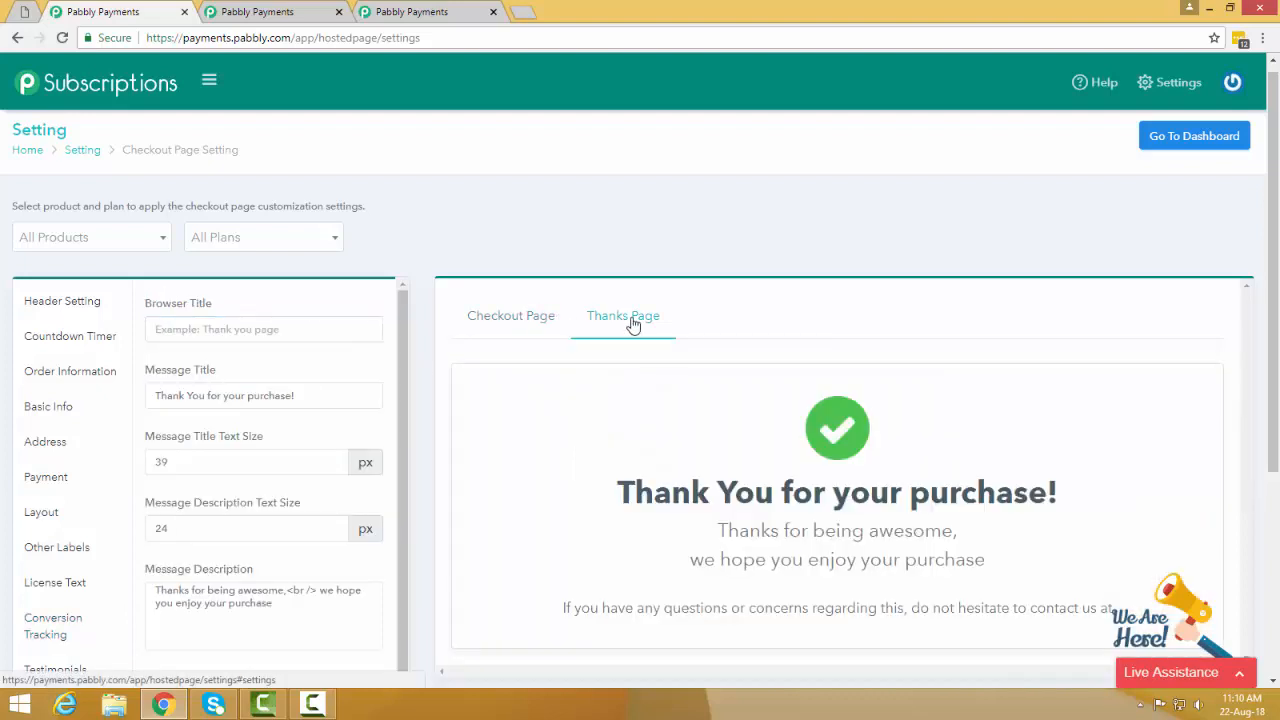
click(531, 327)
click(96, 346)
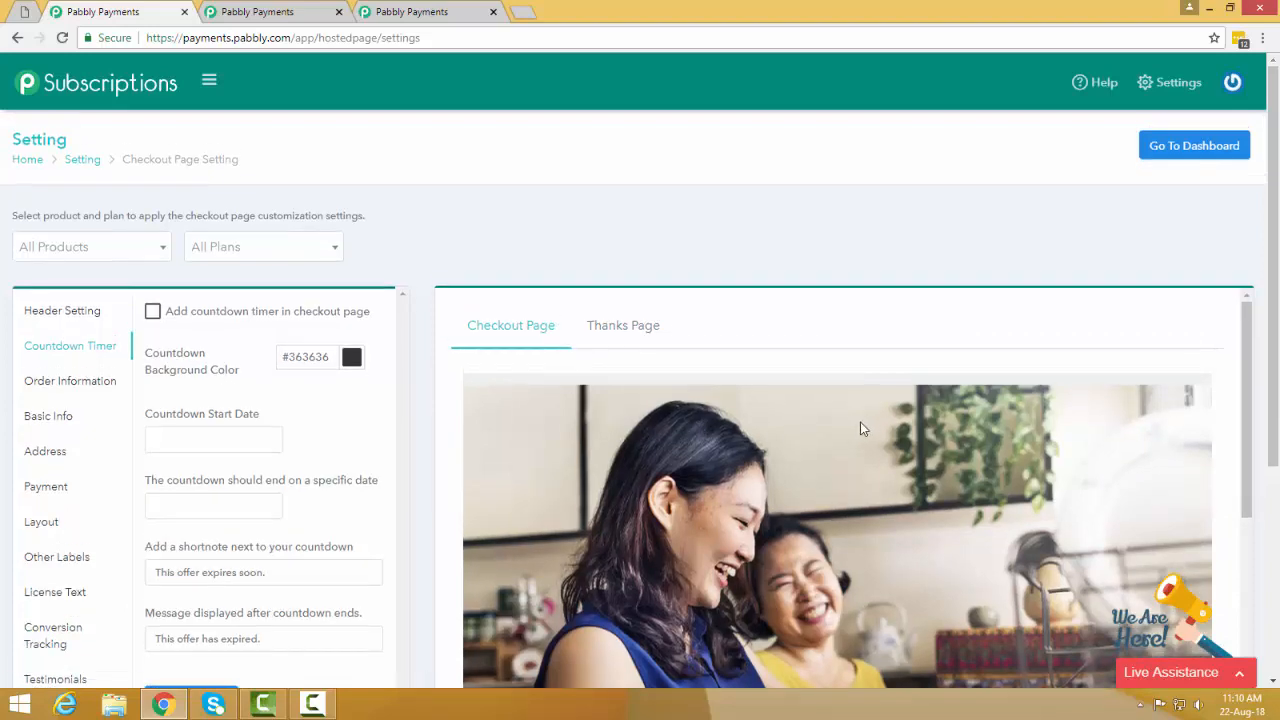
scroll(860, 428, down, 5)
scroll(737, 414, up, 2)
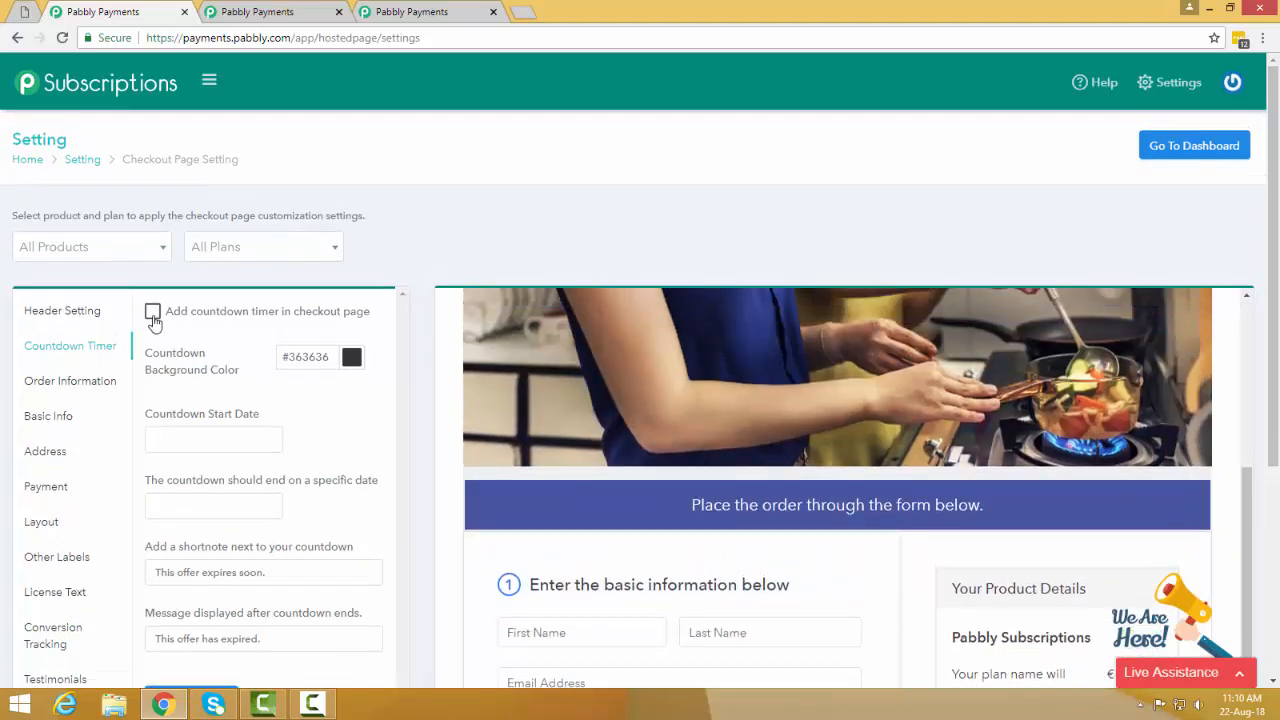
click(153, 314)
click(192, 436)
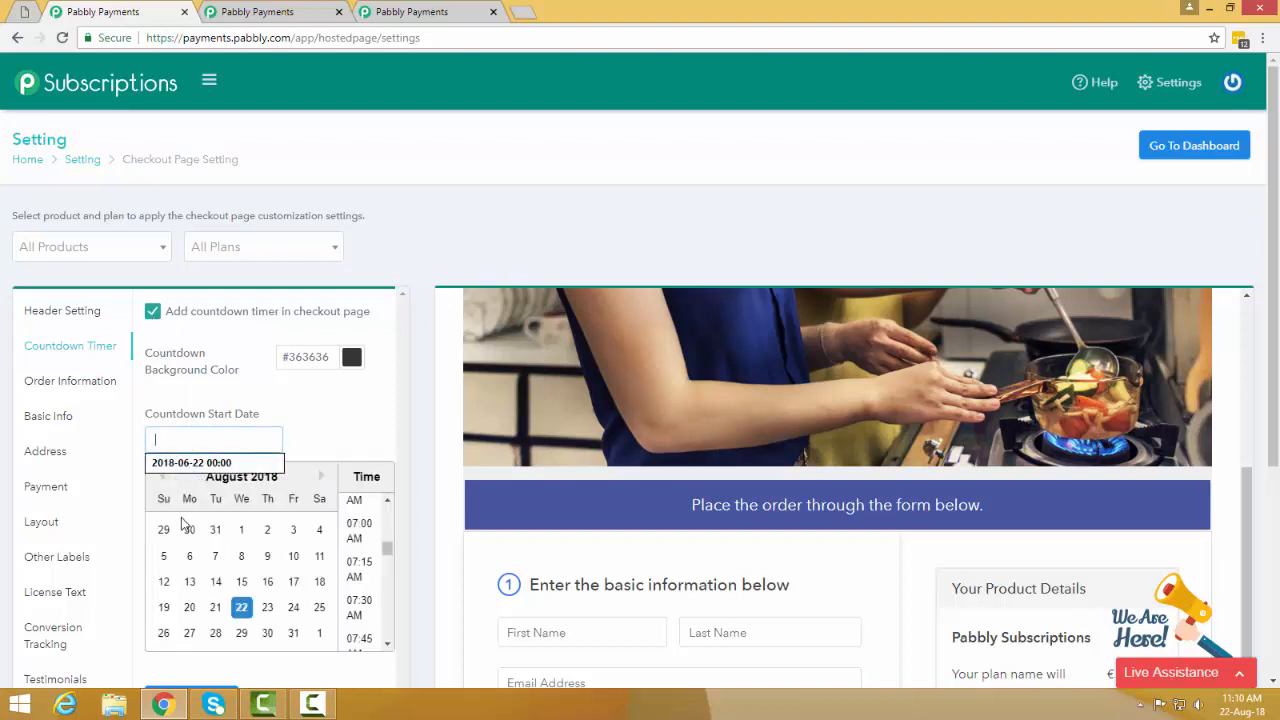
click(168, 529)
click(192, 502)
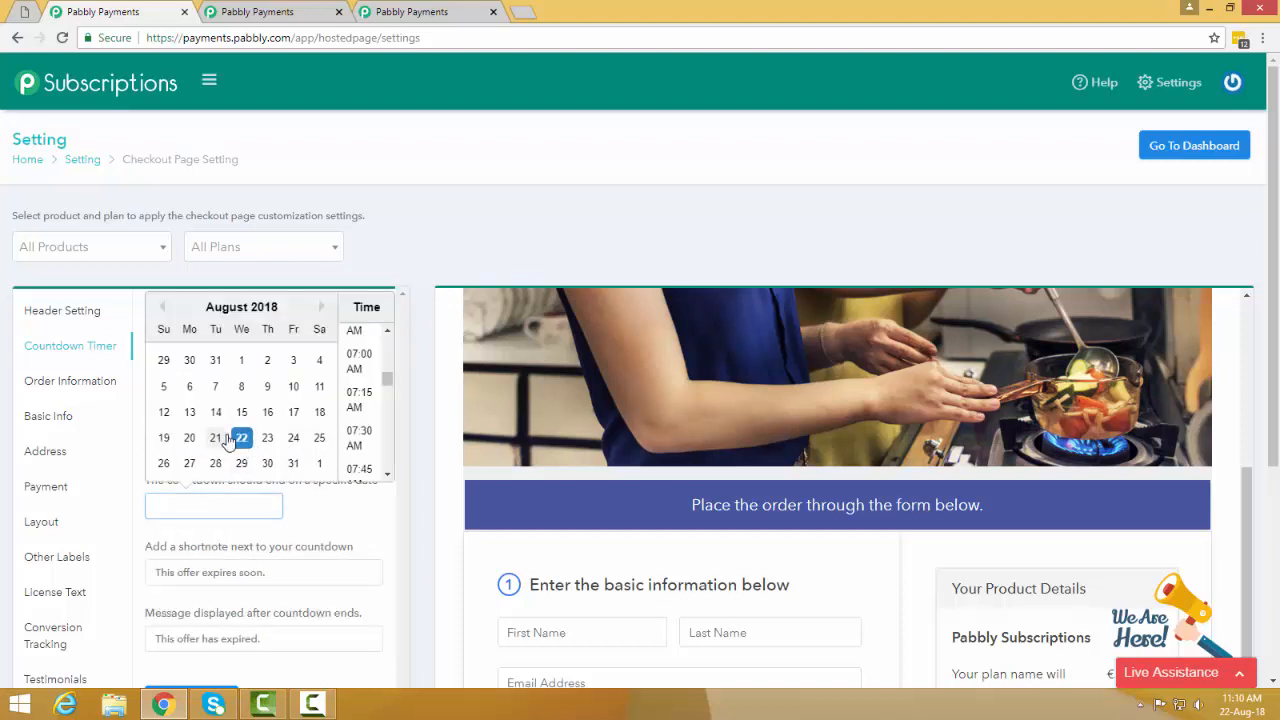
click(267, 437)
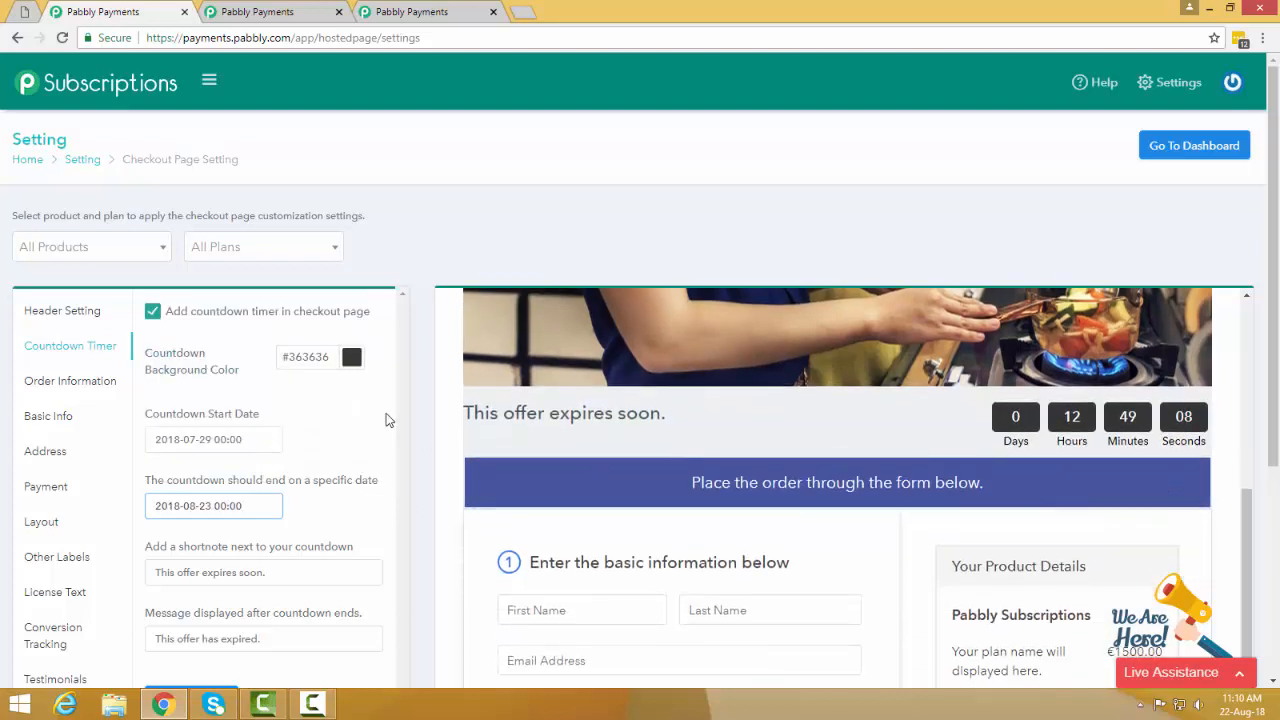
- Set the countdown background color to red, #f30000
click(351, 357)
drag(348, 436, 397, 394)
click(395, 394)
- Select the whole text of the short note displayed next to the countdown
scroll(268, 418, down, 2)
click(268, 418)
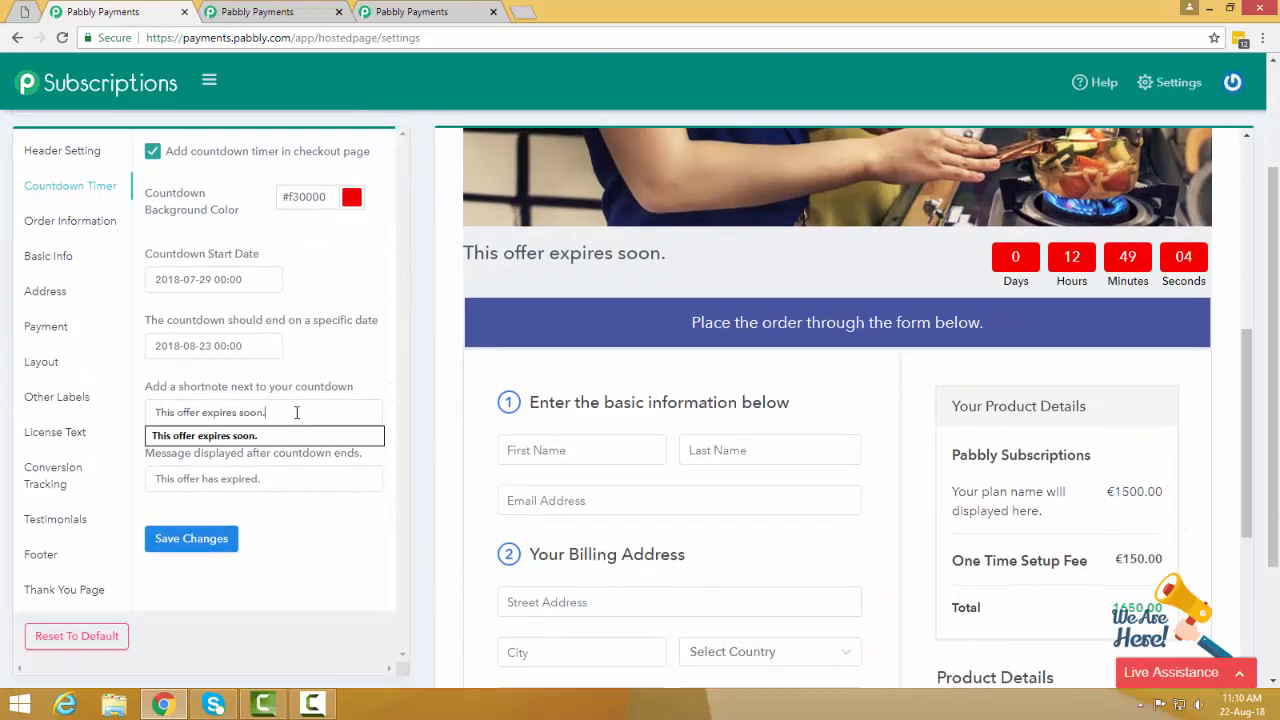
drag(268, 418, 149, 412)
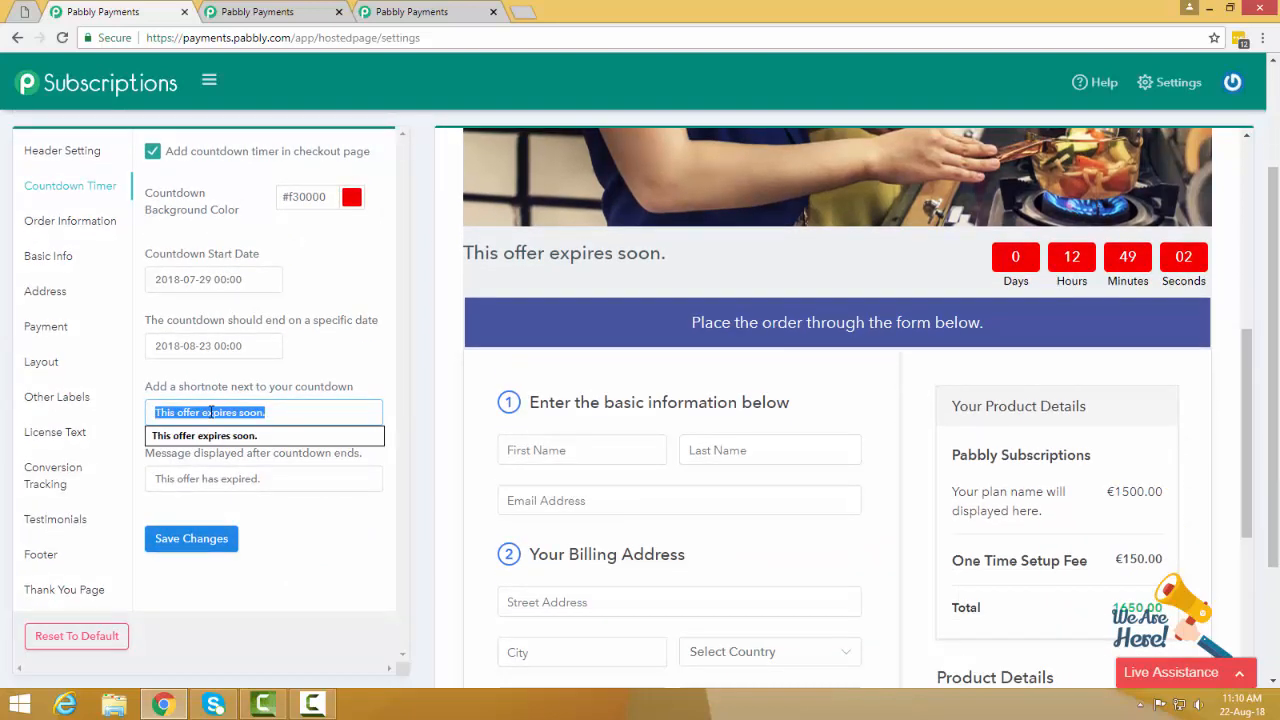
drag(305, 412, 136, 411)
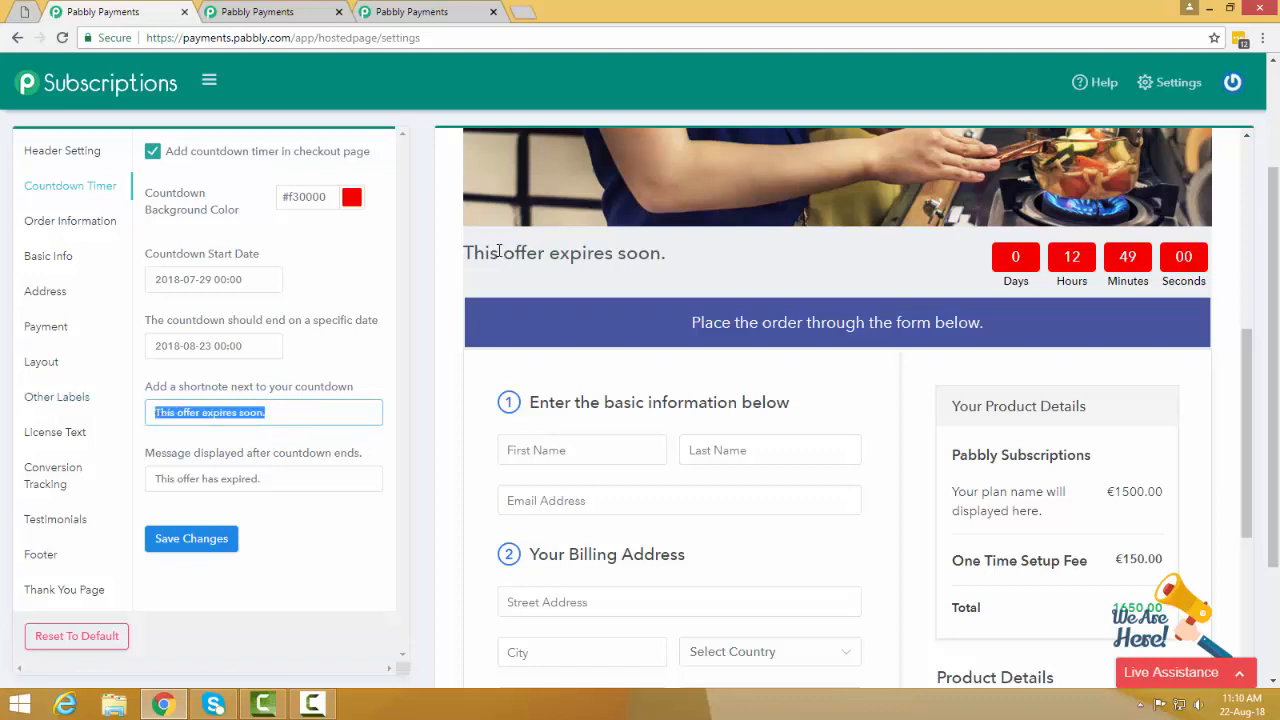
- Look at the countdown note in the preview and the text of the message displayed after the countdown ends
drag(499, 252, 627, 253)
click(318, 478)
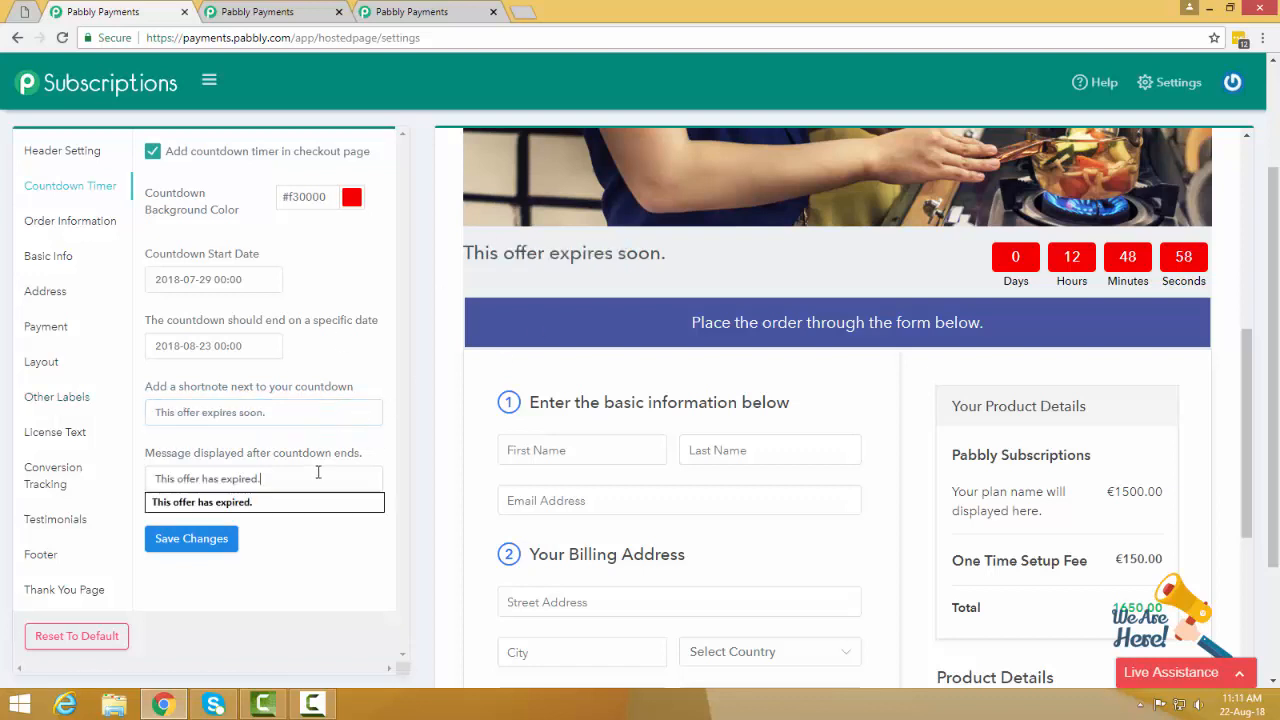
drag(323, 474, 106, 463)
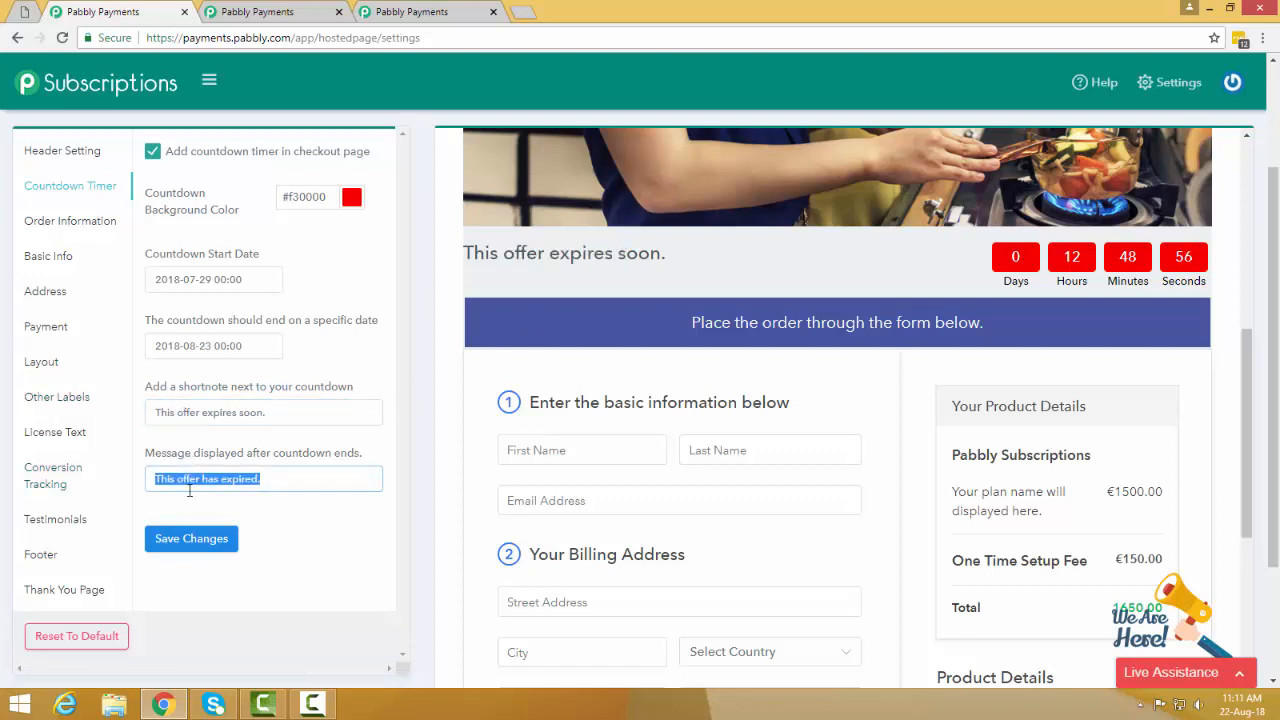
click(251, 478)
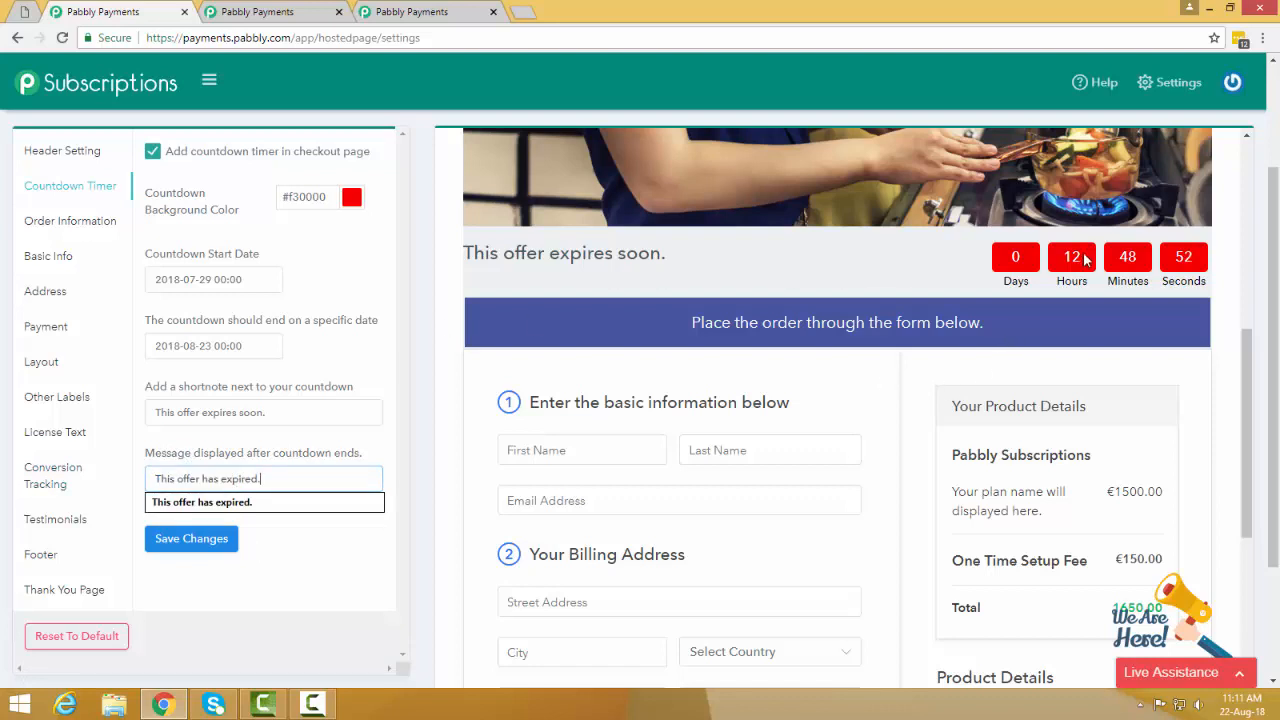
- Disable the countdown timer on the checkout page
scroll(418, 296, up, 3)
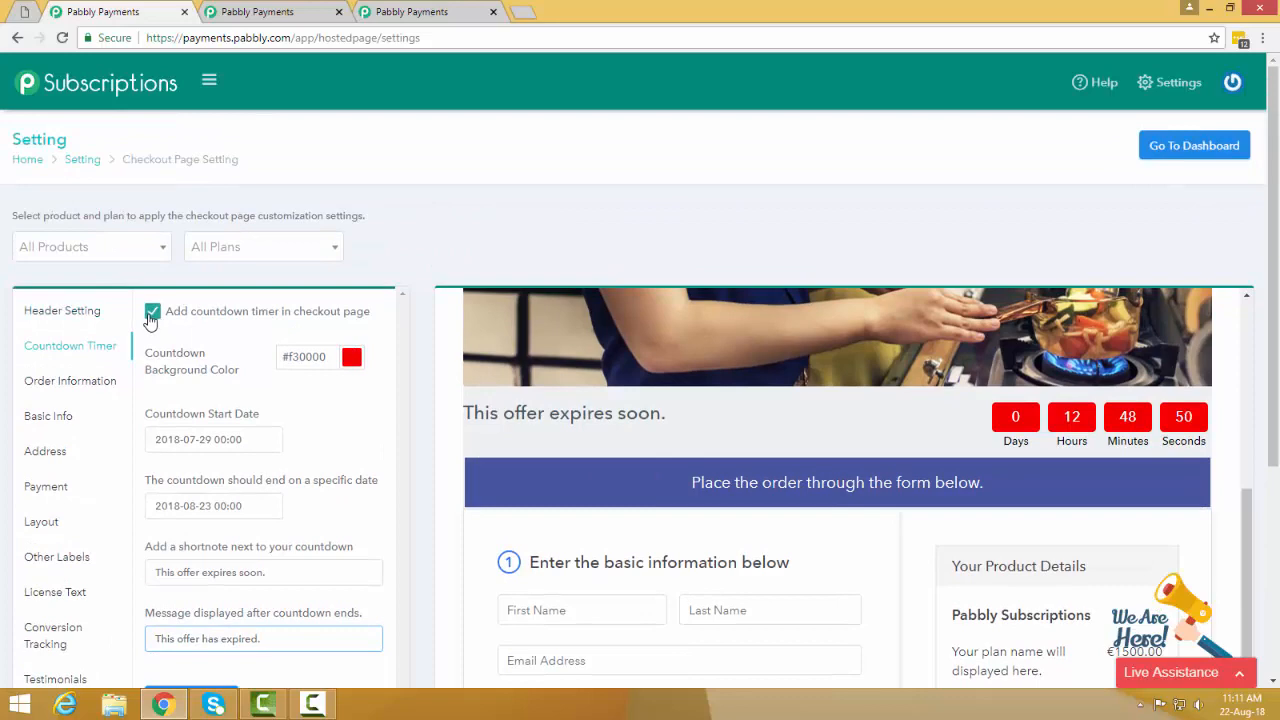
click(152, 313)
click(152, 313)
click(152, 313)
click(152, 313)
click(152, 313)
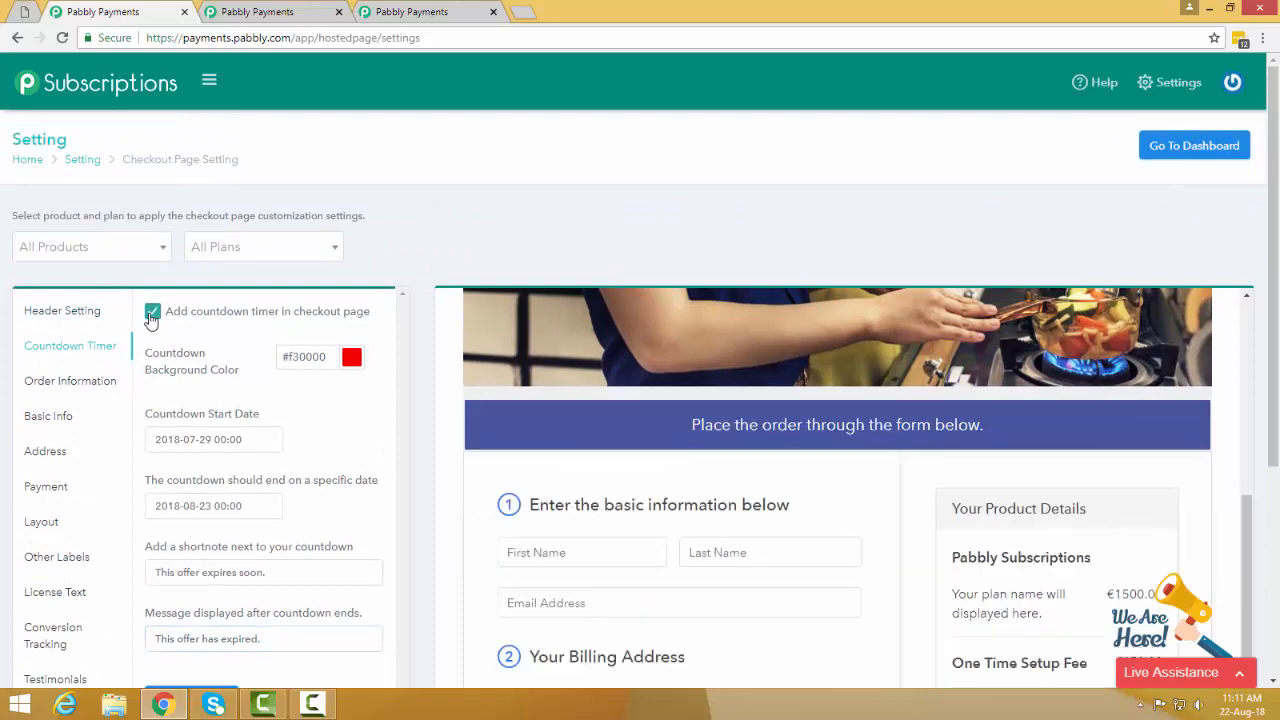
click(152, 313)
- Look through the whole checkout page preview, from the header image to the payment section and testimonials
scroll(851, 414, down, 5)
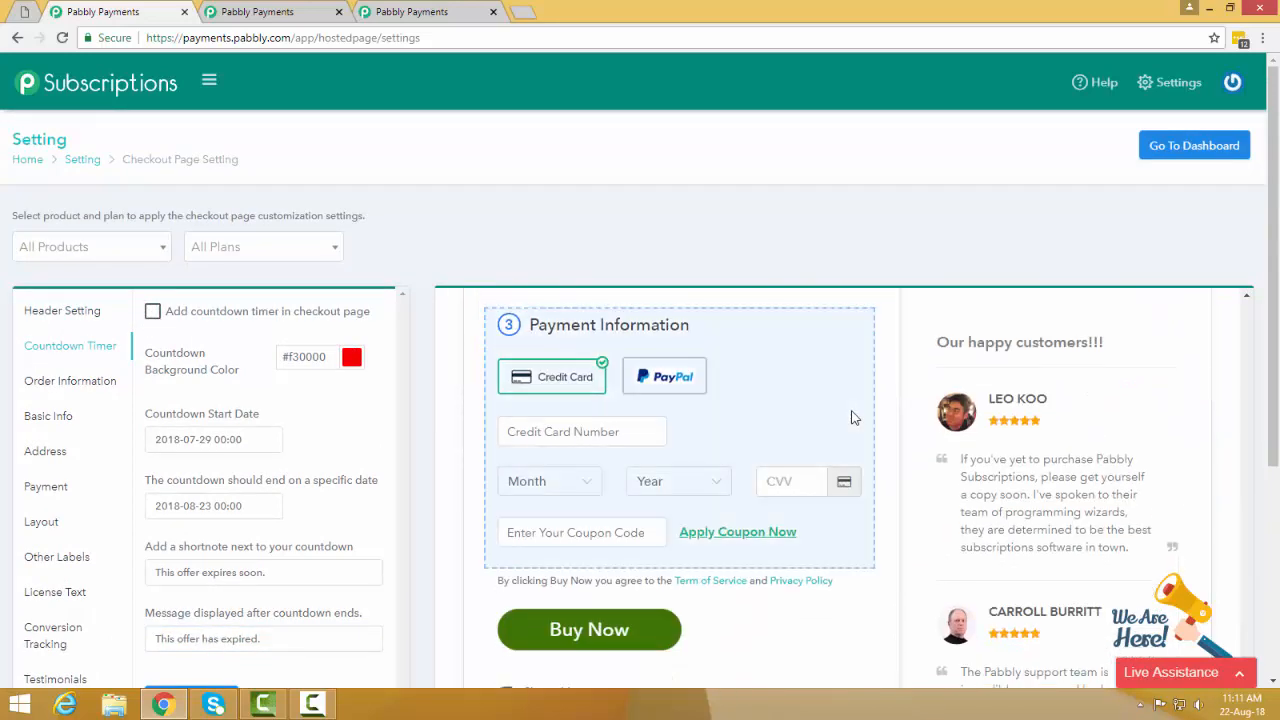
scroll(457, 443, down, 3)
scroll(641, 450, up, 5)
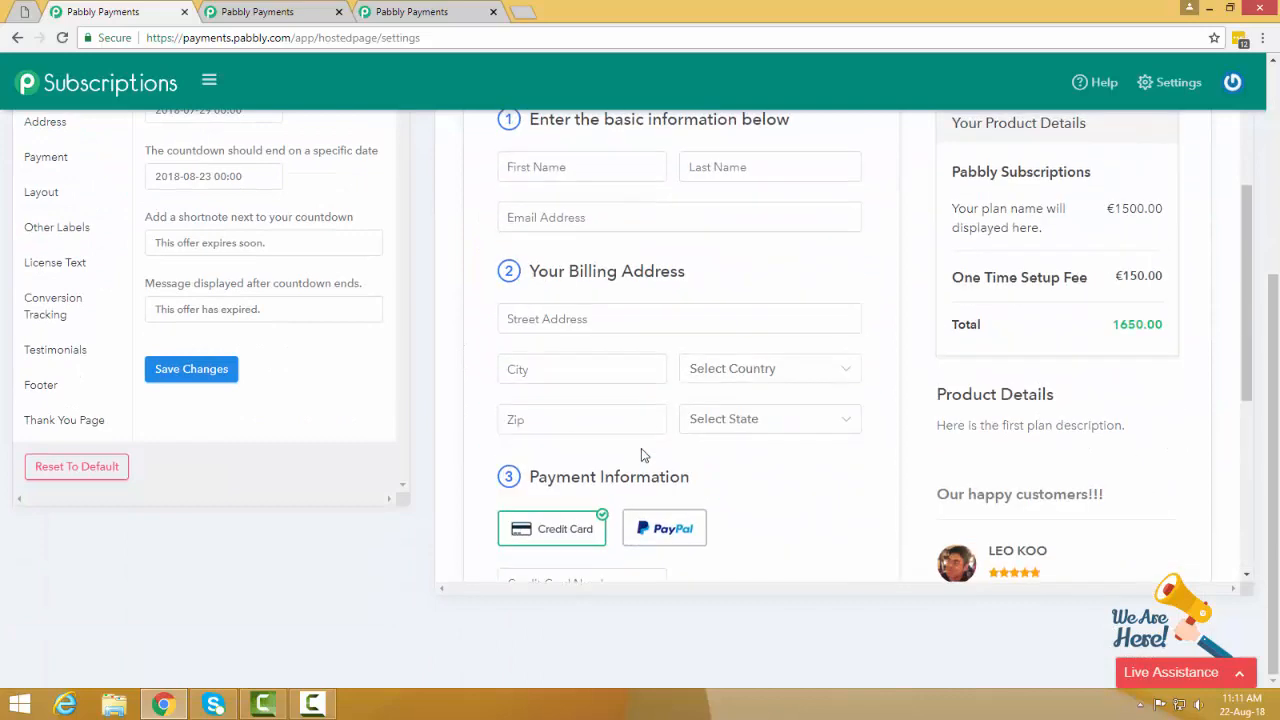
scroll(641, 448, up, 10)
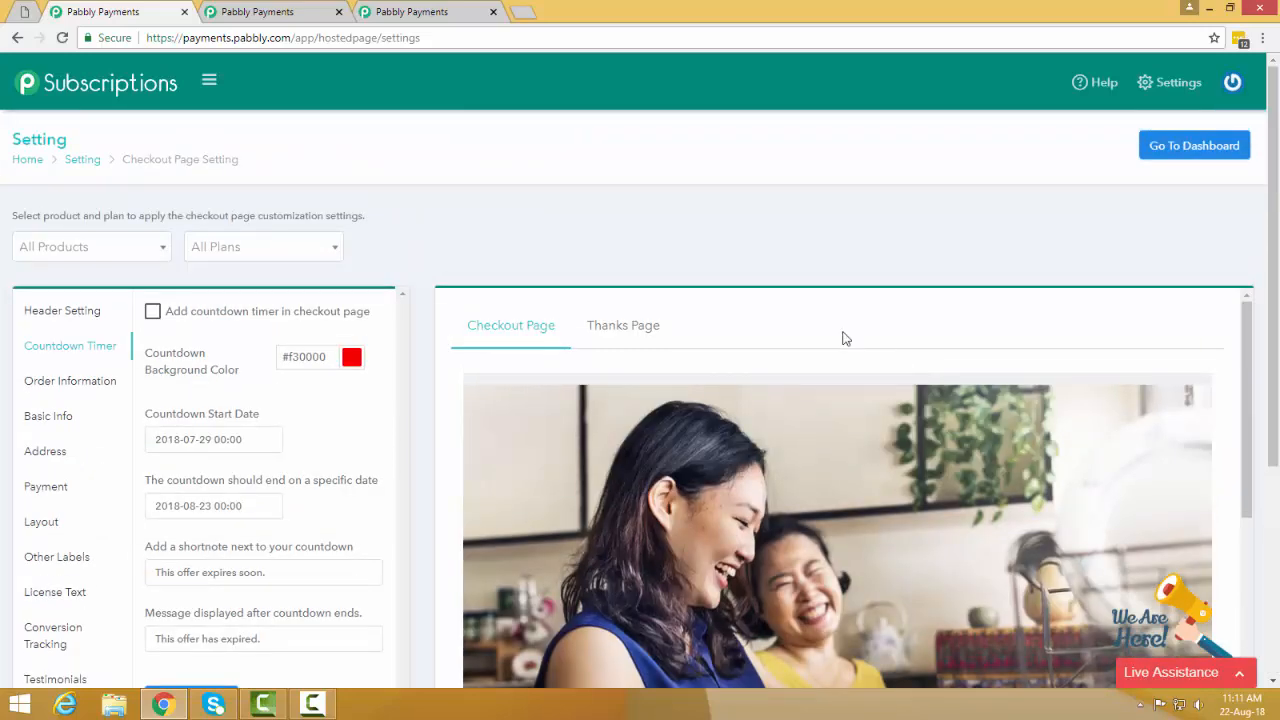
scroll(391, 234, down, 3)
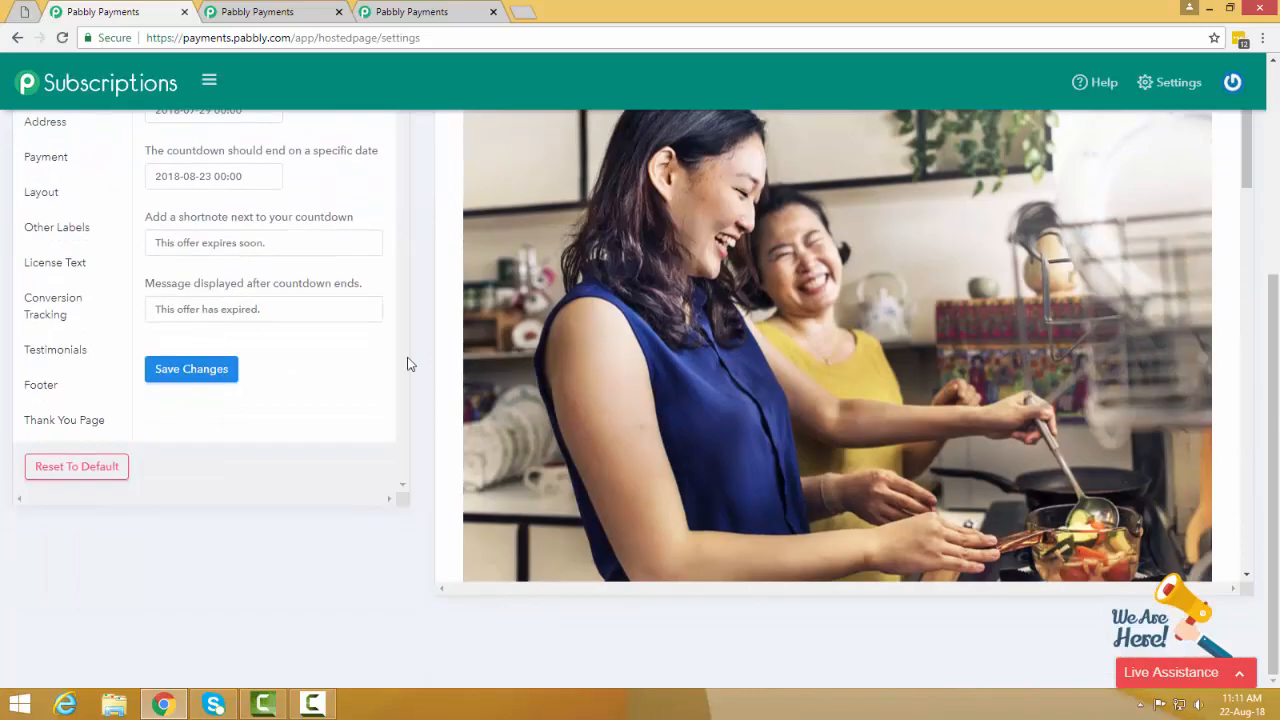
scroll(405, 364, up, 5)
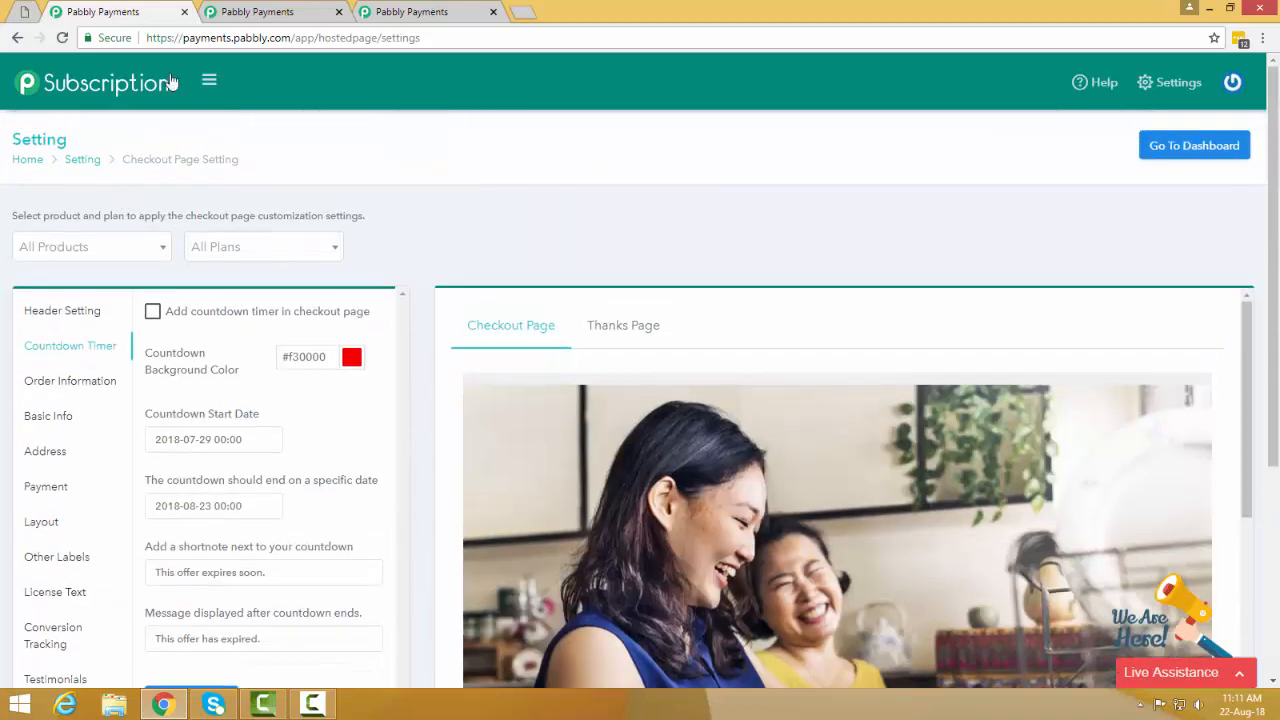
- Open the published checkout page of the Starters plan from the Pabbly Subscriptions product and look through it
click(245, 10)
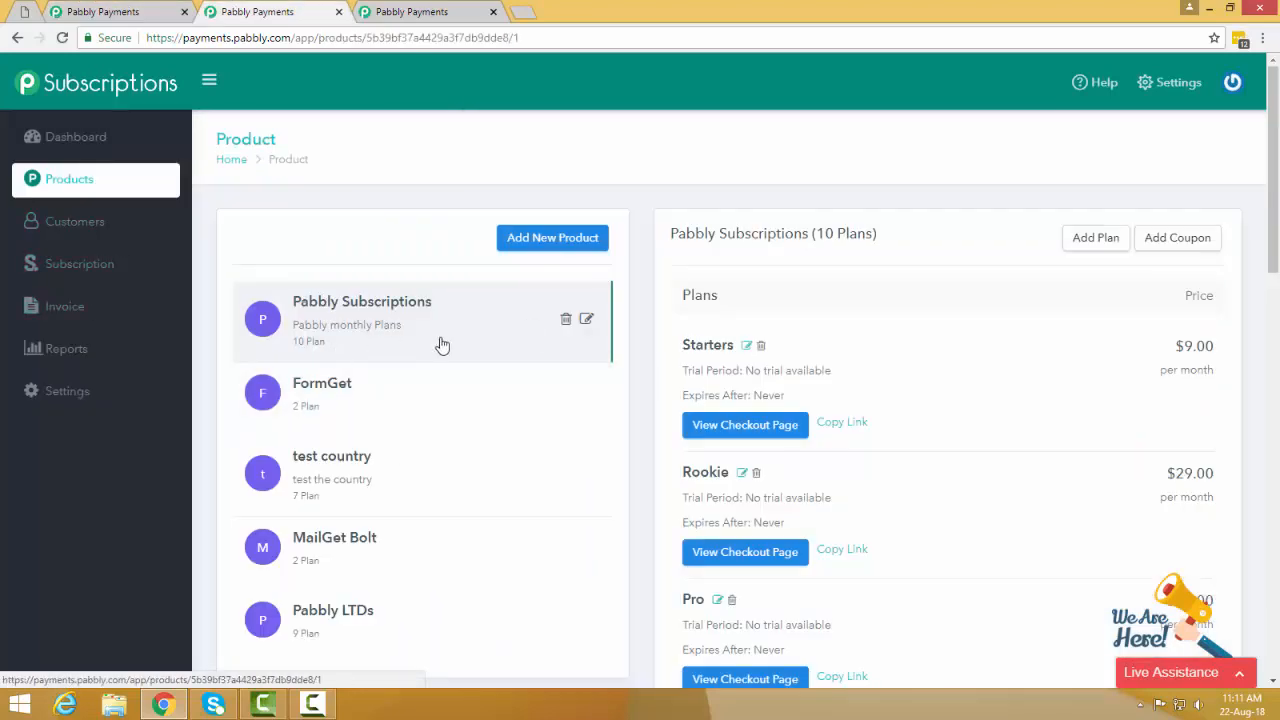
click(767, 432)
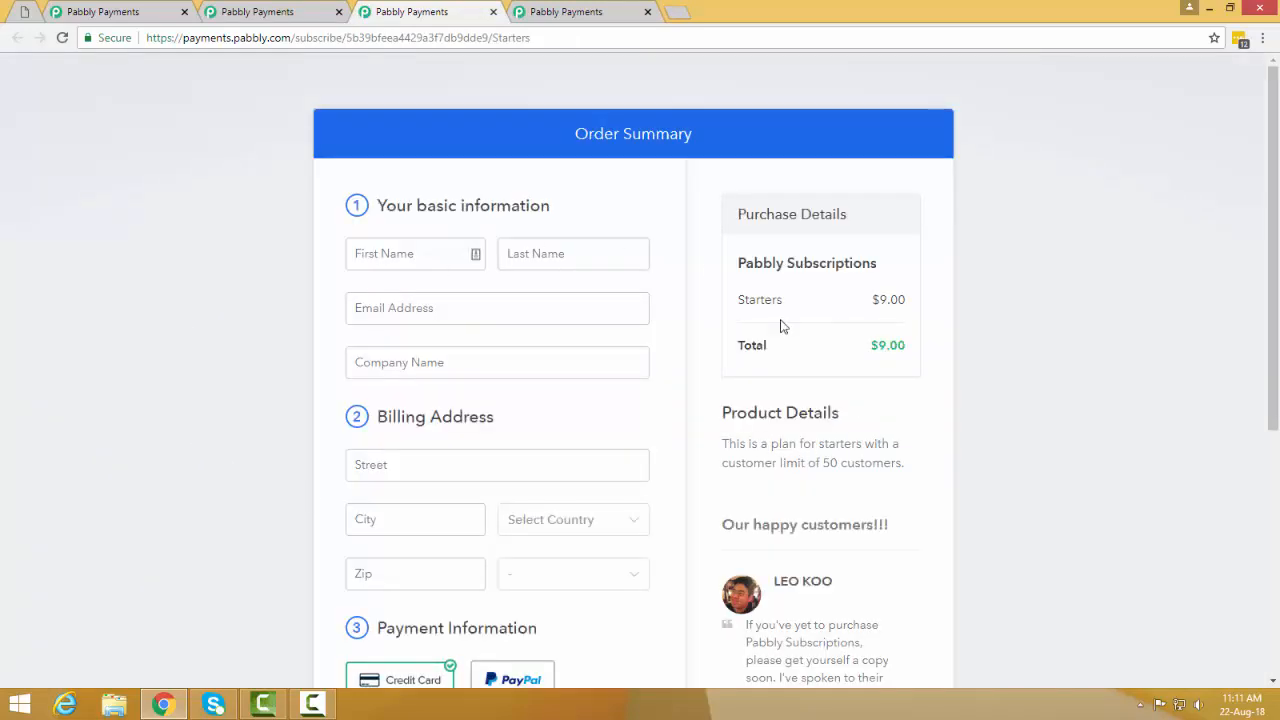
scroll(693, 460, down, 3)
scroll(693, 460, down, 7)
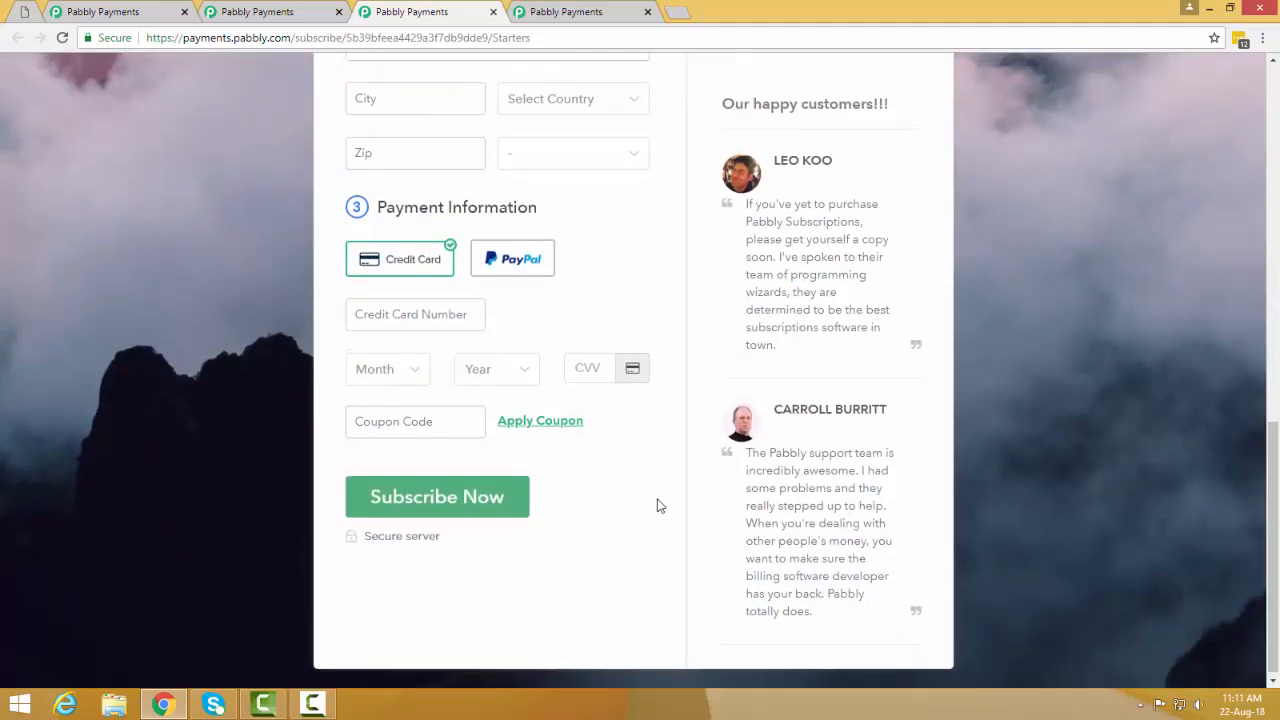
scroll(657, 502, up, 10)
scroll(1157, 391, down, 10)
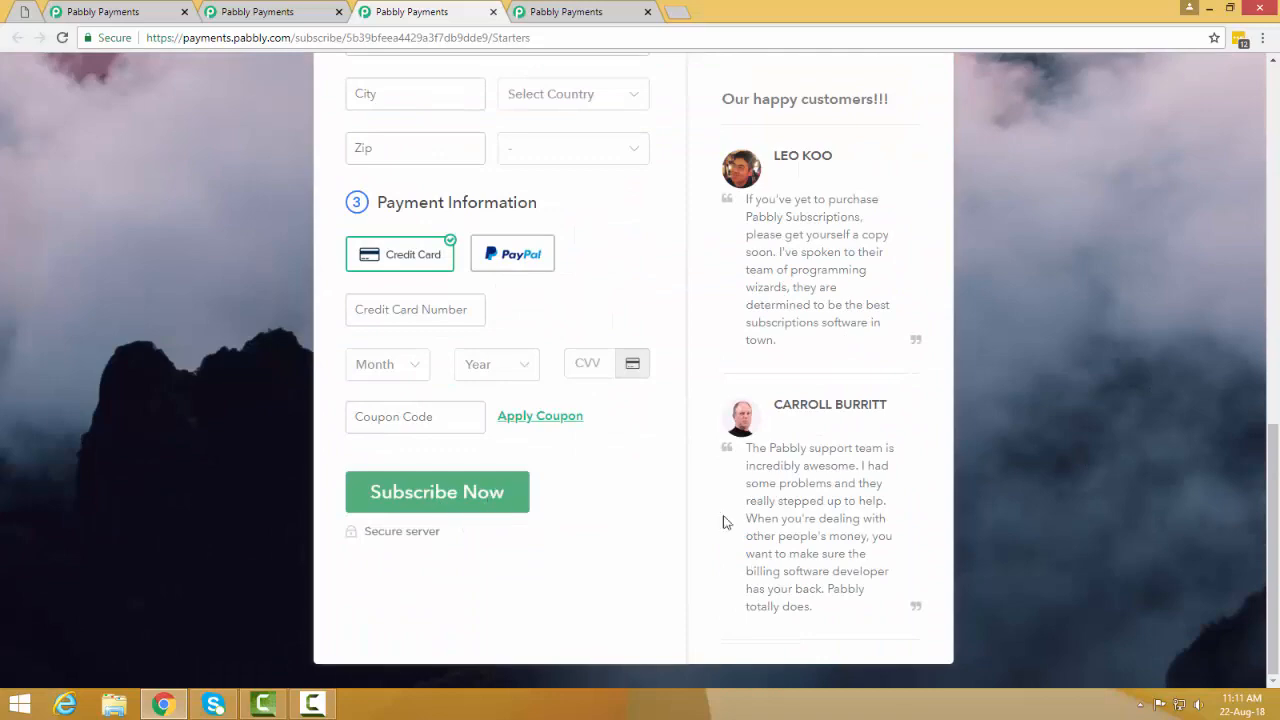
scroll(841, 521, up, 10)
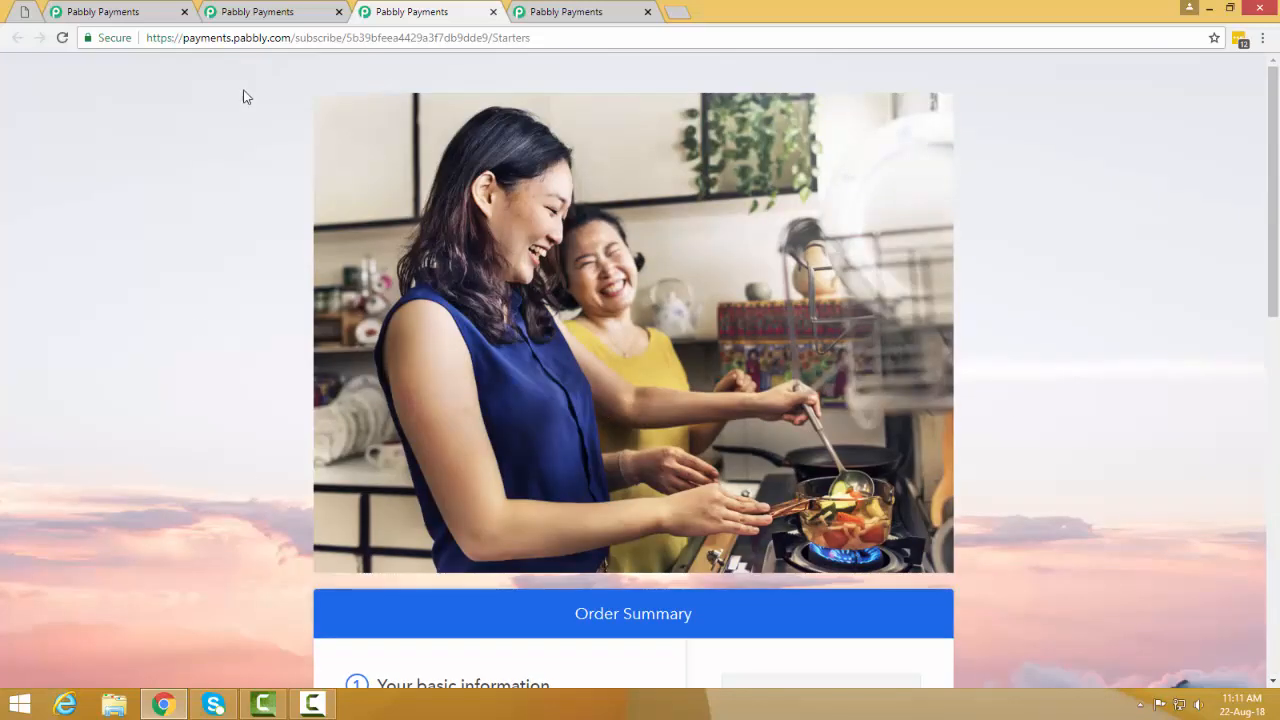
- Return to the checkout page settings and save the countdown timer changes
click(250, 12)
click(128, 14)
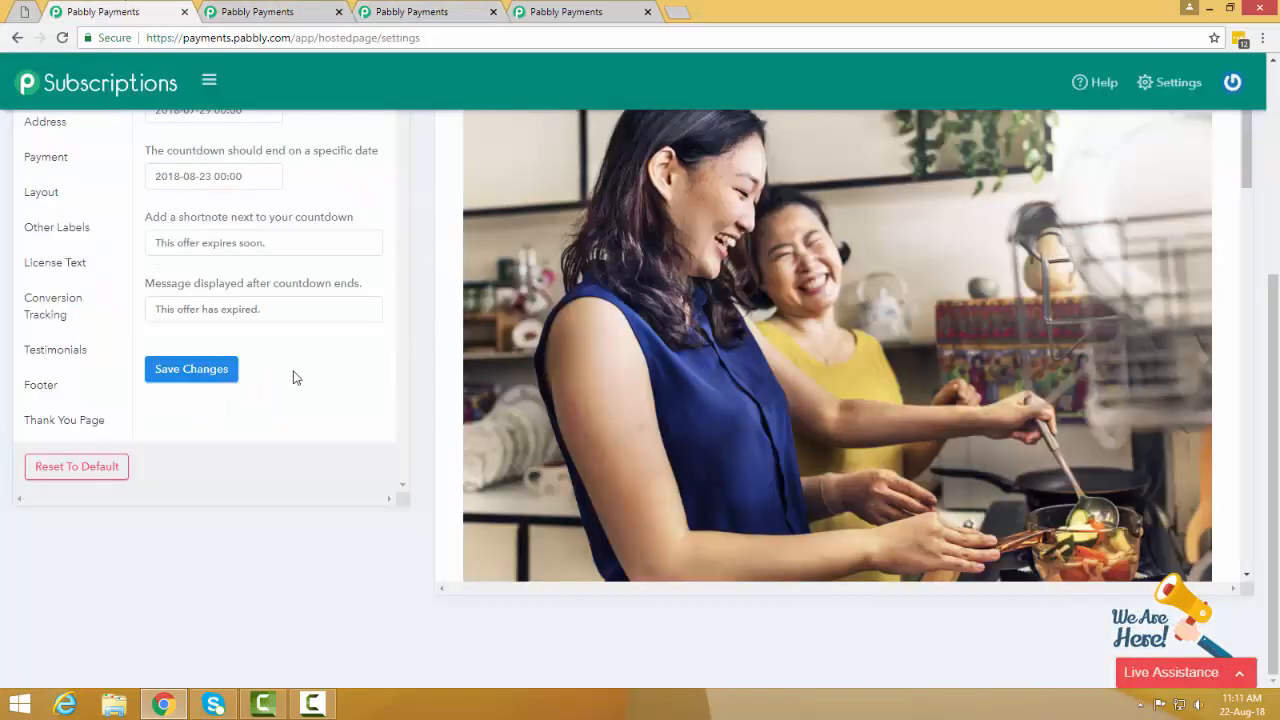
click(210, 360)
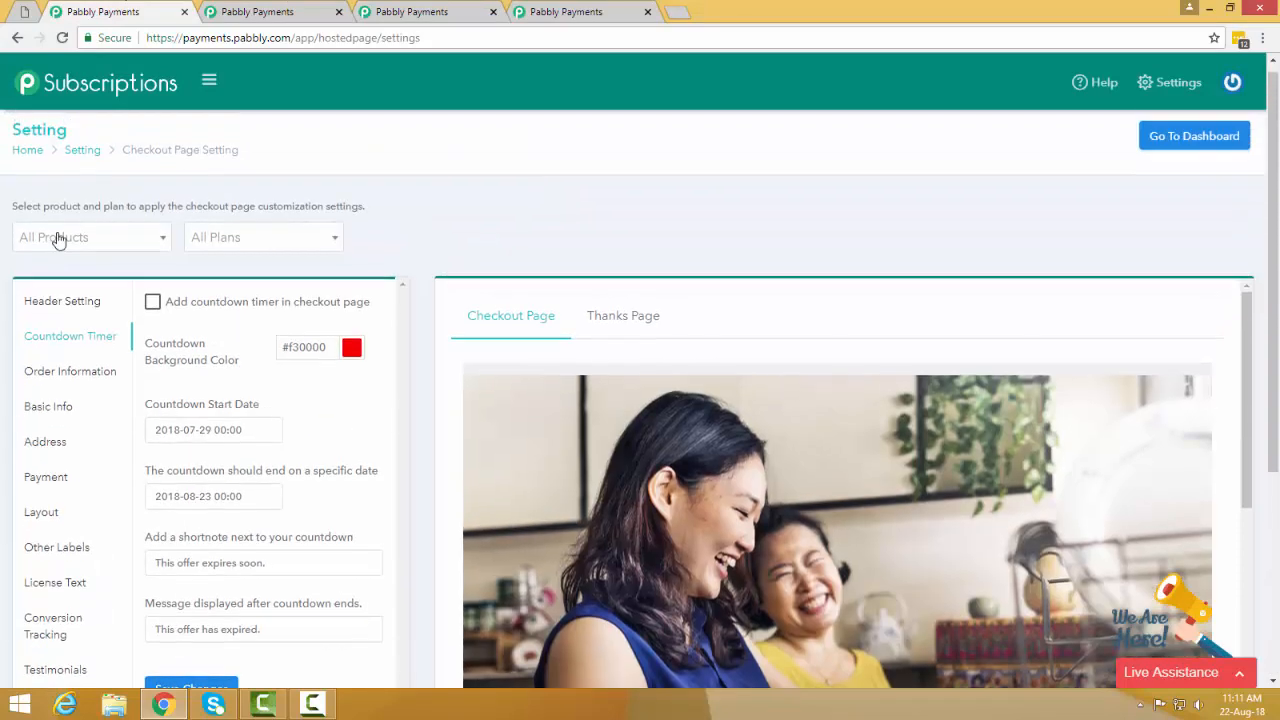
- Remove the header image cookin.jpg in the checkout page's header settings
scroll(363, 369, down, 1)
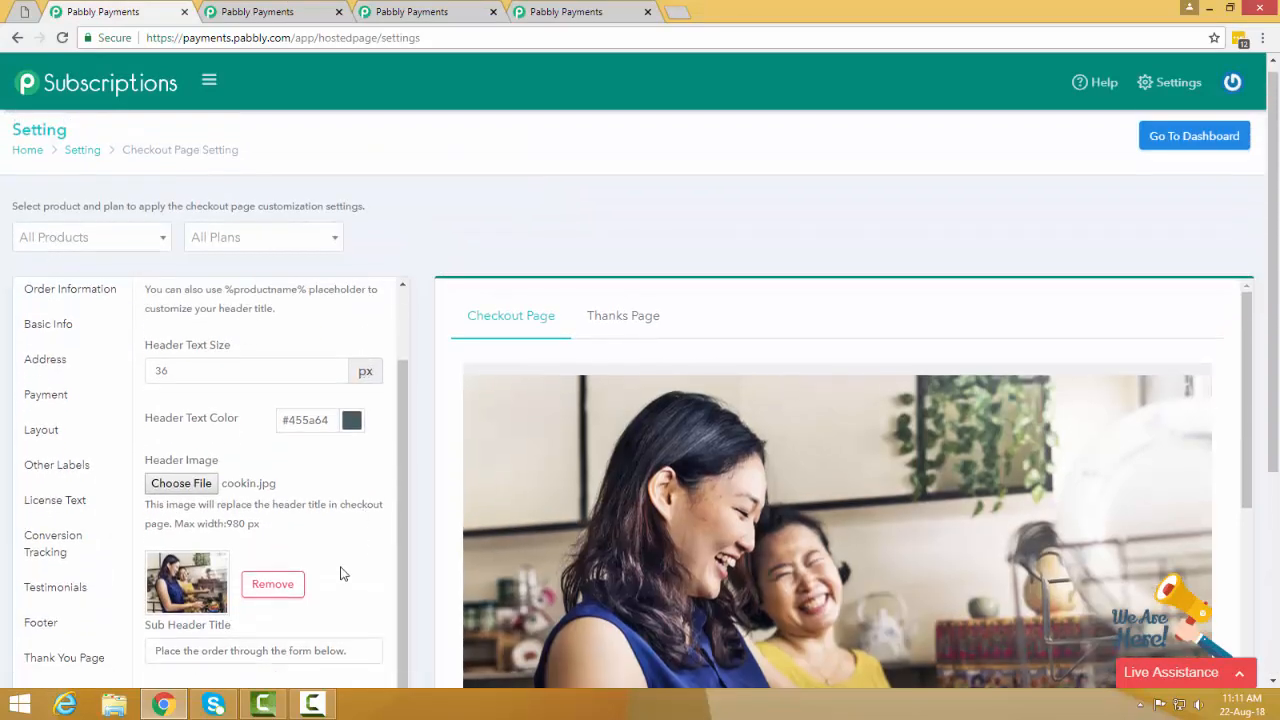
click(292, 584)
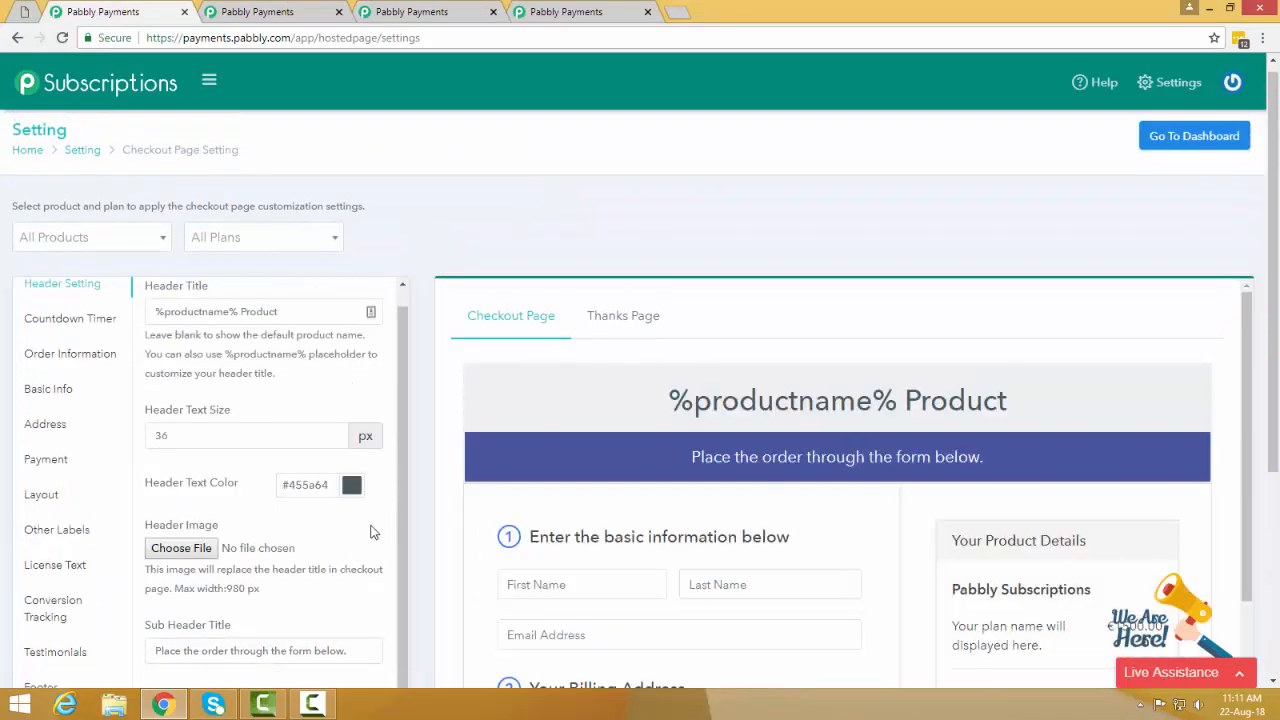
scroll(370, 526, down, 3)
- Compare the published Starters checkout page with the header settings and preview of the checkout page
click(308, 10)
click(425, 11)
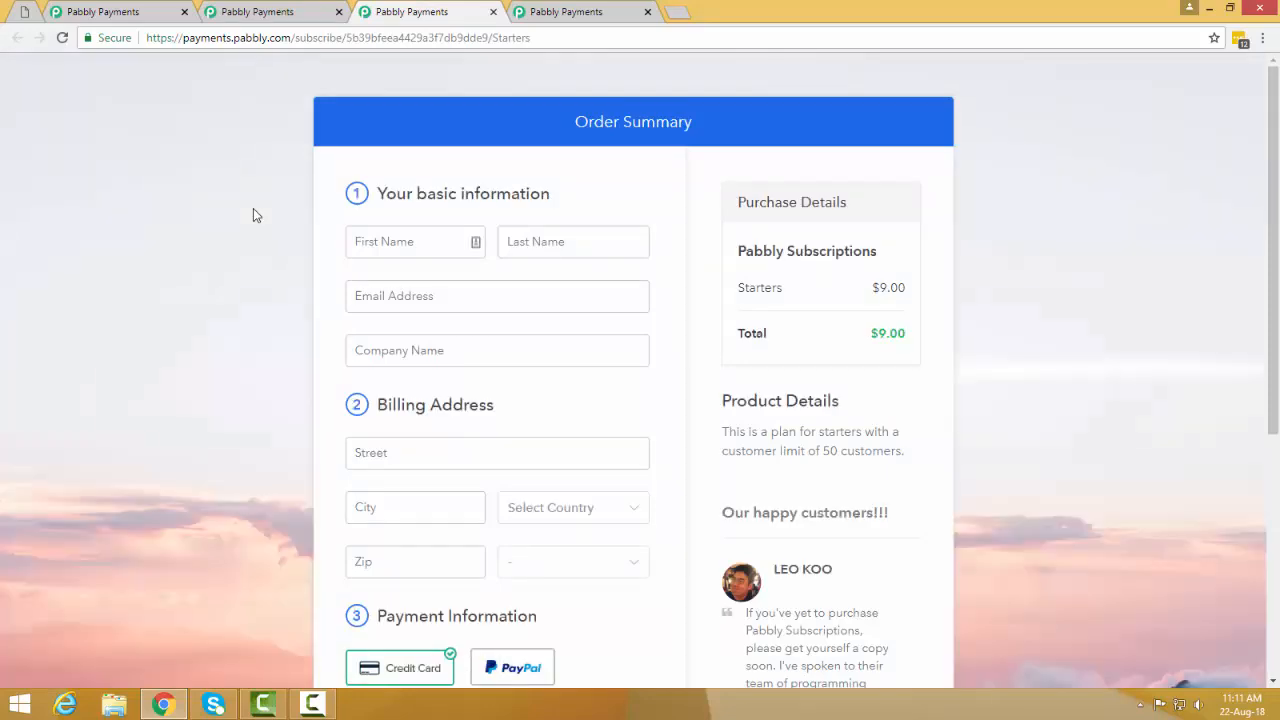
click(130, 11)
scroll(305, 285, up, 5)
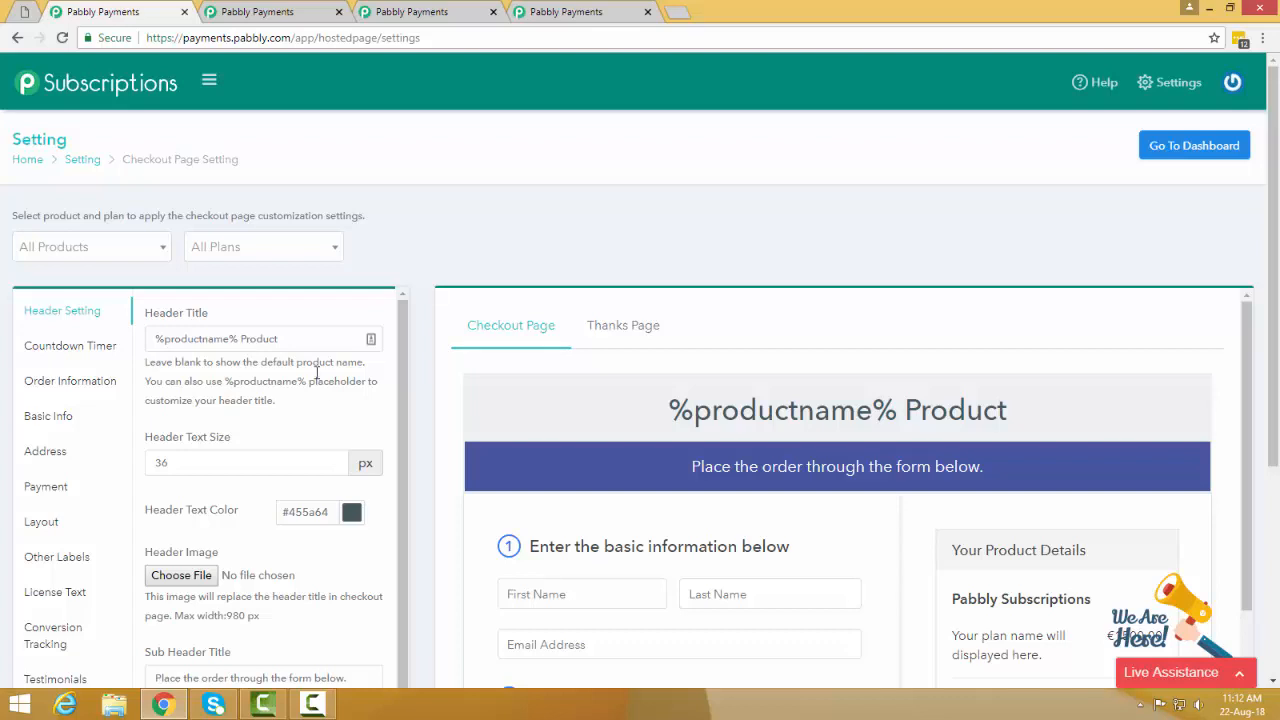
click(300, 11)
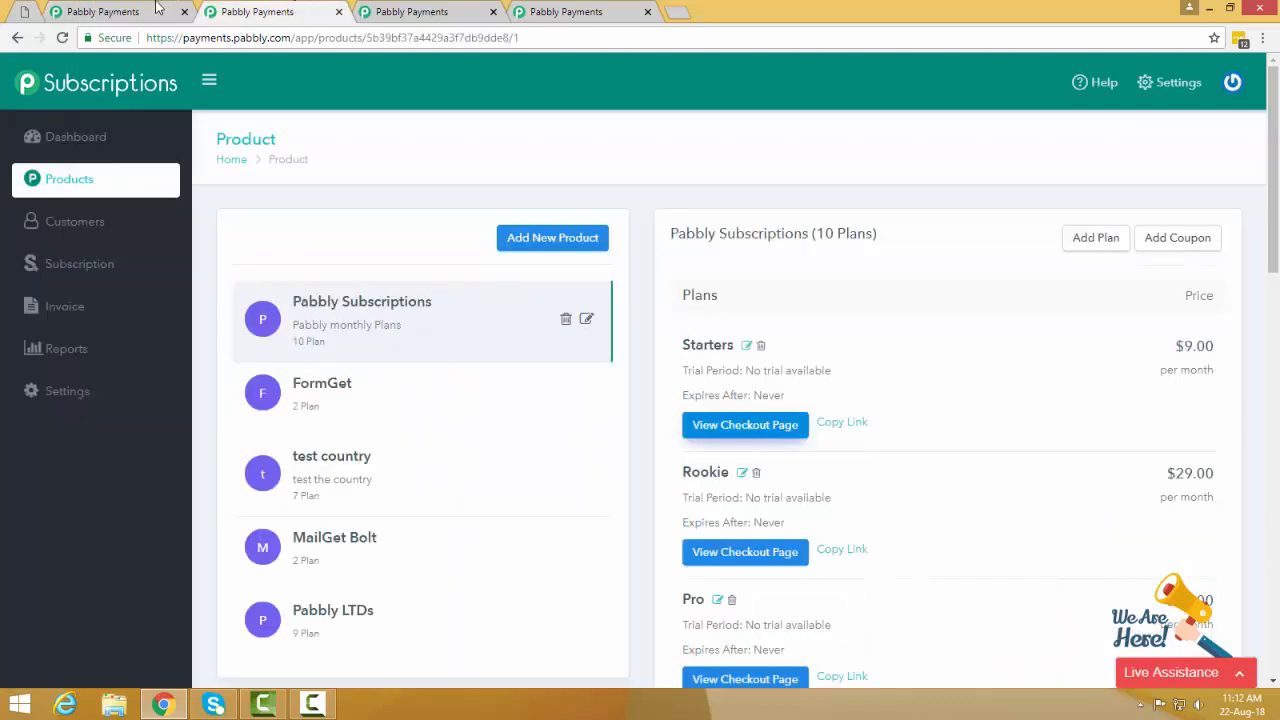
click(160, 11)
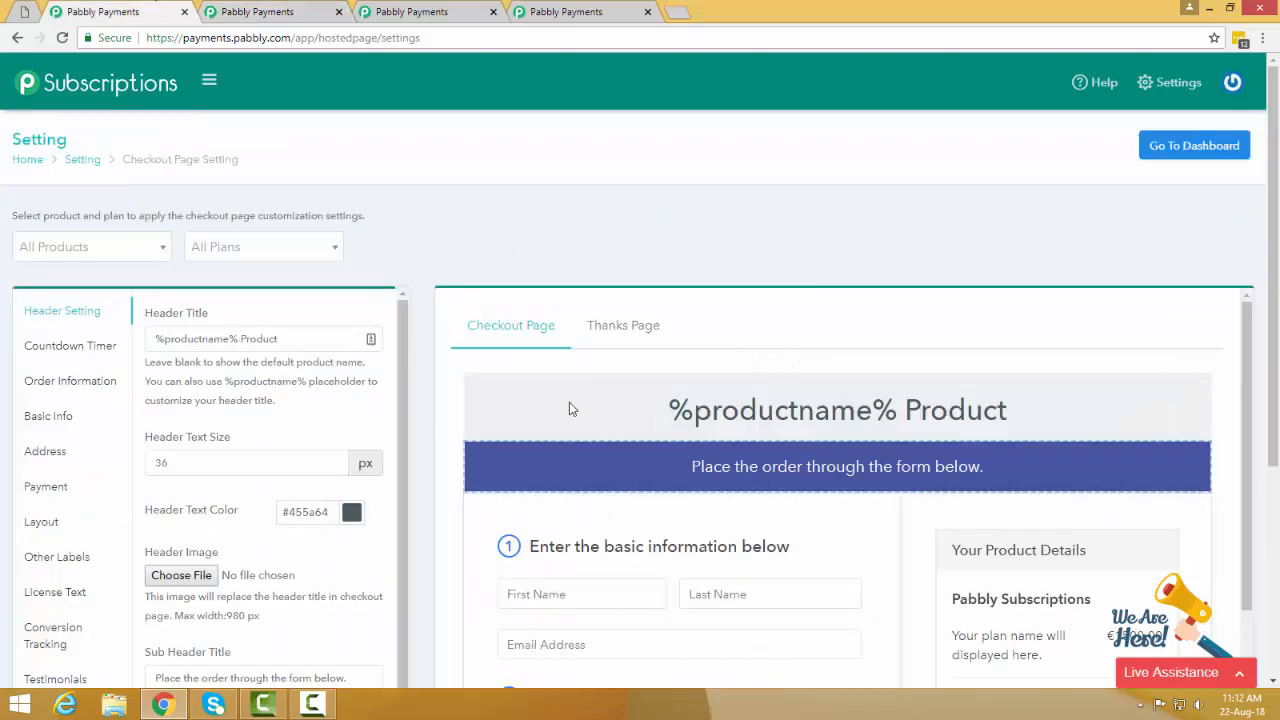
click(294, 12)
click(103, 10)
click(417, 11)
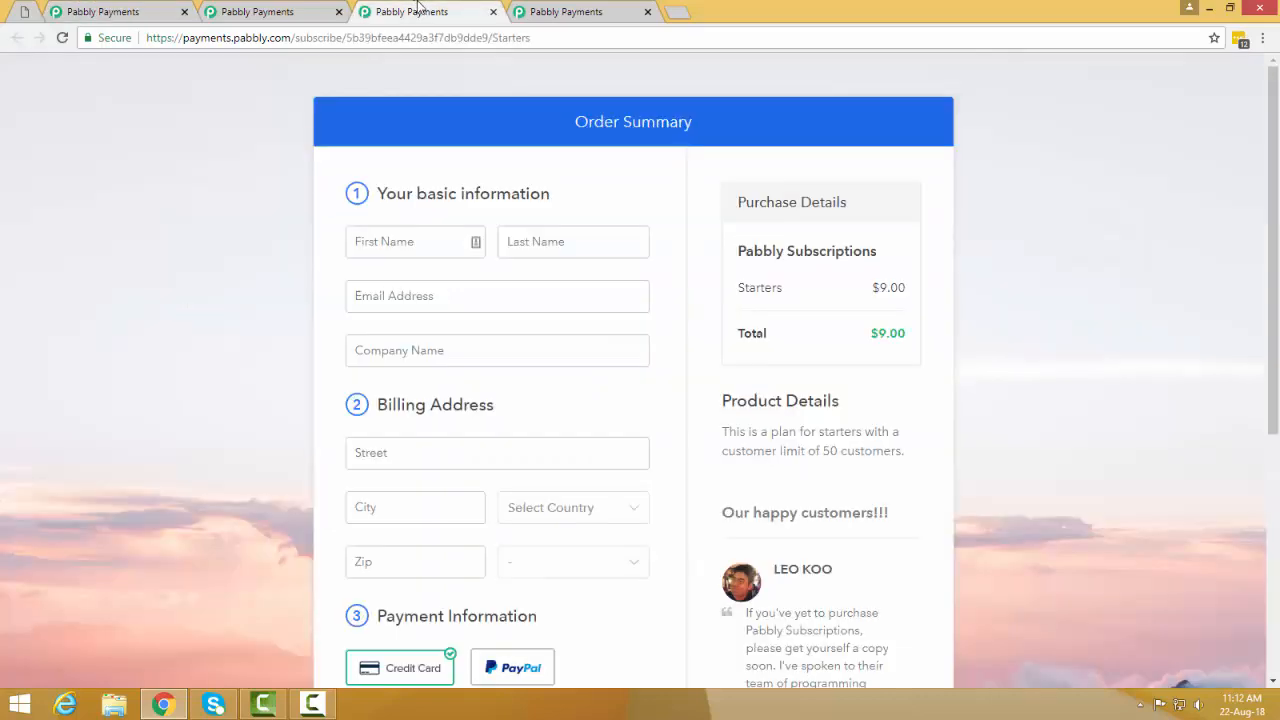
scroll(265, 291, down, 5)
scroll(259, 418, up, 5)
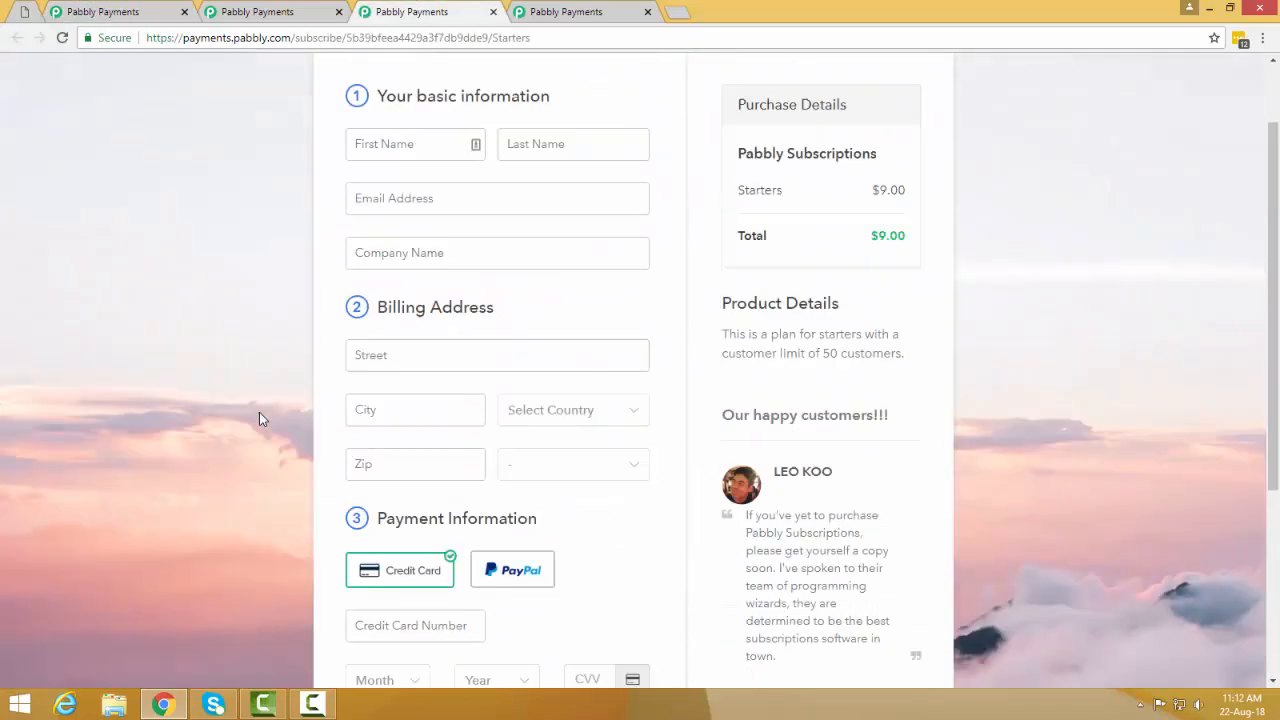
click(147, 8)
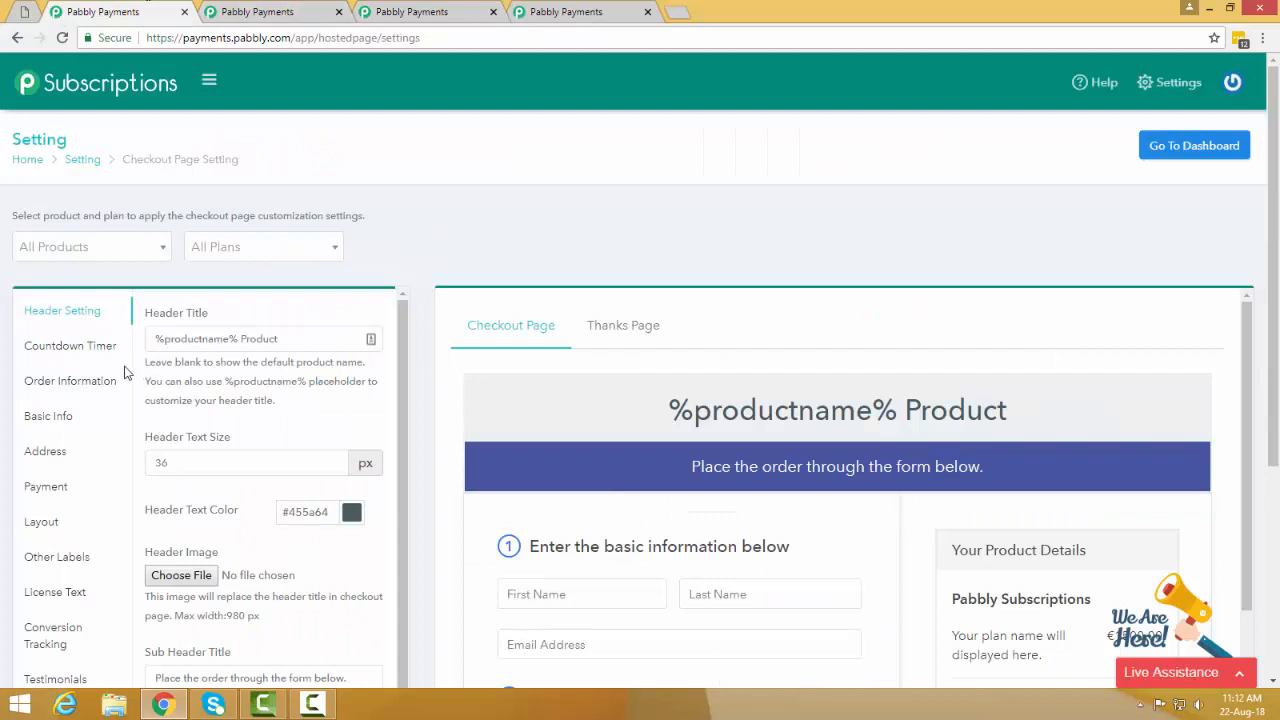
- Open the button layout settings of the checkout page and view the button's colors, border radius and text options
scroll(482, 410, down, 1)
scroll(482, 405, down, 1)
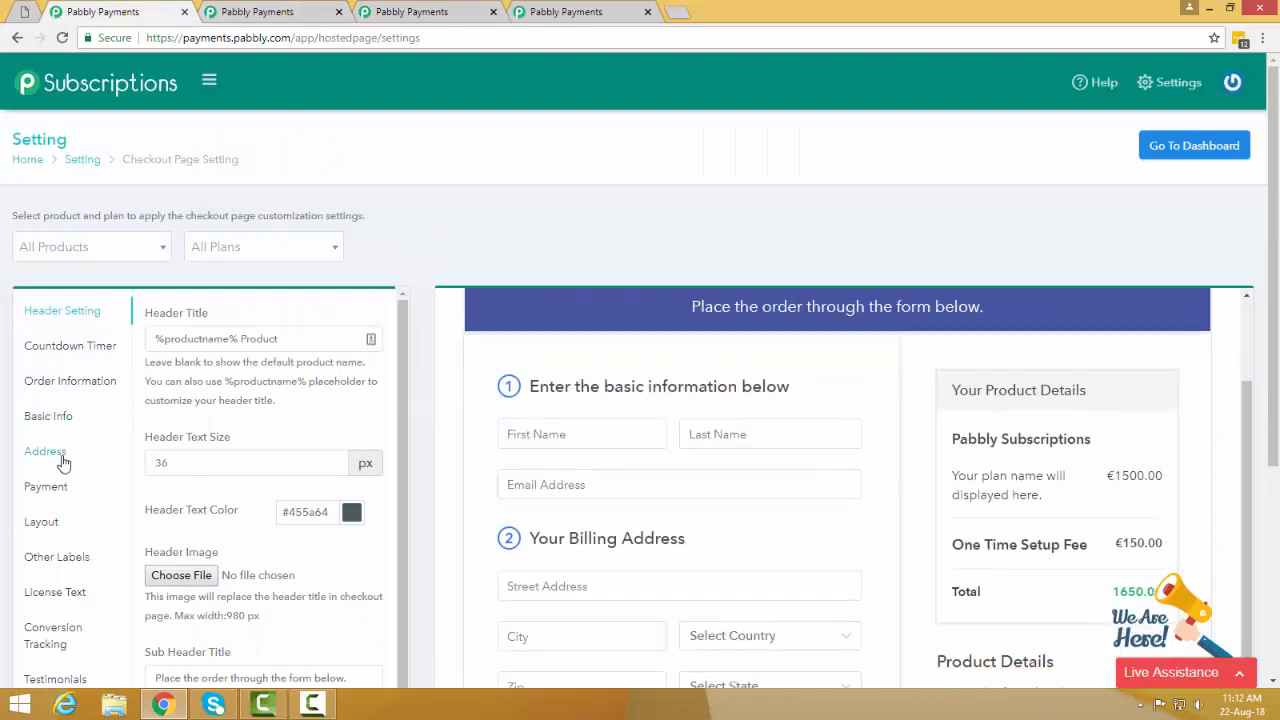
click(67, 524)
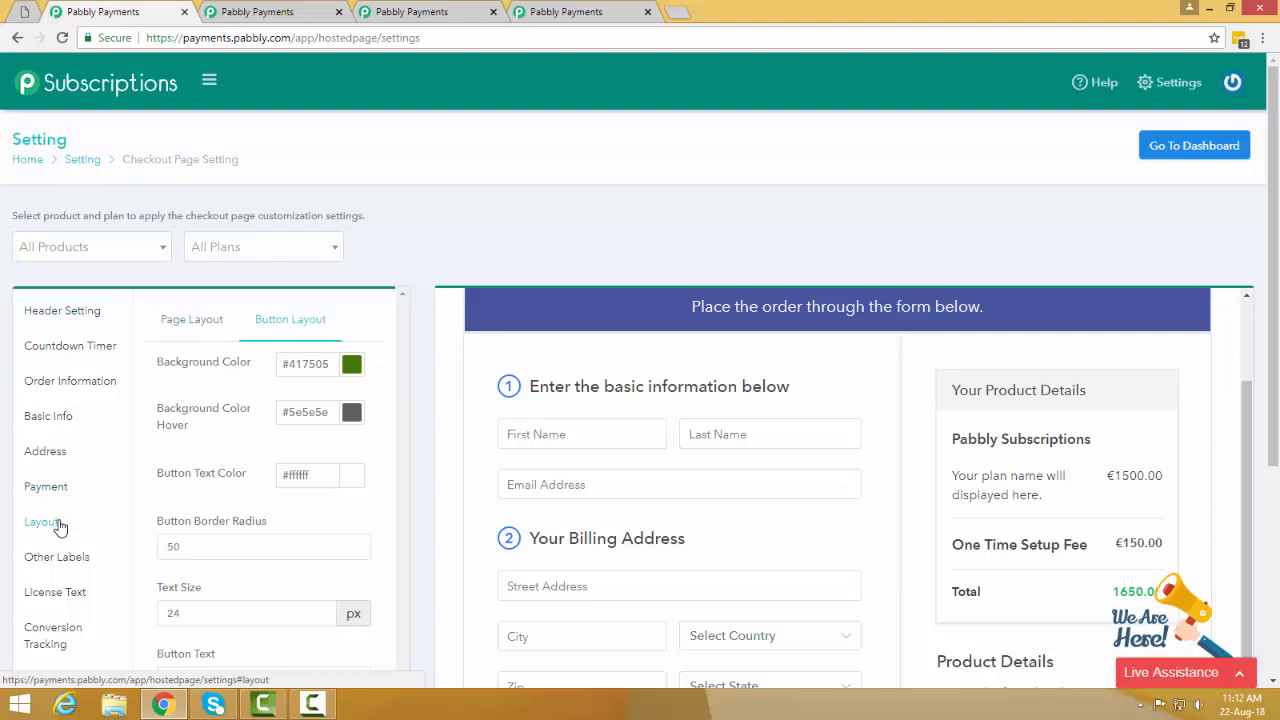
scroll(180, 420, down, 1)
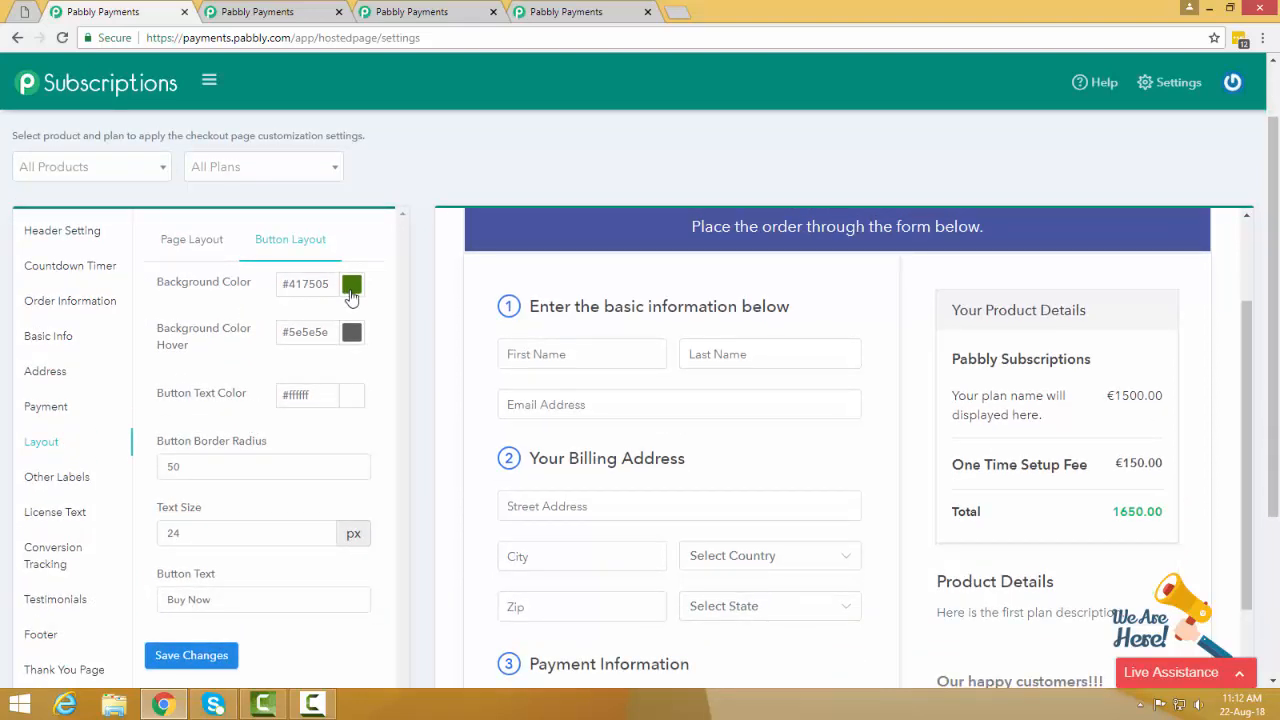
- Look at the Subscribe Now button on the published Starters checkout page and return to the layout settings
click(283, 10)
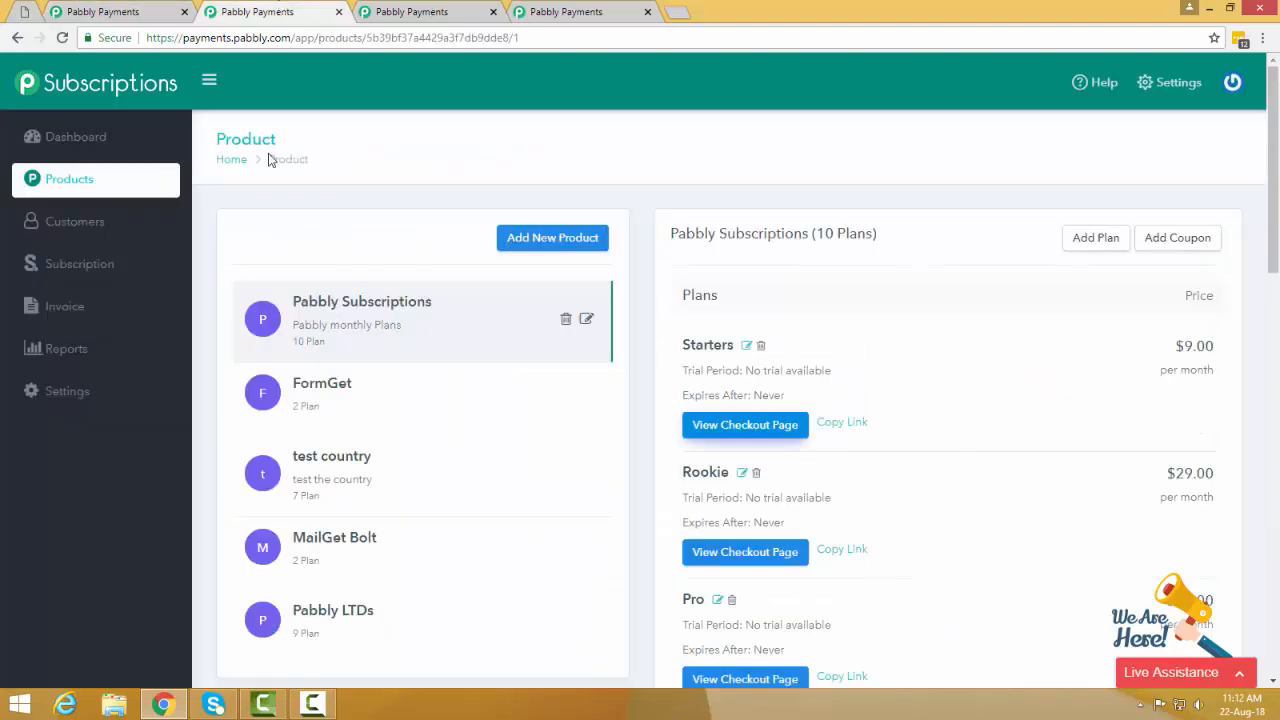
click(397, 10)
click(277, 10)
scroll(129, 429, down, 4)
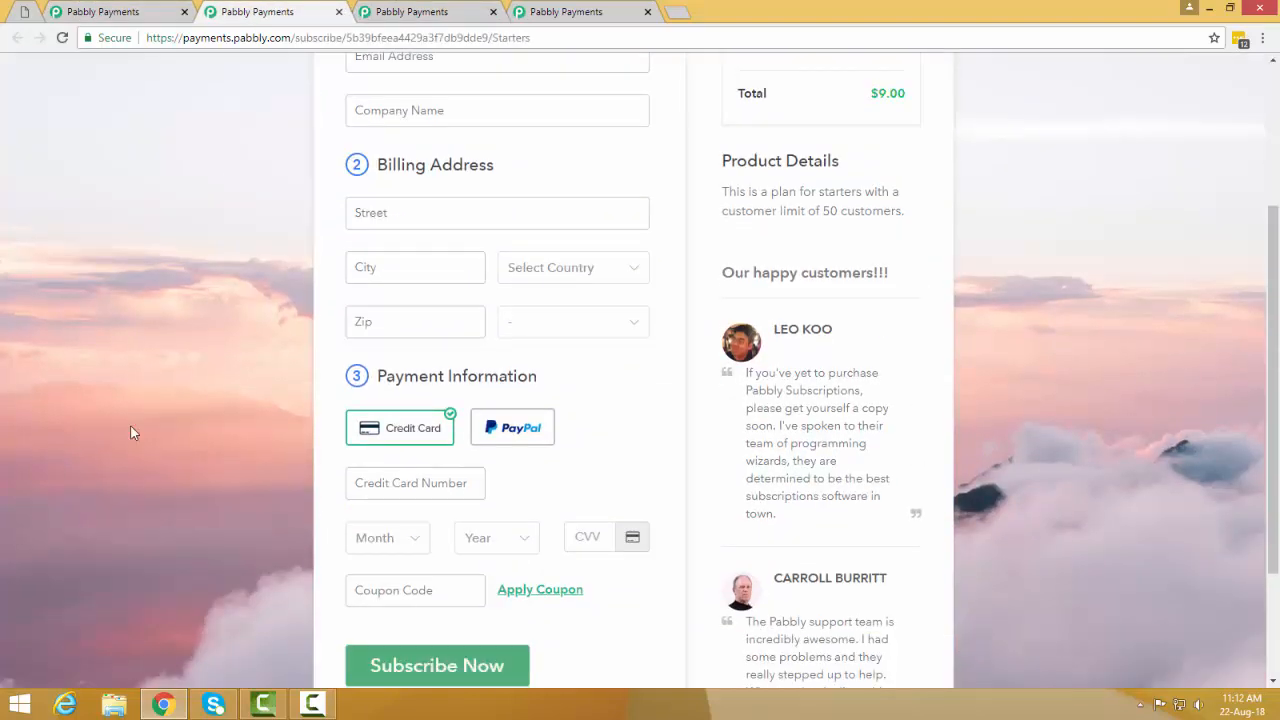
click(122, 10)
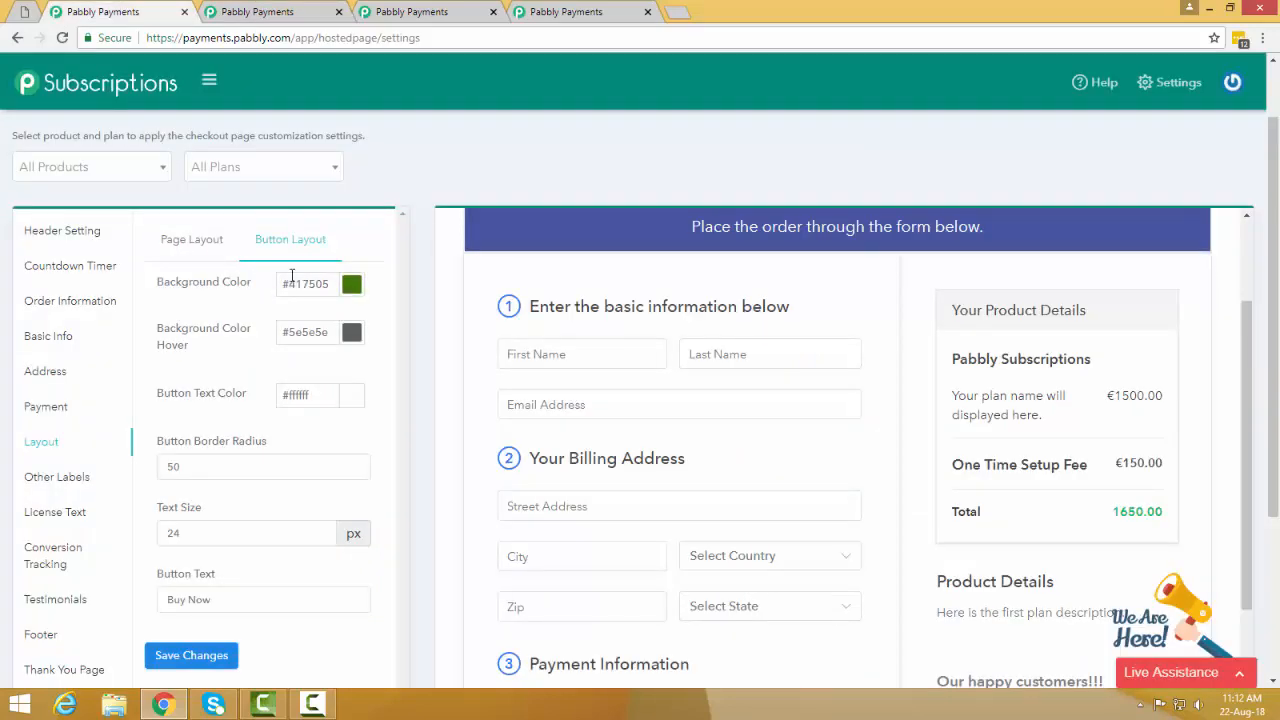
- Open the page layout settings and view the checkout page's background image options
click(193, 246)
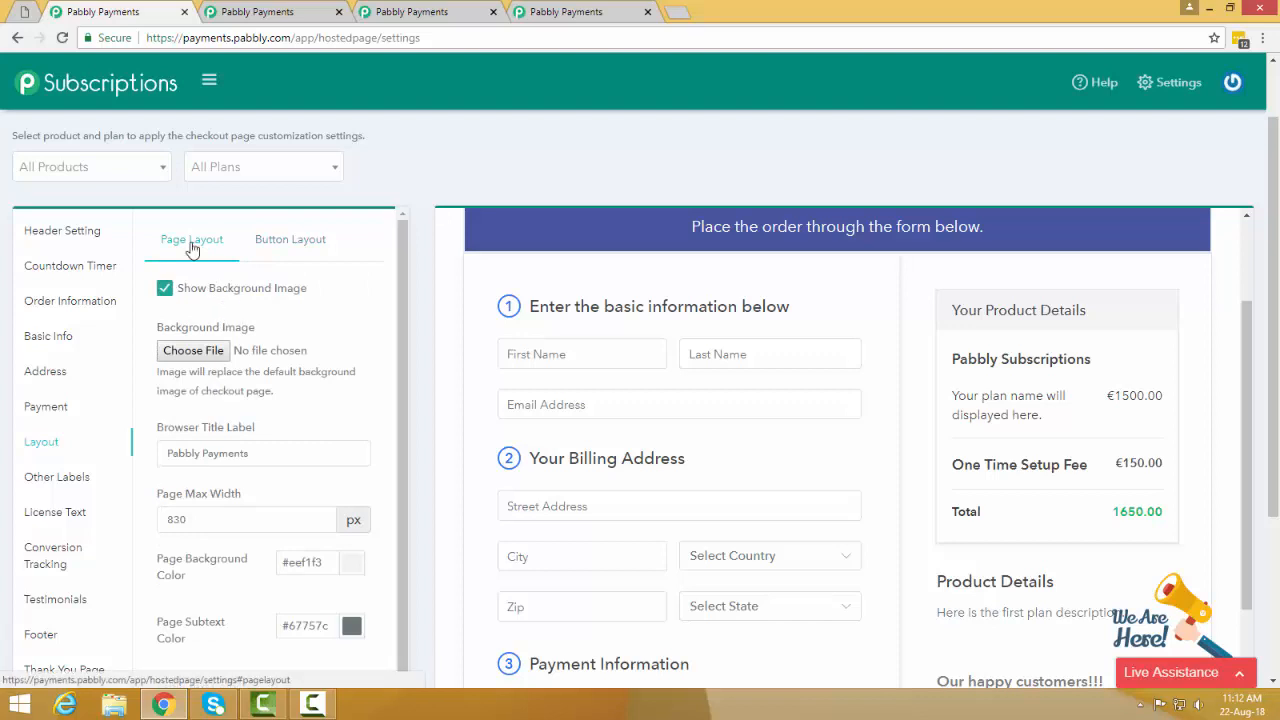
scroll(307, 350, down, 1)
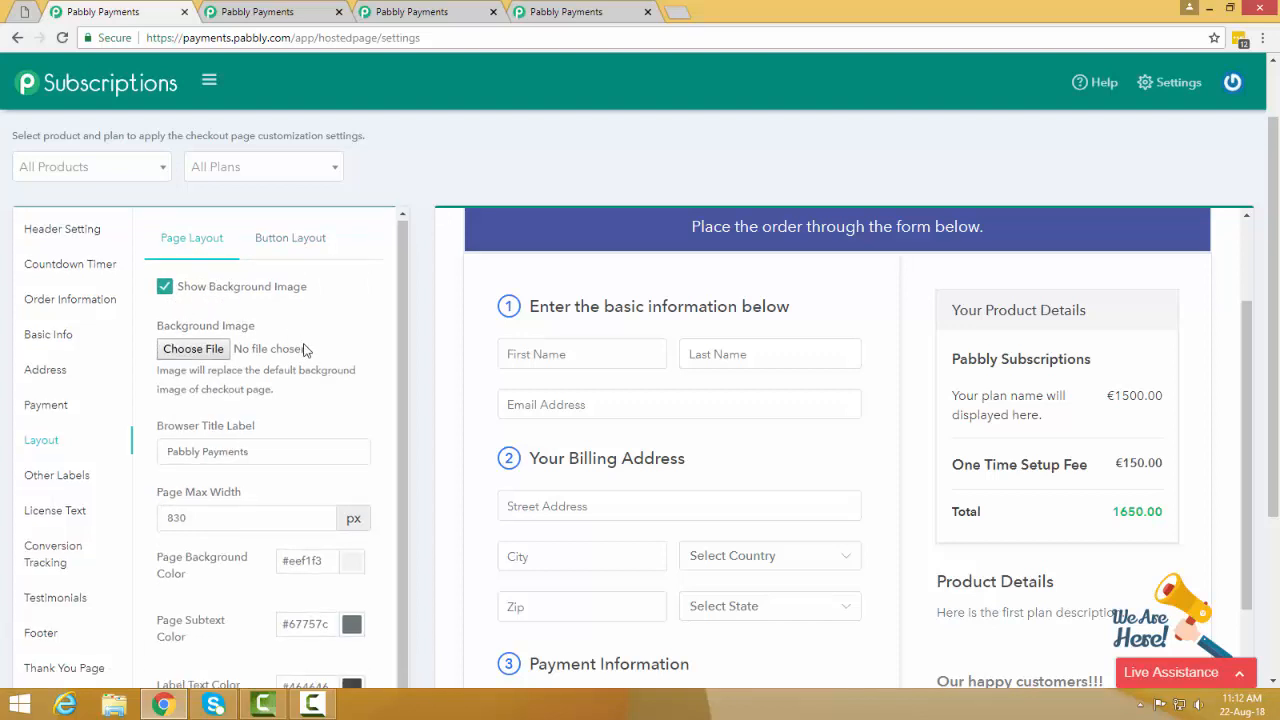
scroll(203, 334, up, 1)
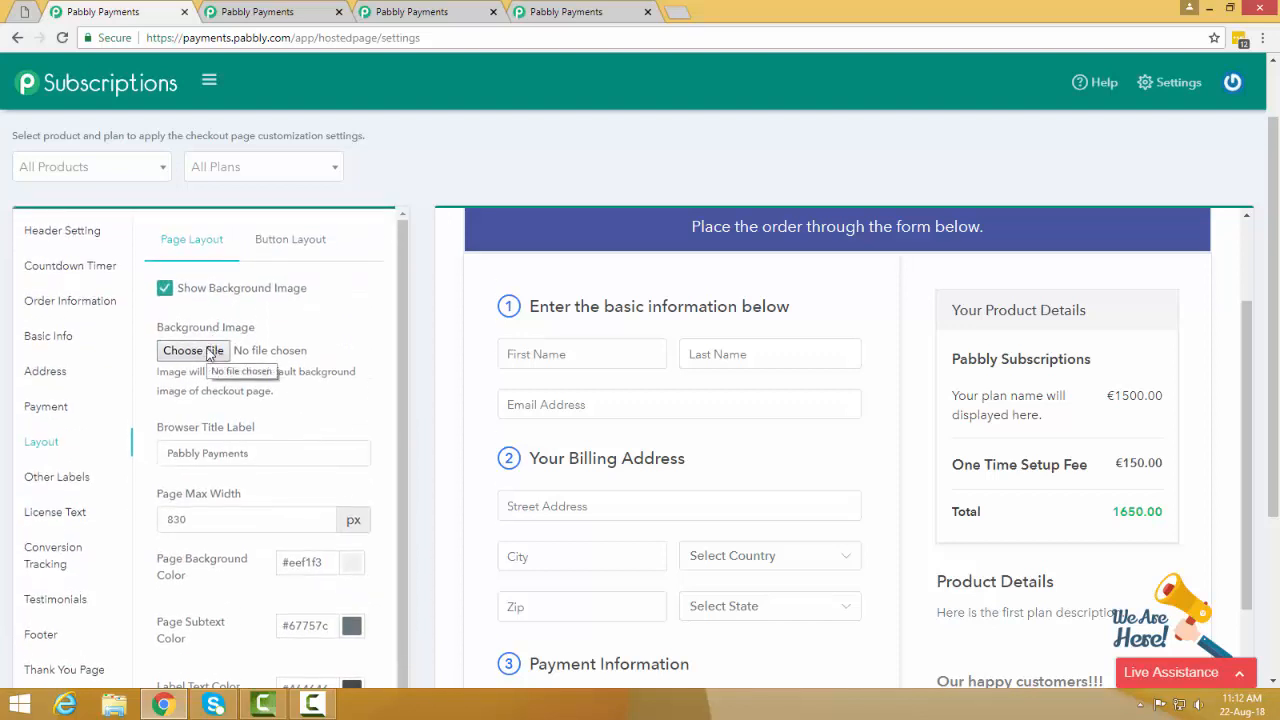
- Compare the Browser Title Label setting with the browser title of the published Starters checkout page
click(281, 456)
click(329, 398)
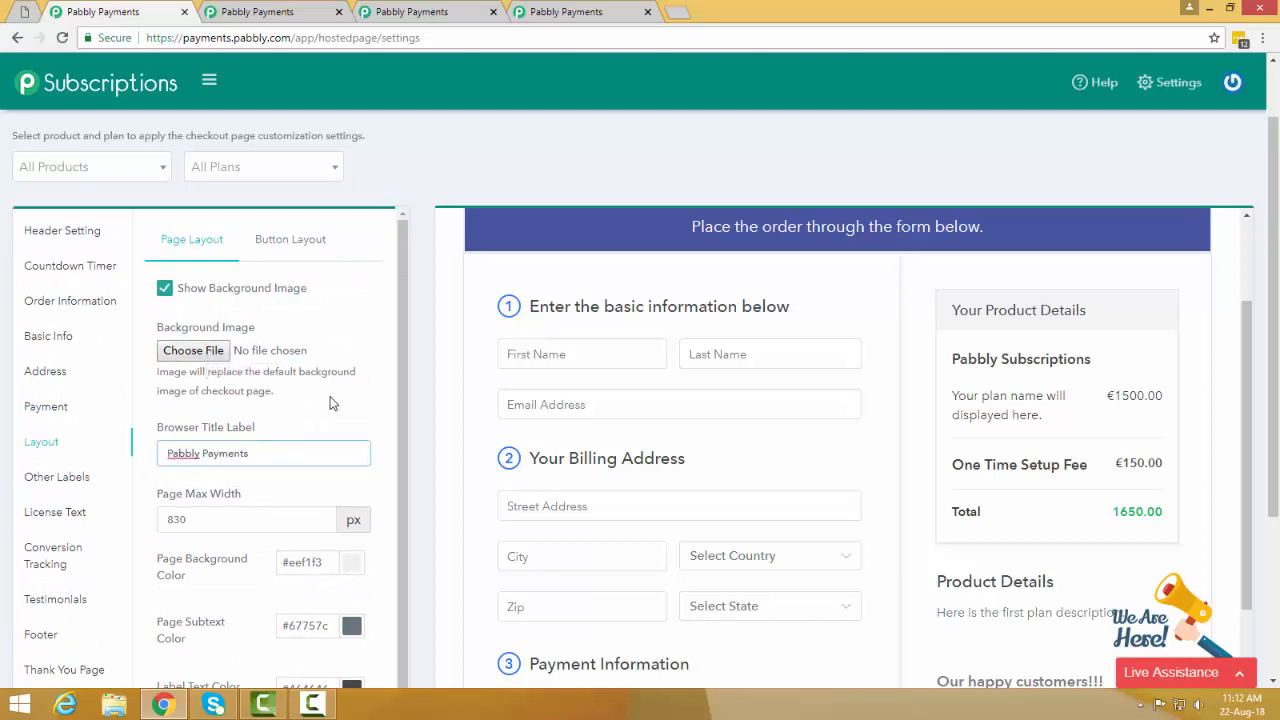
click(248, 11)
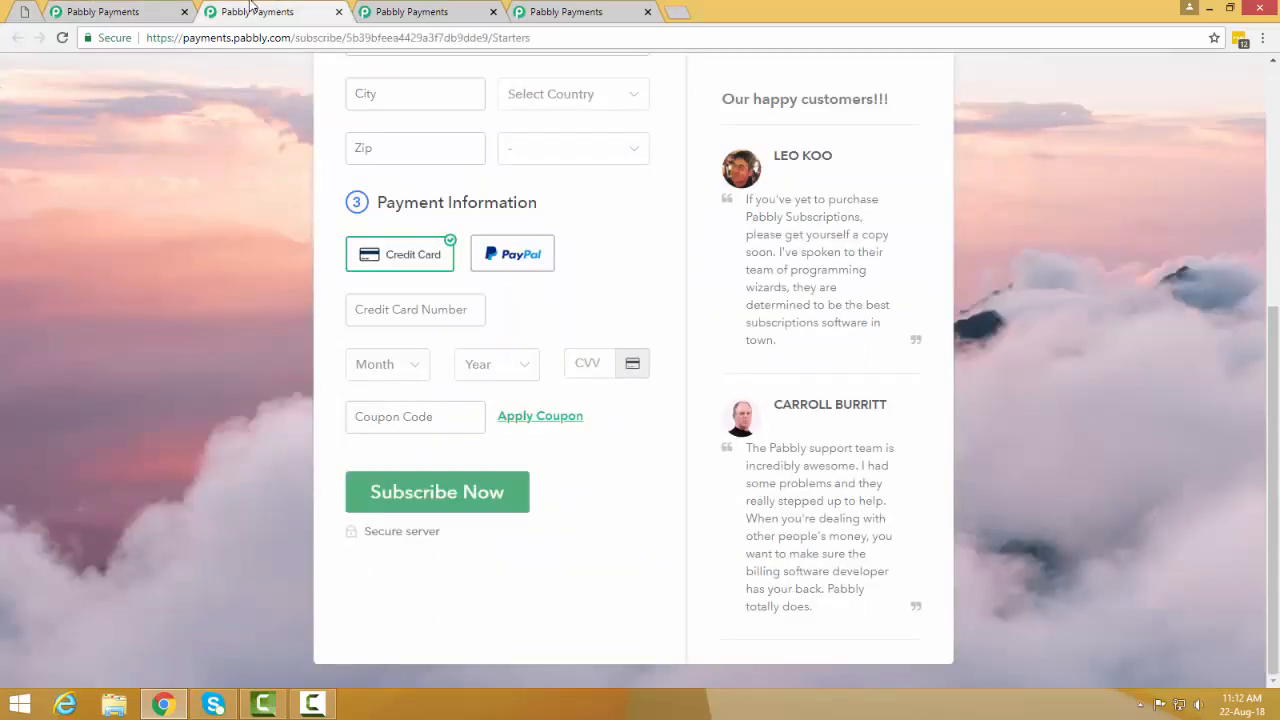
click(130, 11)
- Set the checkout page's maximum width to 826 px
scroll(241, 492, down, 2)
click(320, 395)
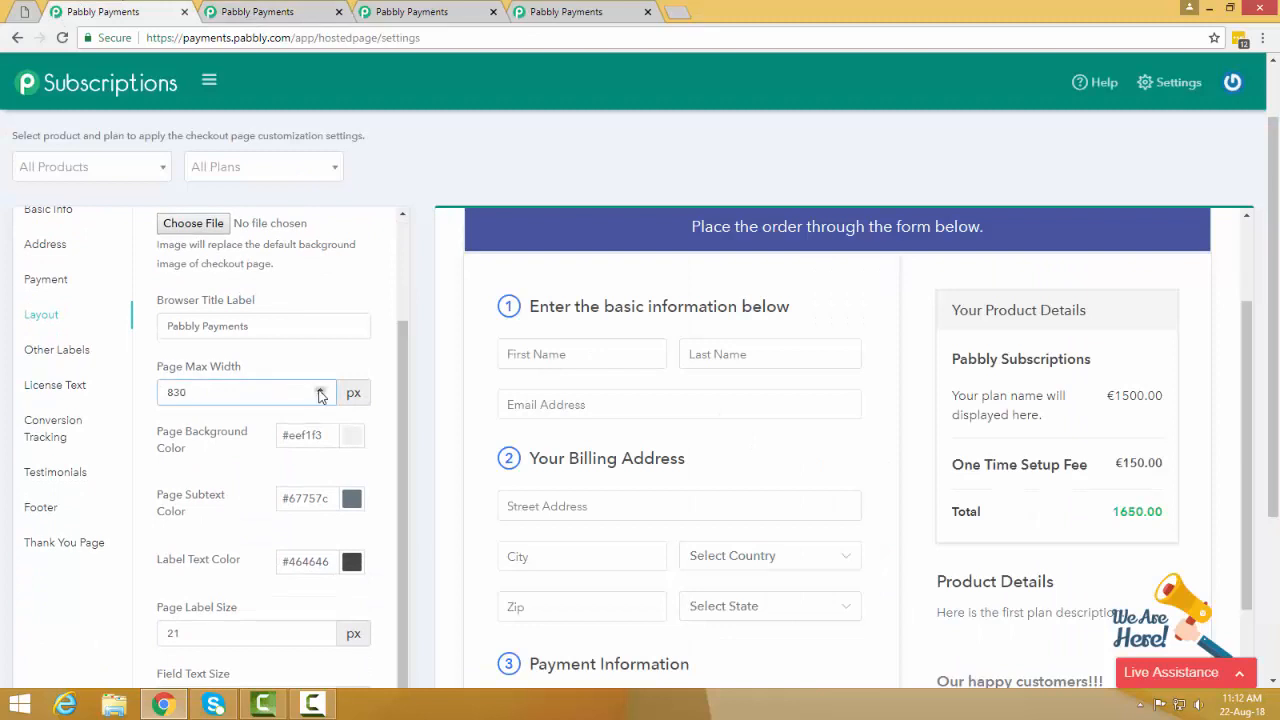
click(320, 397)
- Look at the width and background of the published Starters checkout page, and return to review the page layout settings
click(300, 9)
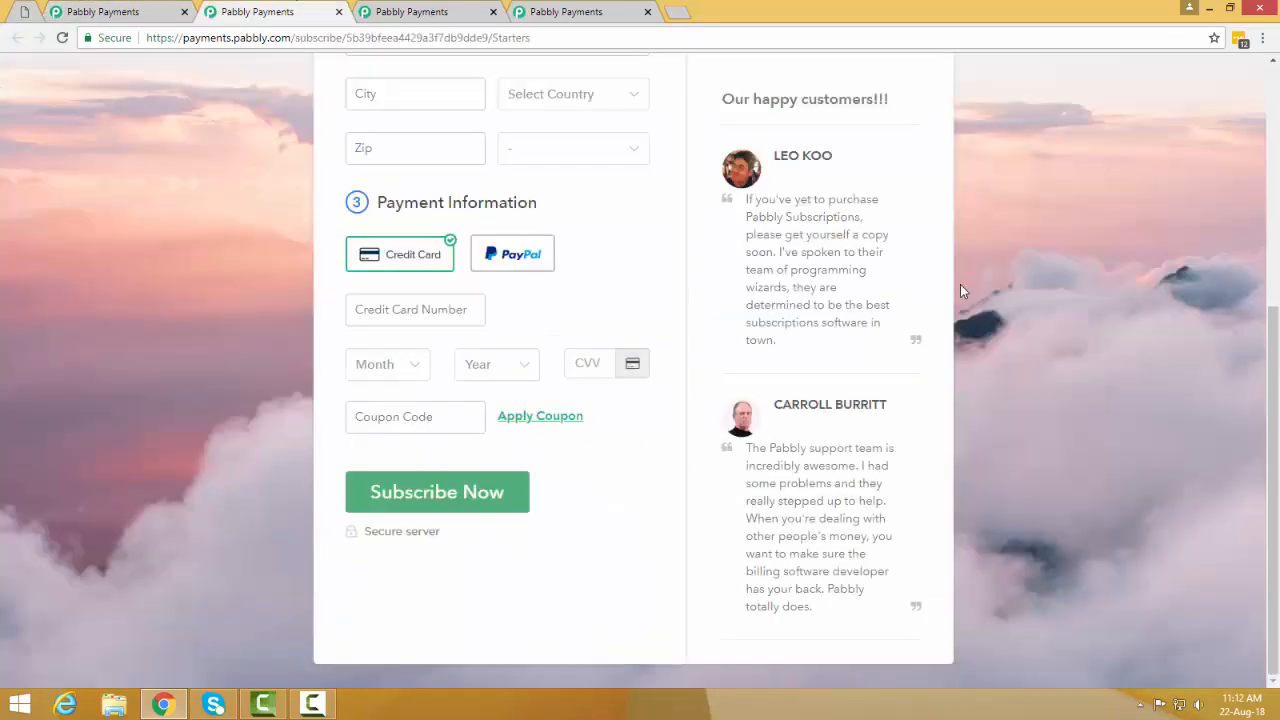
scroll(923, 306, up, 5)
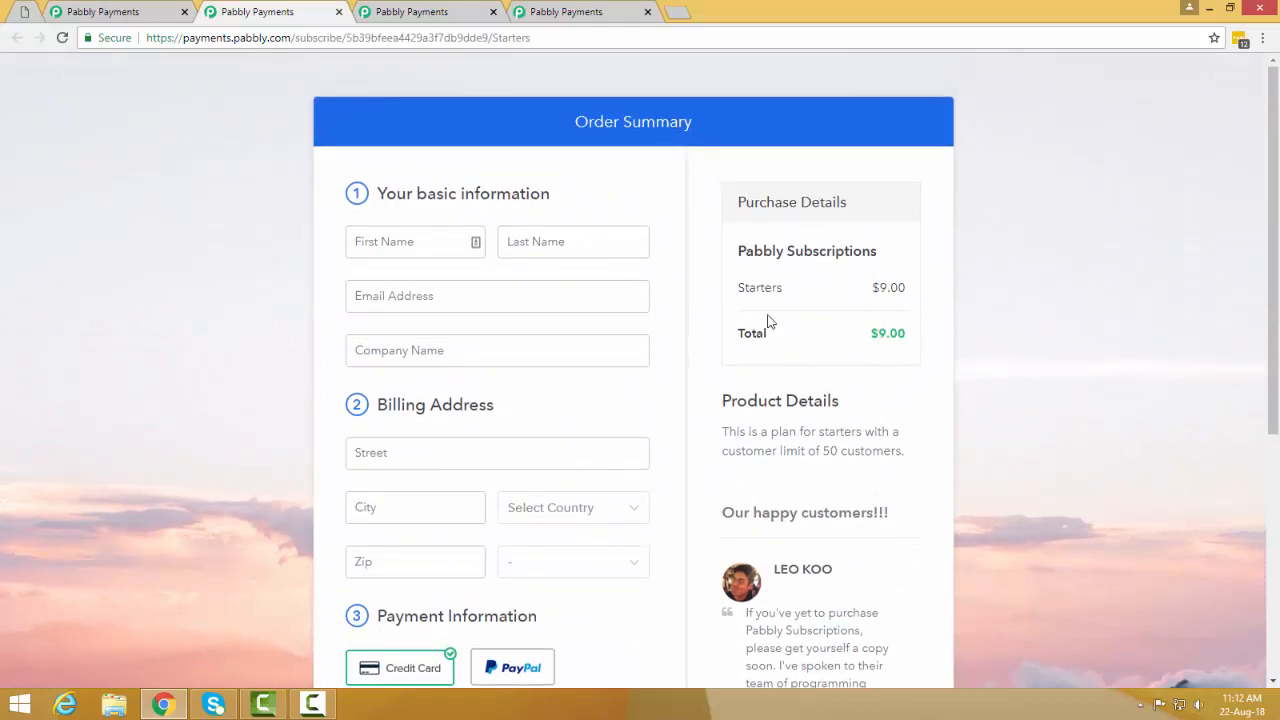
click(148, 7)
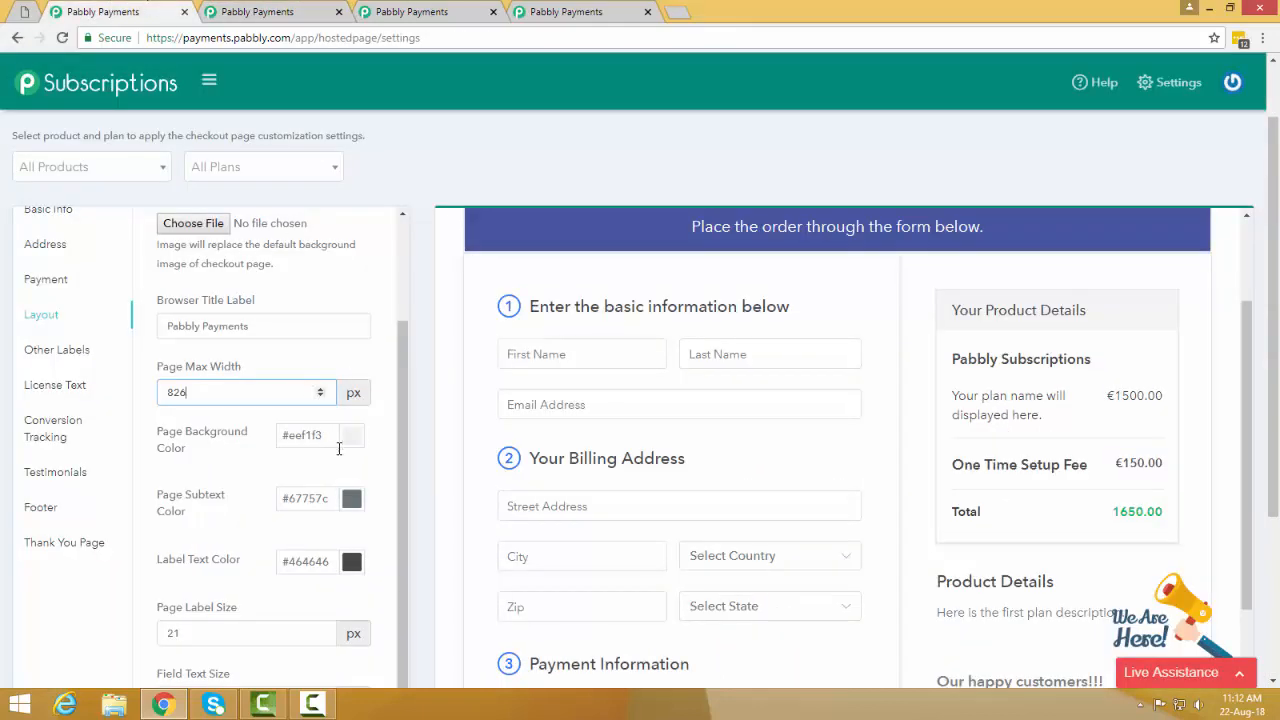
scroll(277, 406, up, 3)
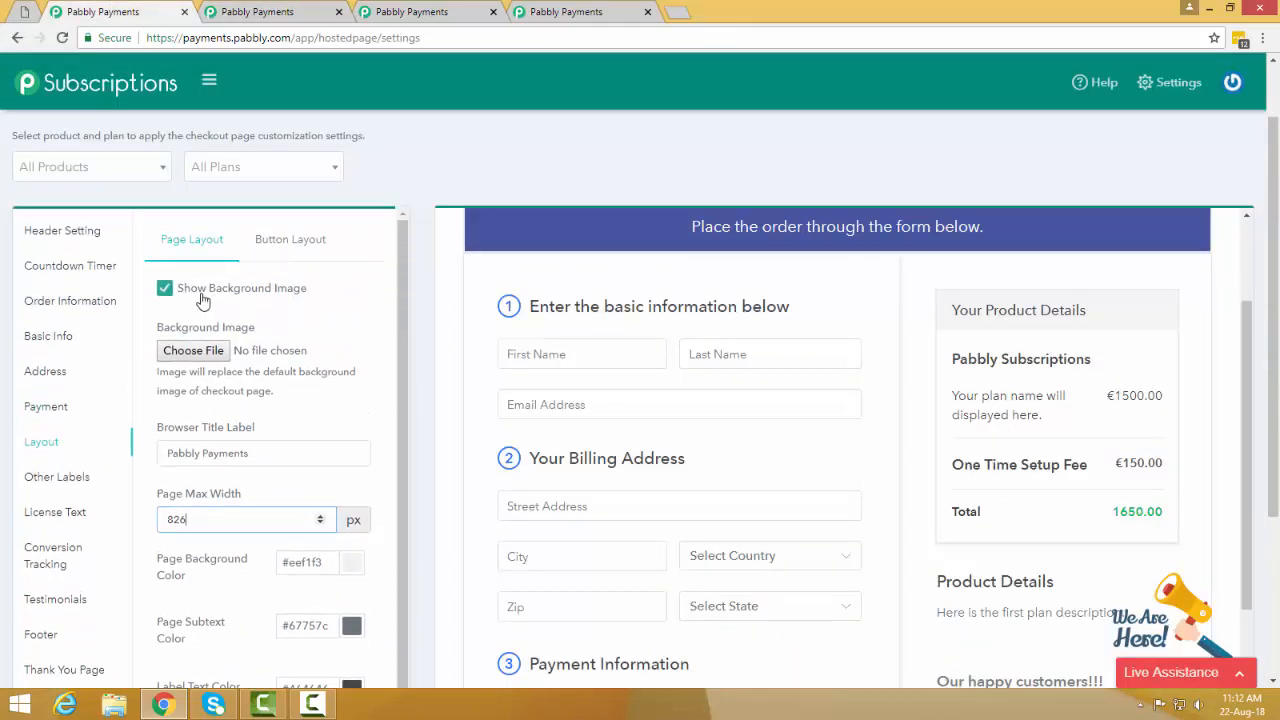
scroll(289, 394, down, 3)
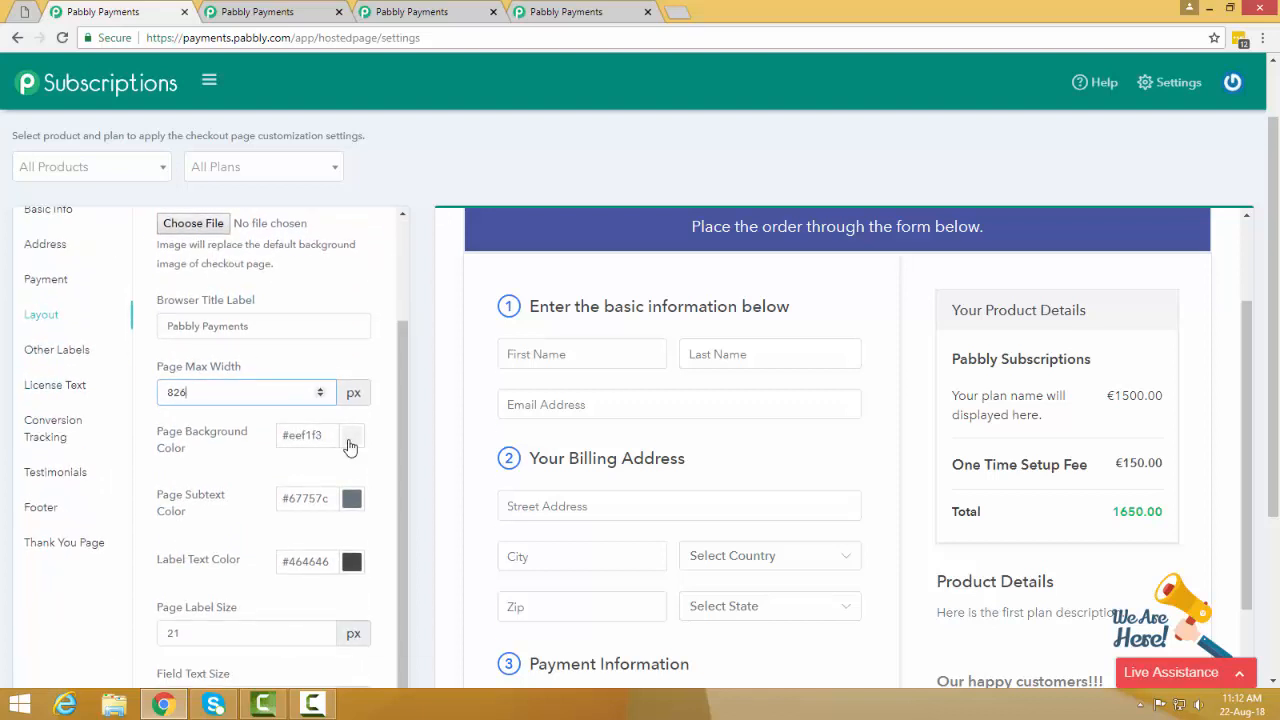
- Set the label text color to #ff2a2a and the page subtext color to #360707, and check them in the preview
scroll(349, 450, down, 3)
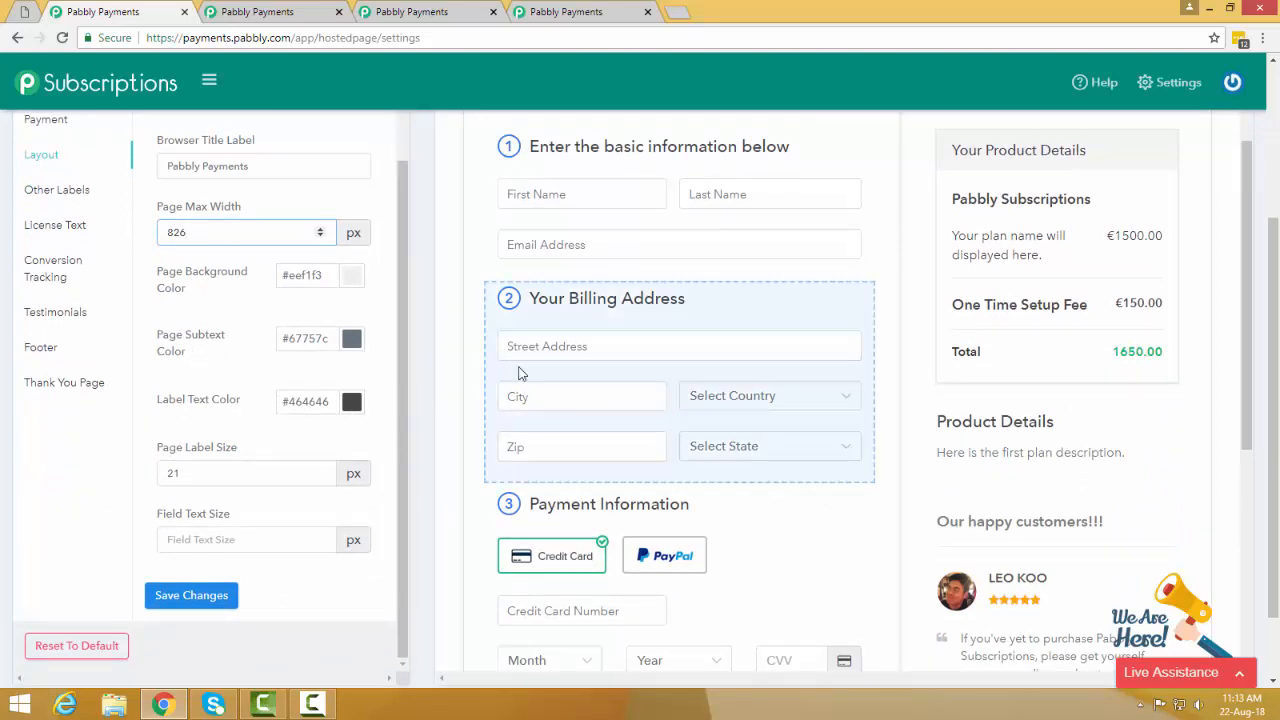
click(353, 402)
click(298, 488)
drag(298, 488, 340, 462)
click(274, 352)
click(351, 339)
scroll(715, 483, down, 2)
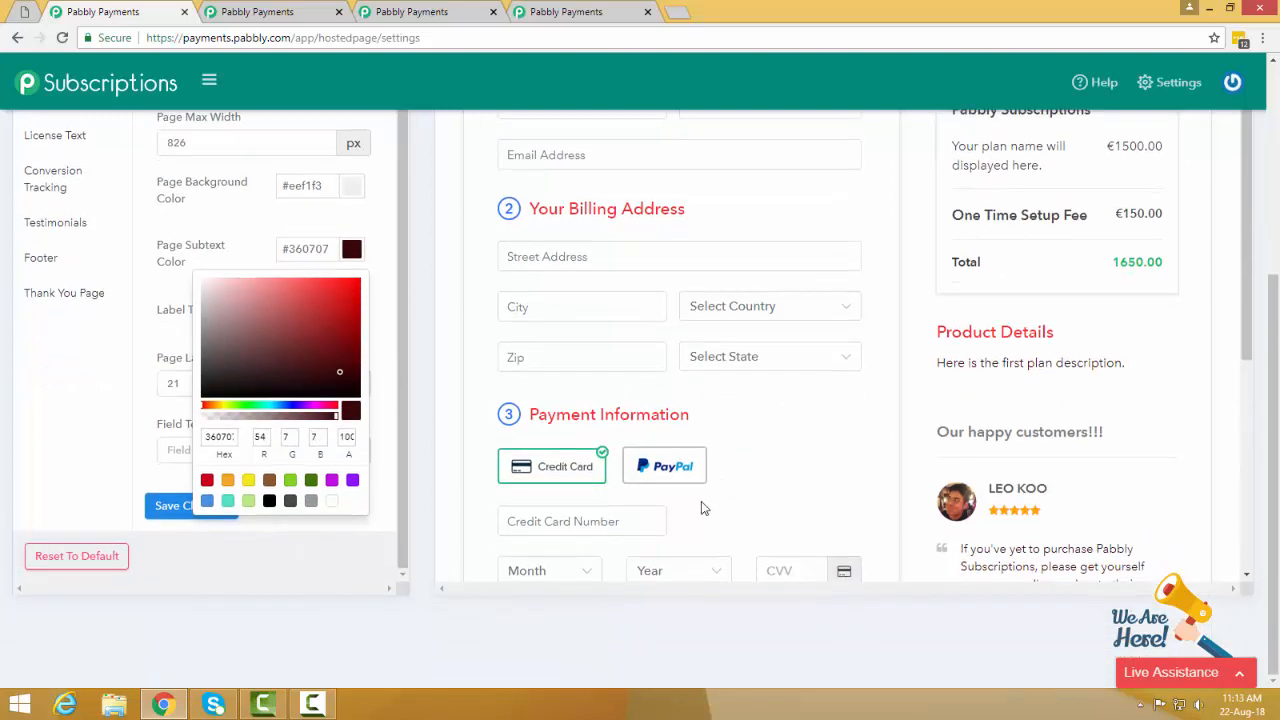
drag(1245, 317, 1240, 505)
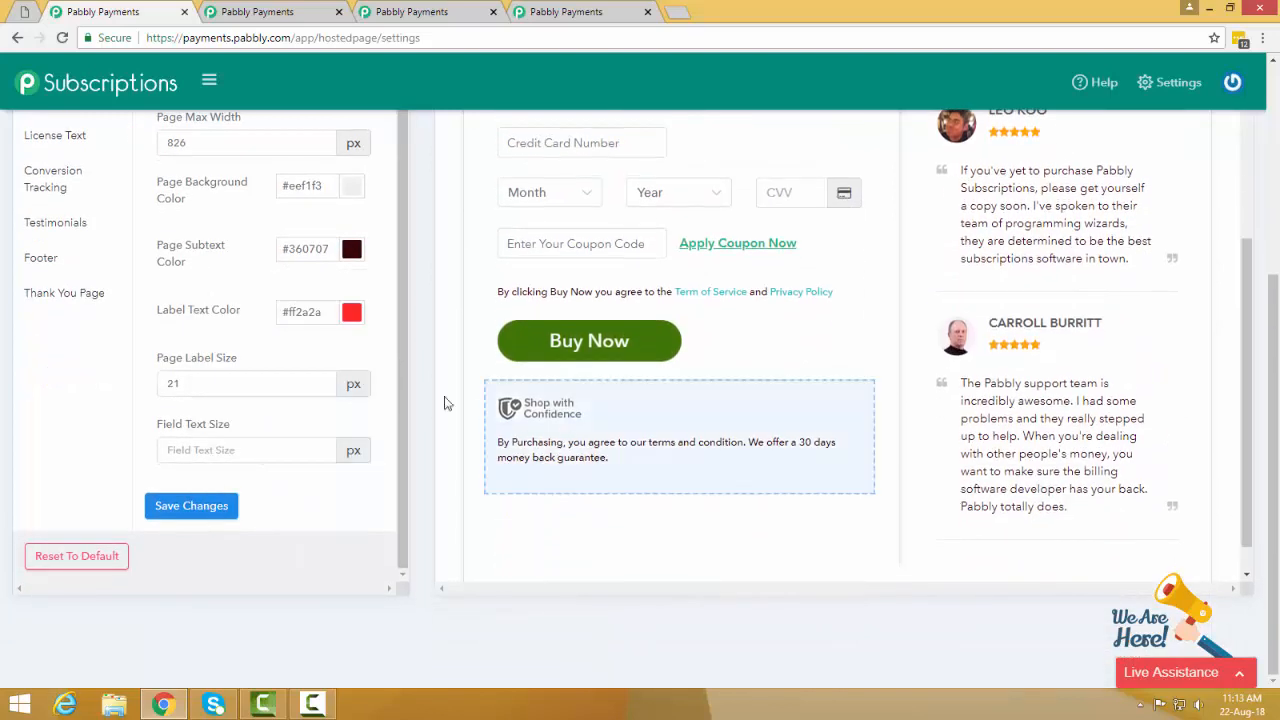
- Set the page subtext color to #330b0b and the label text color to #500f0f
click(351, 248)
mouse_move(308, 367)
mouse_down()
mouse_move(200, 266)
mouse_move(345, 346)
mouse_move(286, 378)
mouse_move(347, 278)
mouse_move(403, 326)
mouse_move(275, 331)
mouse_move(300, 260)
mouse_move(463, 280)
mouse_move(331, 383)
mouse_move(326, 373)
mouse_up()
click(388, 256)
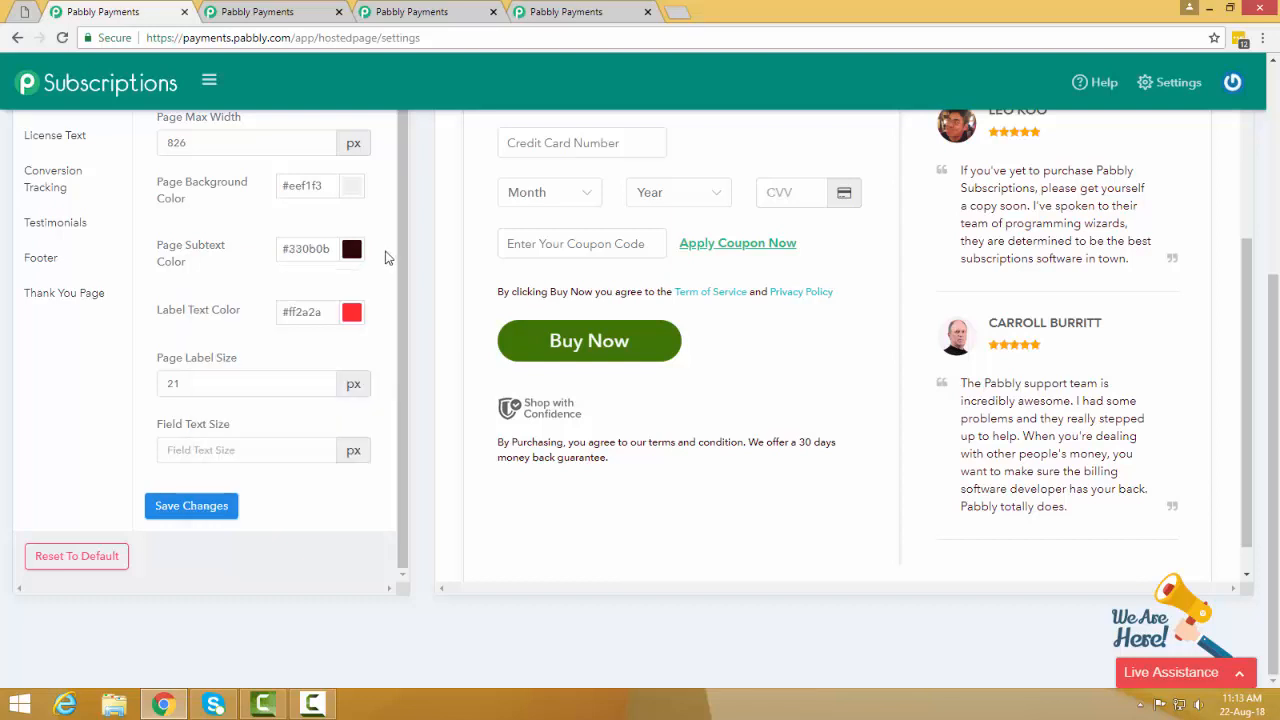
scroll(583, 391, up, 2)
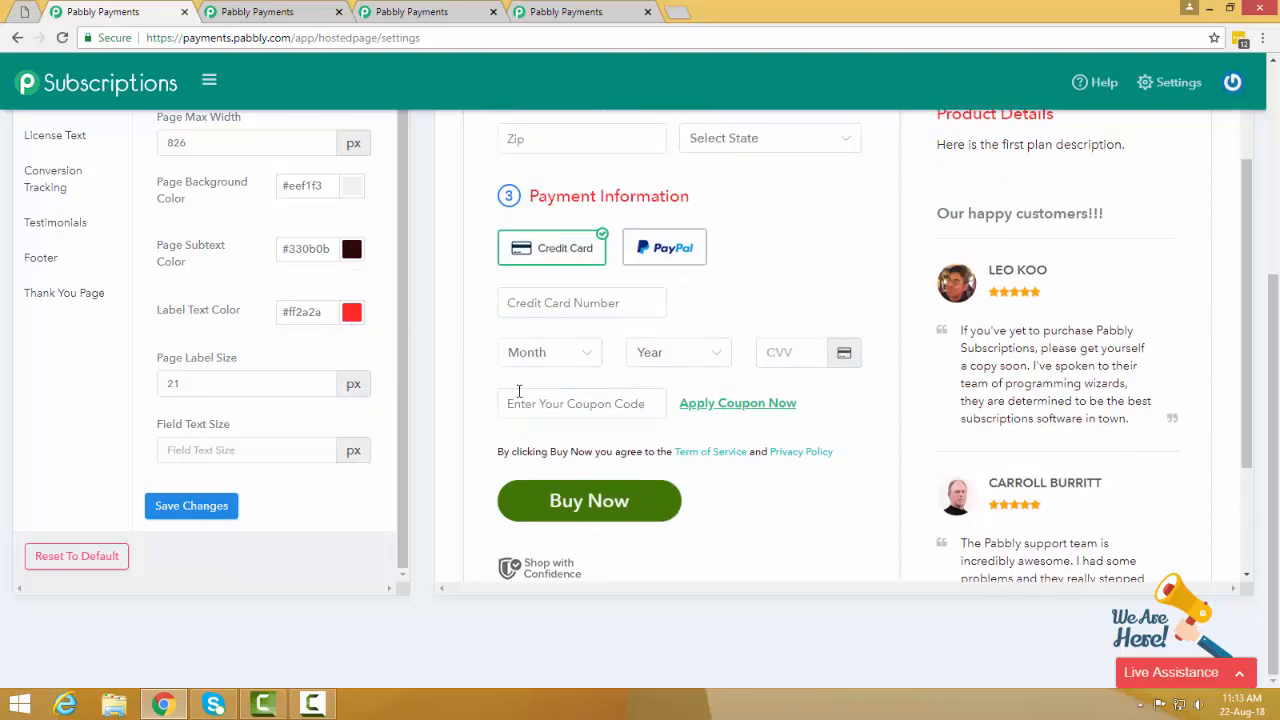
click(350, 318)
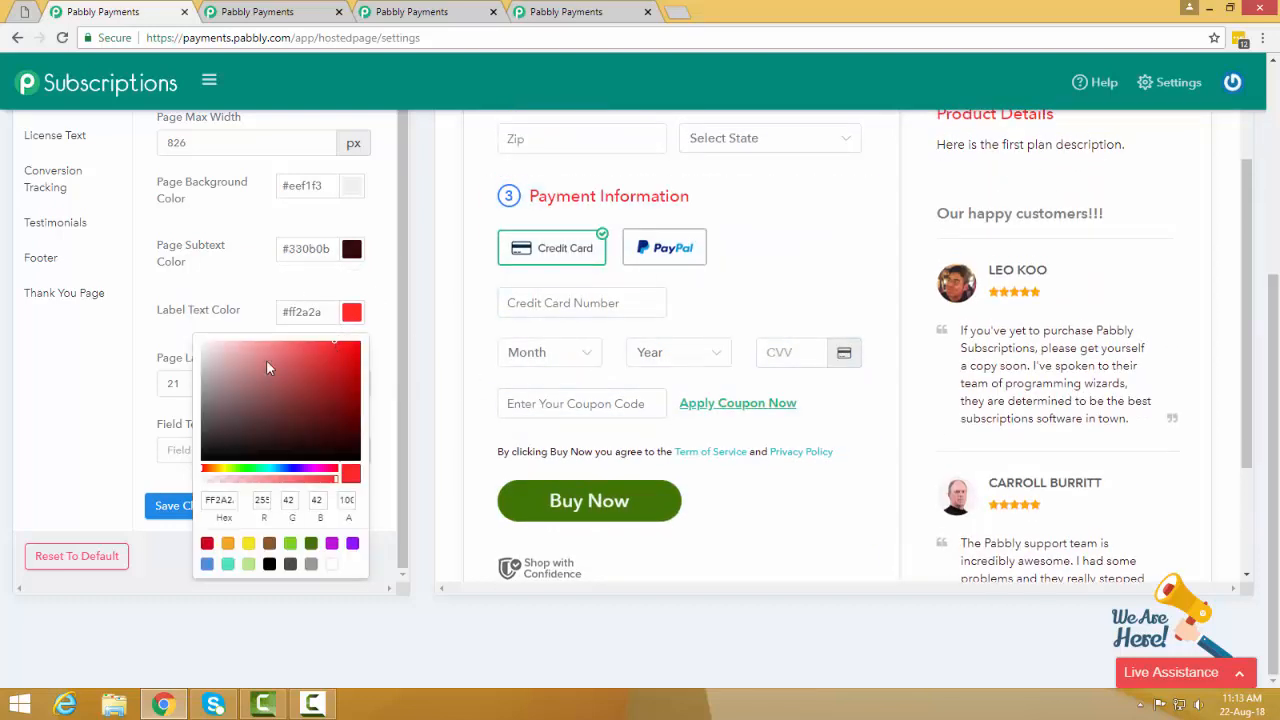
drag(267, 362, 331, 423)
click(268, 282)
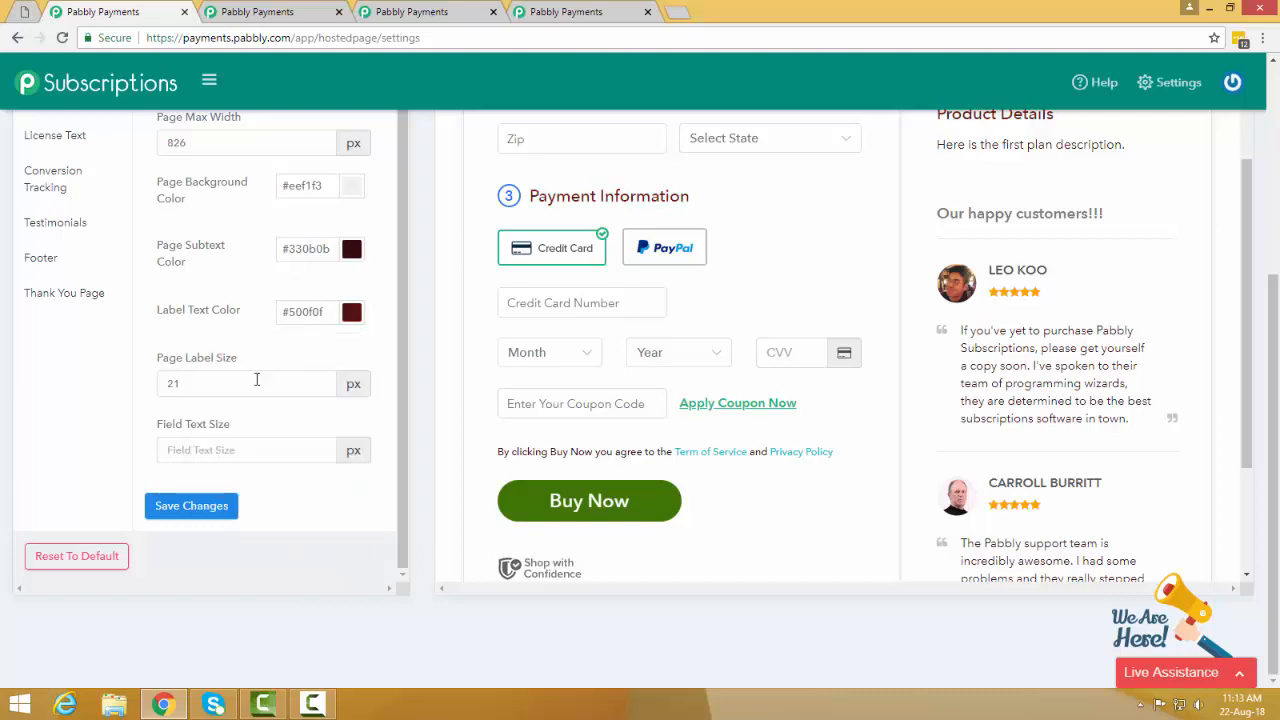
- Set the page label size to 22 px and the field text size to 14 px
click(320, 382)
click(320, 382)
click(320, 382)
click(320, 382)
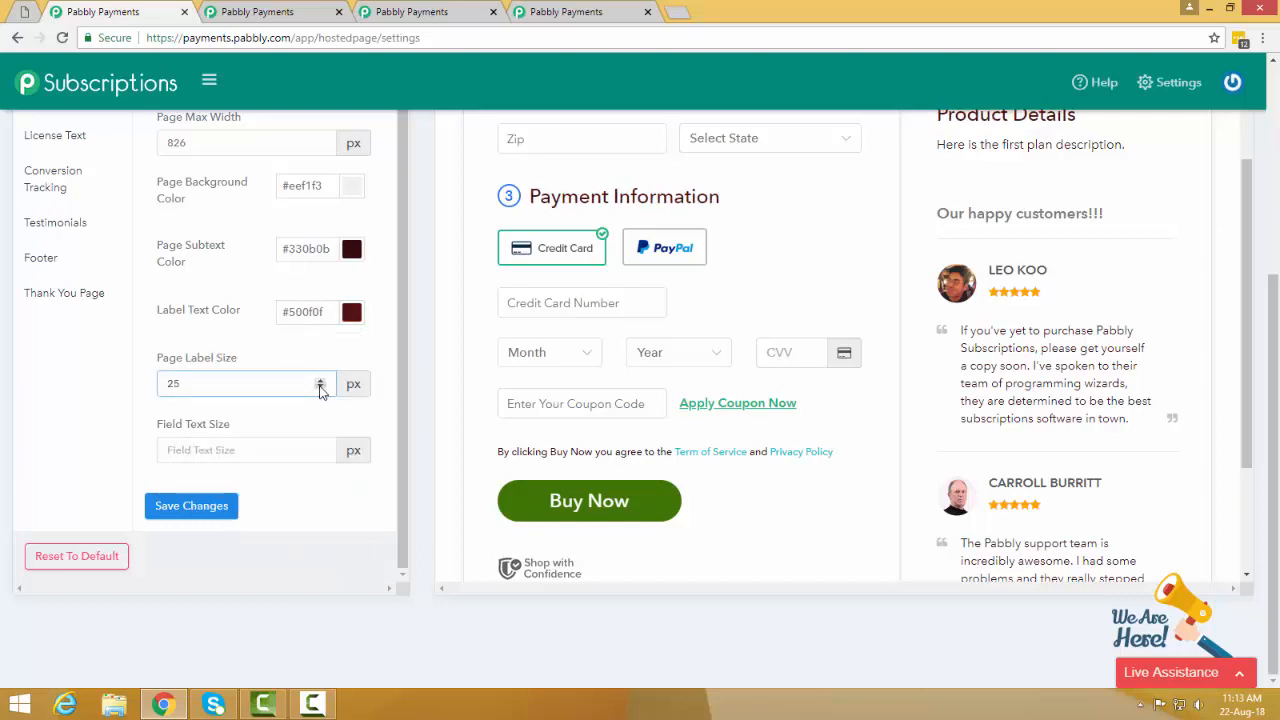
click(320, 389)
click(320, 389)
click(320, 389)
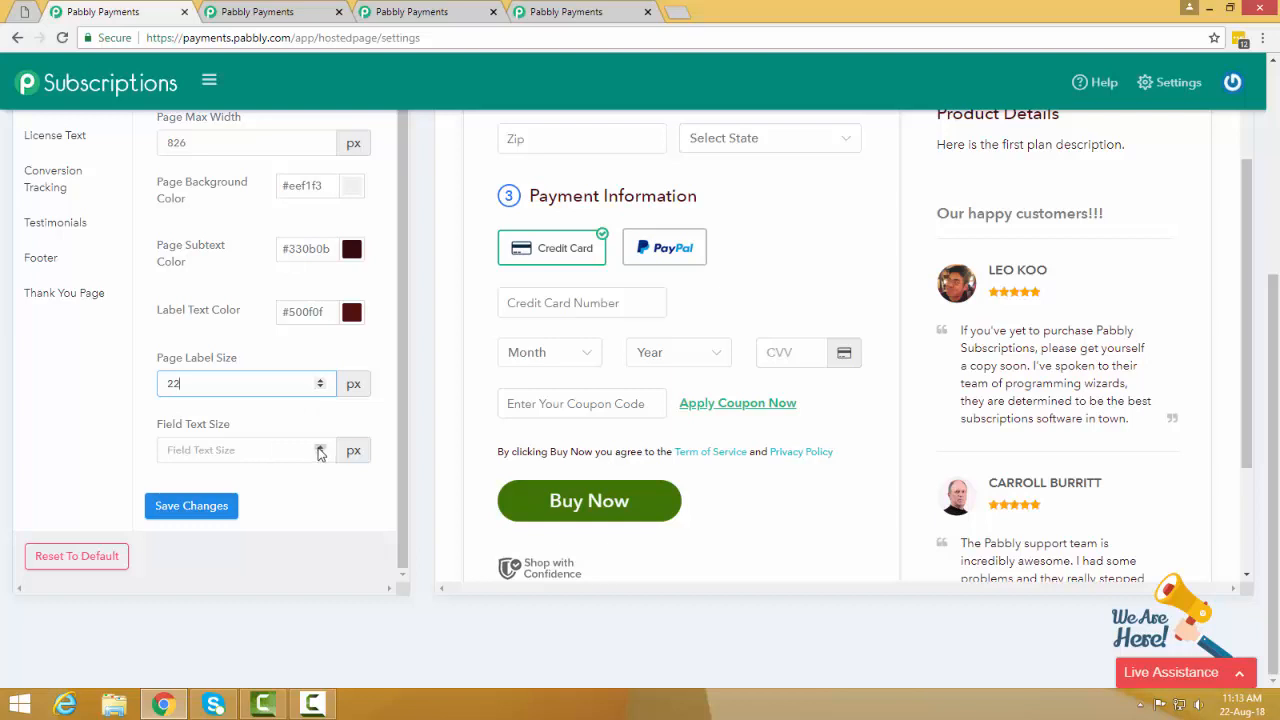
click(319, 448)
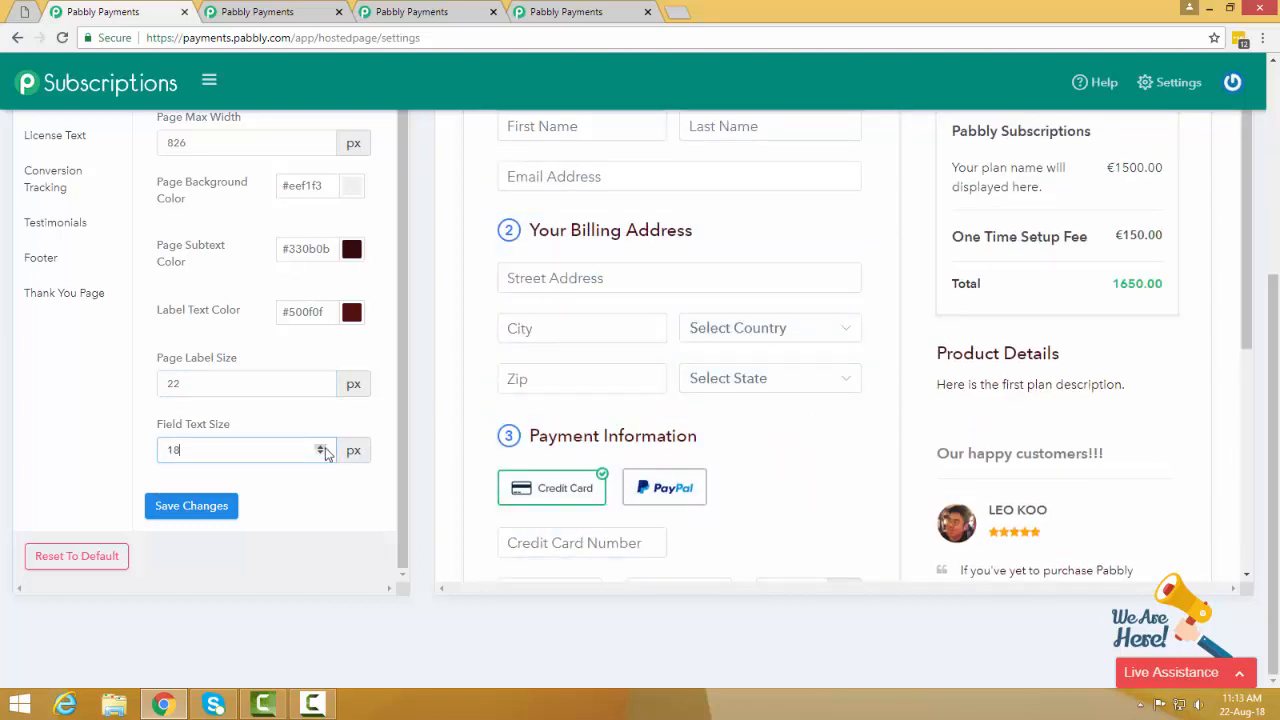
click(320, 454)
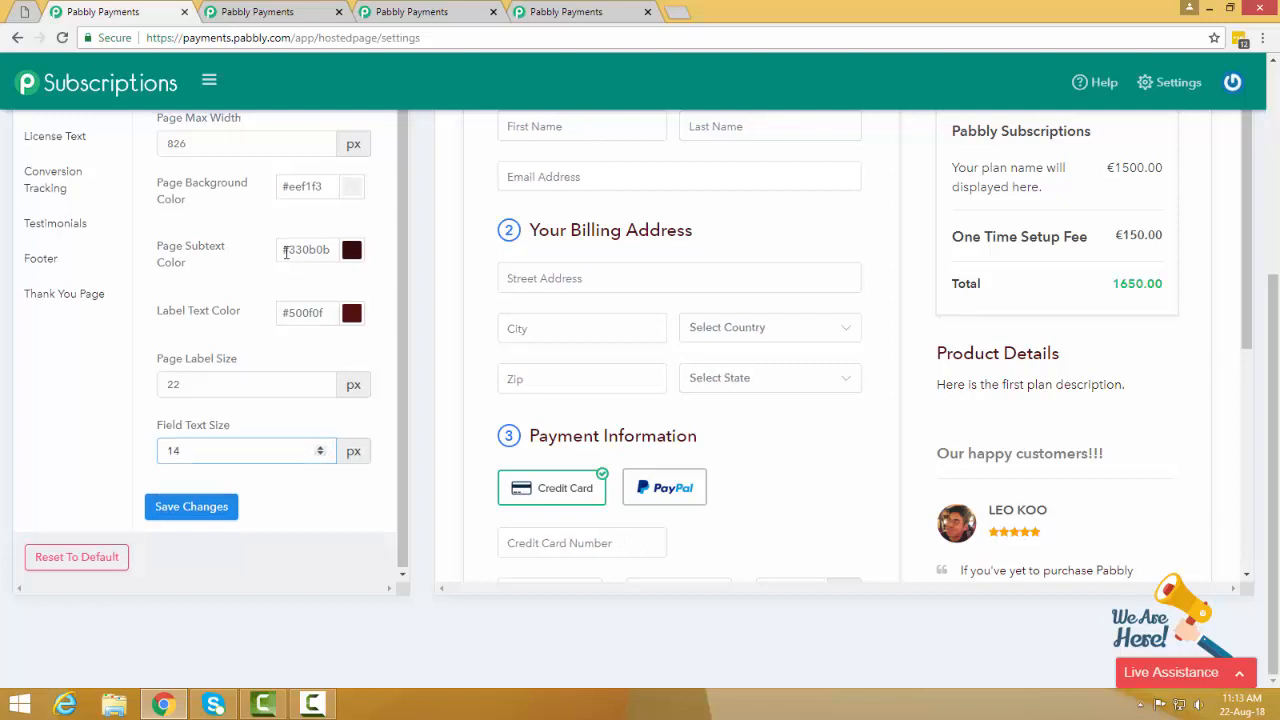
- Open the header settings from the %productname% Product title in the checkout page preview
scroll(286, 252, up, 5)
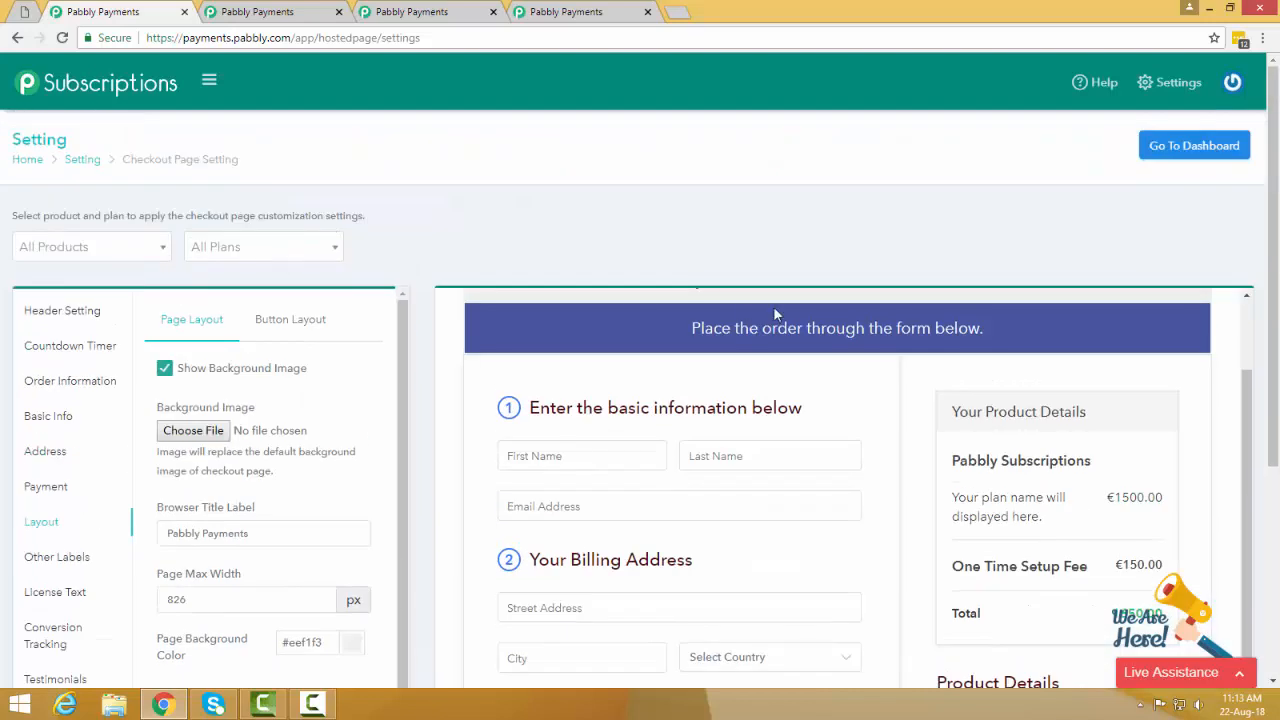
scroll(740, 330, up, 3)
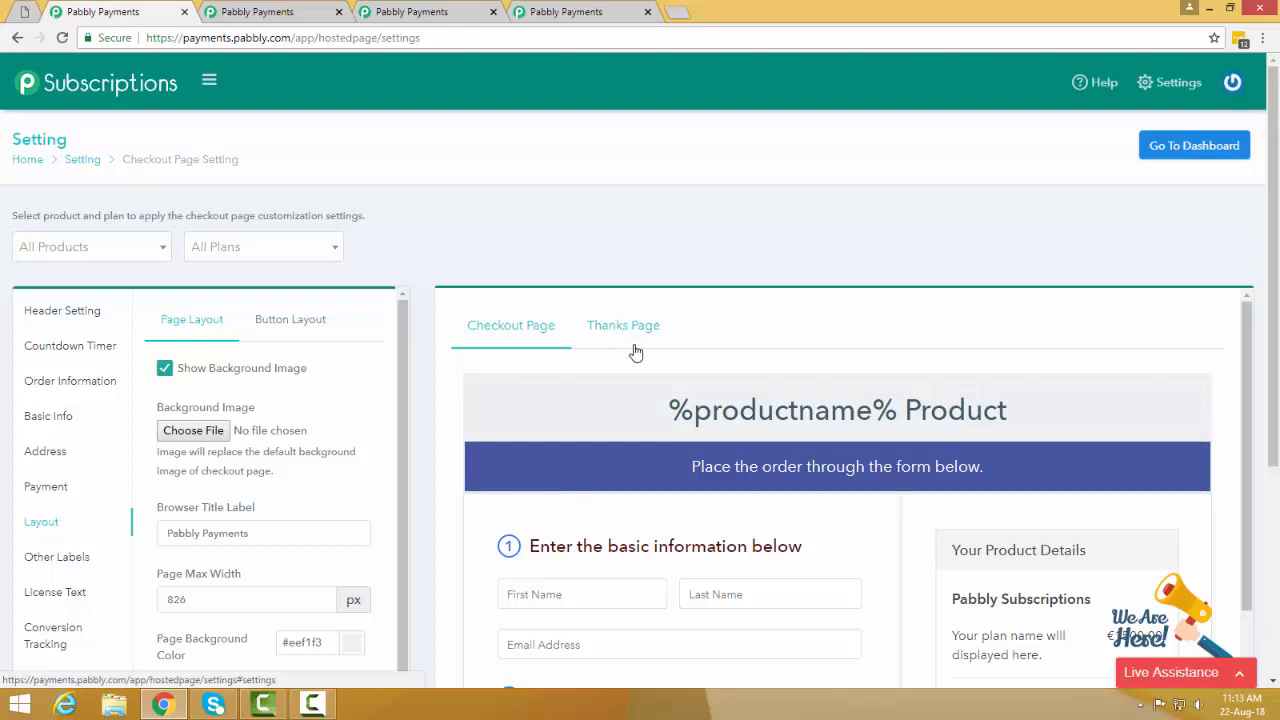
click(752, 403)
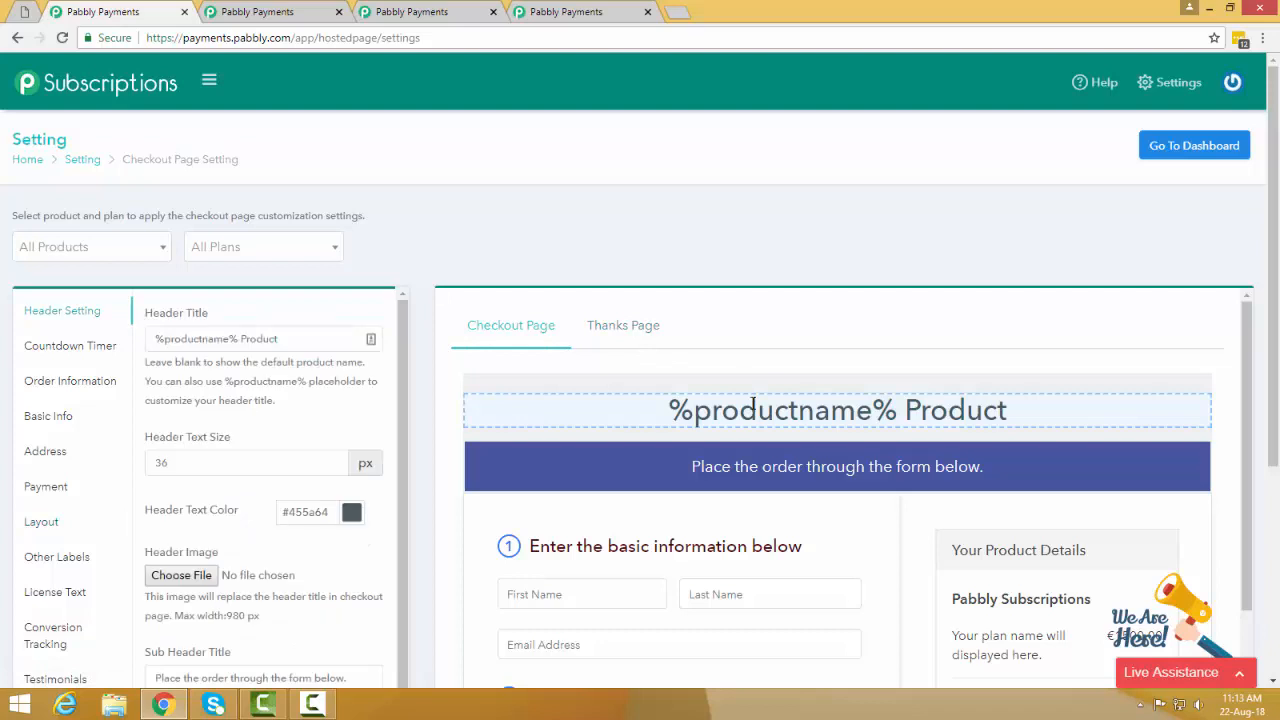
scroll(752, 404, down, 2)
- Review the whole published Starters checkout page from order summary to Subscribe Now button, and return to the checkout page settings
click(311, 7)
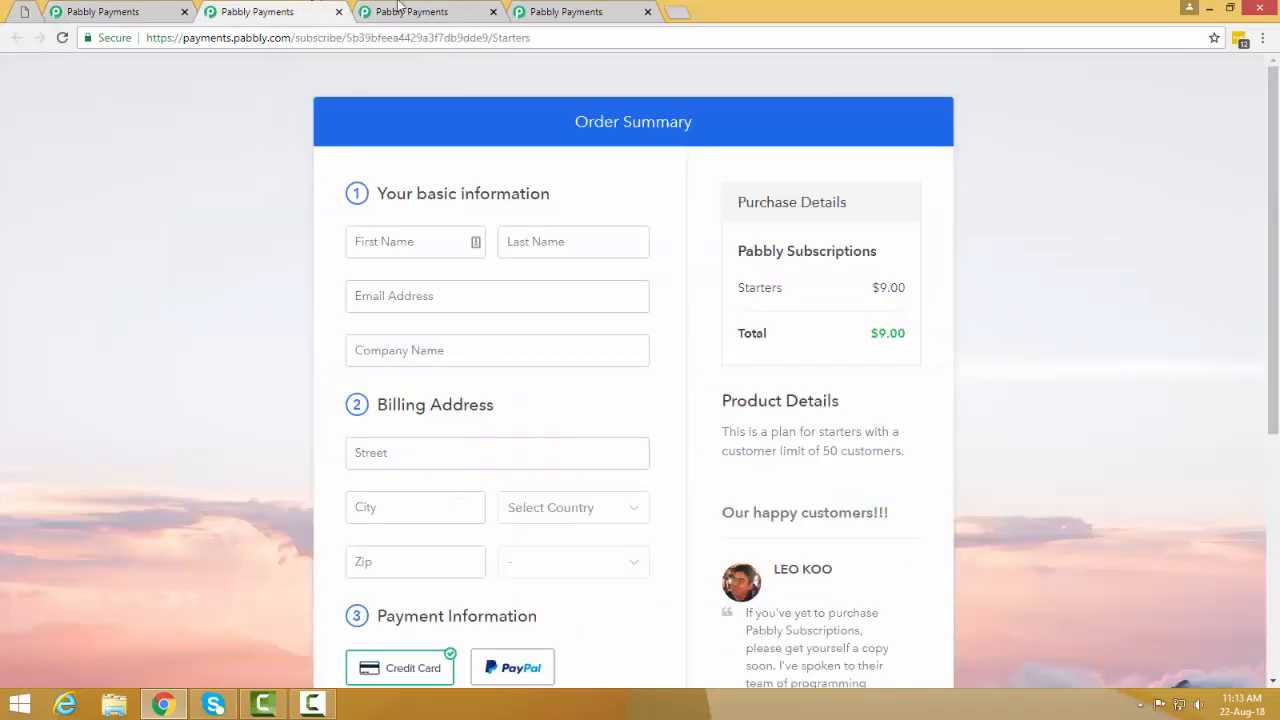
click(398, 6)
click(287, 8)
scroll(291, 268, down, 4)
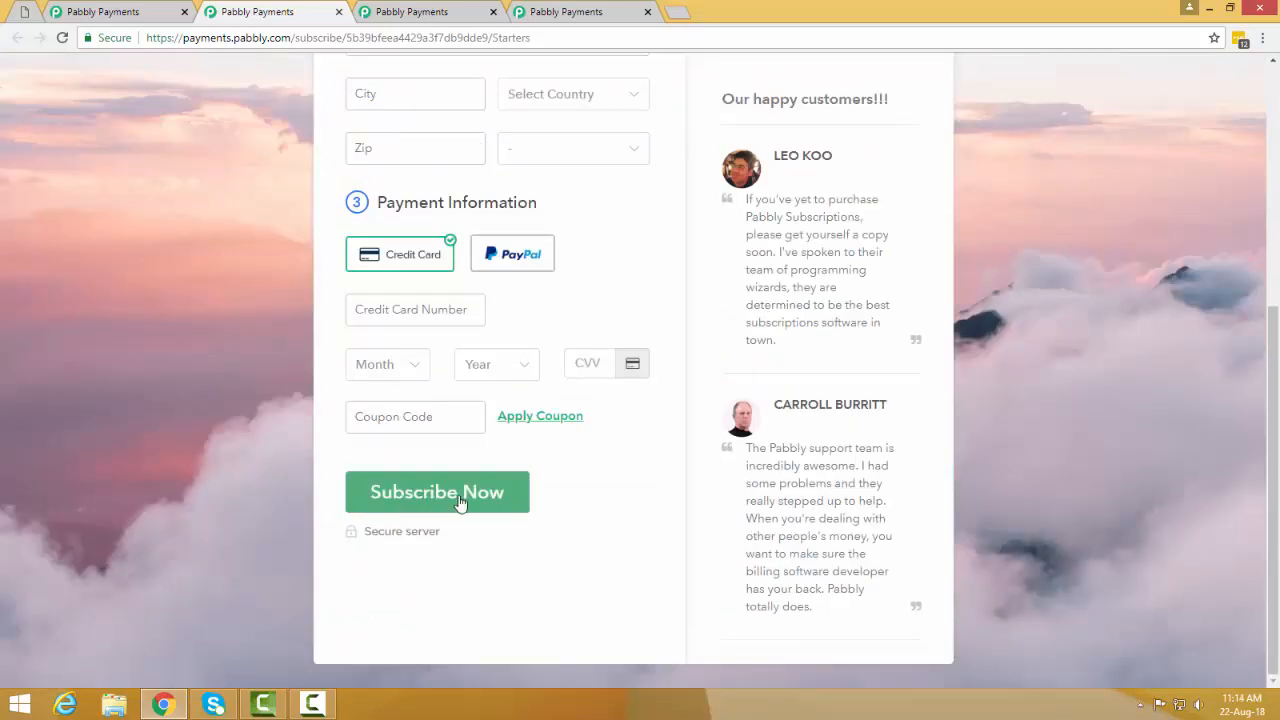
scroll(541, 340, up, 3)
scroll(541, 340, up, 2)
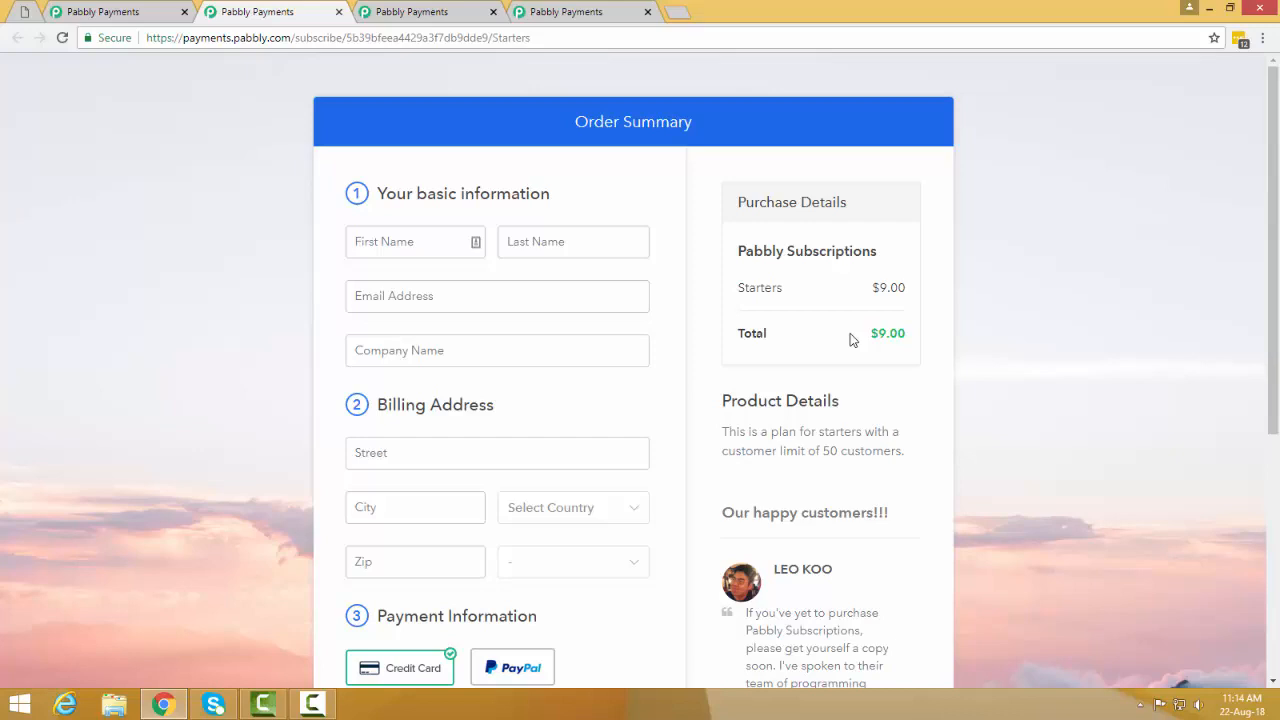
click(148, 10)
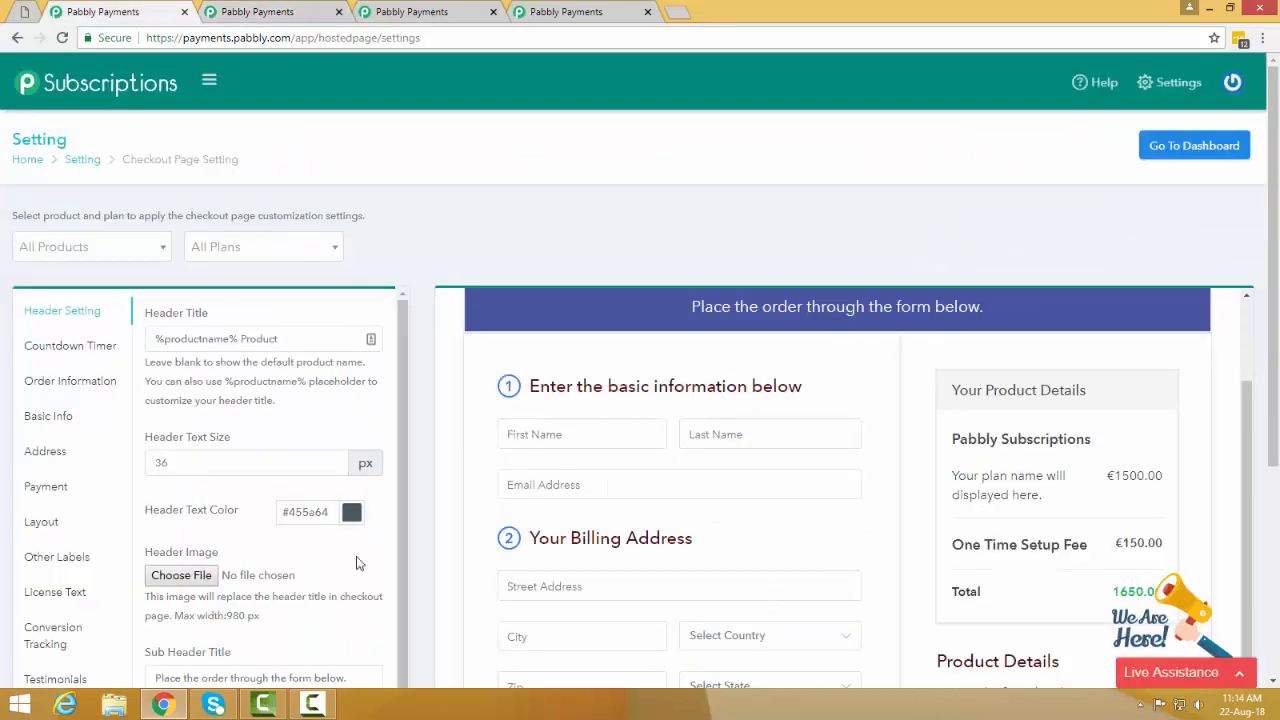